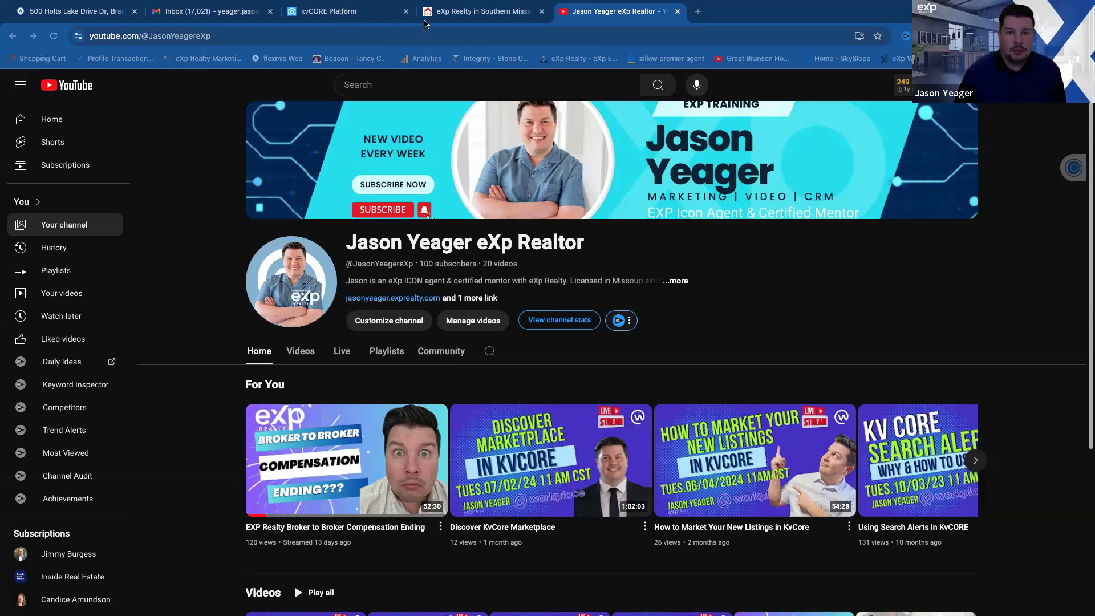
Step: Switch to the kvCORE platform and open the Pages area of the website manager
click(356, 18)
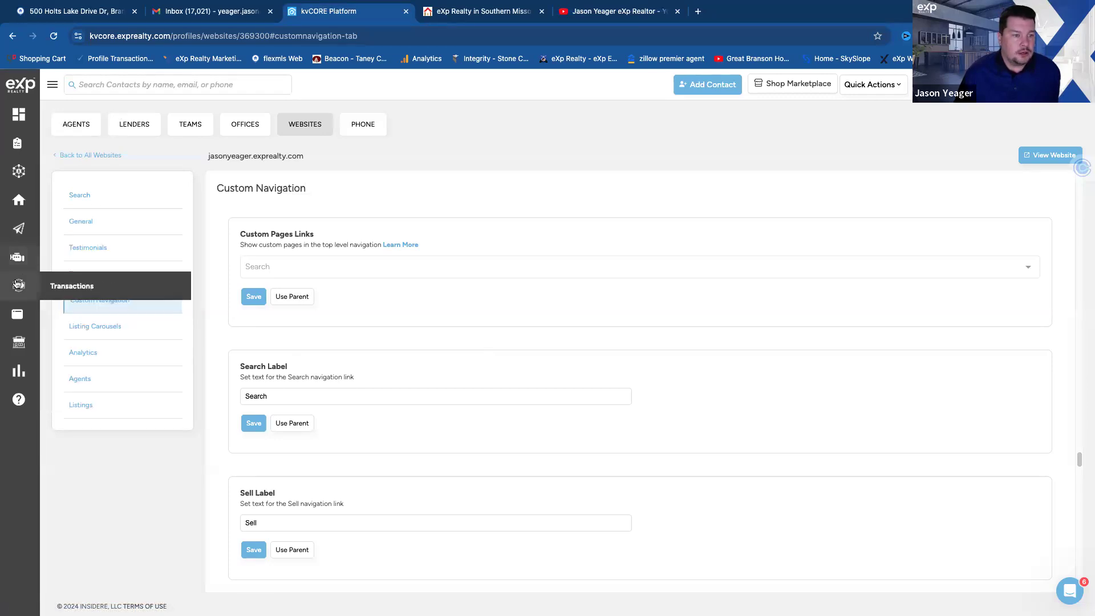
mouse_move(18, 266)
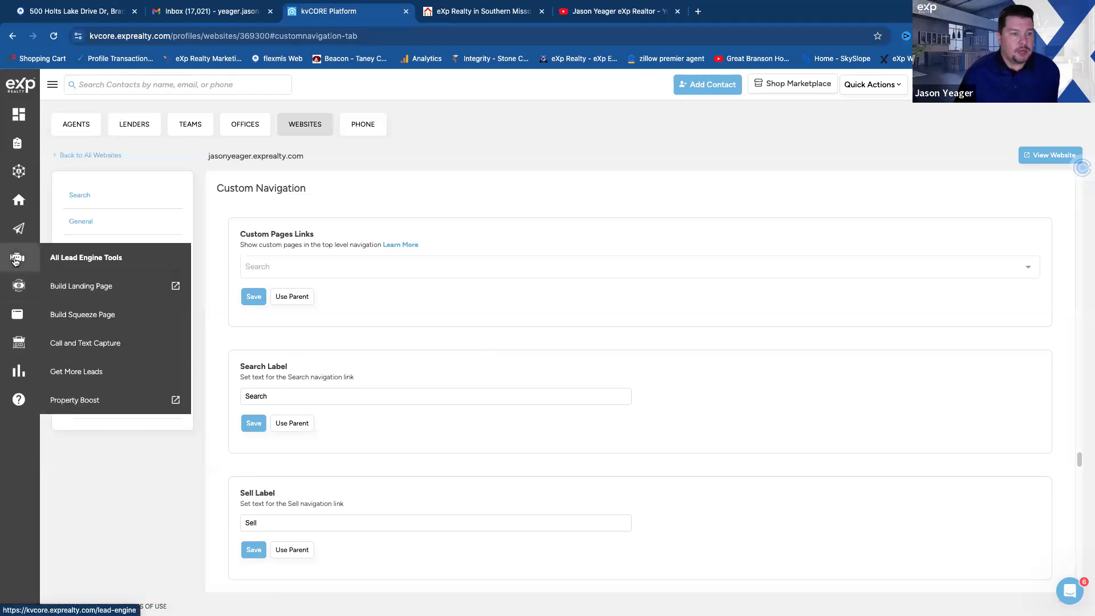
mouse_move(17, 317)
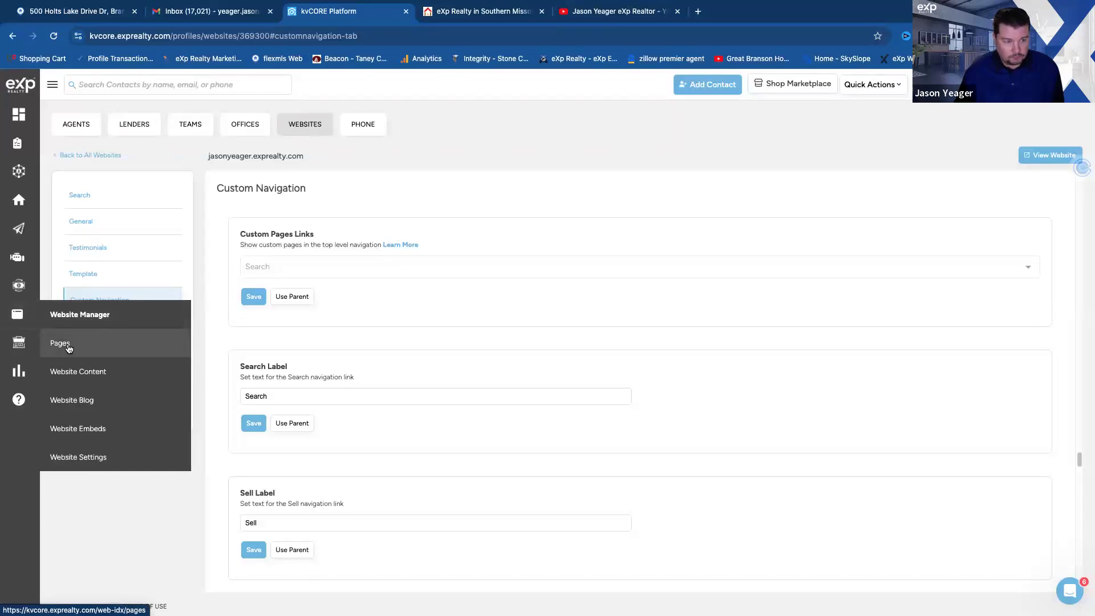
click(68, 346)
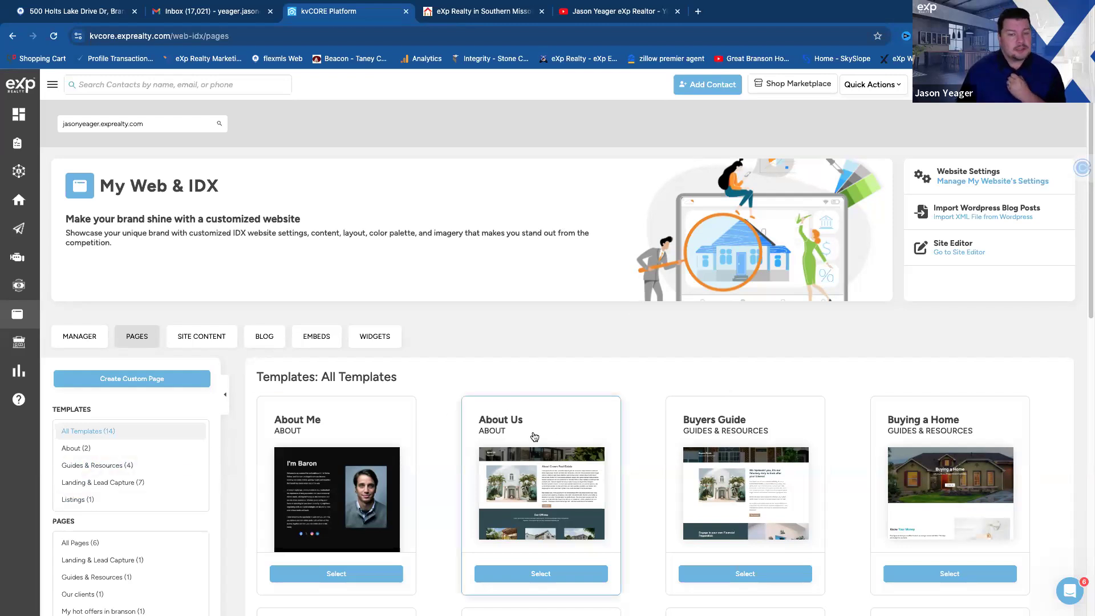
Step: View the page templates in the Listings category, those in the About category, and all templates again
scroll(358, 434, down, 3)
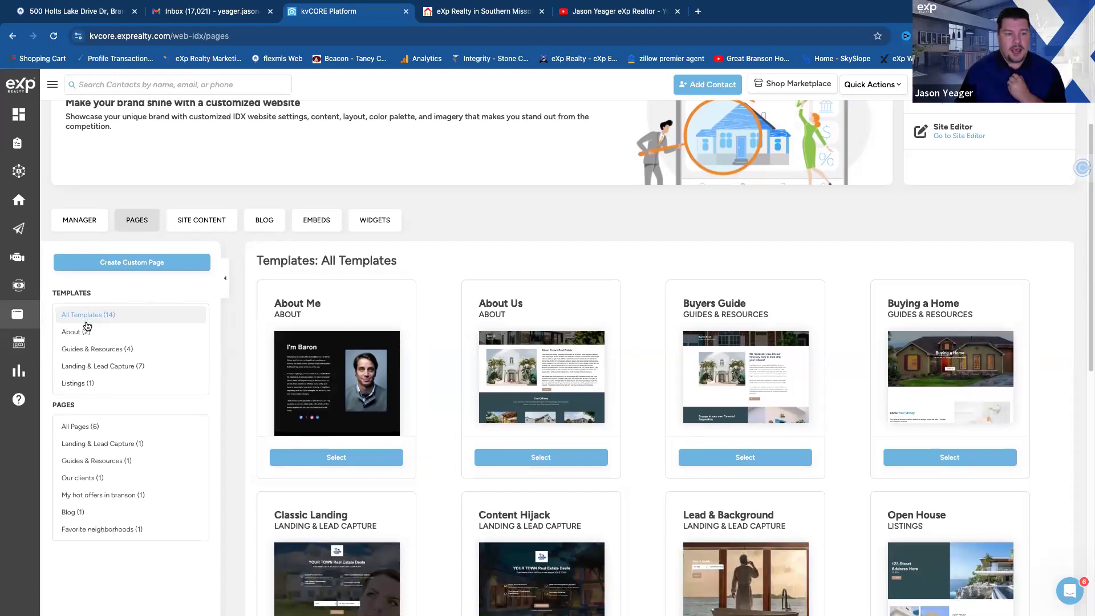
click(73, 386)
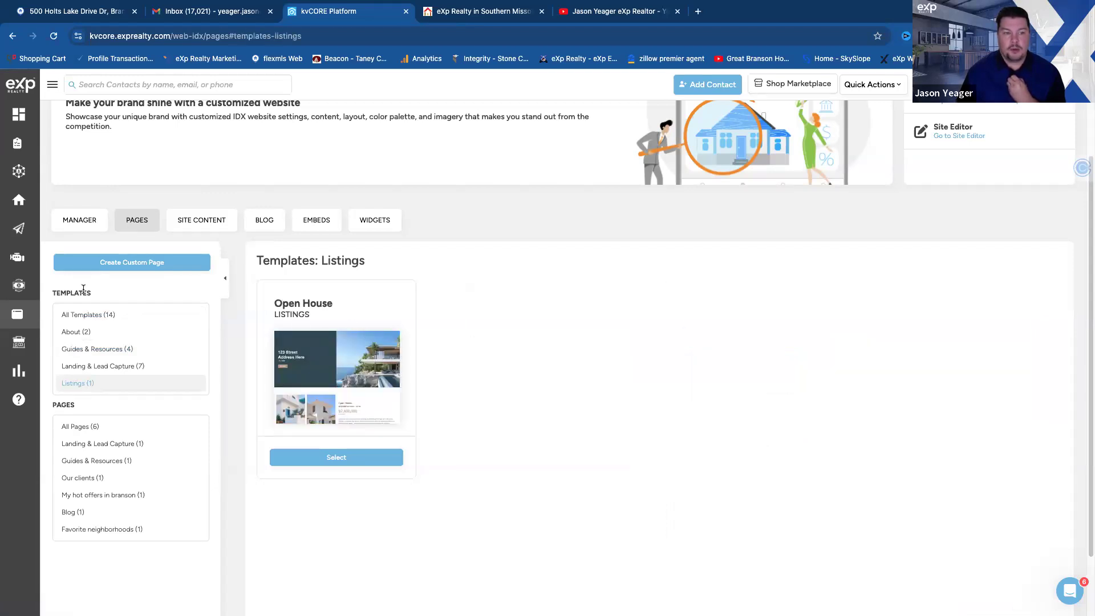
click(69, 337)
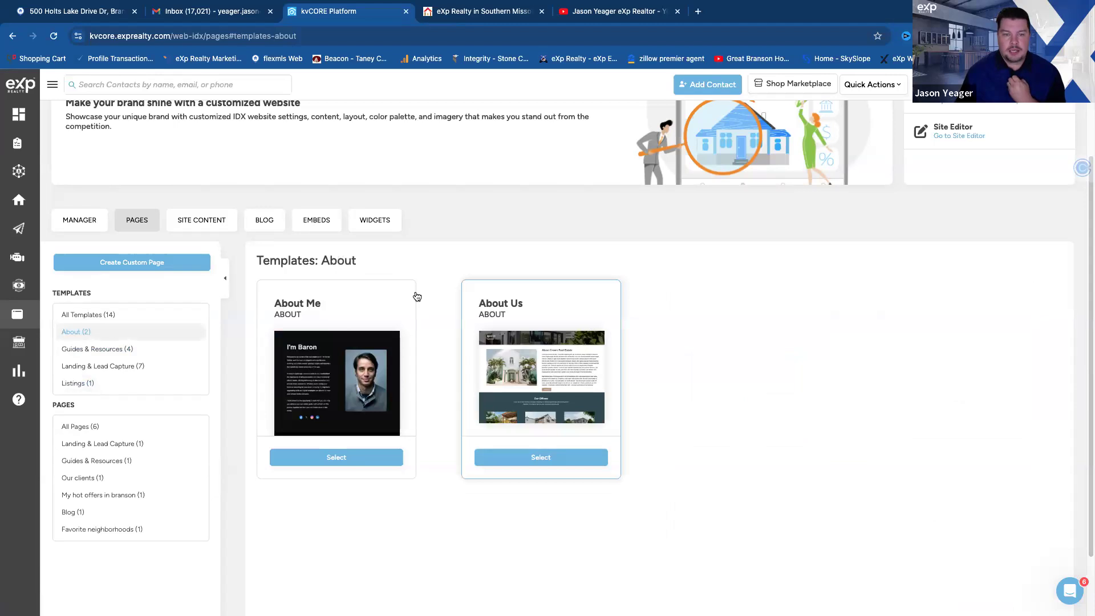
click(85, 319)
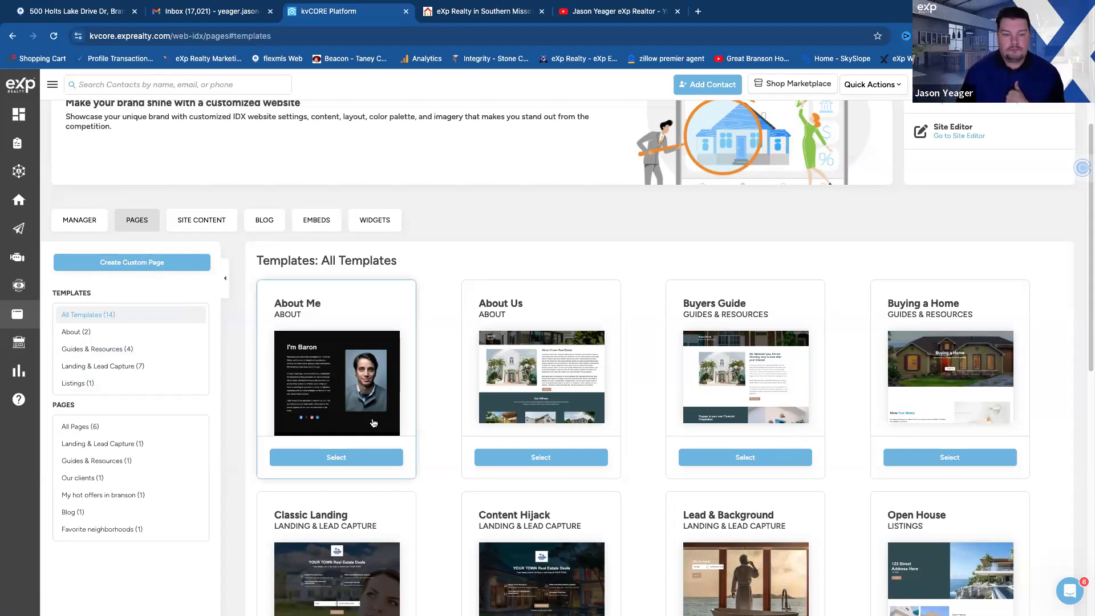
Step: Find the Preferred Vendors template under Guides & Resources and open it in the page editor
scroll(379, 423, down, 2)
scroll(379, 423, down, 5)
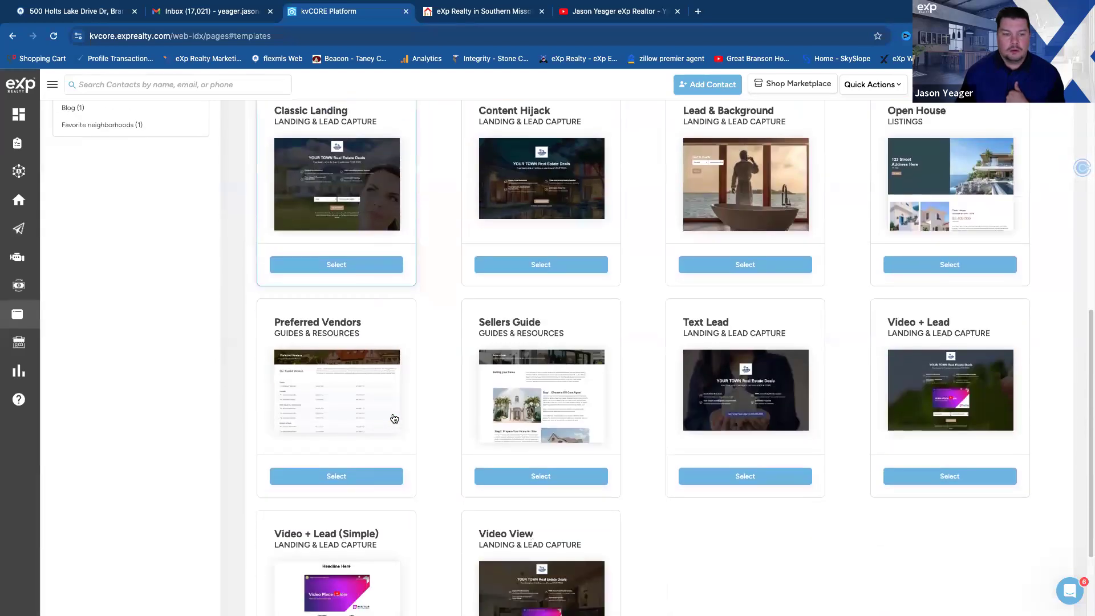
click(355, 373)
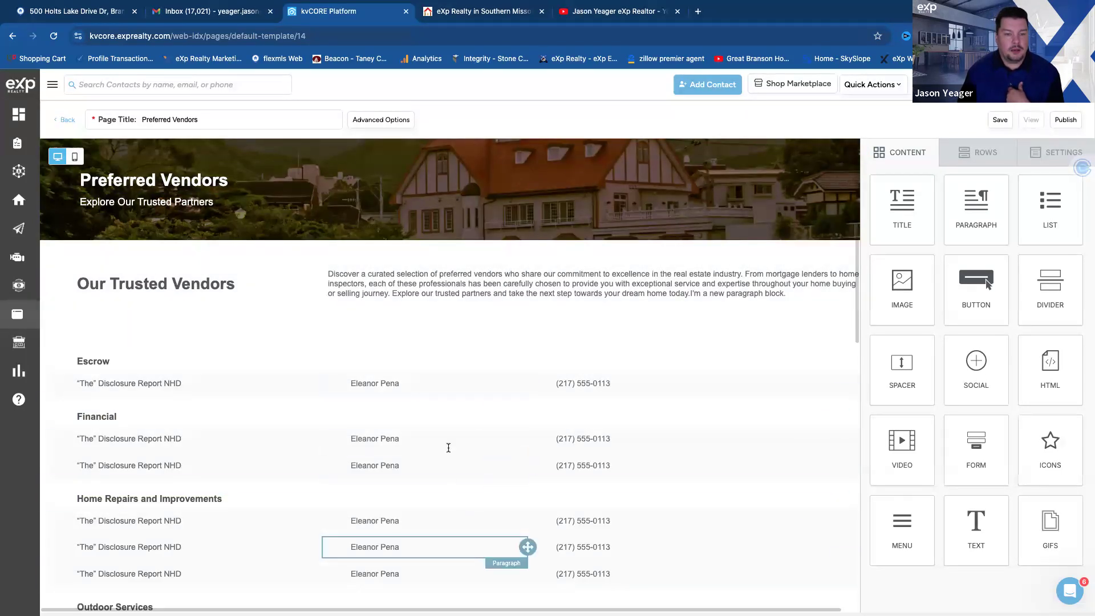
Step: Move the Preferred Vendors banner row below the Our Trusted Vendors row and return it to the head of the page
click(639, 177)
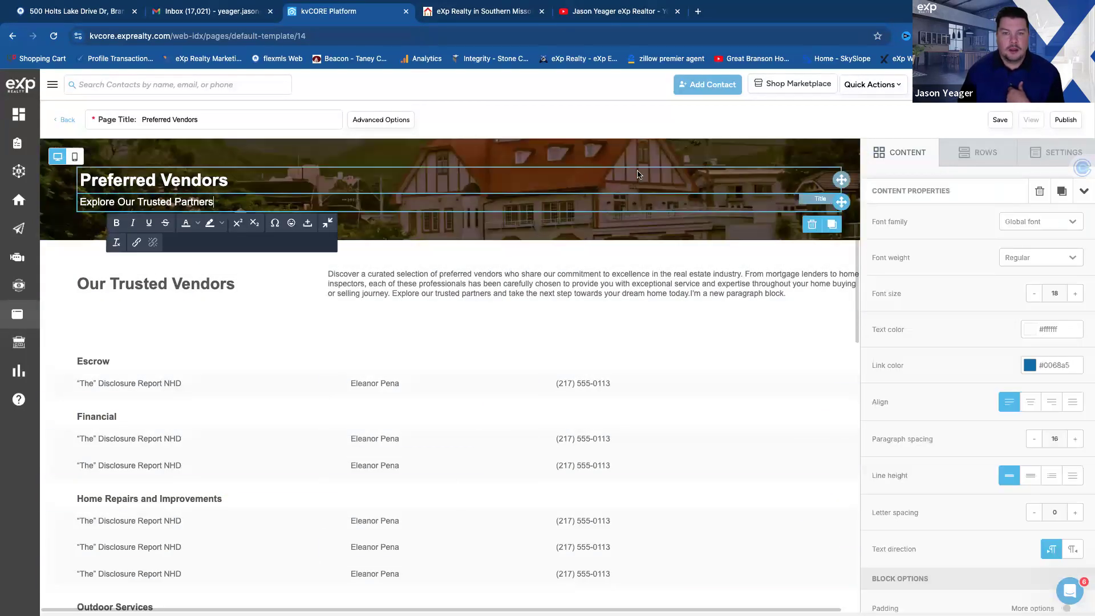
click(656, 155)
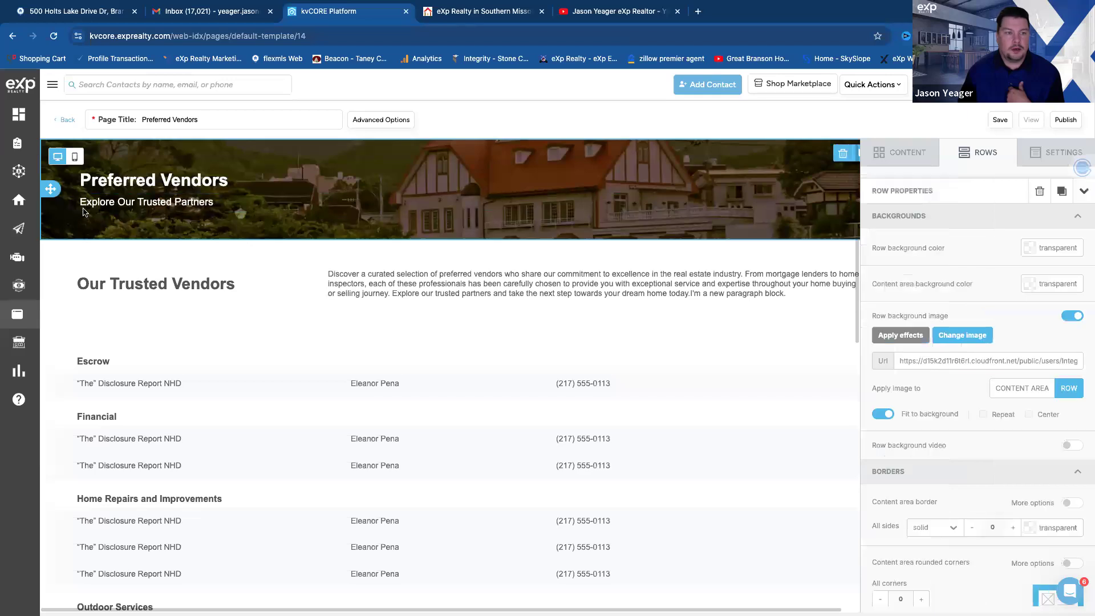
drag(47, 252, 53, 143)
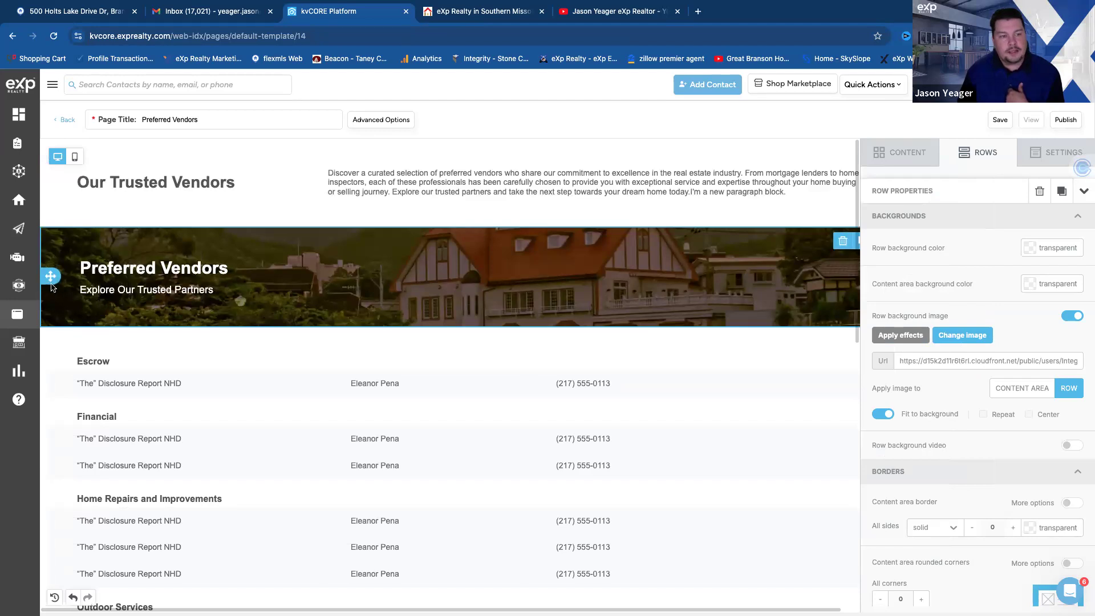
drag(50, 278, 66, 153)
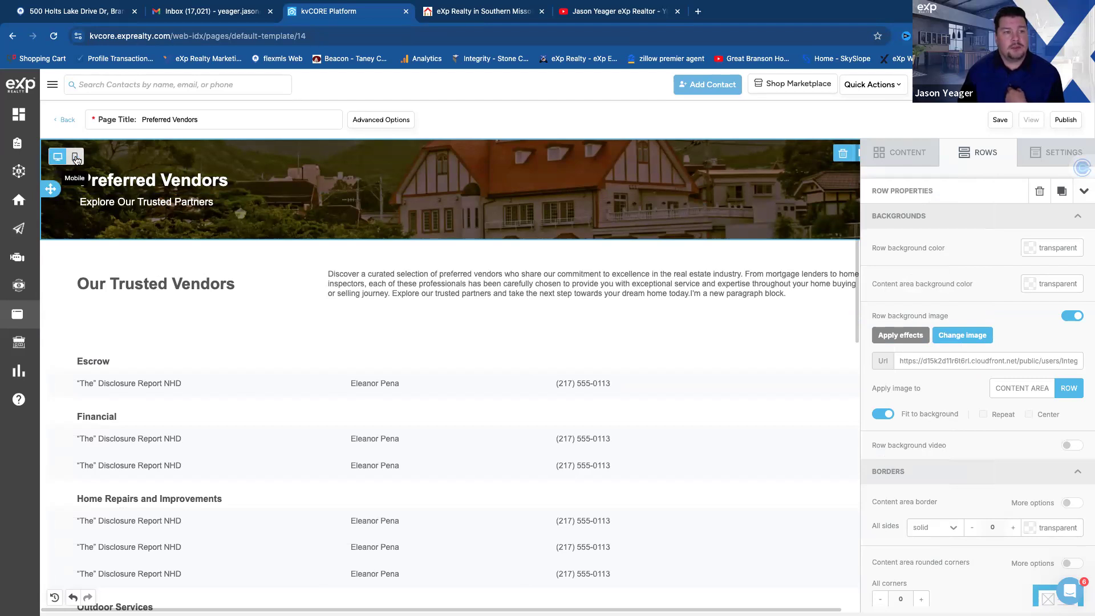
Step: Preview the page in mobile layout, return to desktop layout, and review the vendor categories
click(76, 158)
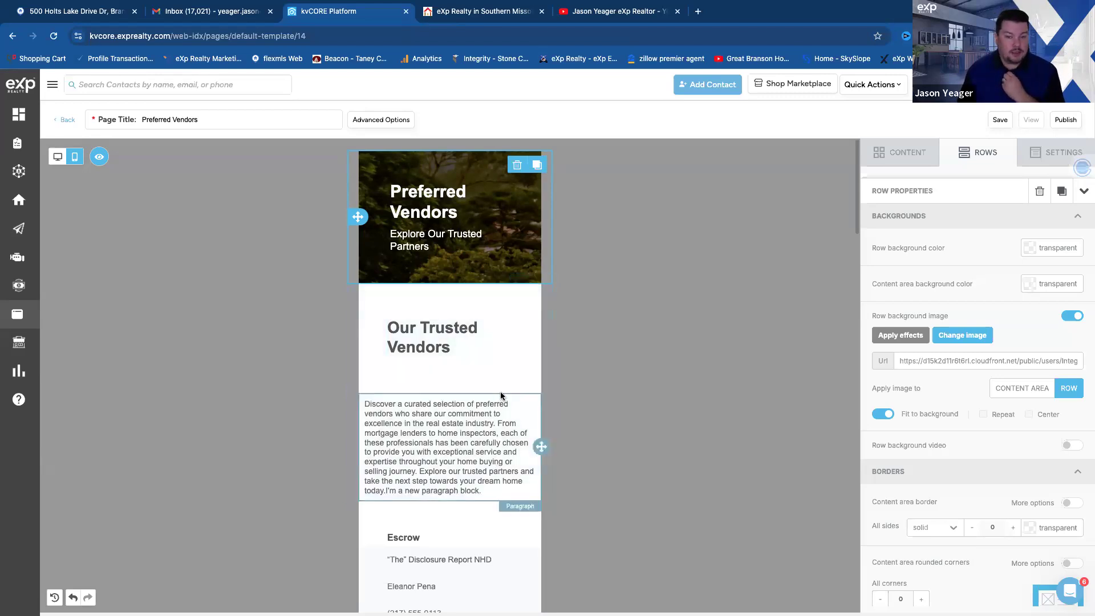
click(58, 157)
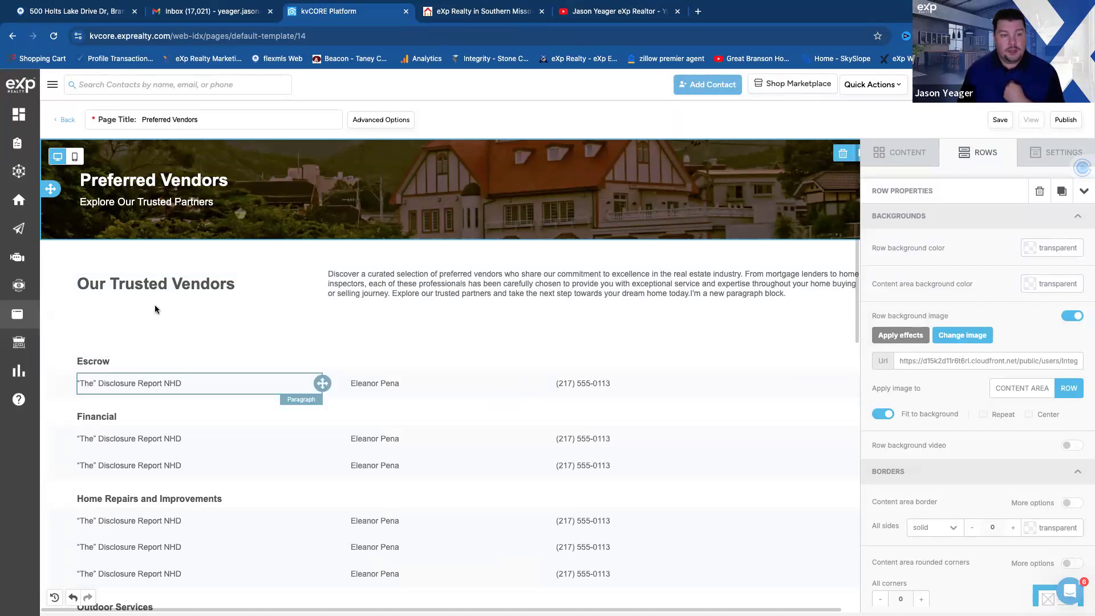
scroll(164, 510, down, 2)
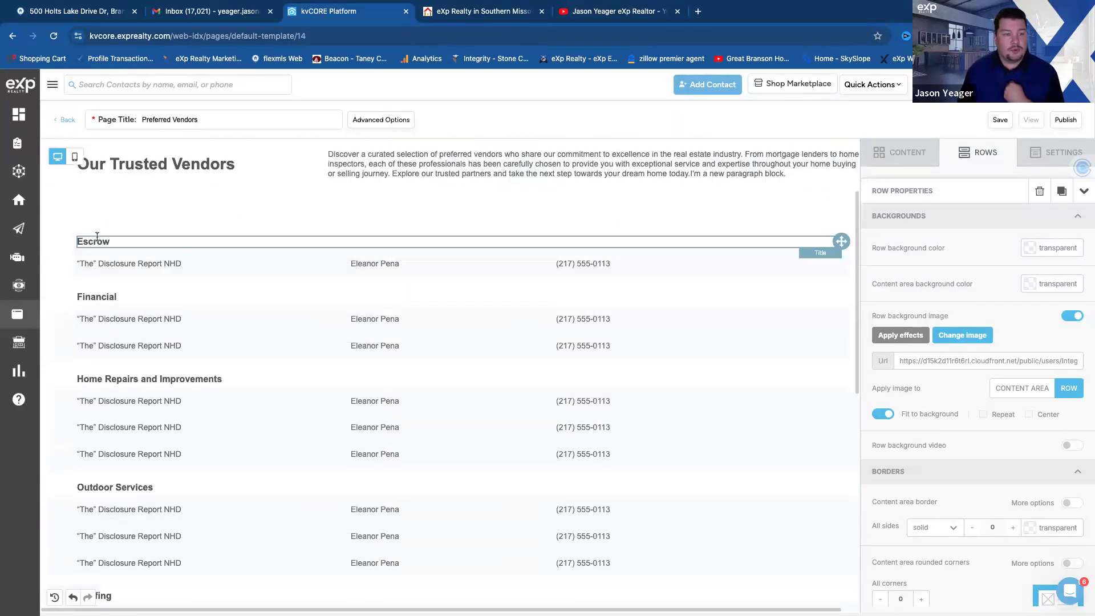
scroll(143, 374, down, 3)
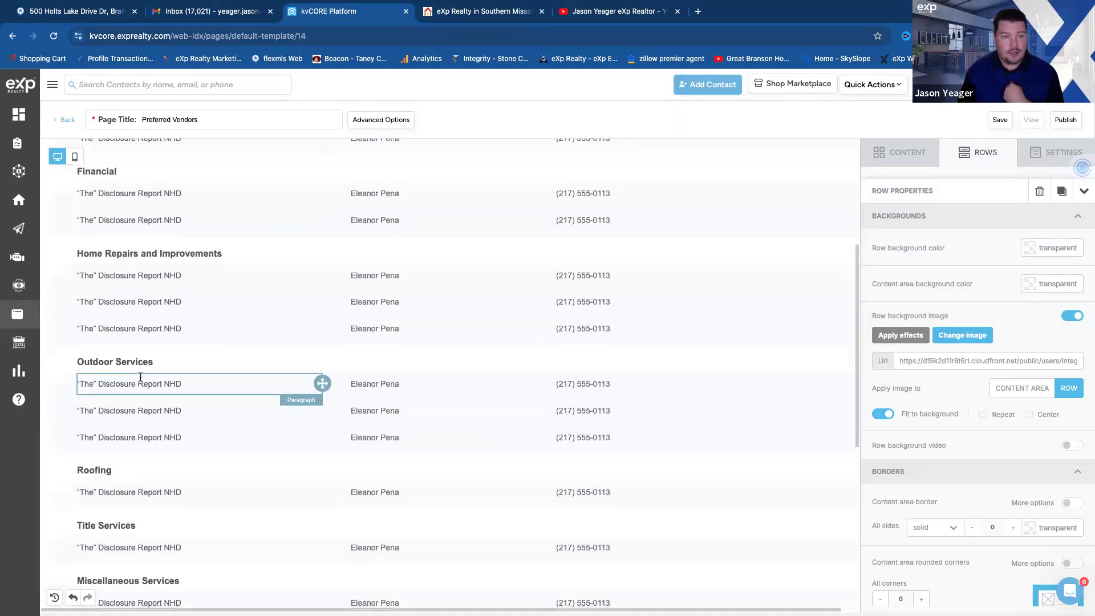
scroll(139, 379, up, 4)
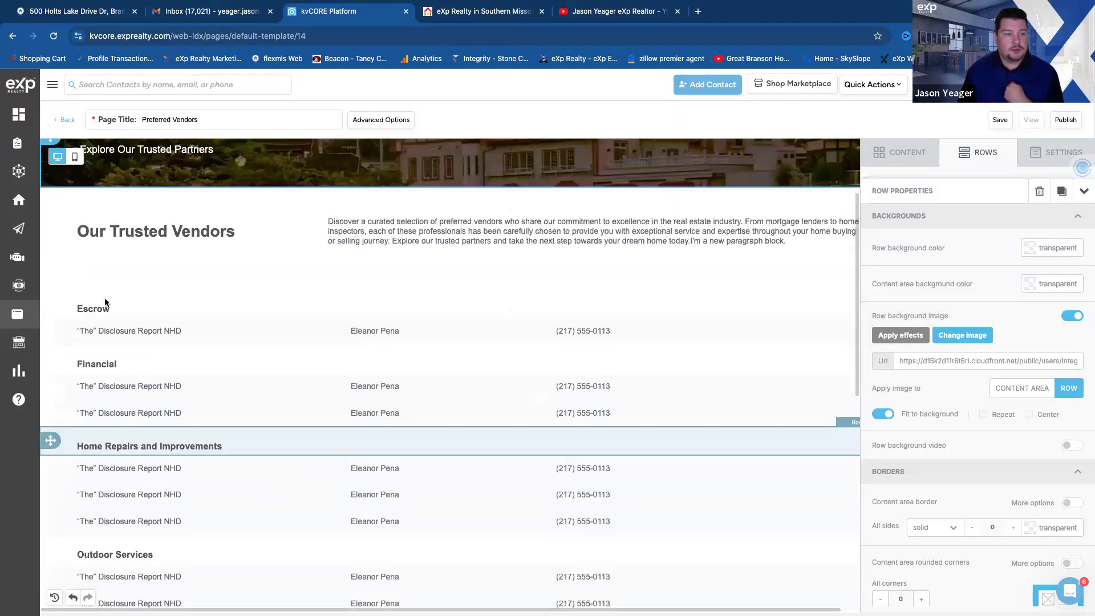
Step: Select the vendor name under the Escrow heading, open its link settings, and cancel without adding a link
drag(111, 320, 76, 321)
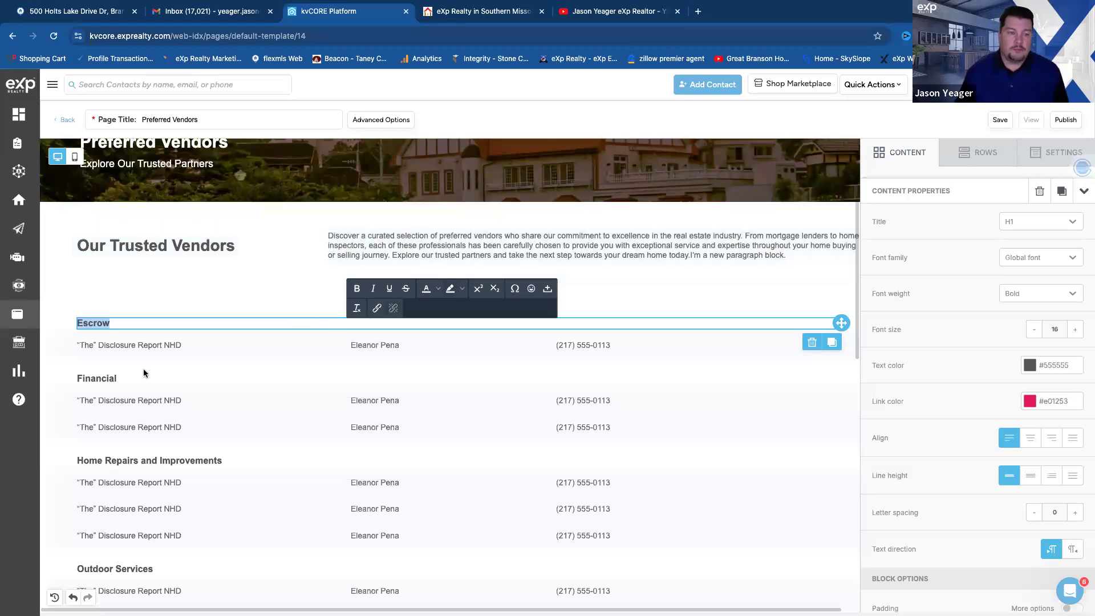
click(191, 346)
drag(192, 346, 73, 349)
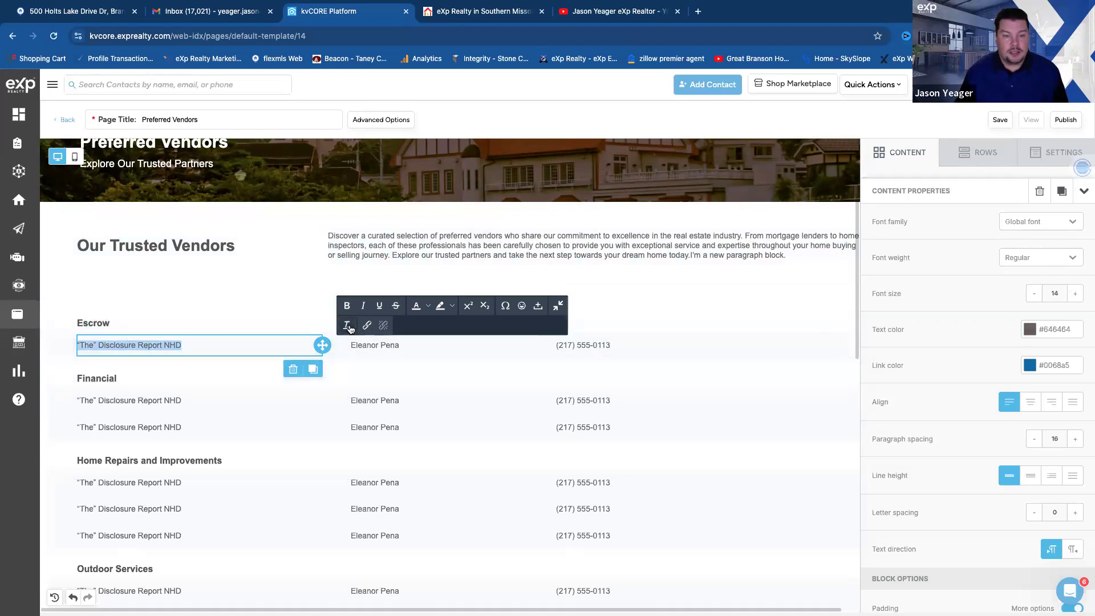
click(367, 325)
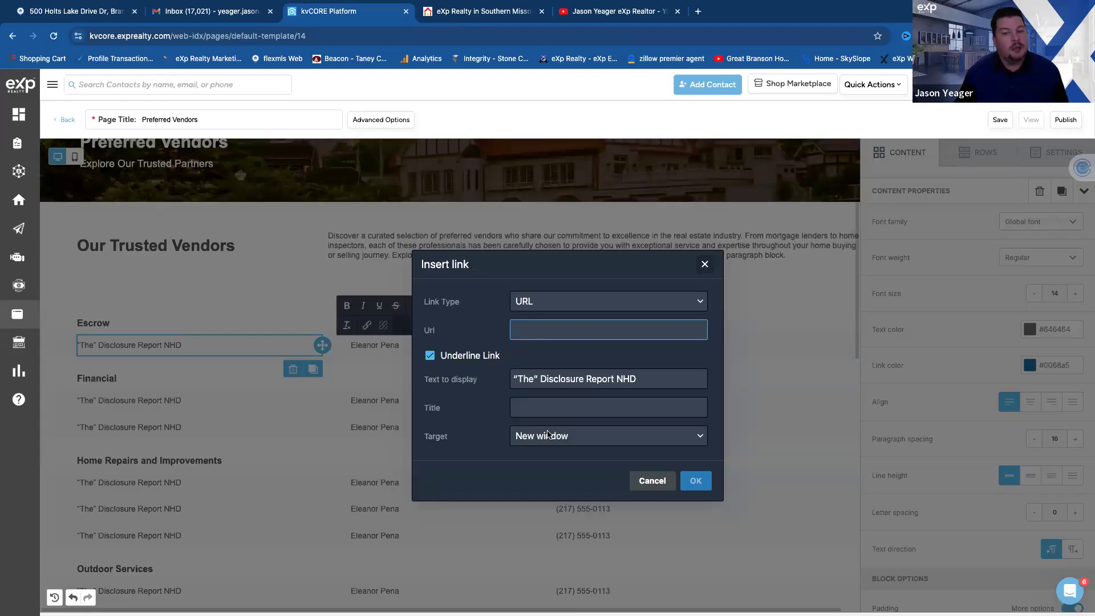
click(664, 482)
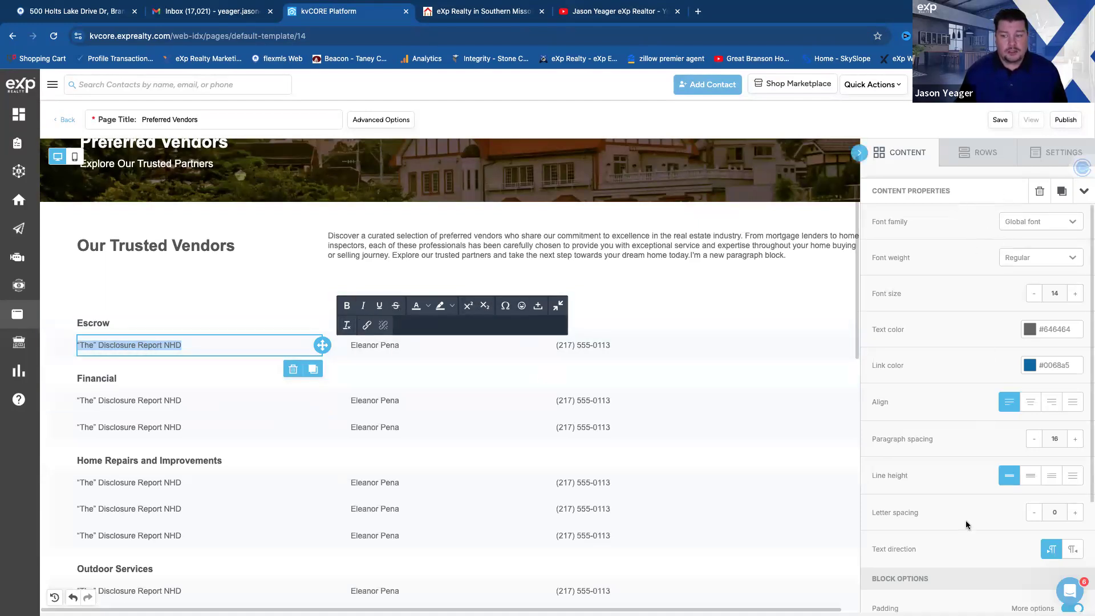
Step: Examine the formatting and padding properties of the Escrow vendor entry and the properties of the Escrow heading
scroll(946, 547, down, 3)
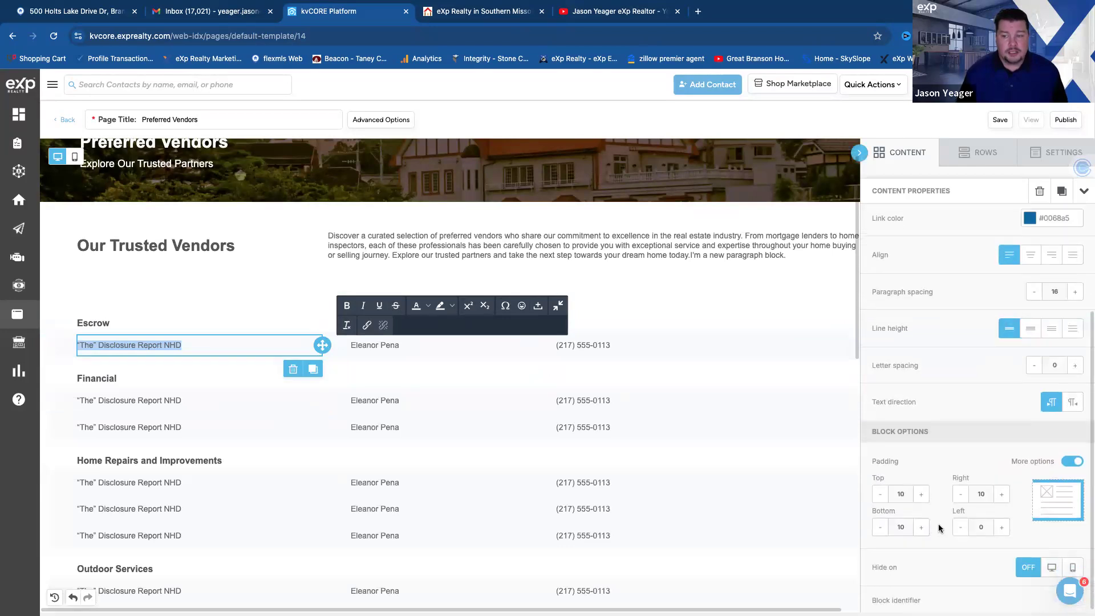
scroll(939, 522, up, 3)
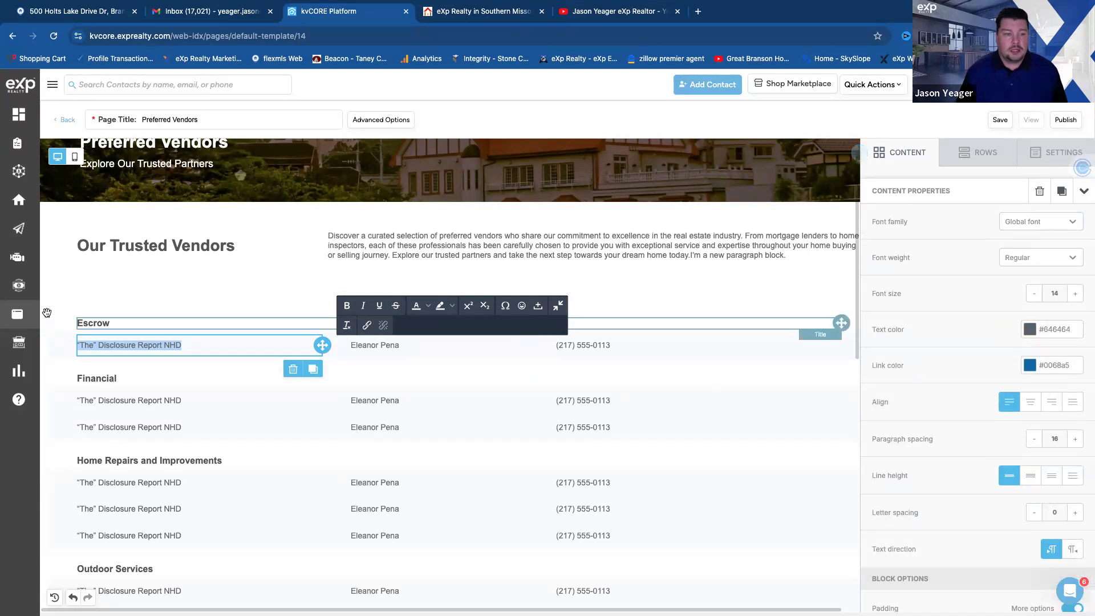
click(238, 327)
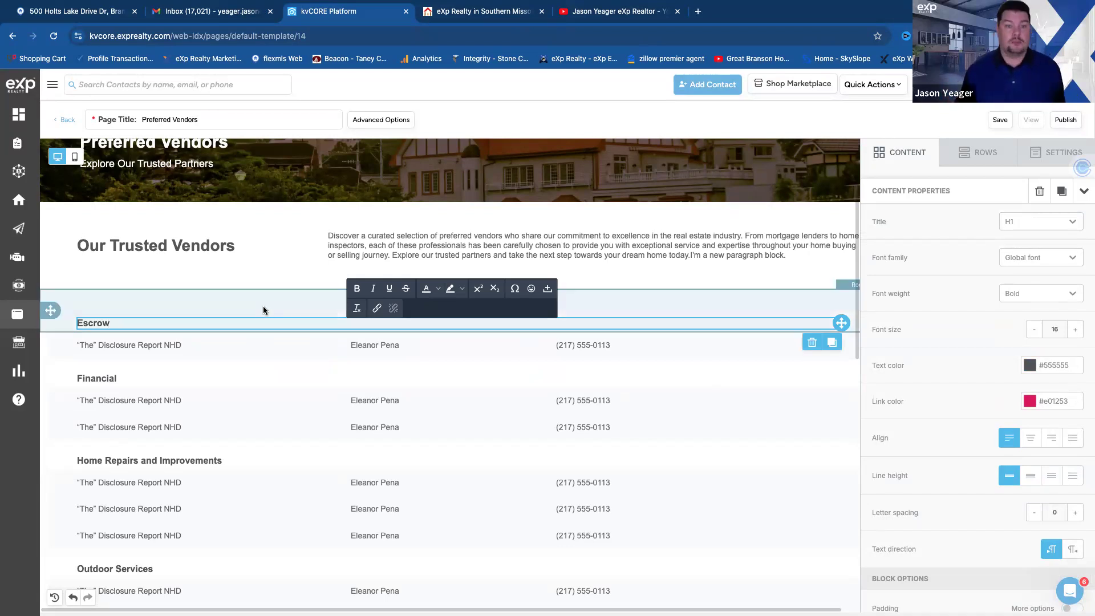
scroll(349, 381, up, 1)
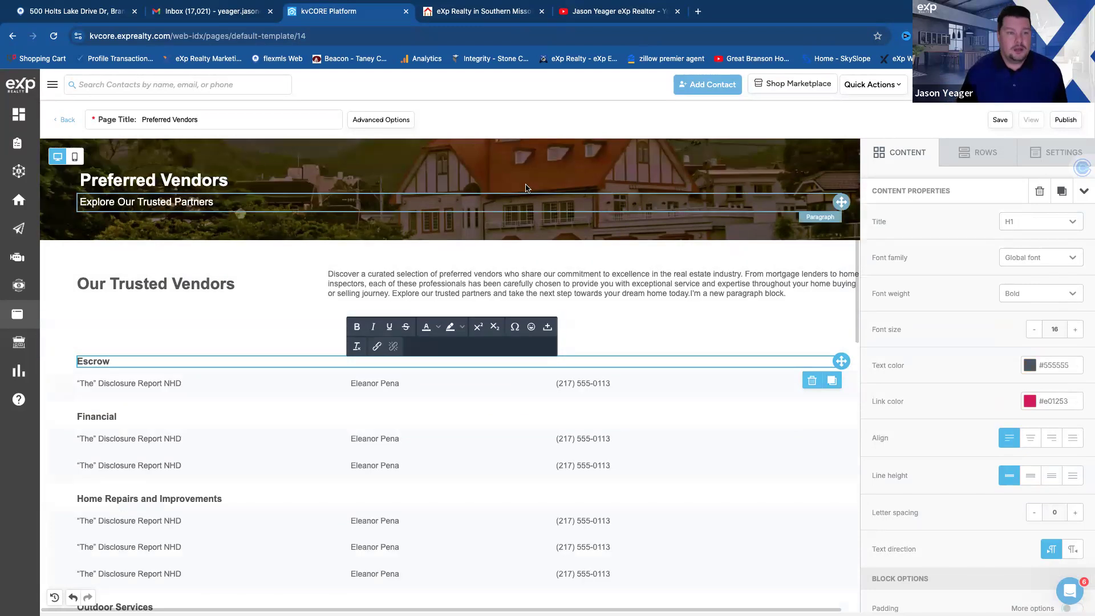
Step: Open the banner row's background image in the effects editor and apply the Blur filter
click(753, 151)
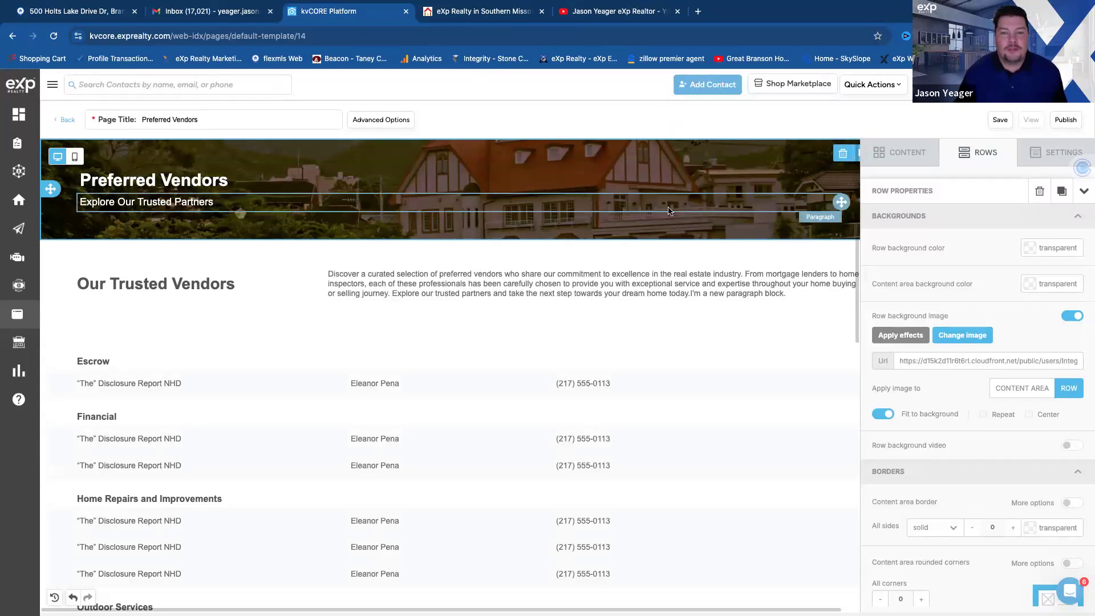
click(901, 337)
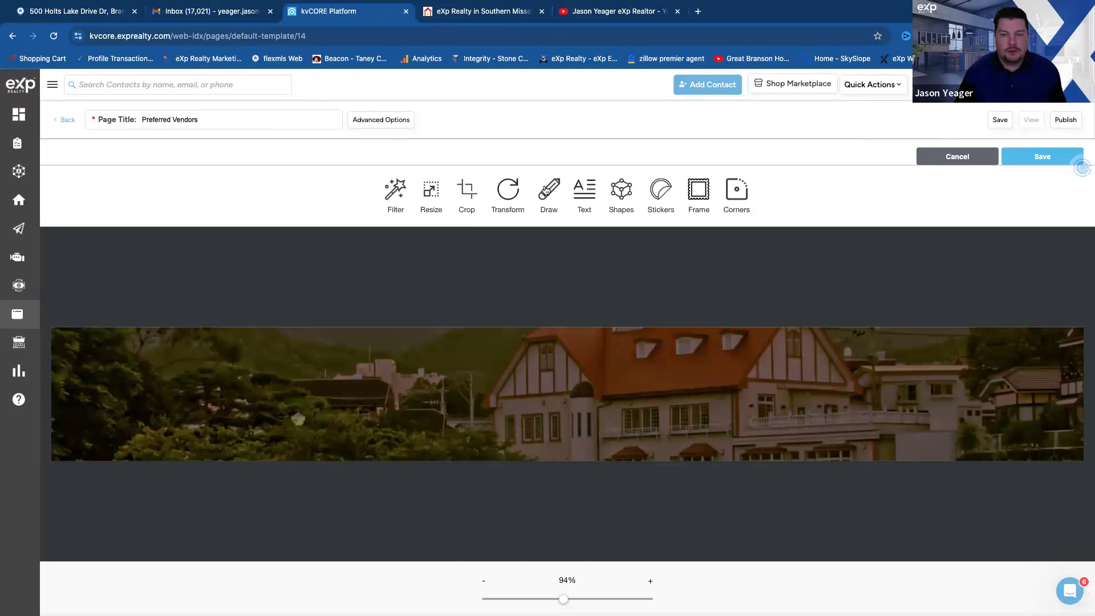
click(391, 194)
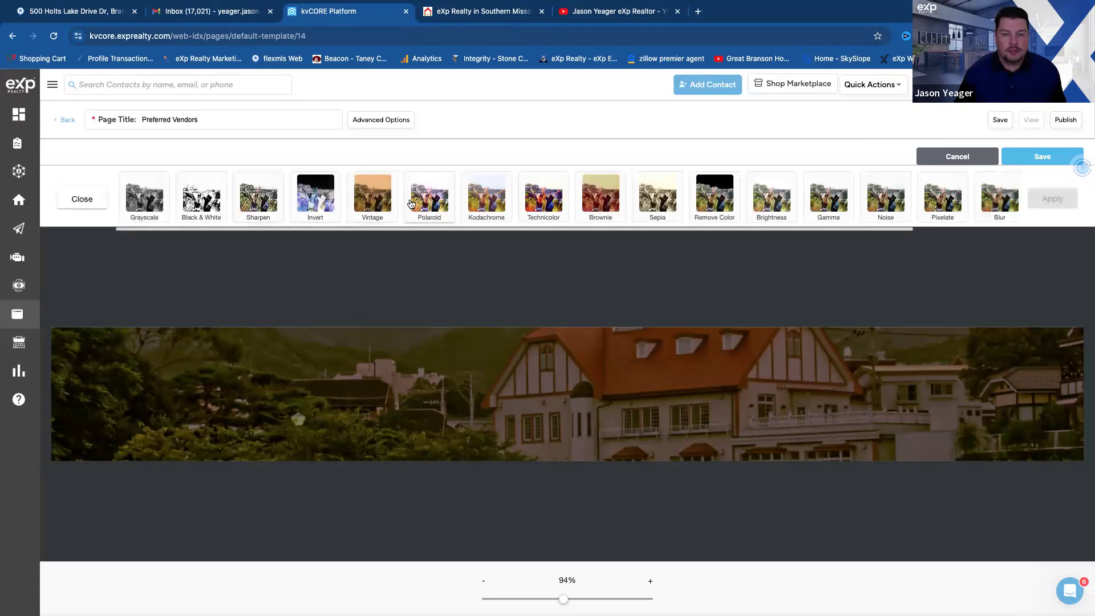
click(1007, 205)
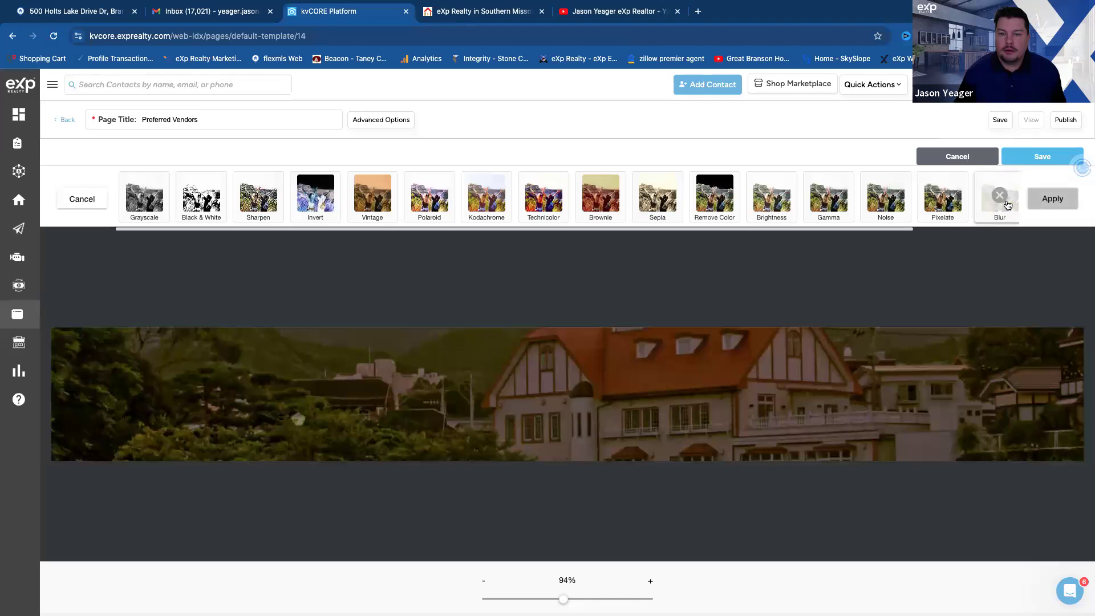
click(1051, 199)
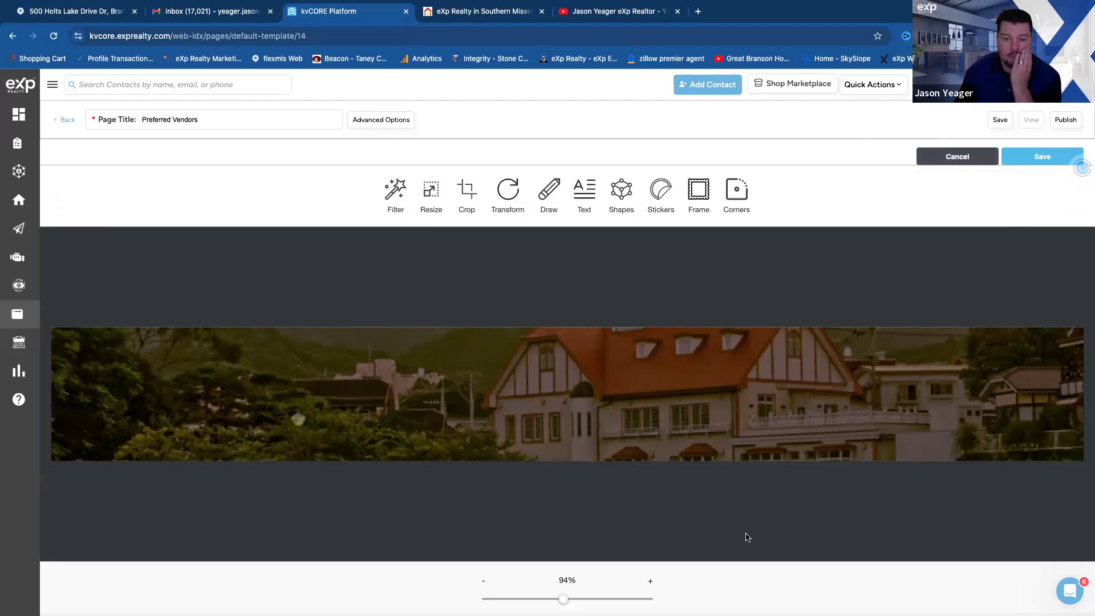
Step: Zoom the banner image to 100%, and leave the Preferred Vendors page for the page list, discarding all unsaved changes
drag(562, 598, 567, 601)
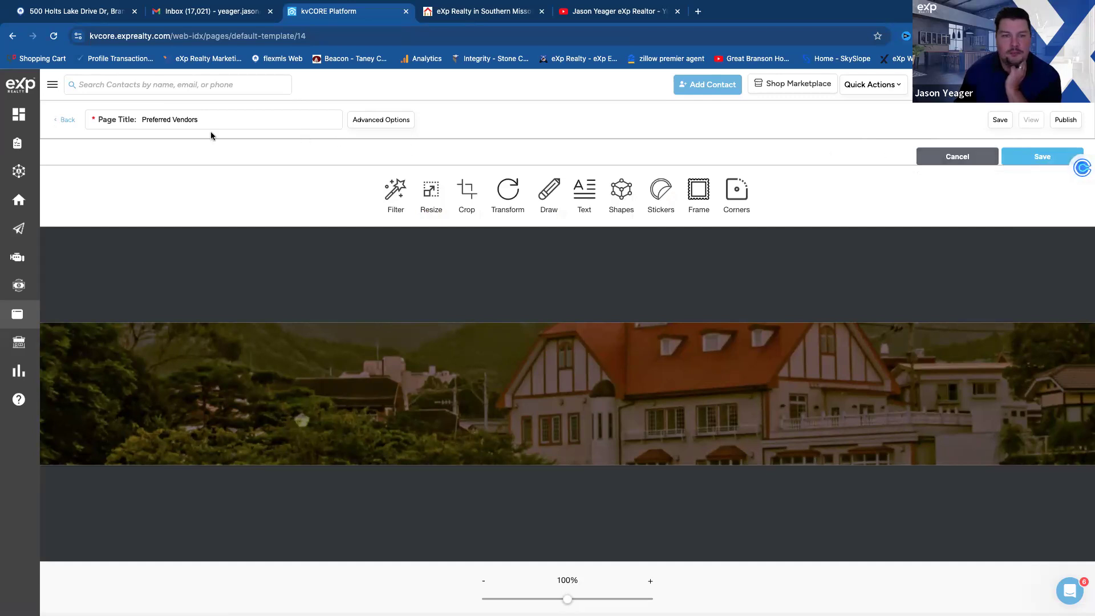
click(63, 121)
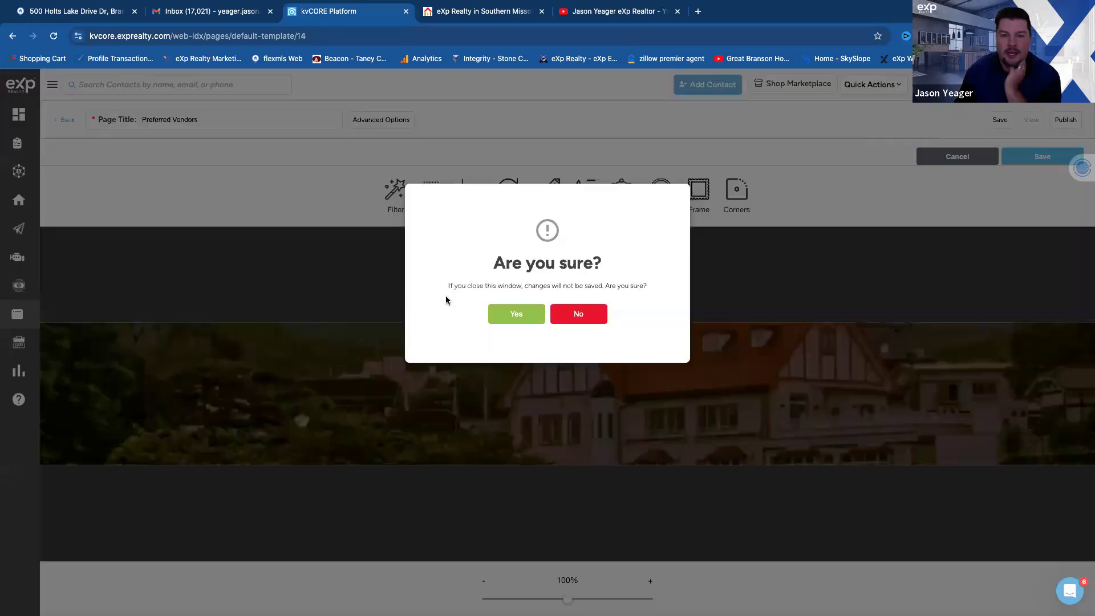
click(516, 315)
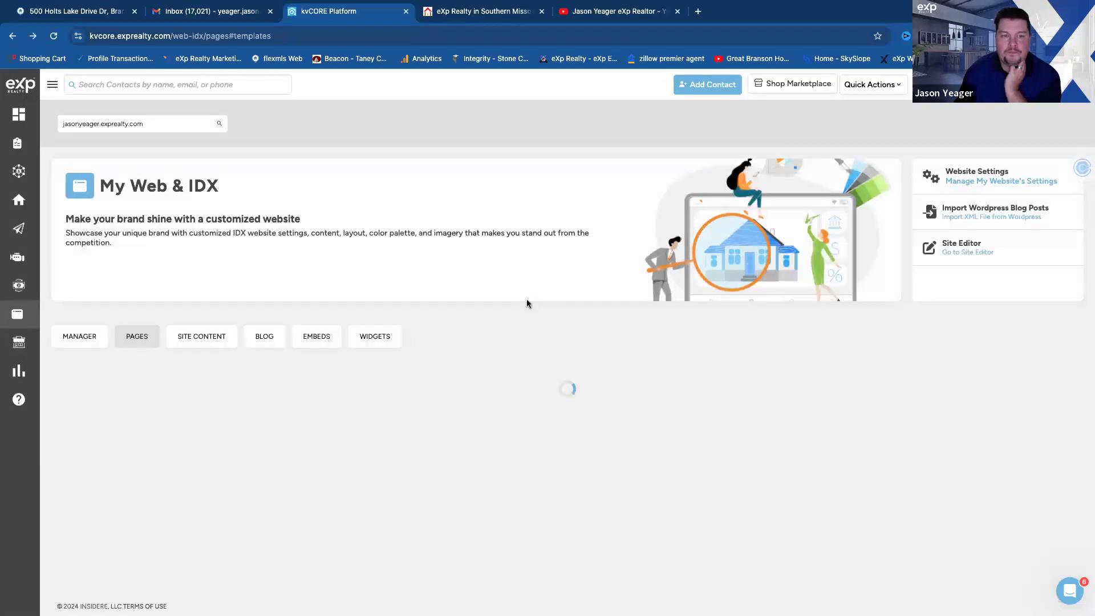
Step: Browse the available page templates and open the list of all existing pages
scroll(295, 519, down, 5)
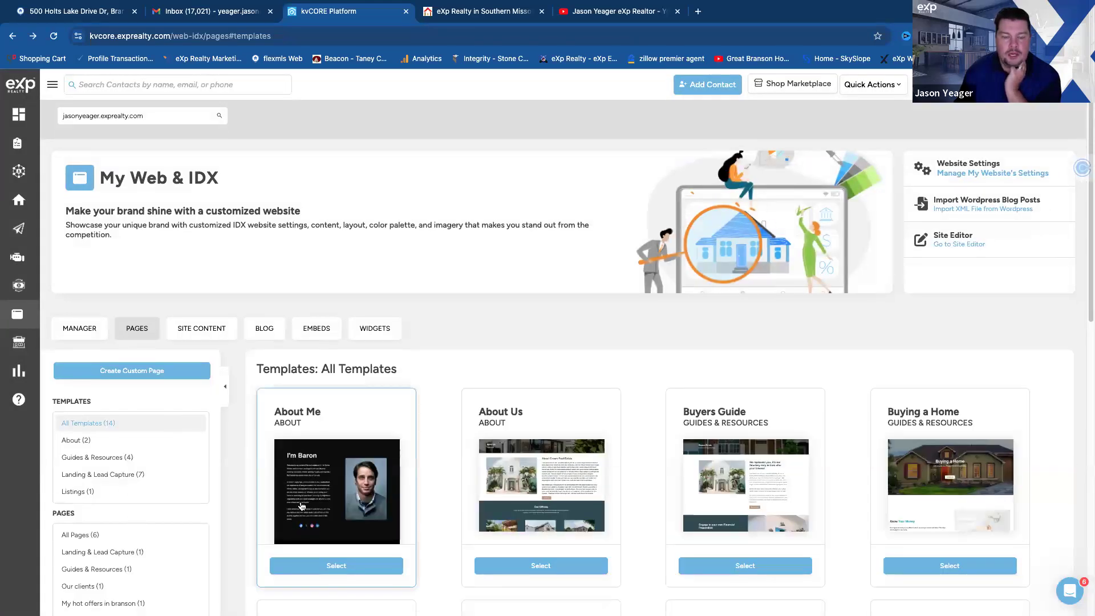
scroll(308, 505, down, 5)
scroll(376, 377, up, 5)
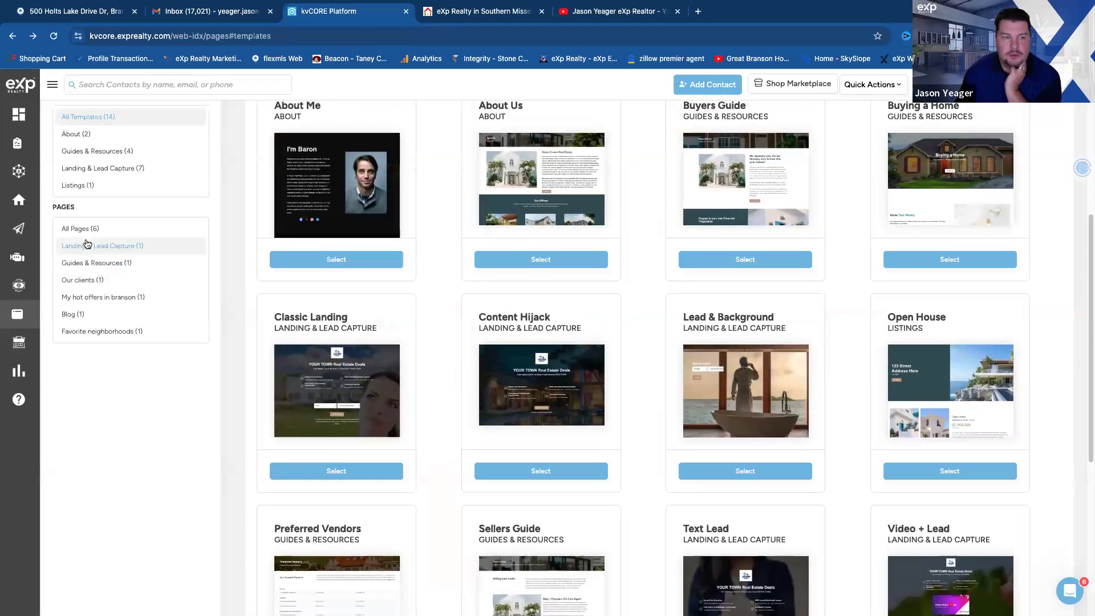
click(81, 229)
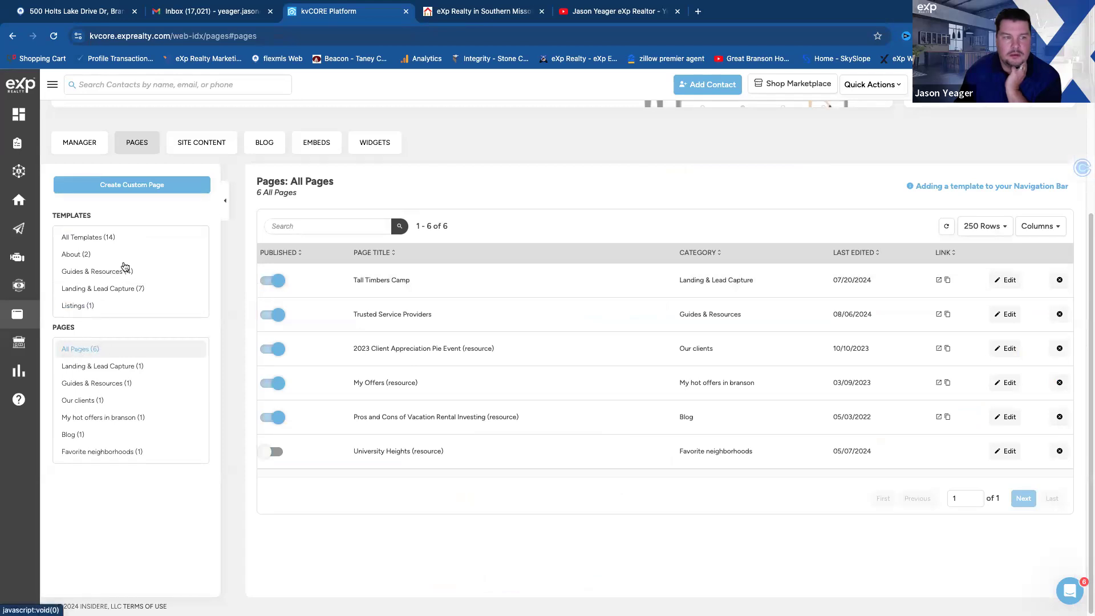
Step: Open the Preferred Vendors template from the full template list and look through its vendor sections
click(81, 237)
scroll(466, 515, down, 5)
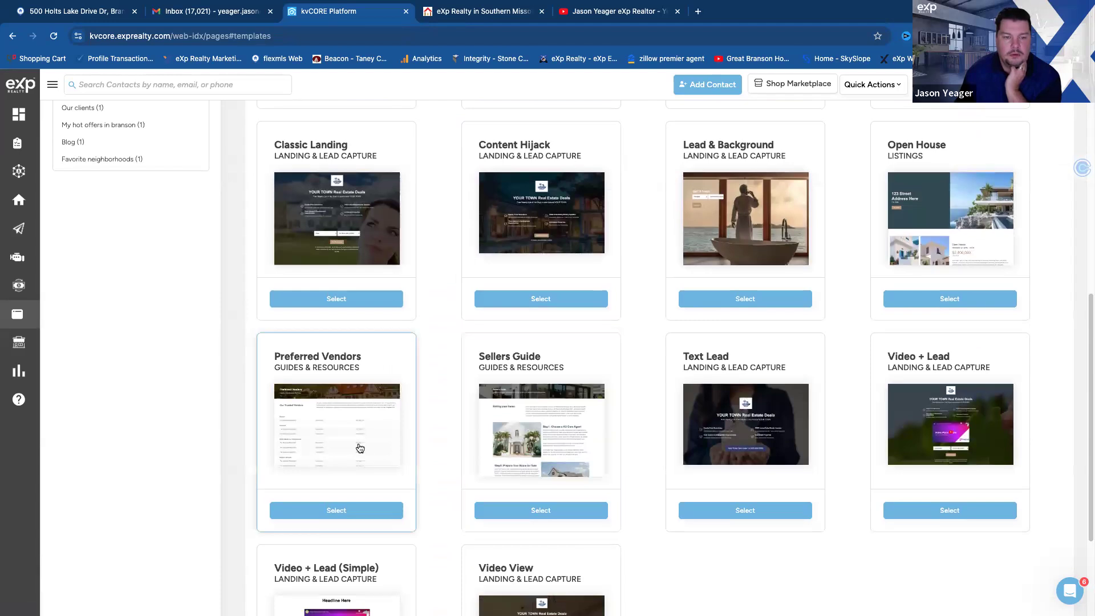
click(332, 512)
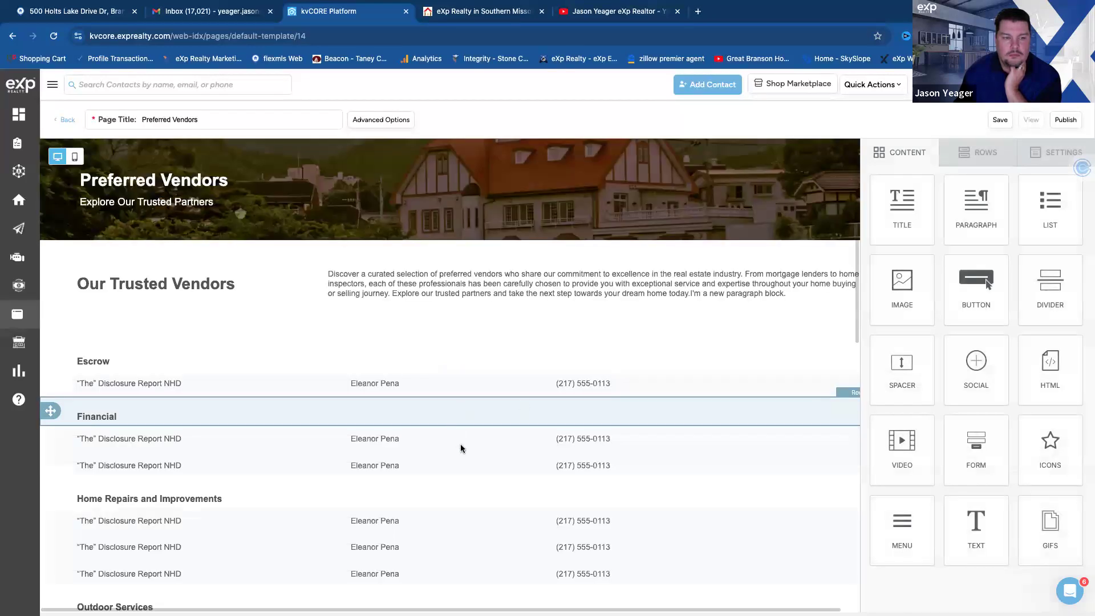
scroll(454, 447, down, 6)
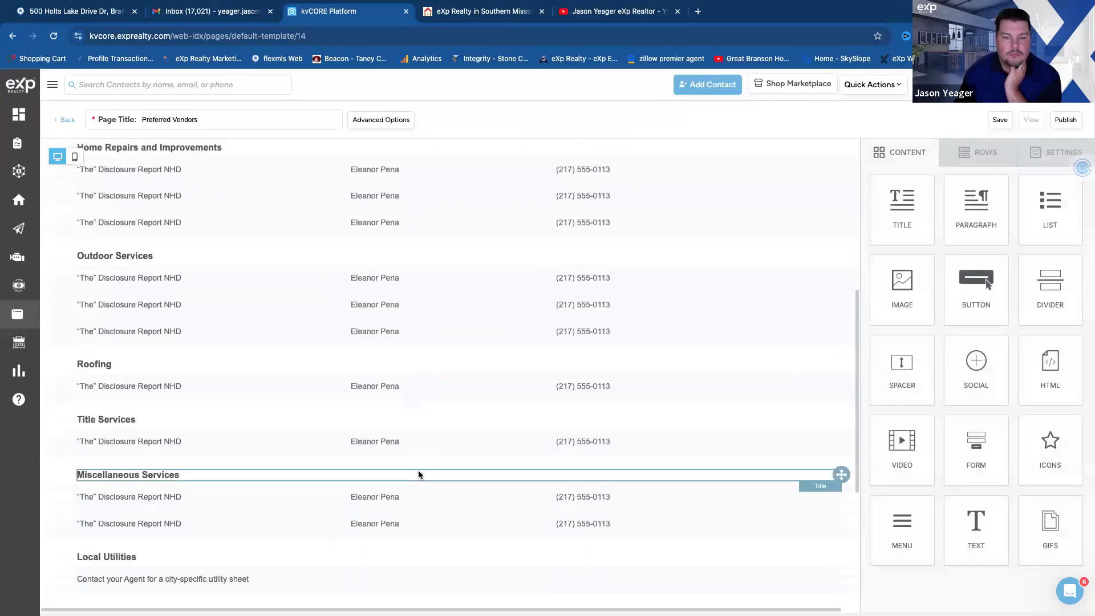
scroll(420, 467, up, 6)
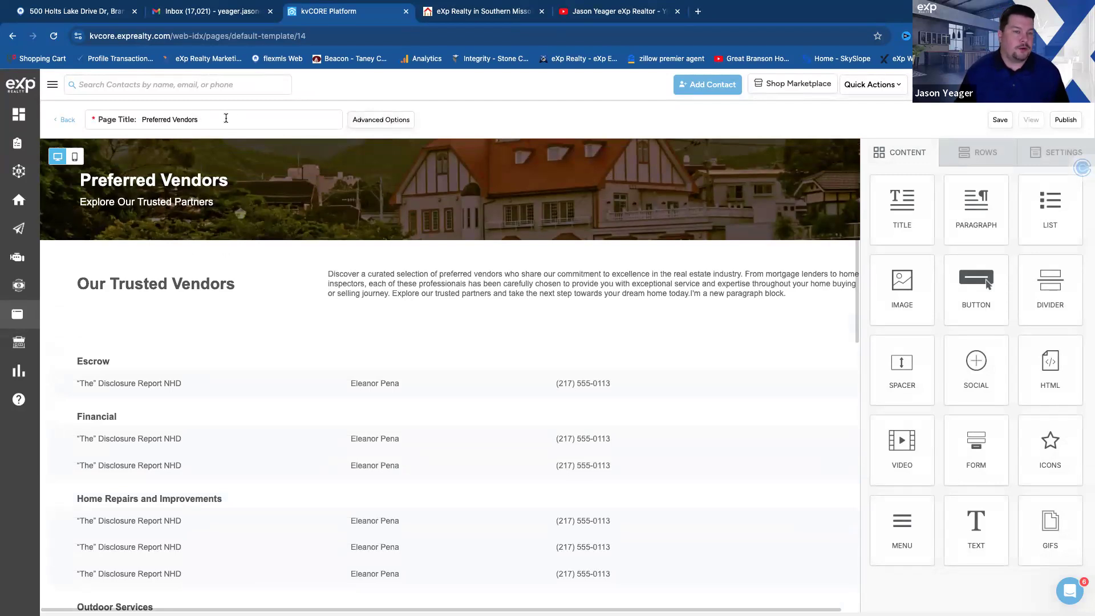
Step: Set the page title to "Trusted Service Providers" in the advanced options and keep Guides & Resources as the category
click(380, 119)
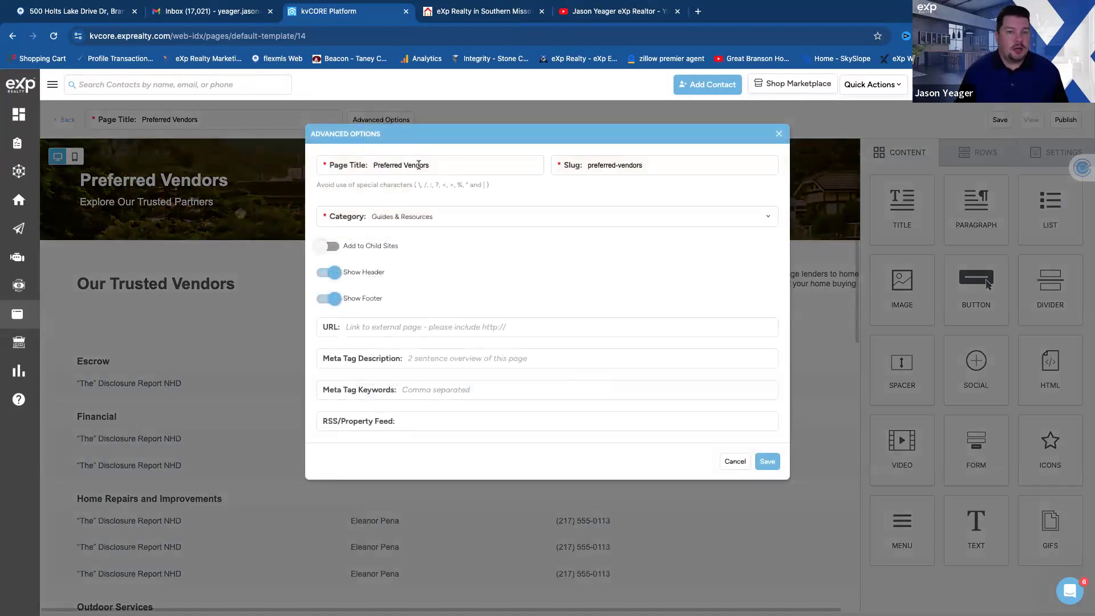
drag(441, 163, 359, 156)
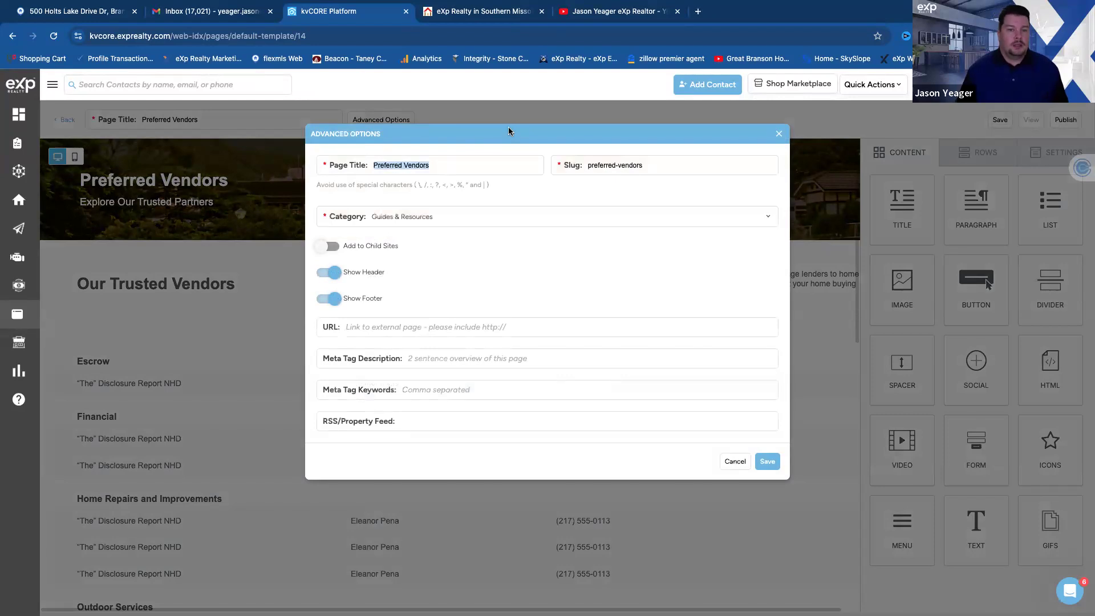
text(Trust)
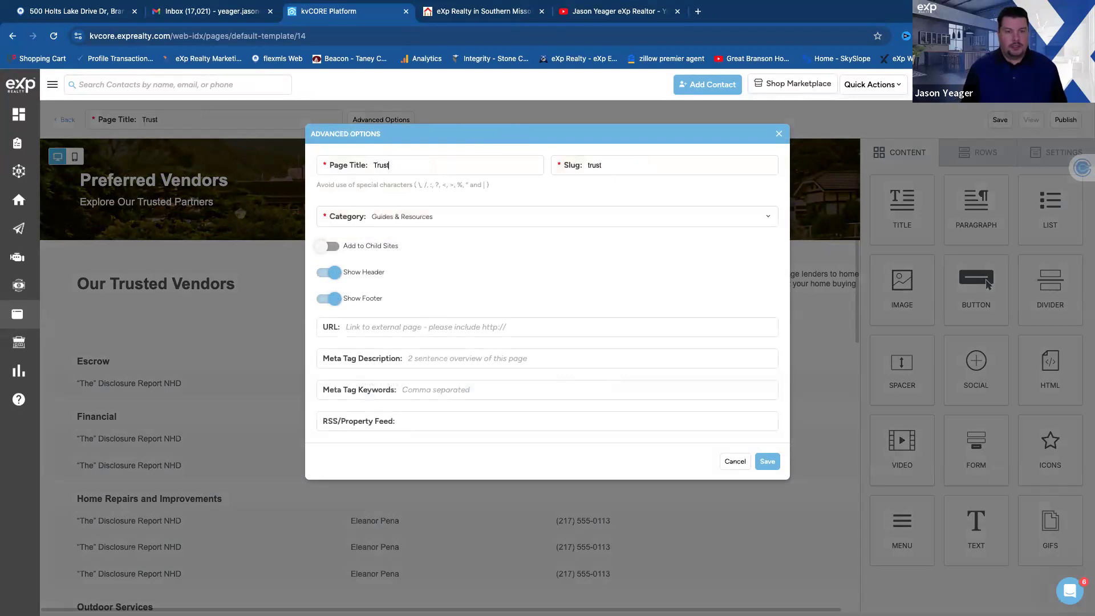
text(ed Service Pr)
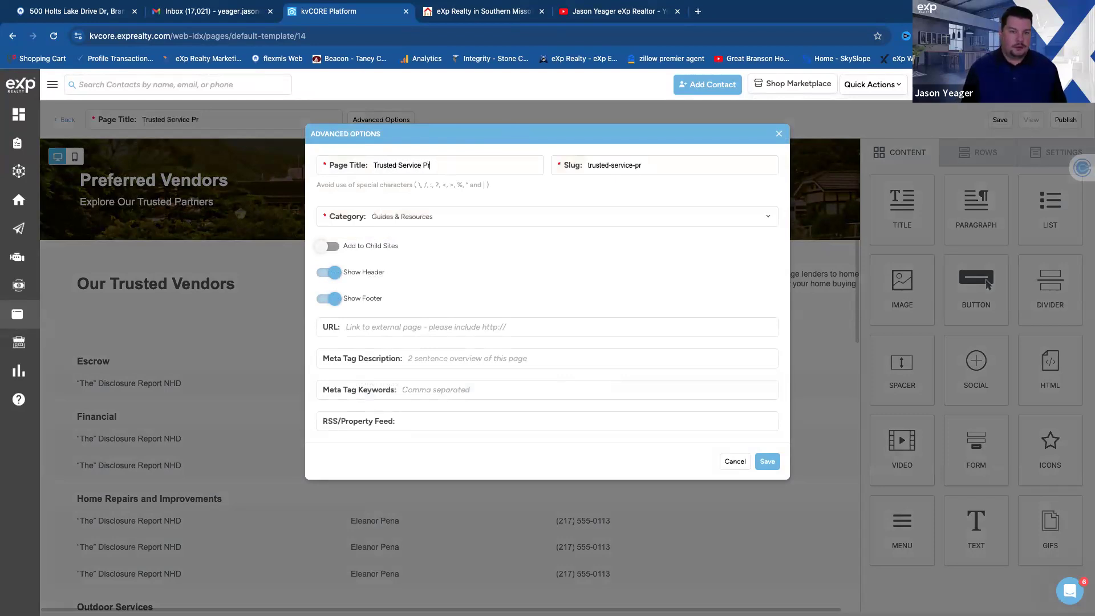
text(ovi)
key(BackSpace)
text(vid)
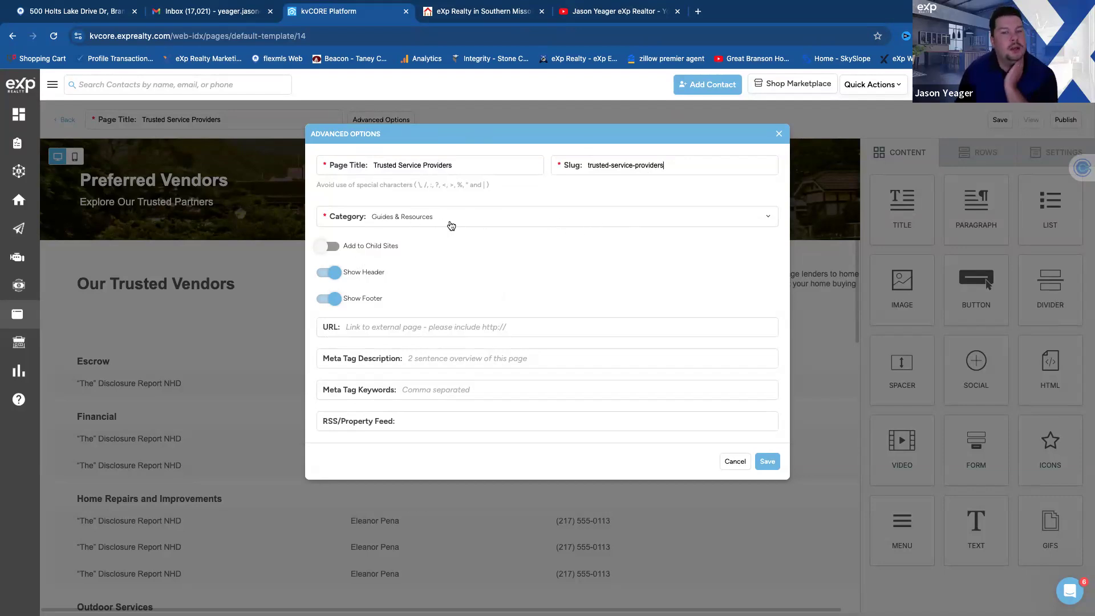
click(469, 218)
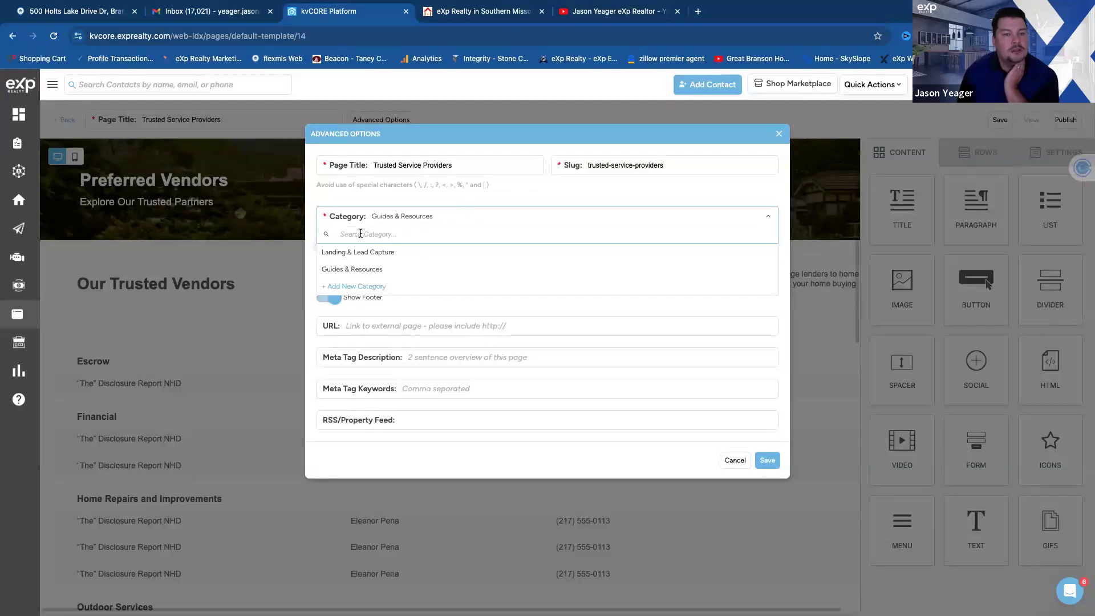
click(427, 220)
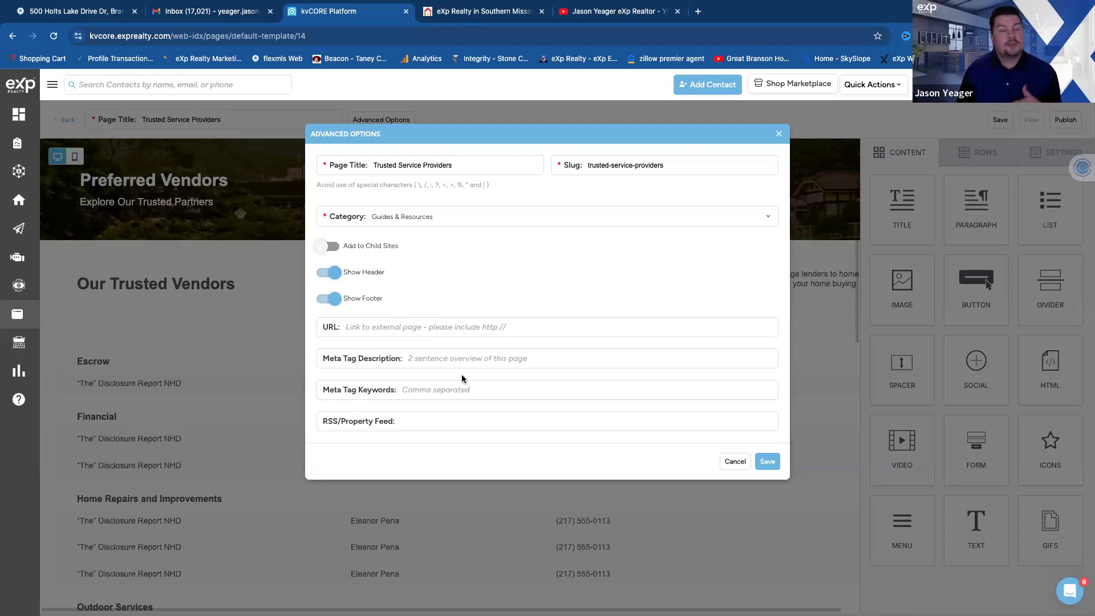
Step: Search Google for "real estate providers near me" in a new browser tab
click(698, 11)
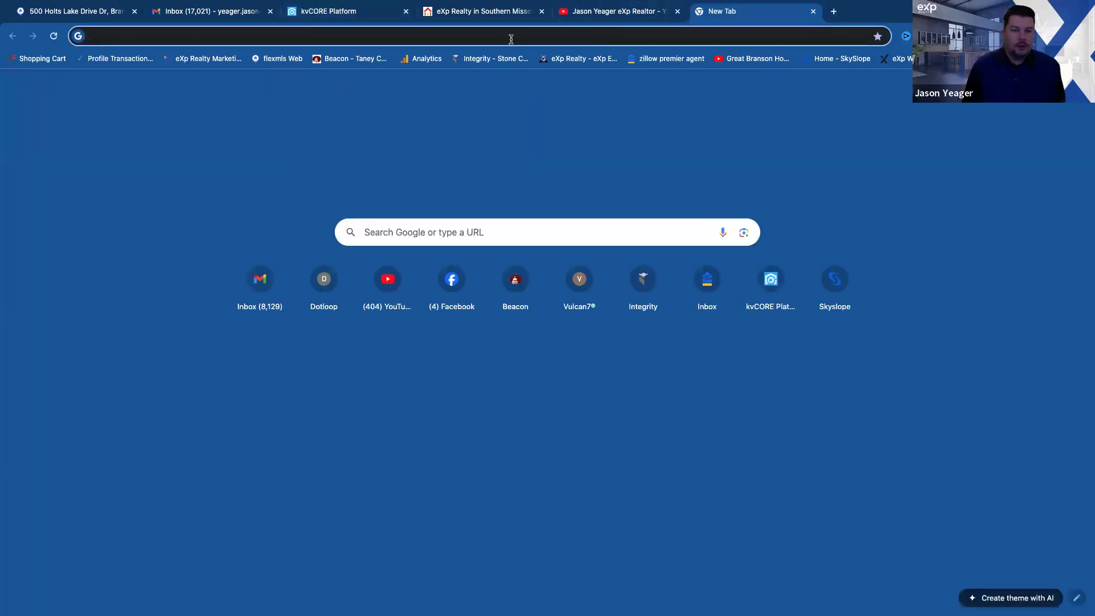
click(388, 235)
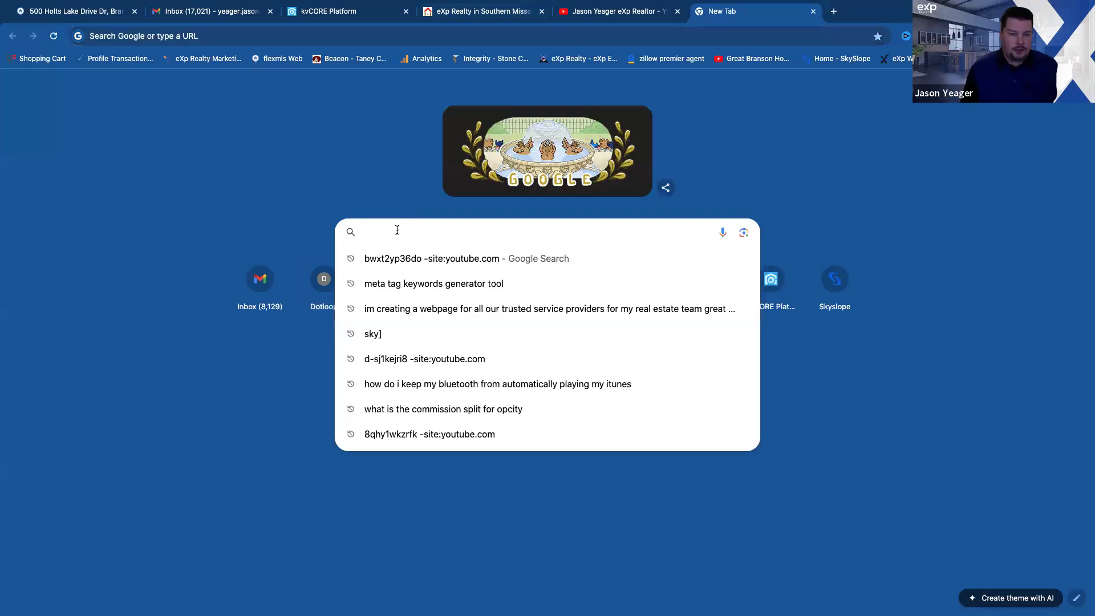
text(gi)
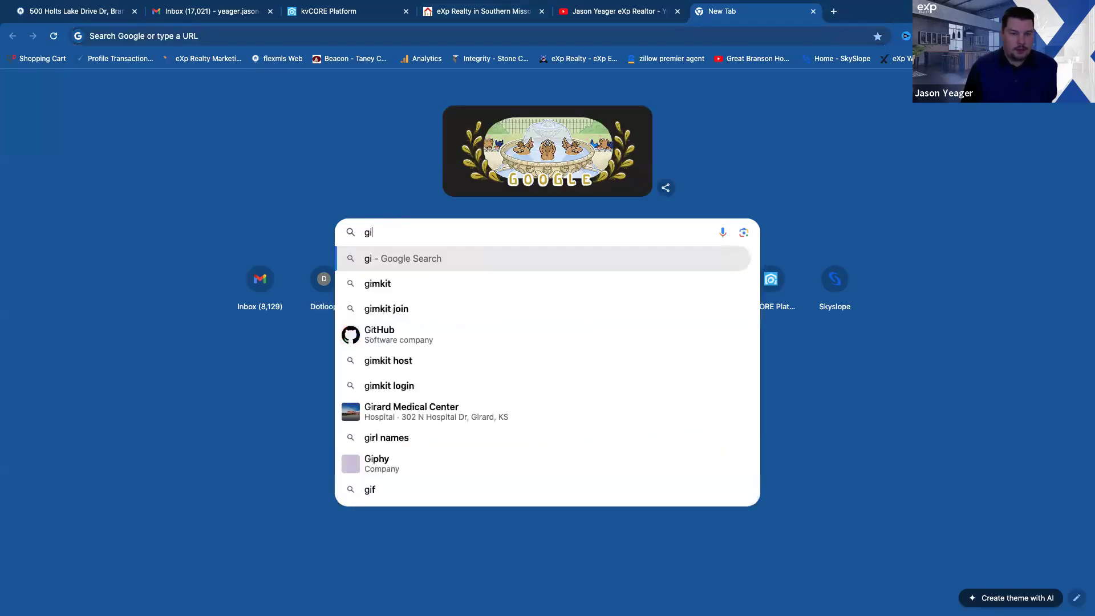
key(BackSpace)
key(BackSpace)
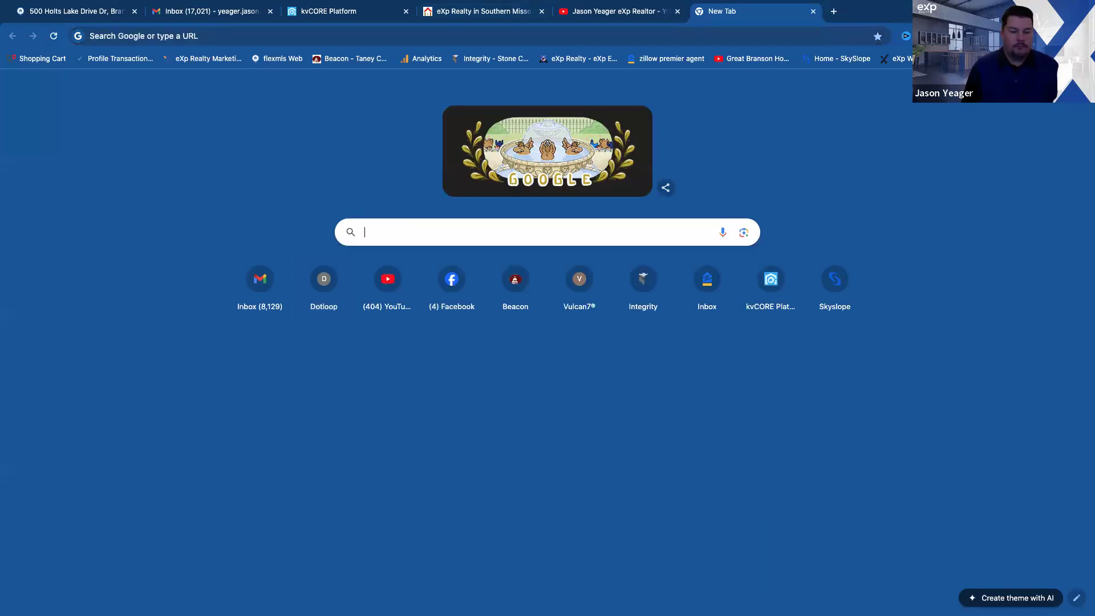
text(real estrate)
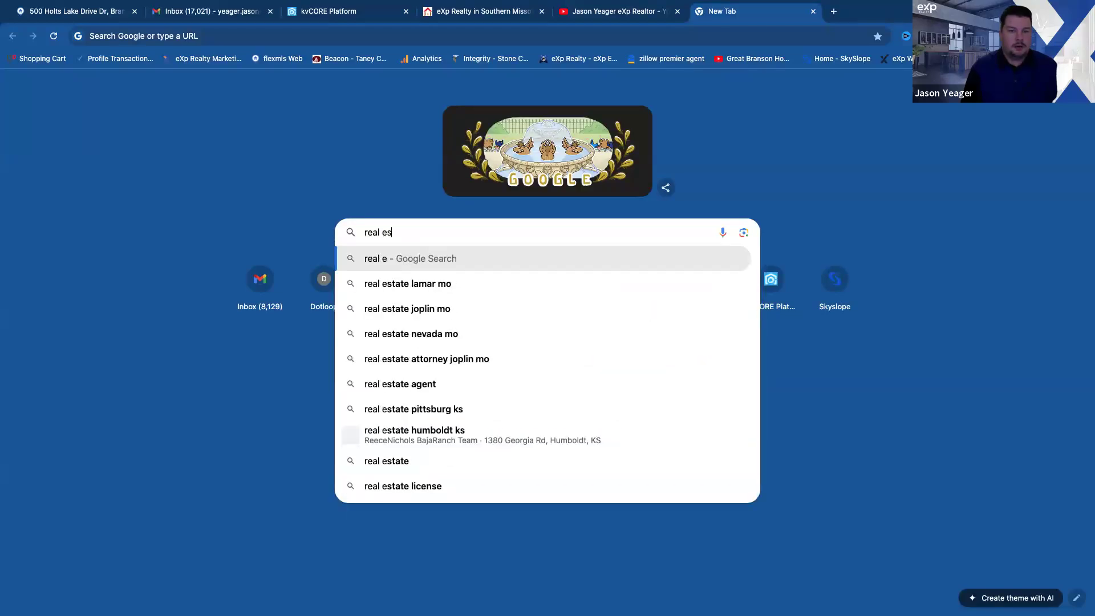
key(BackSpace)
key(BackSpace)
key(BackSpace)
key(BackSpace)
text(ate)
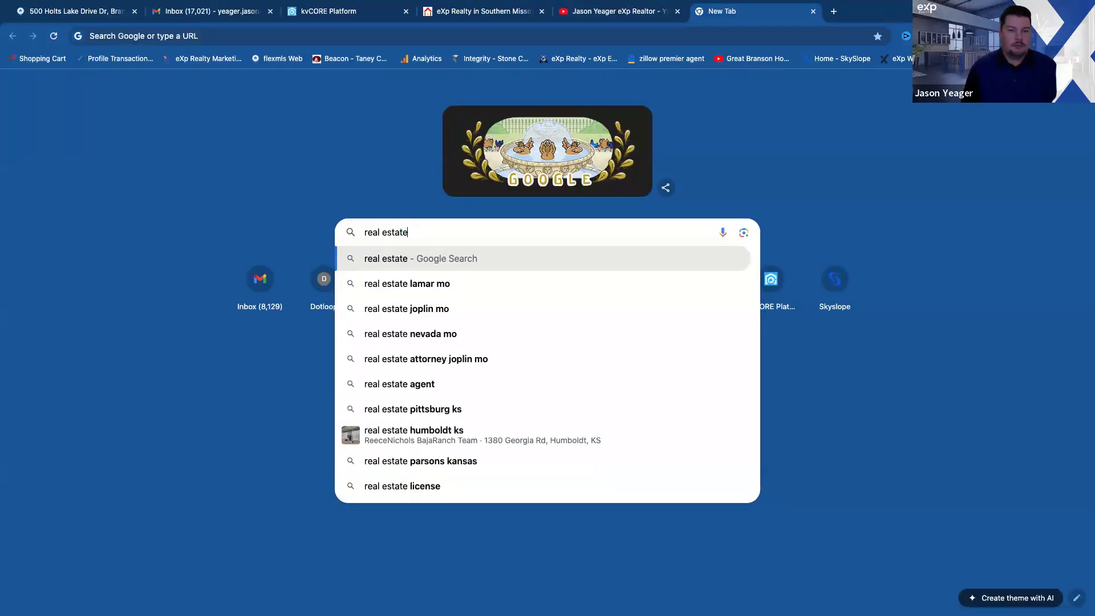
text( provid)
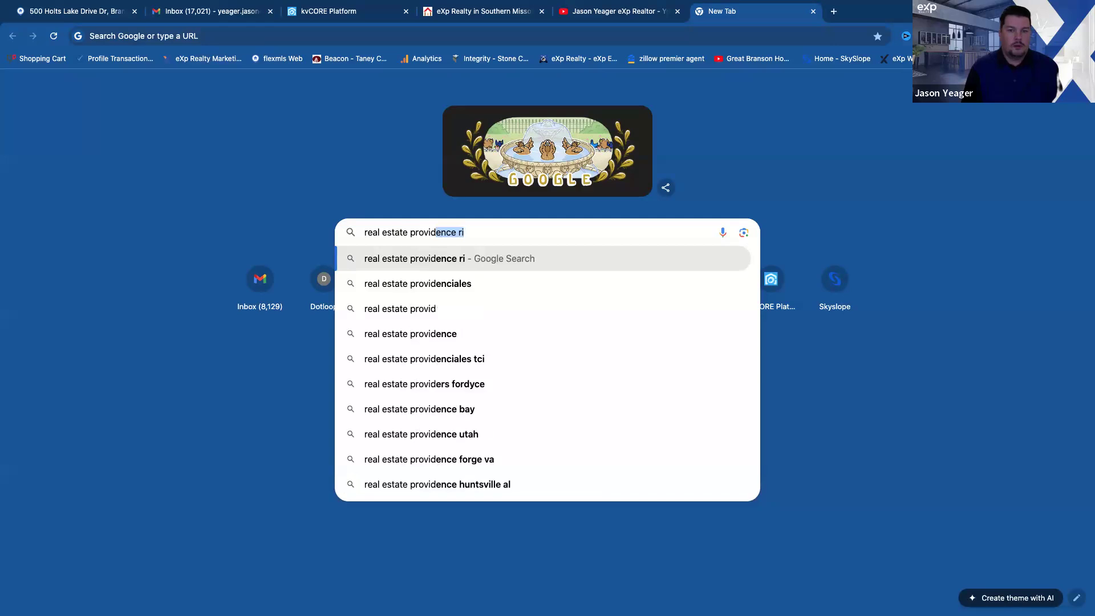
text(ers near me)
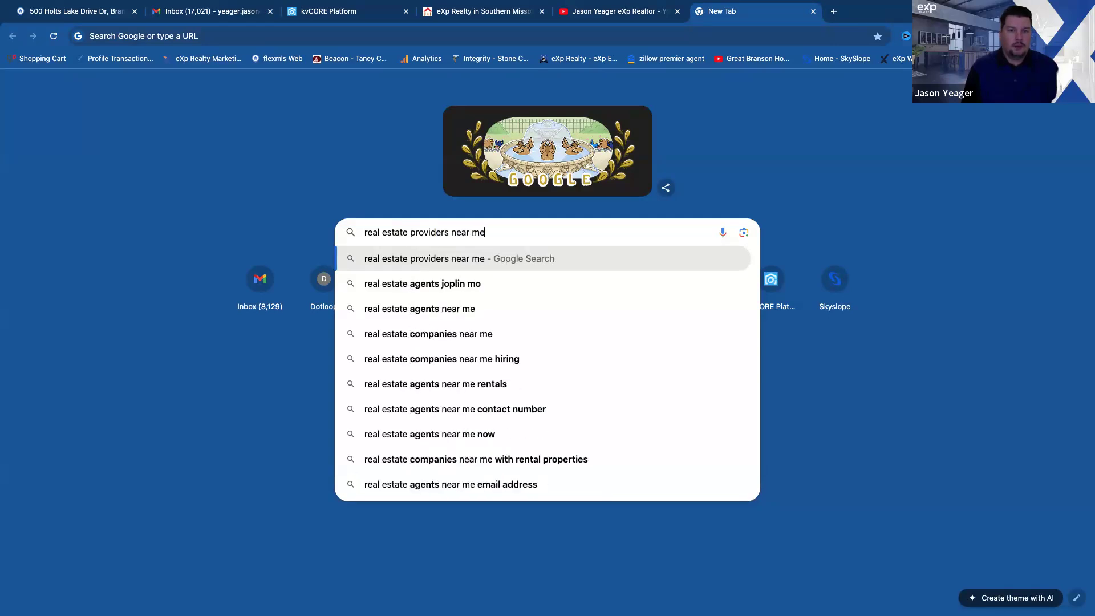
key(Return)
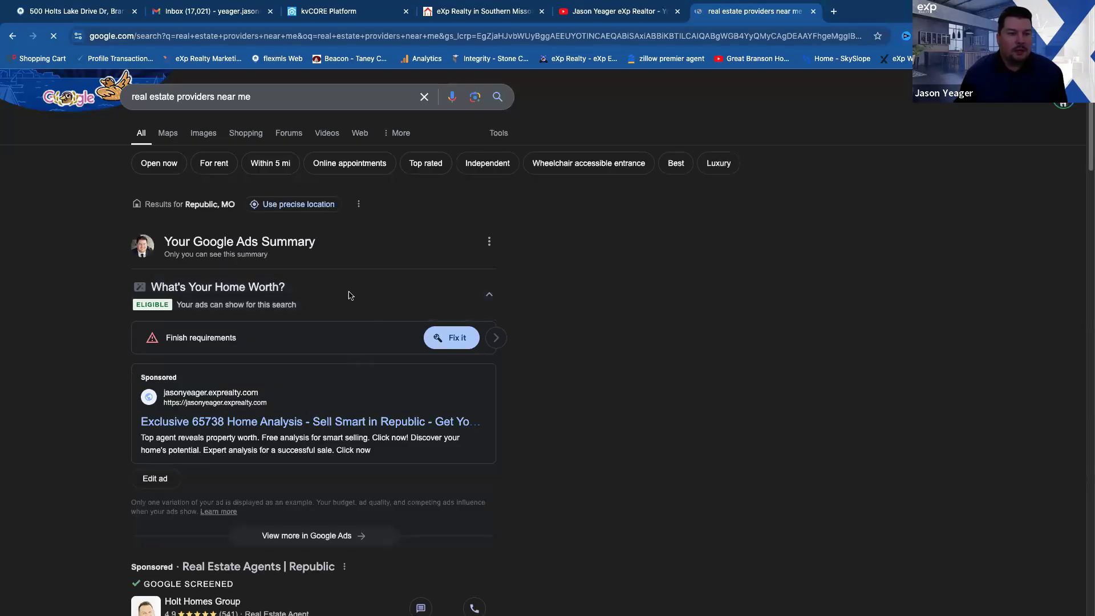
Step: Examine the titles and descriptions of the search results, and return to the page's meta tag fields in kvCORE
scroll(334, 302, down, 5)
scroll(324, 321, down, 2)
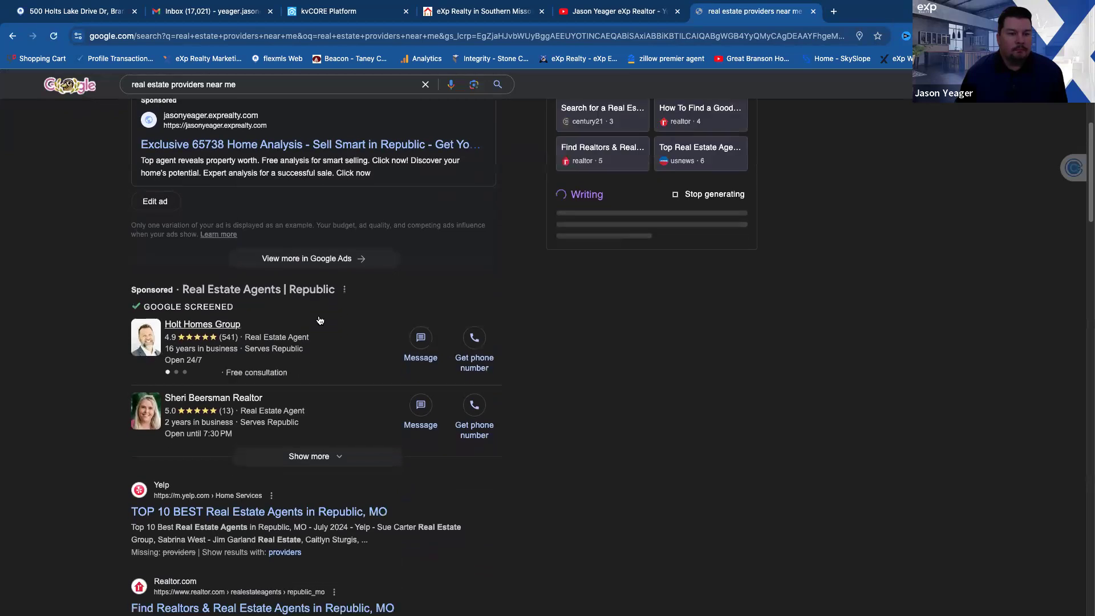
scroll(245, 358, down, 2)
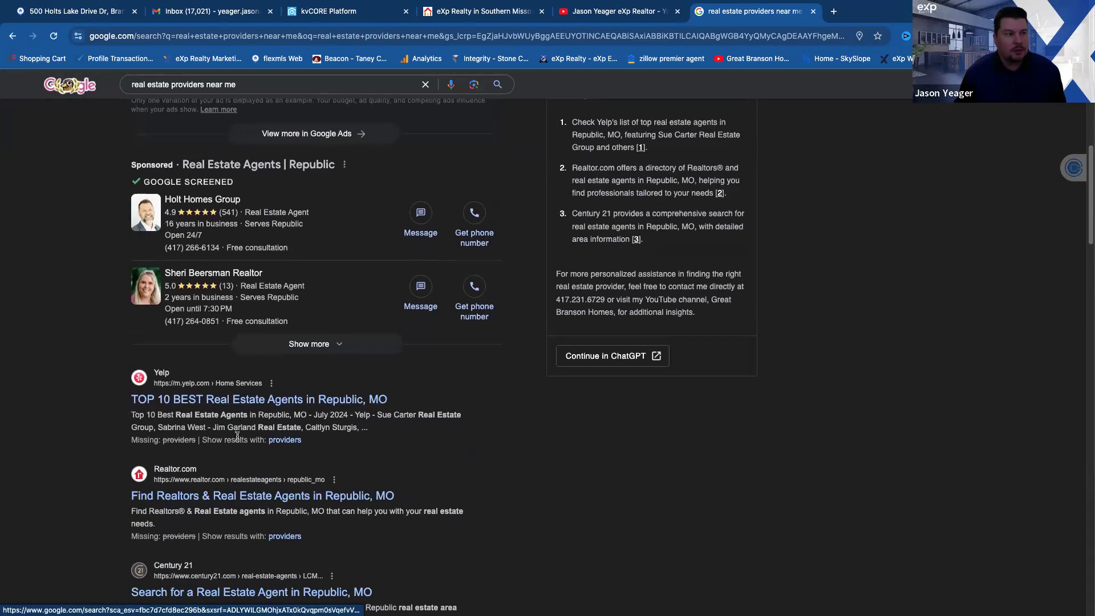
scroll(256, 439, down, 1)
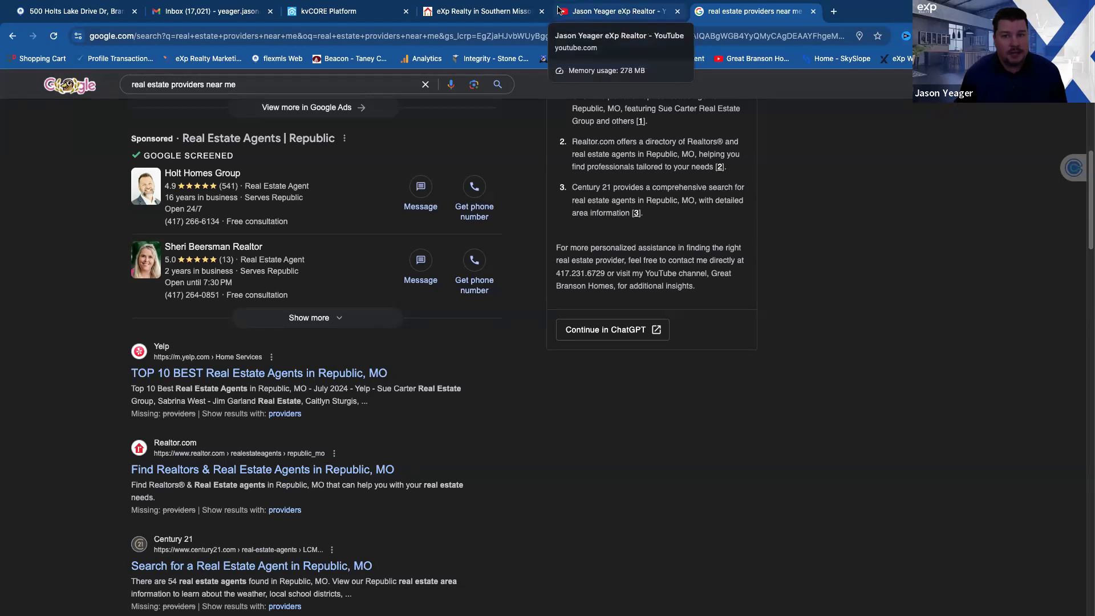
click(369, 17)
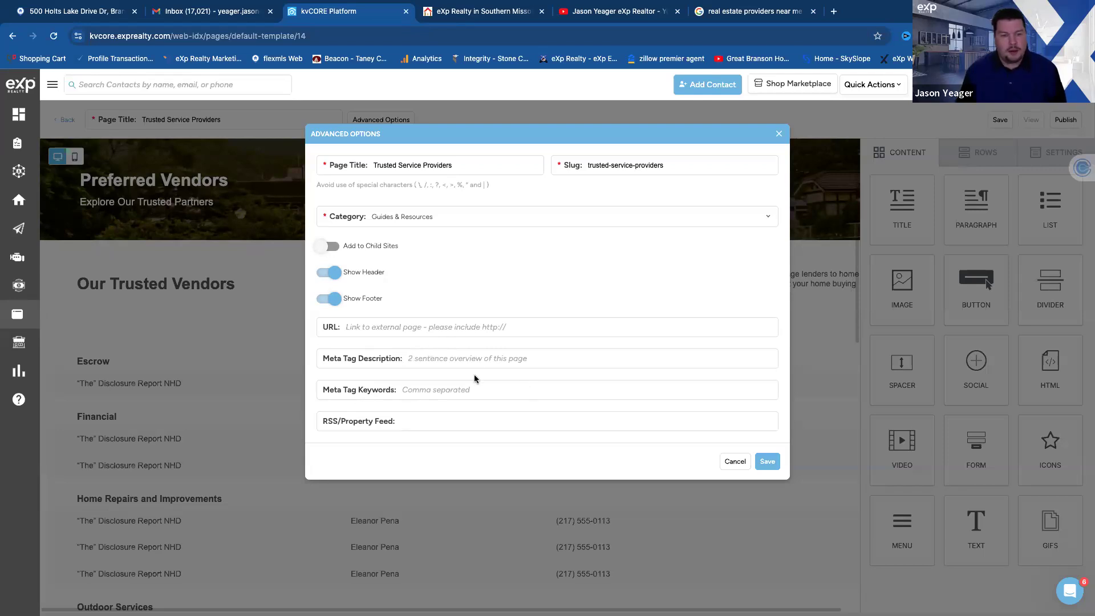
Step: Switch to the search results tab and open ChatGPT there at chat.openai.com
click(778, 11)
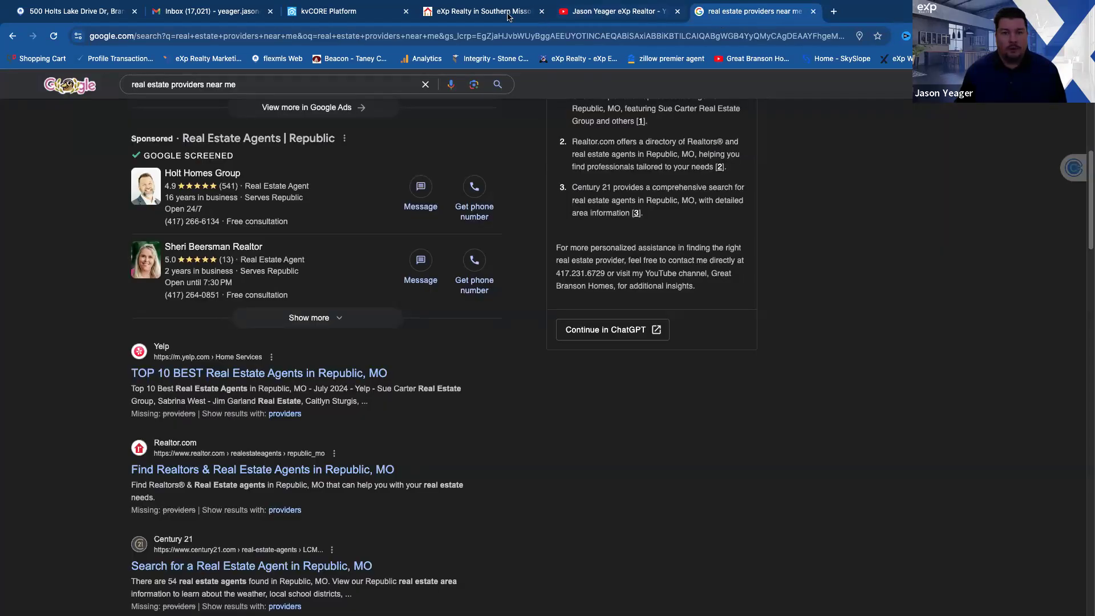
click(471, 35)
text(chat.openai.com)
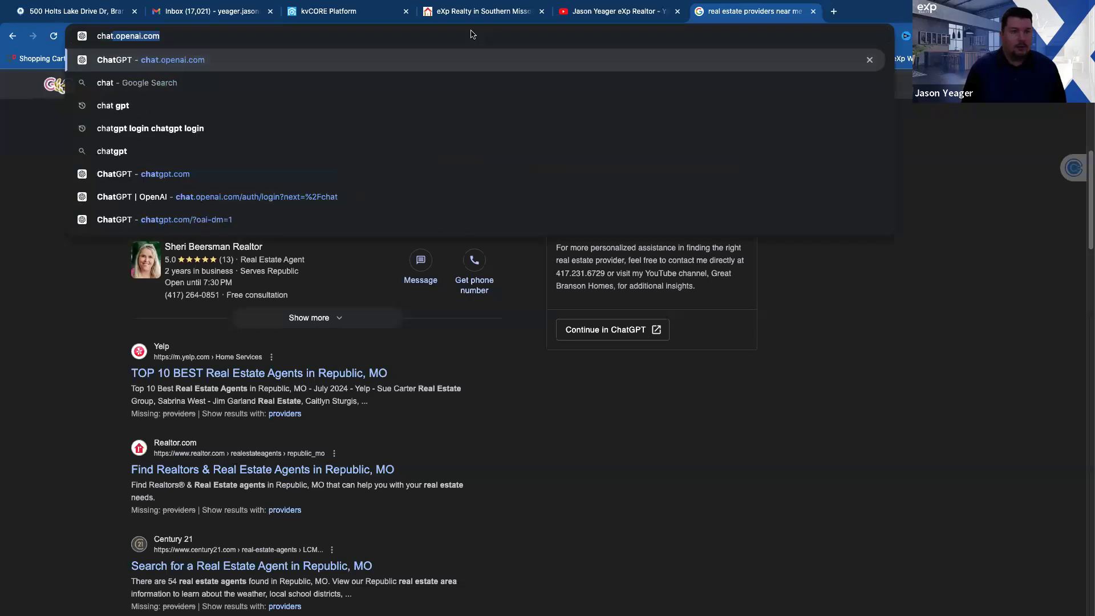
key(Return)
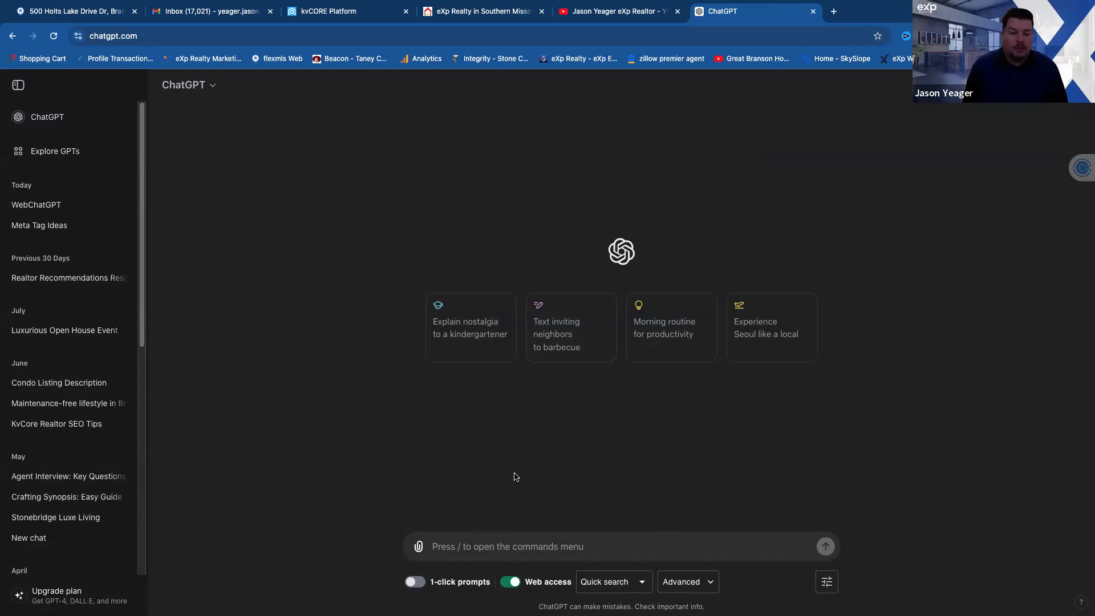
Step: Start the ChatGPT prompt with "I'm building a custom page on my website for my team, Great Branson Homes Team."
text(I'm bu)
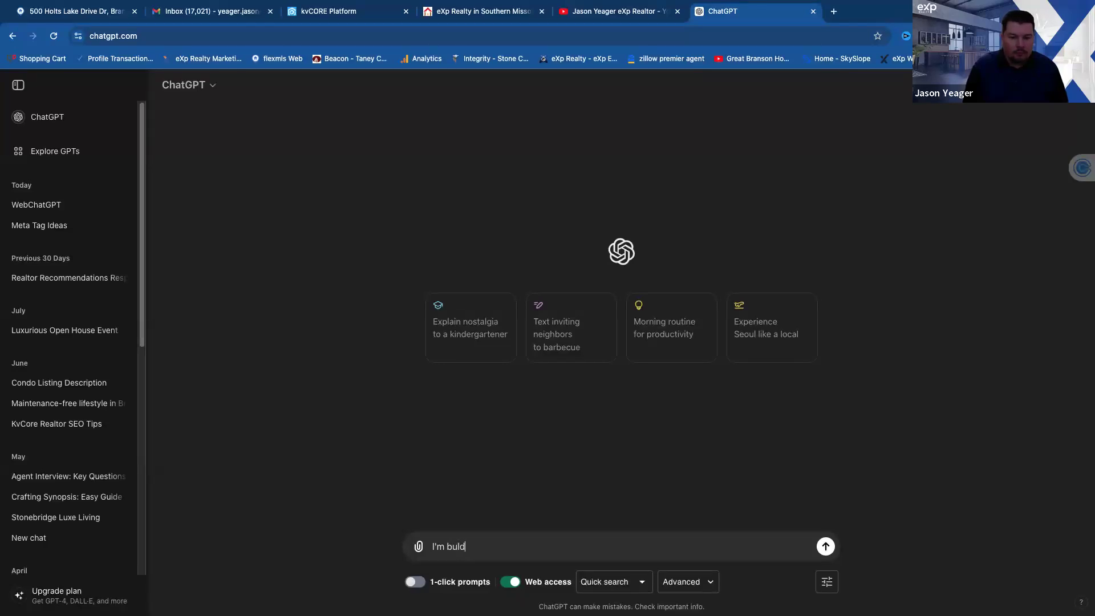
text(ilding a custome page on my website for my)
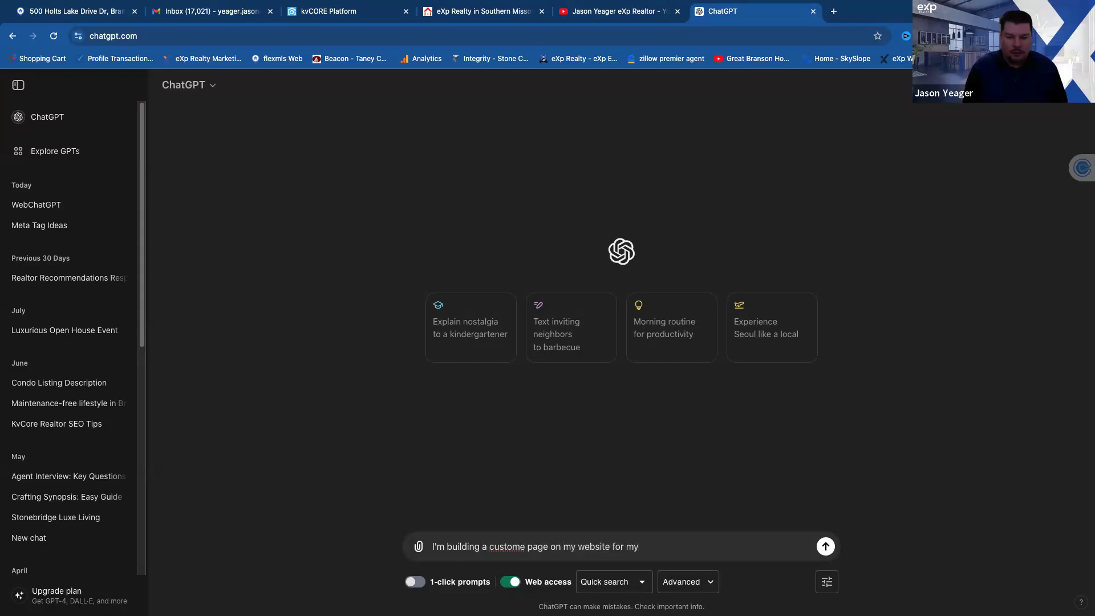
text( team, T)
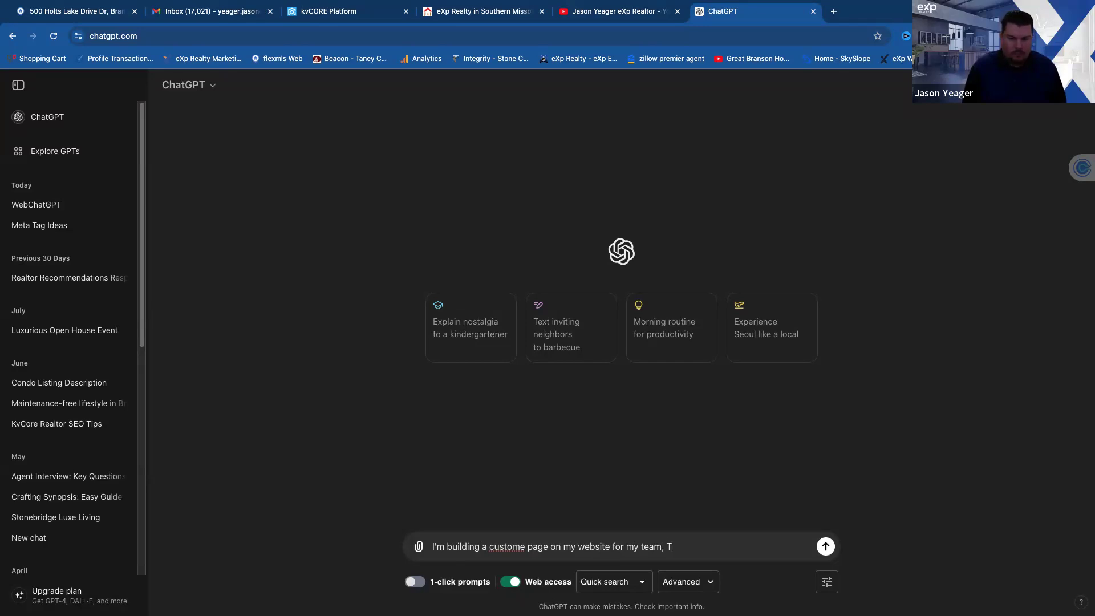
key(BackSpace)
text(Great Brans)
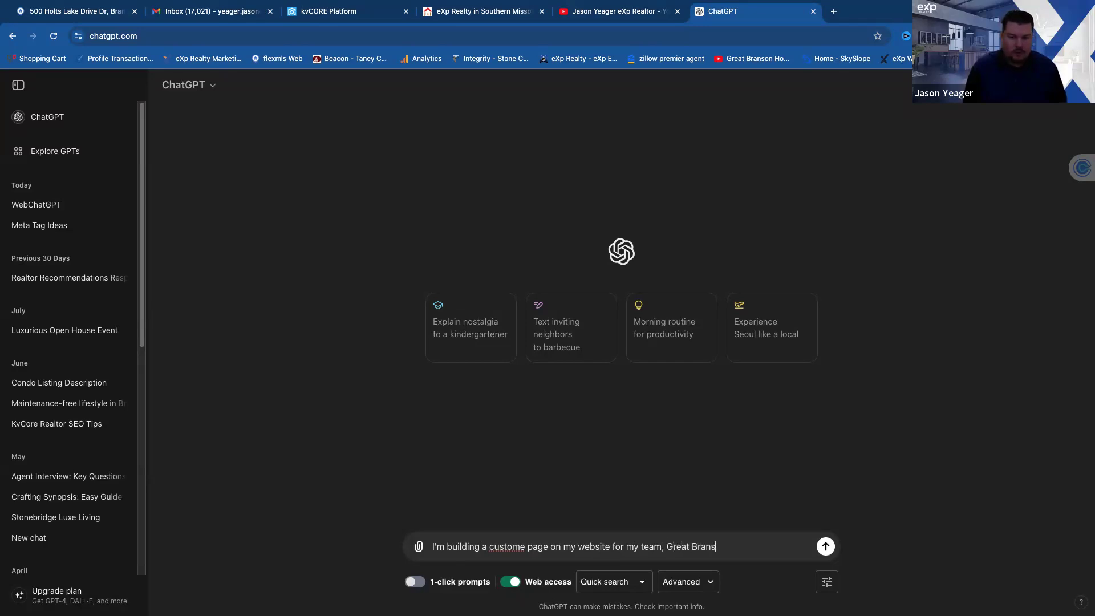
text(on Homes Team)
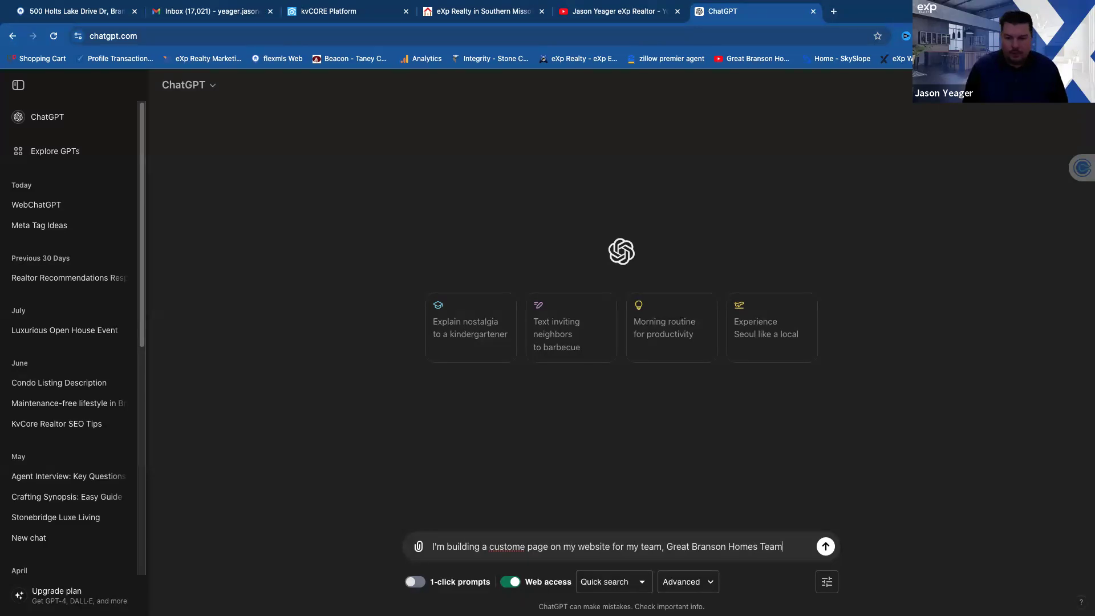
text(. C)
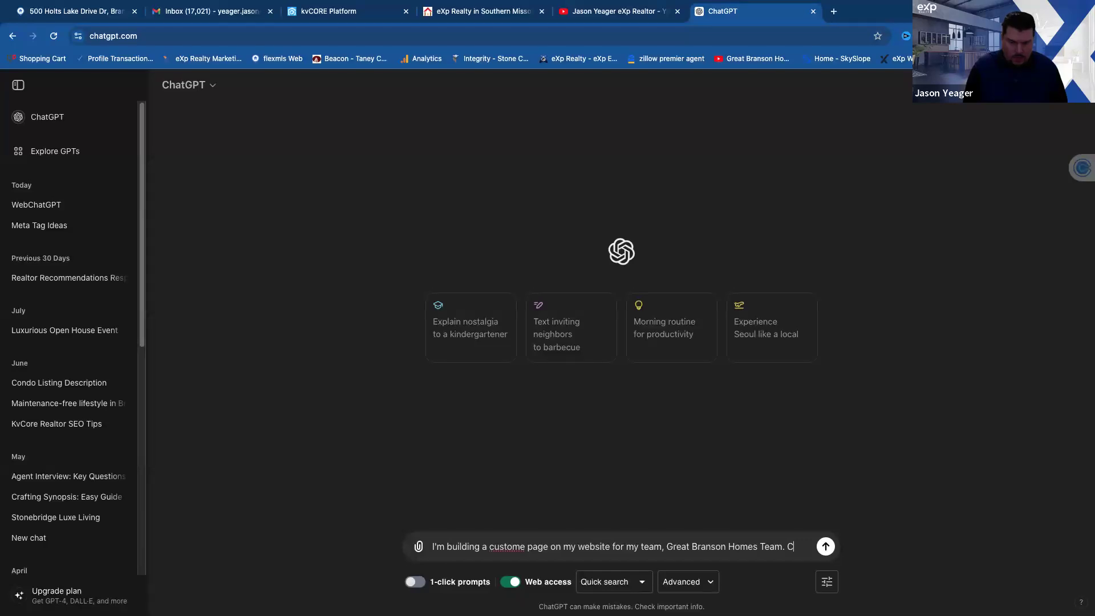
text(an)
click(525, 546)
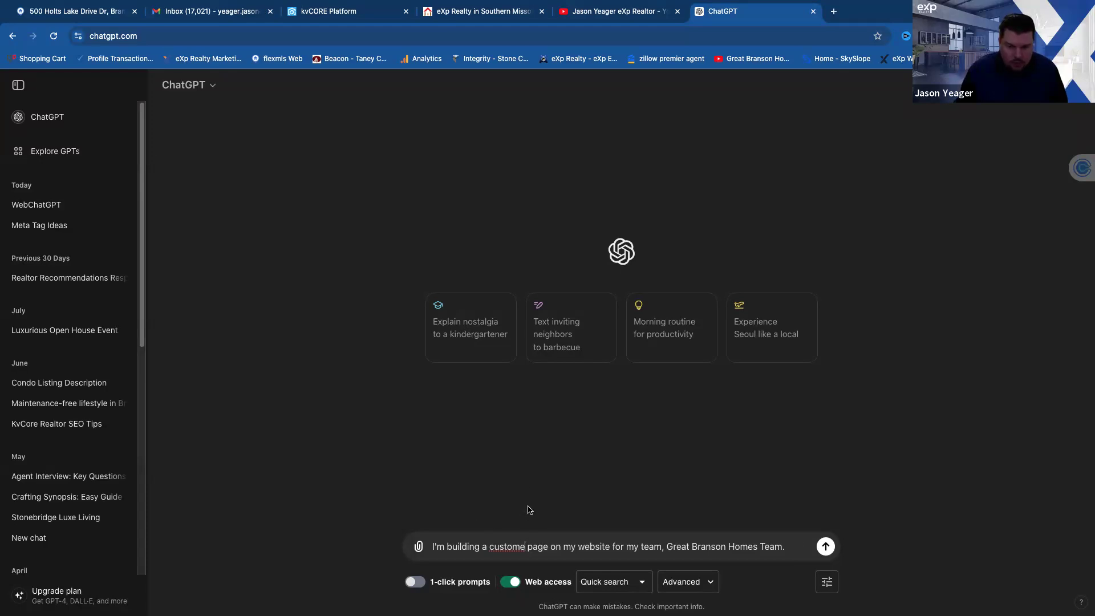
key(BackSpace)
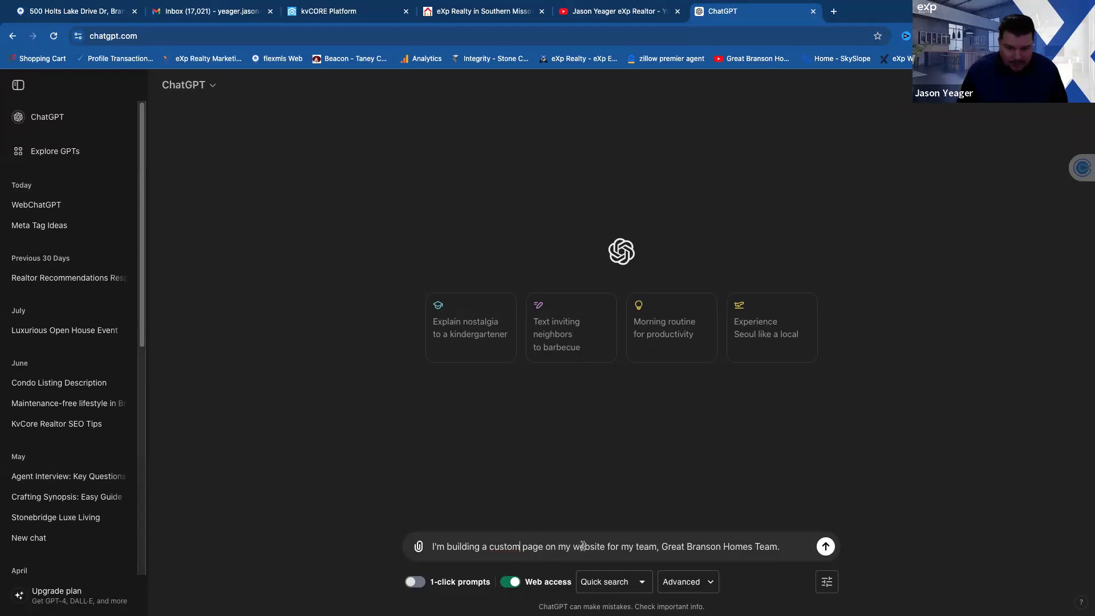
Step: Reword the prompt's first sentence so the custom page is "for trusted service providers for my team"
click(620, 546)
text(trusted ser)
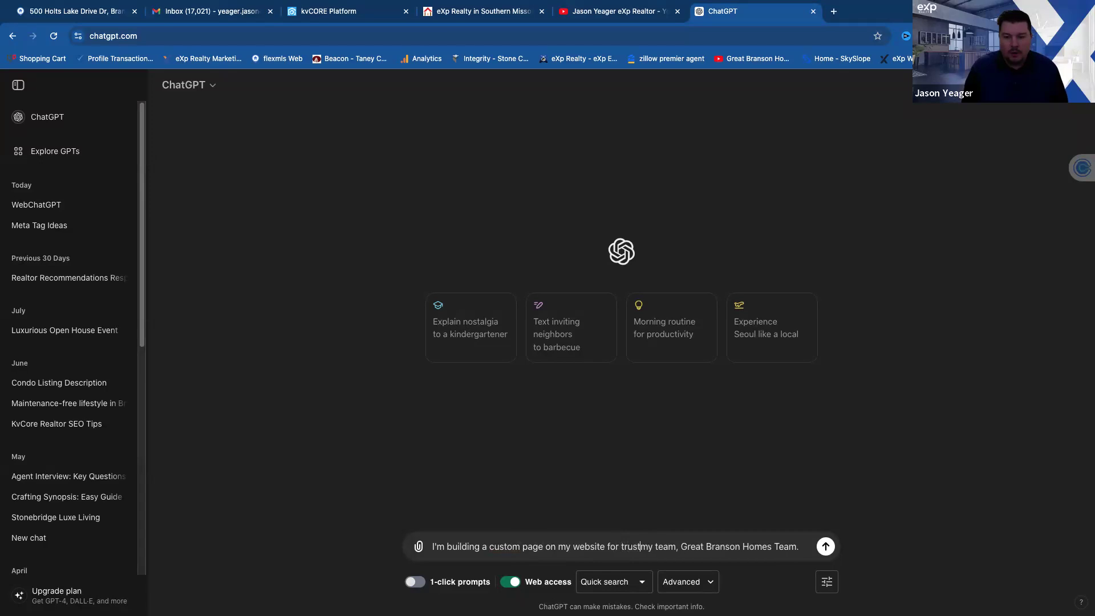
text(vice provi)
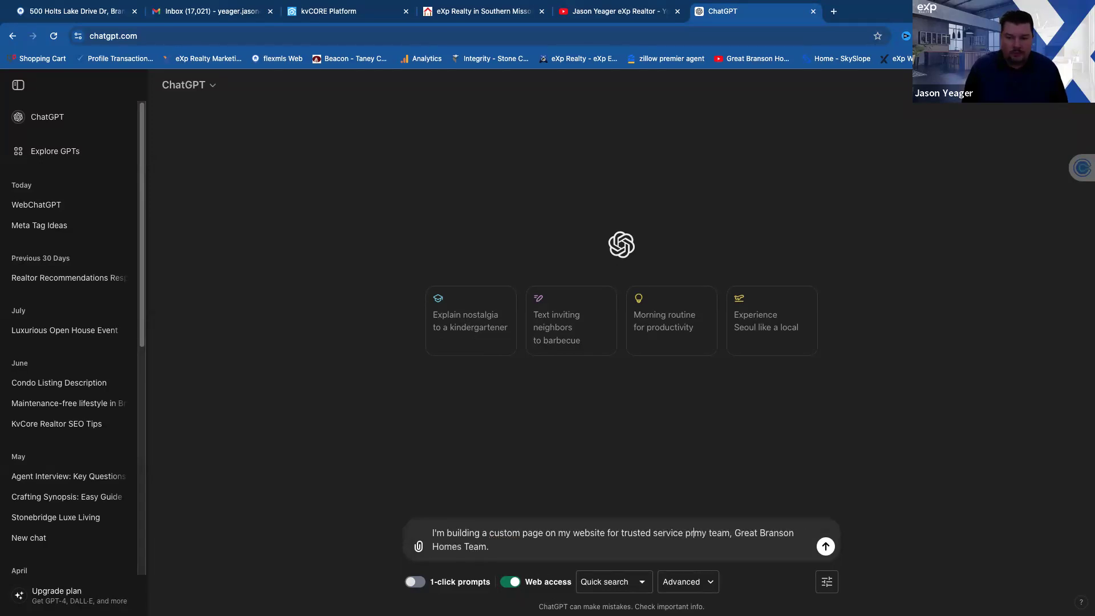
text(ders)
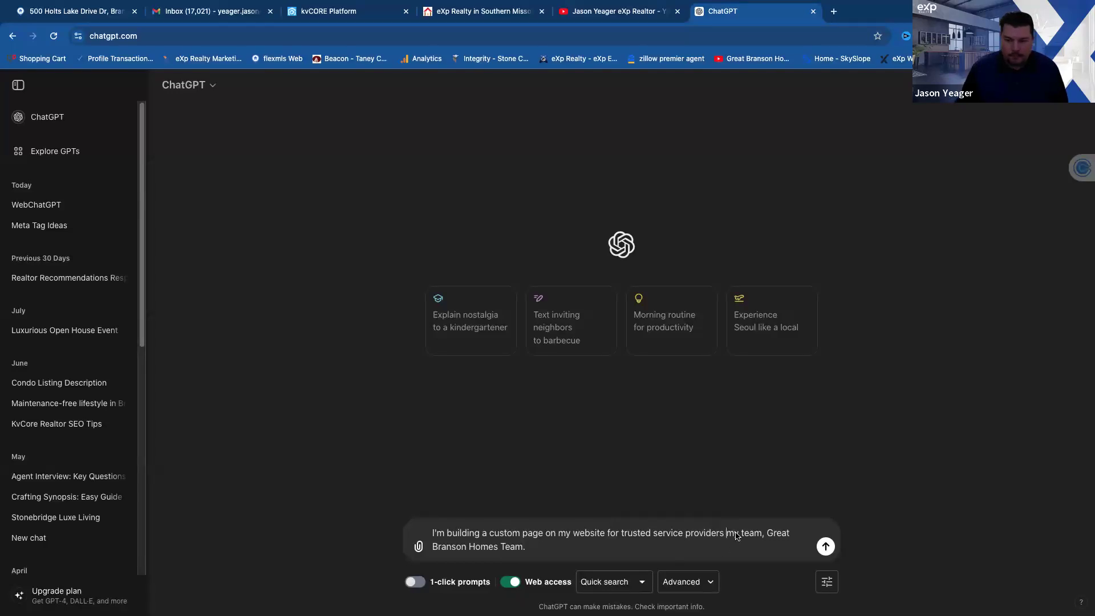
key(Delete)
key(Delete)
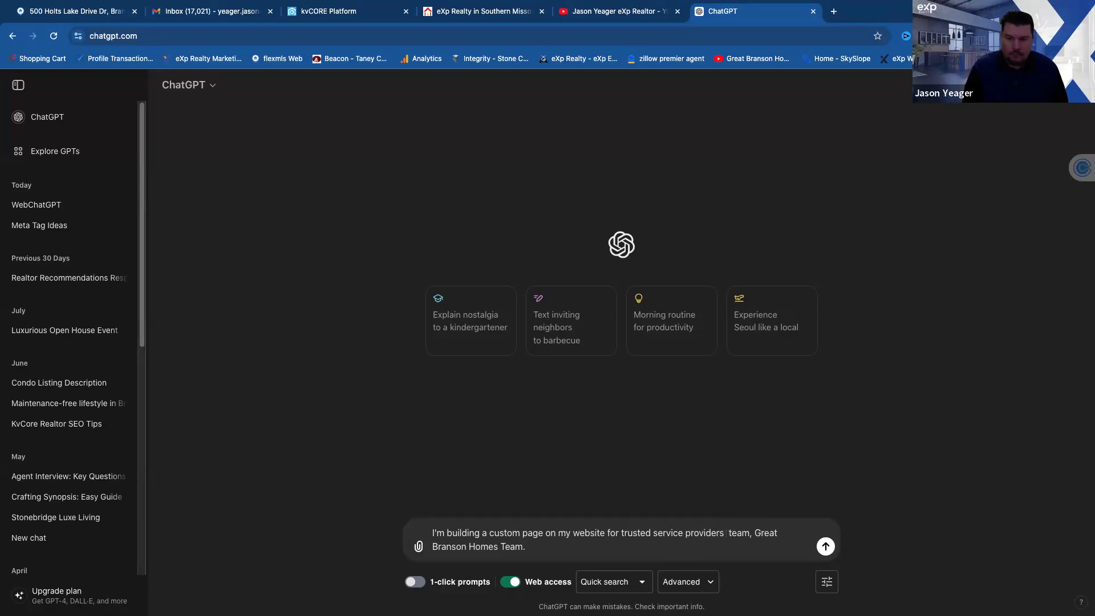
text(for my)
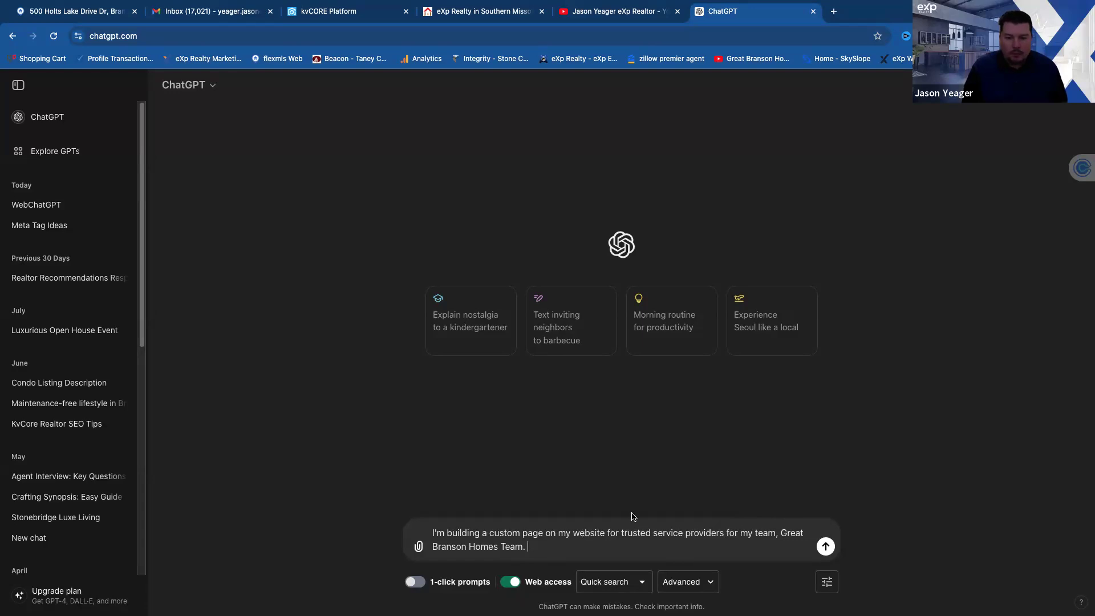
Step: Complete the prompt with "Give me 3 ideas for a meta tag description for this page." and send it
text(Give me )
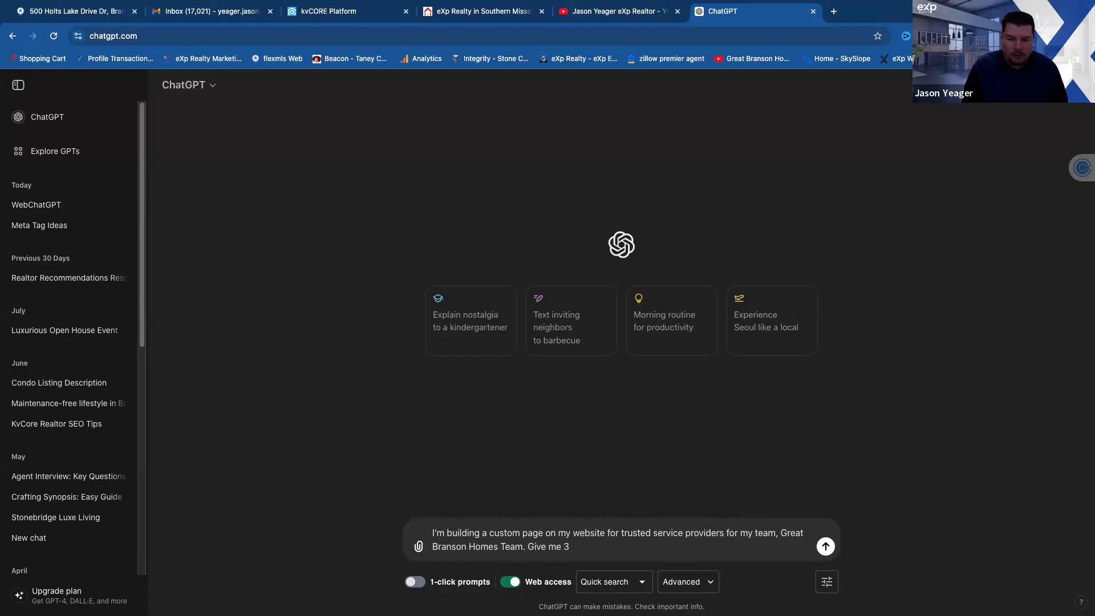
text(3 ideas for a meta)
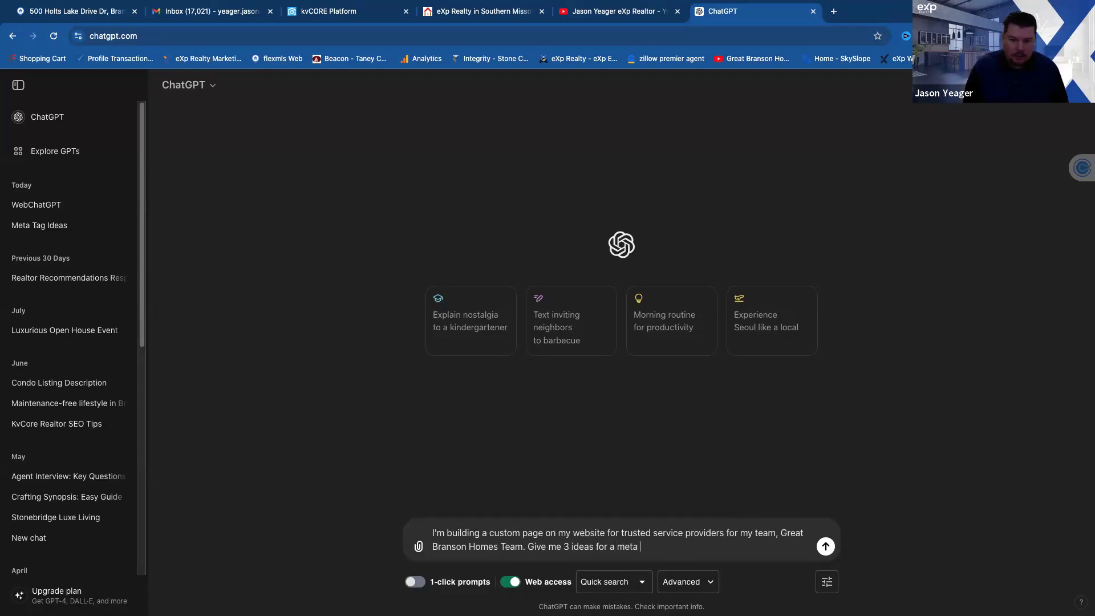
text( tag description for )
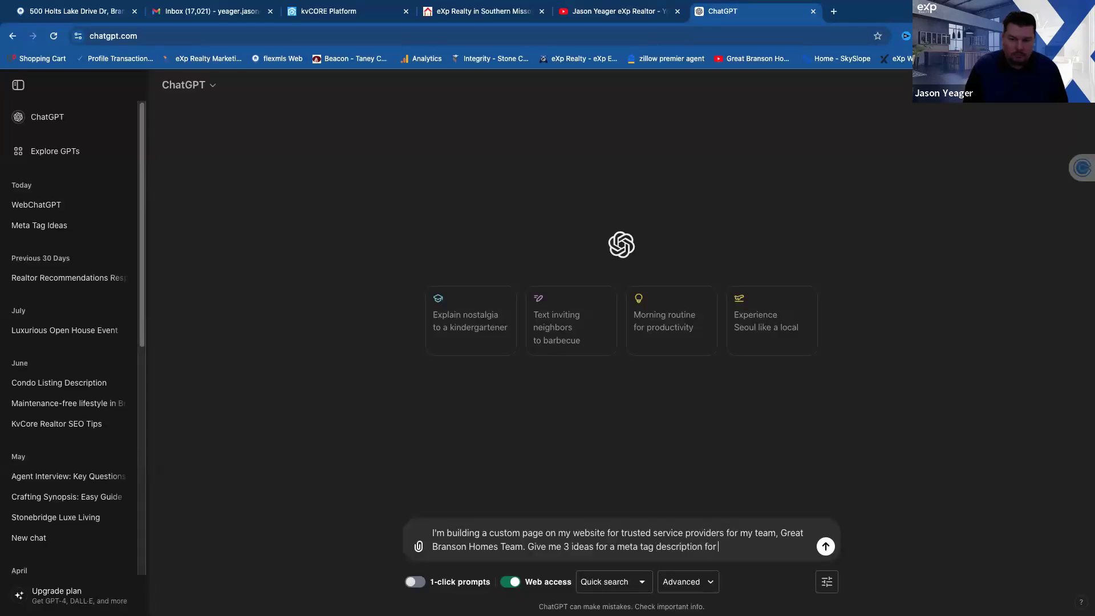
text(this page.)
key(Return)
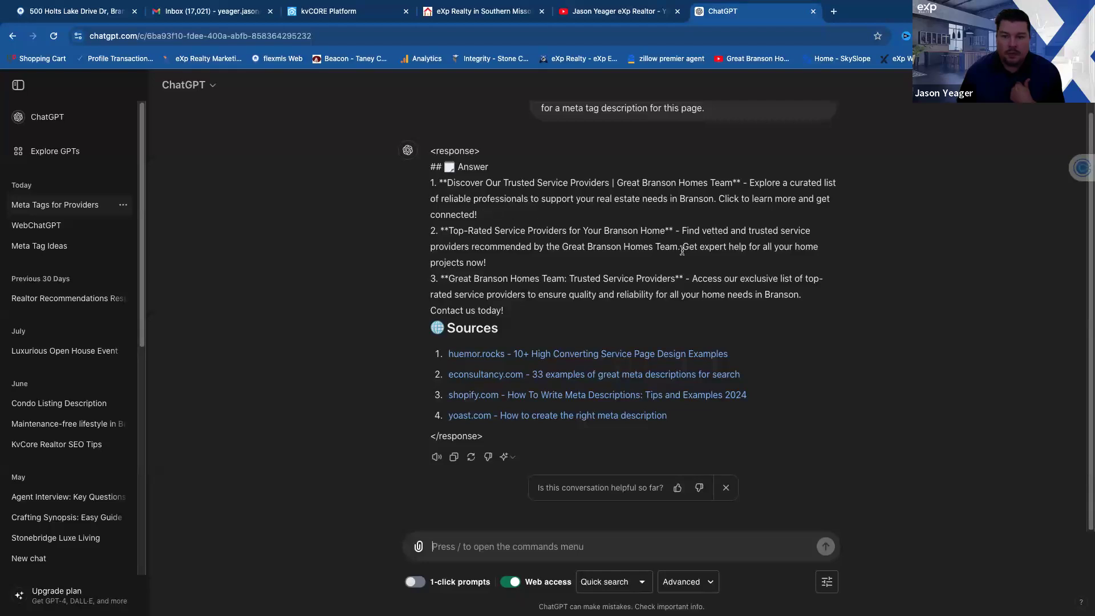
Step: Copy the first suggested description from ChatGPT into the page's Meta Tag Description in kvCORE
drag(490, 218, 444, 186)
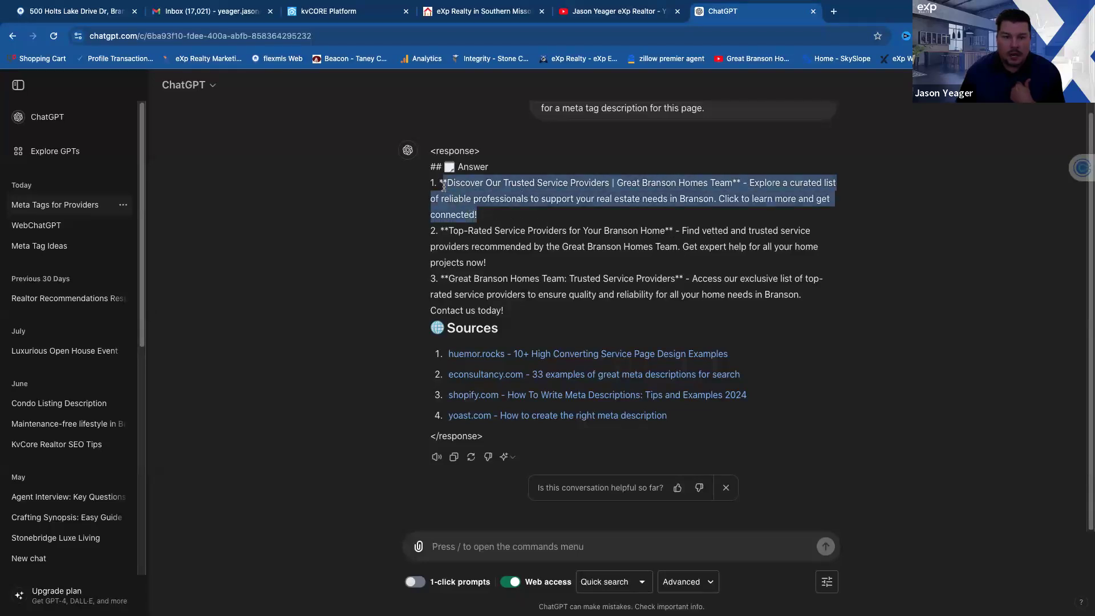
right_click(484, 180)
click(510, 198)
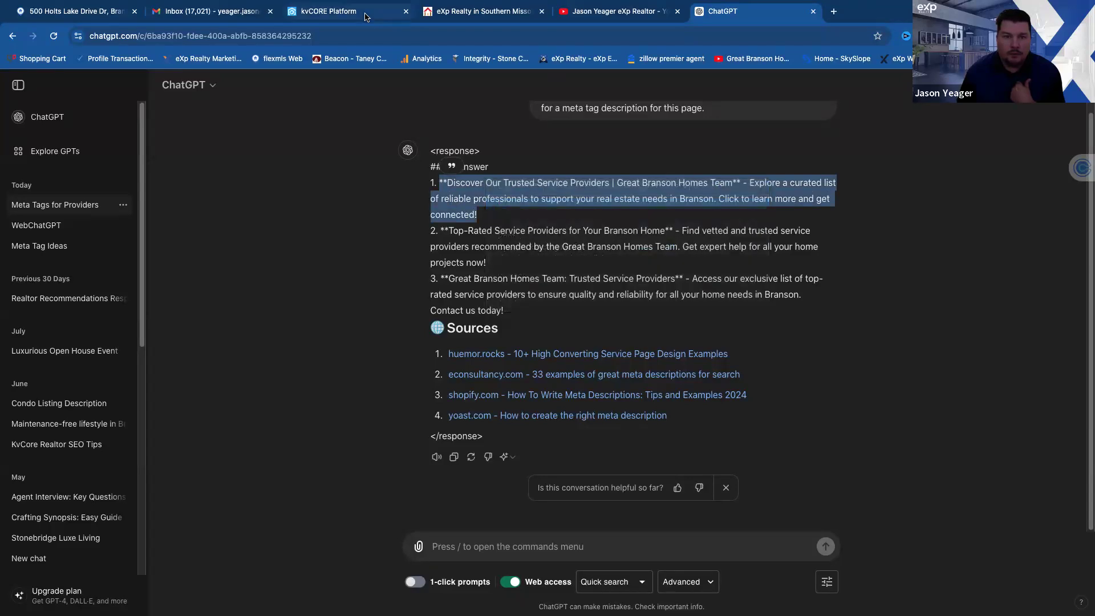
click(377, 21)
right_click(424, 359)
click(448, 435)
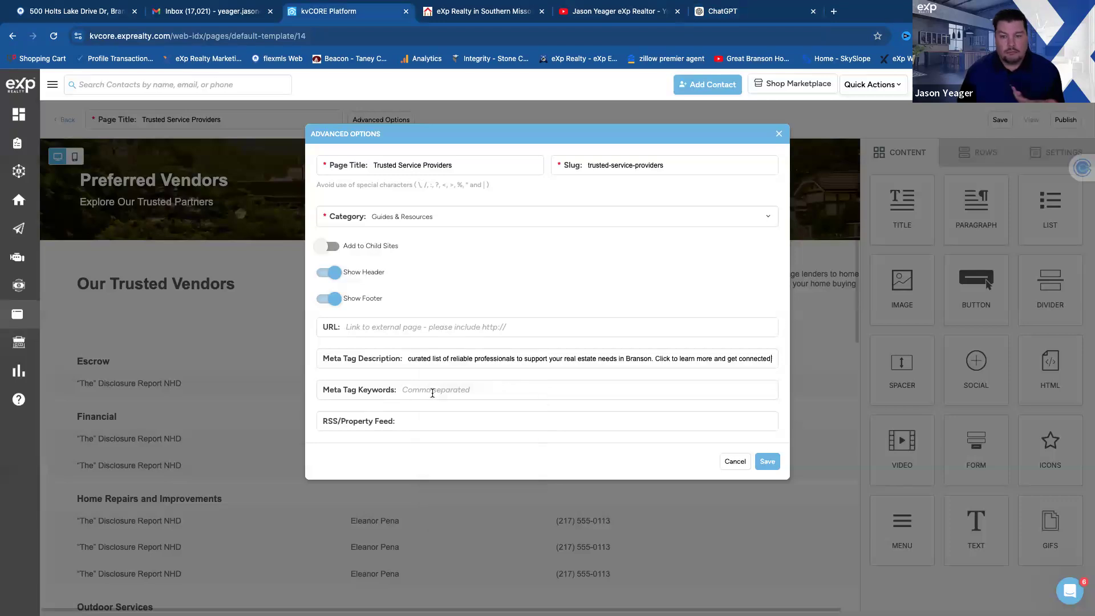
Step: Return to ChatGPT and send the request "give me some ideas for meta tag keywords for this page"
click(435, 389)
click(745, 10)
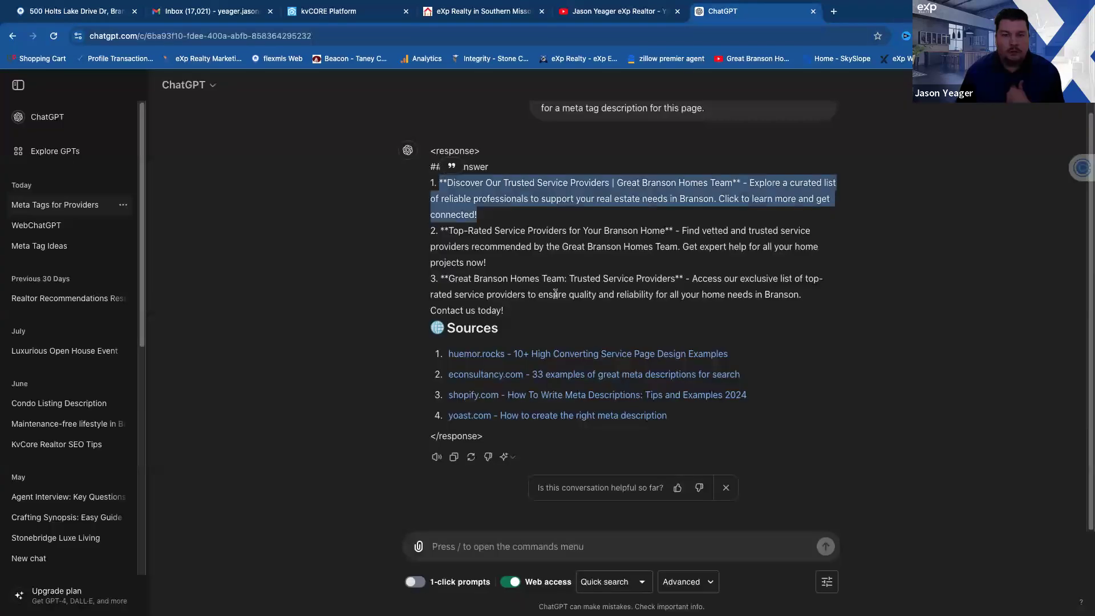
click(507, 546)
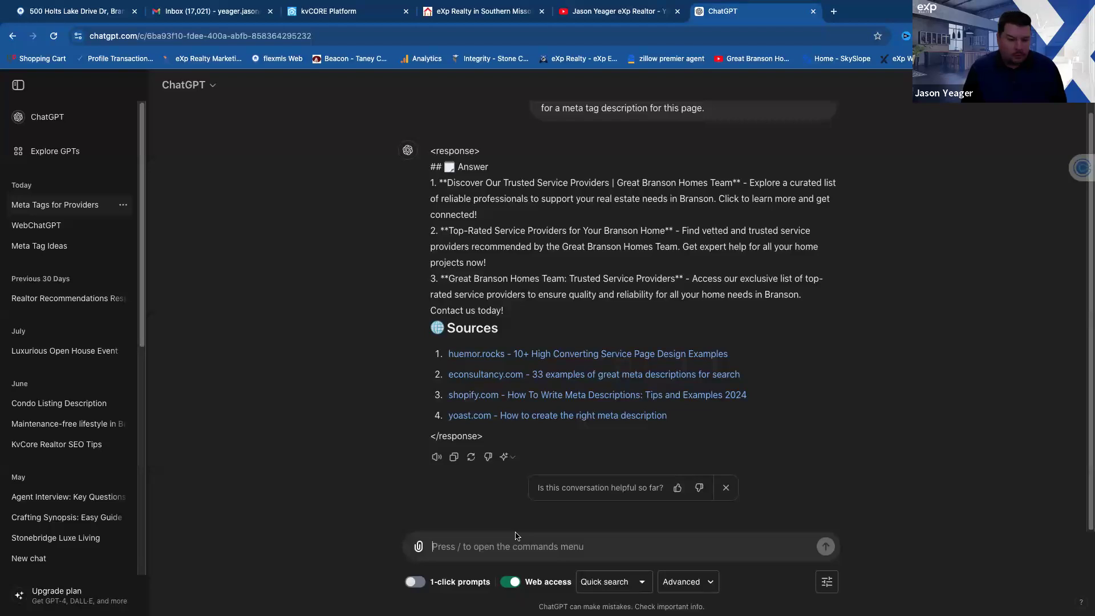
text(give)
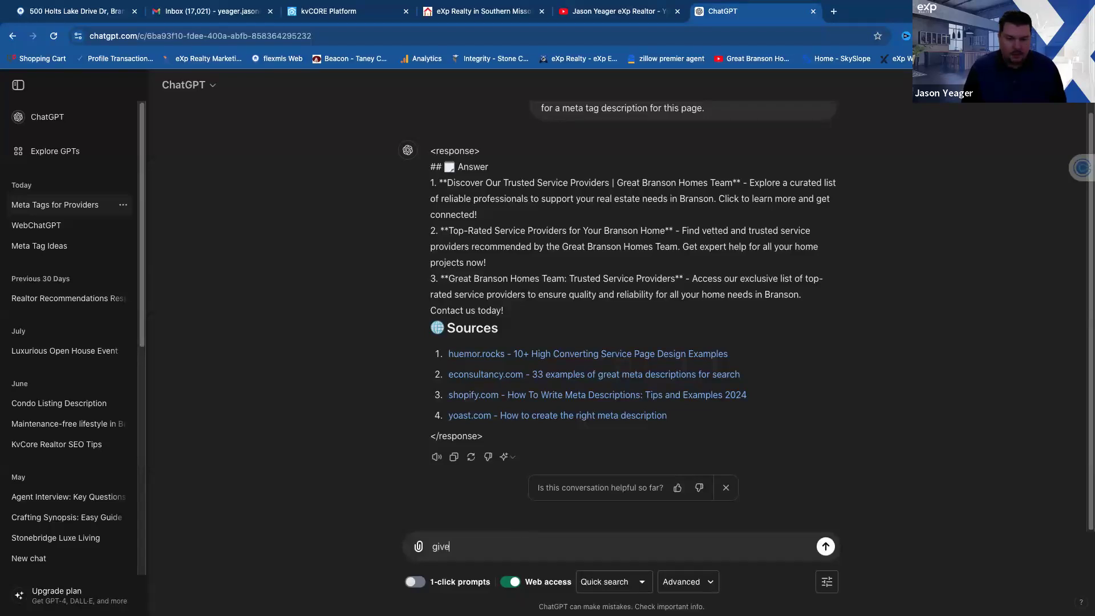
text( me some ideas)
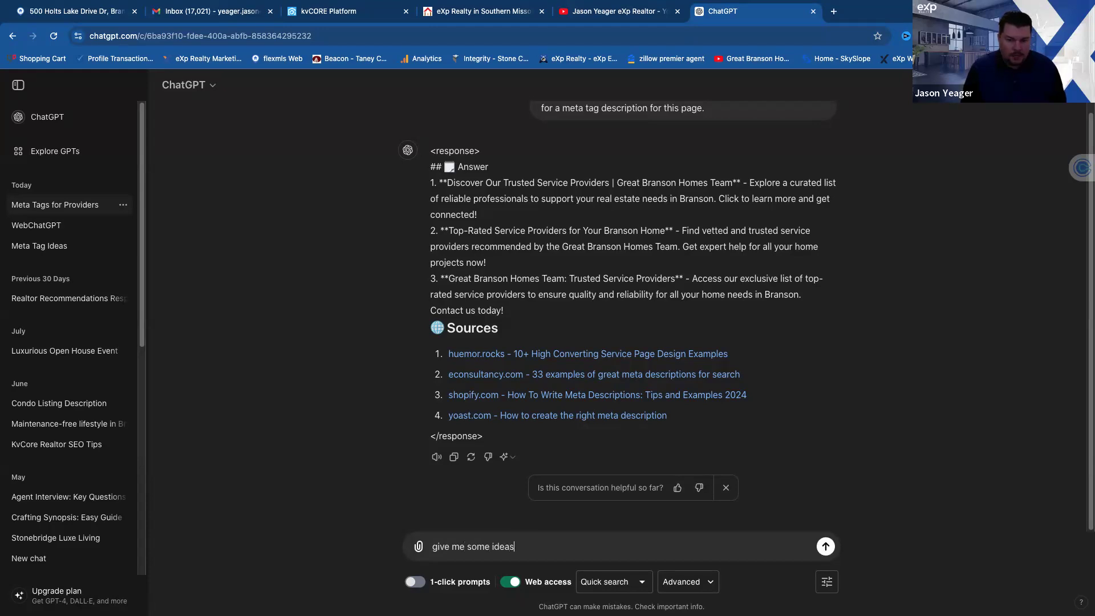
text( for meta tag key)
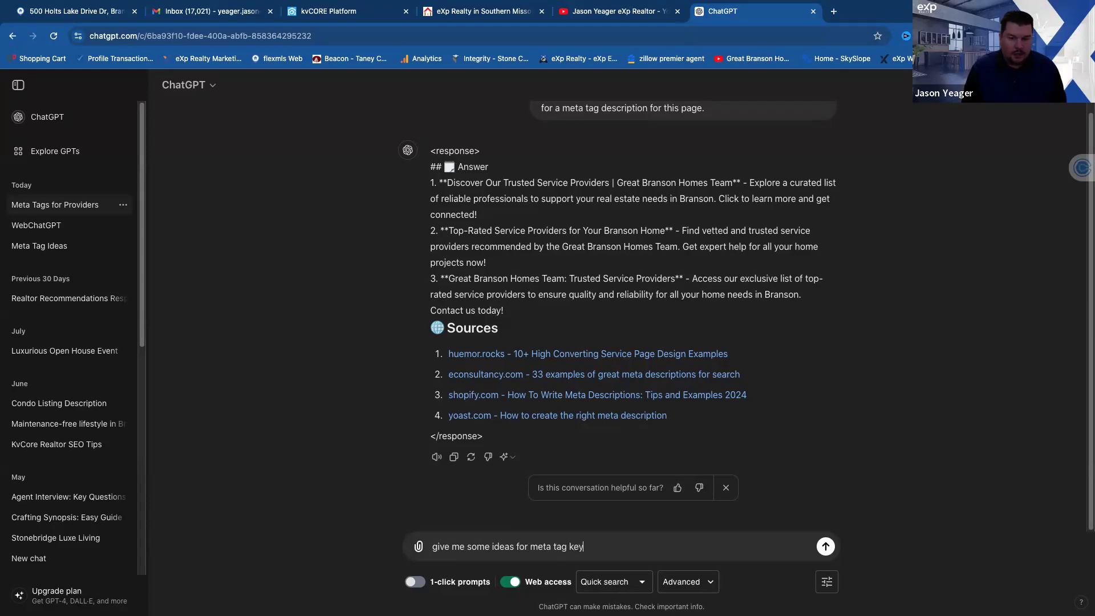
text(words for this page)
key(Return)
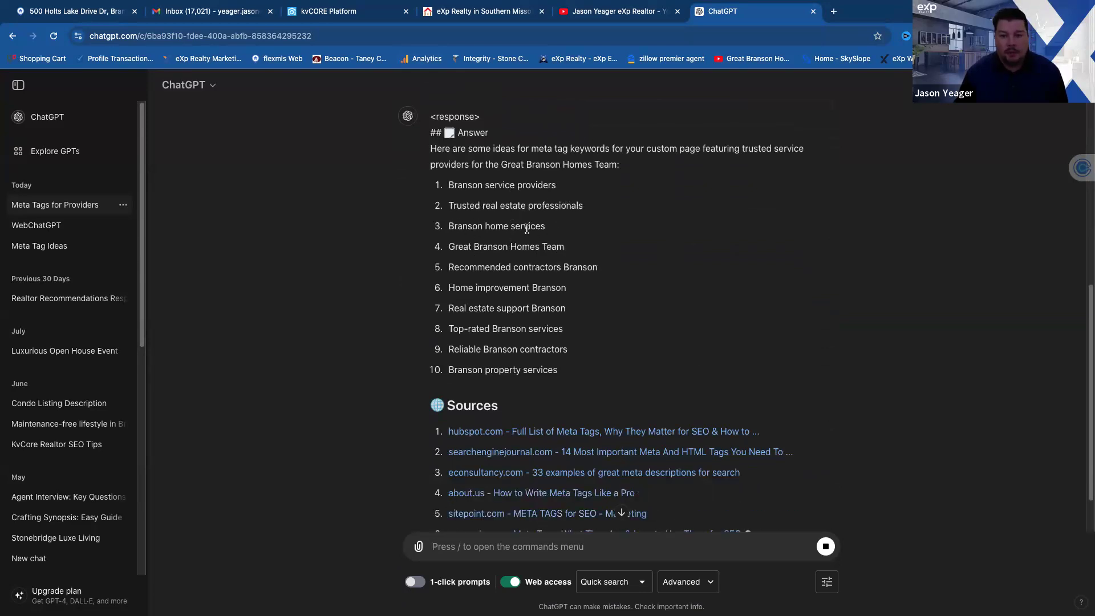
Step: Switch back to kvCORE and enter "great branson homes," as the first meta tag keyword
click(354, 12)
click(575, 396)
text(gr)
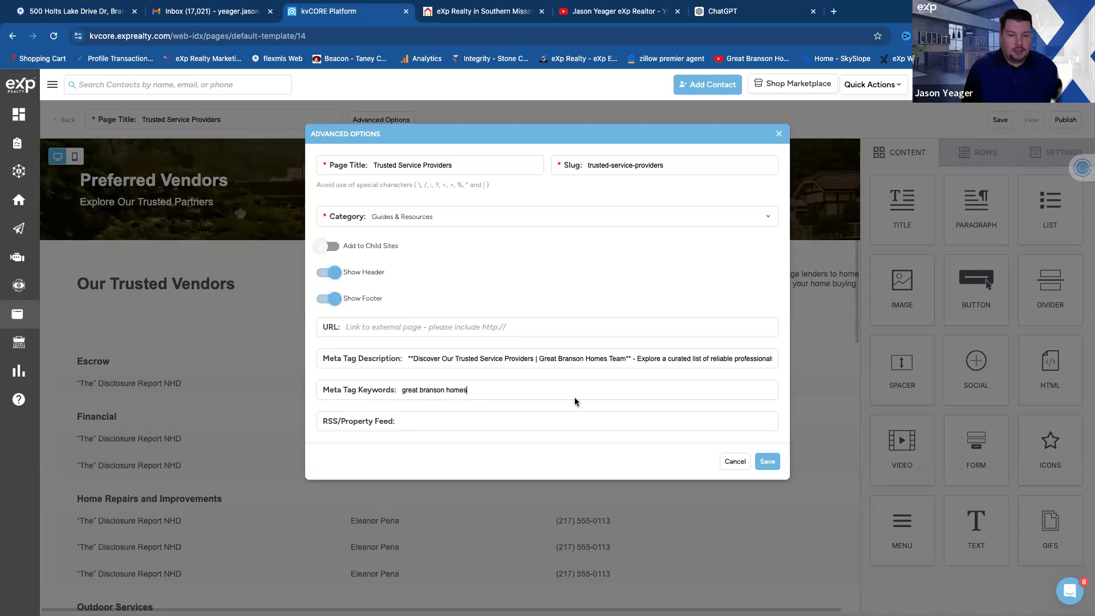
text(eat branson homes,)
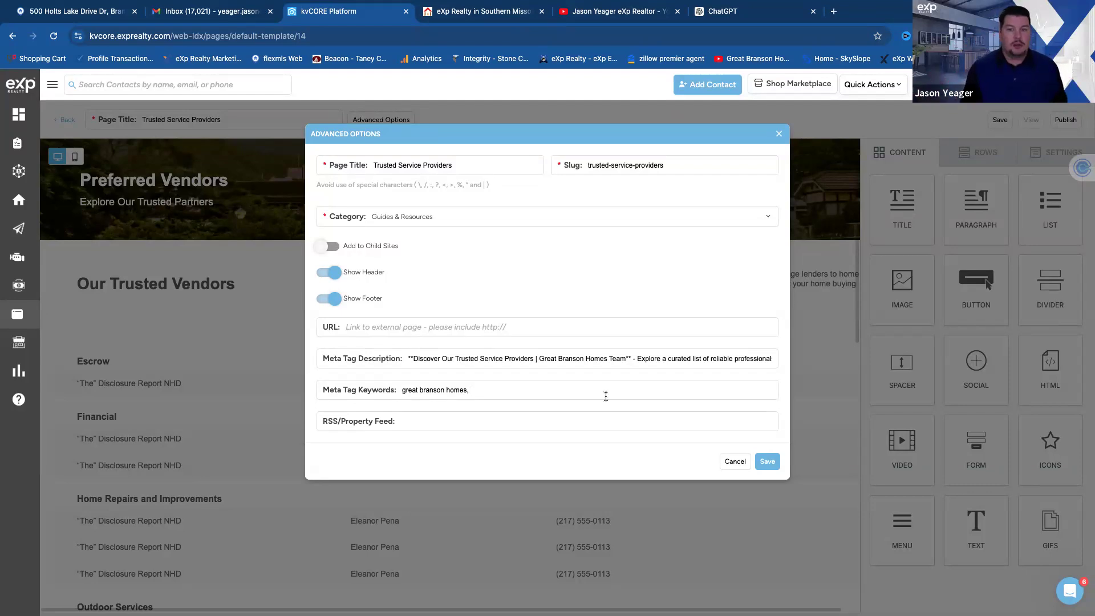
Step: Consult the ChatGPT keyword list, add "trusted real estate professionals" to the kvCORE meta tag keywords, and save the advanced options
click(764, 11)
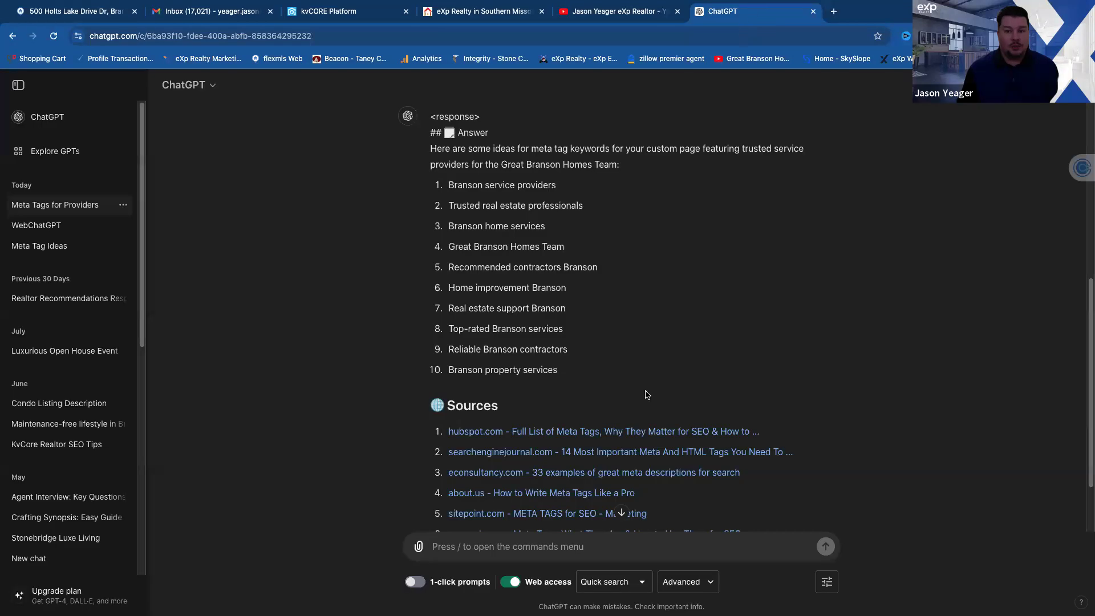
drag(448, 183, 562, 186)
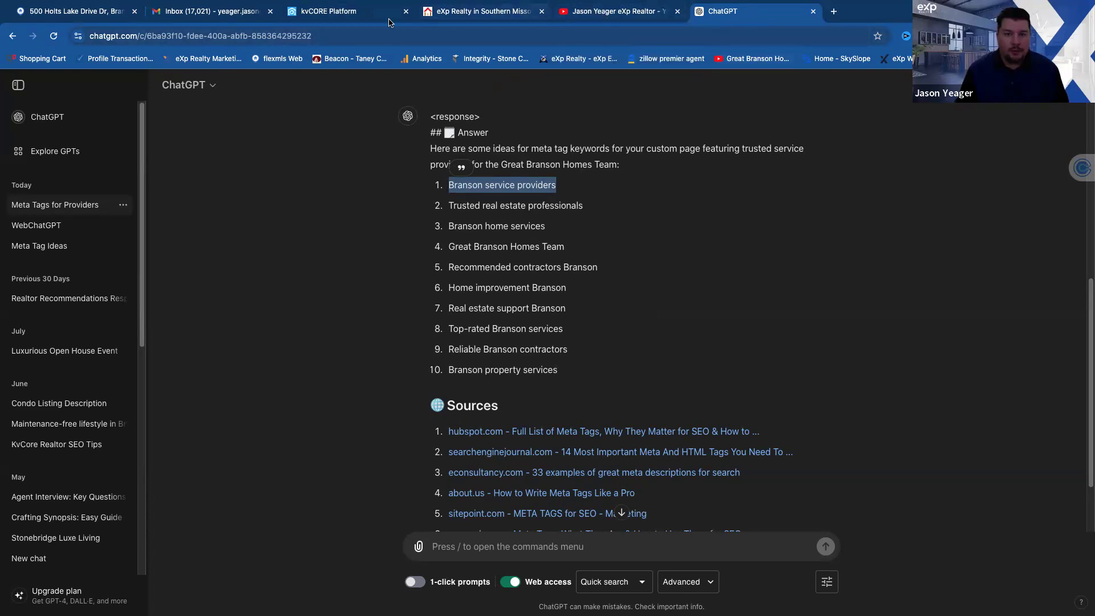
click(357, 16)
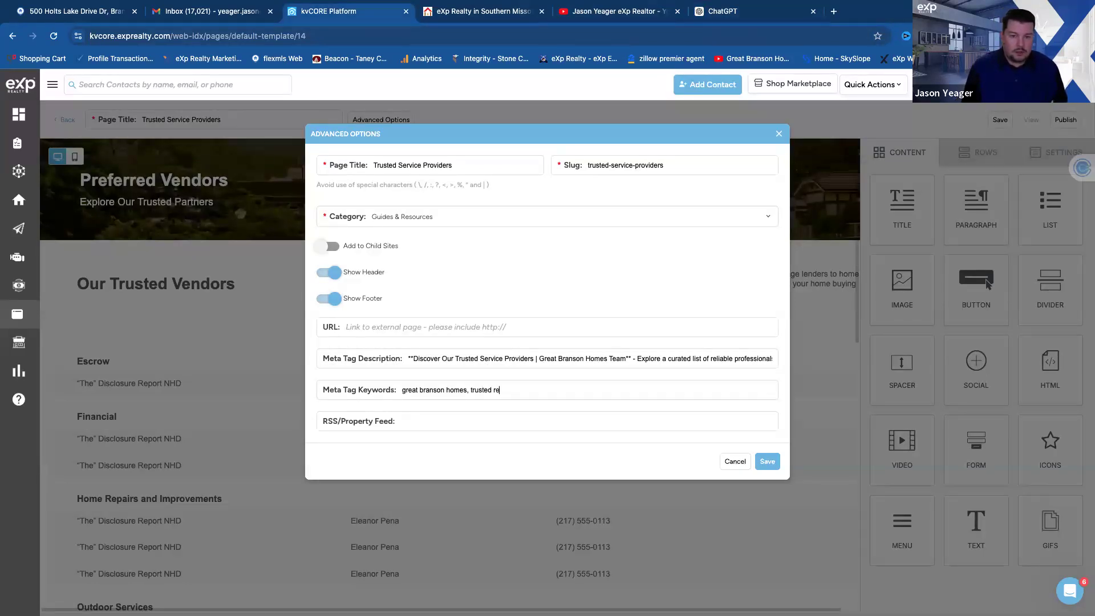
text(essionals)
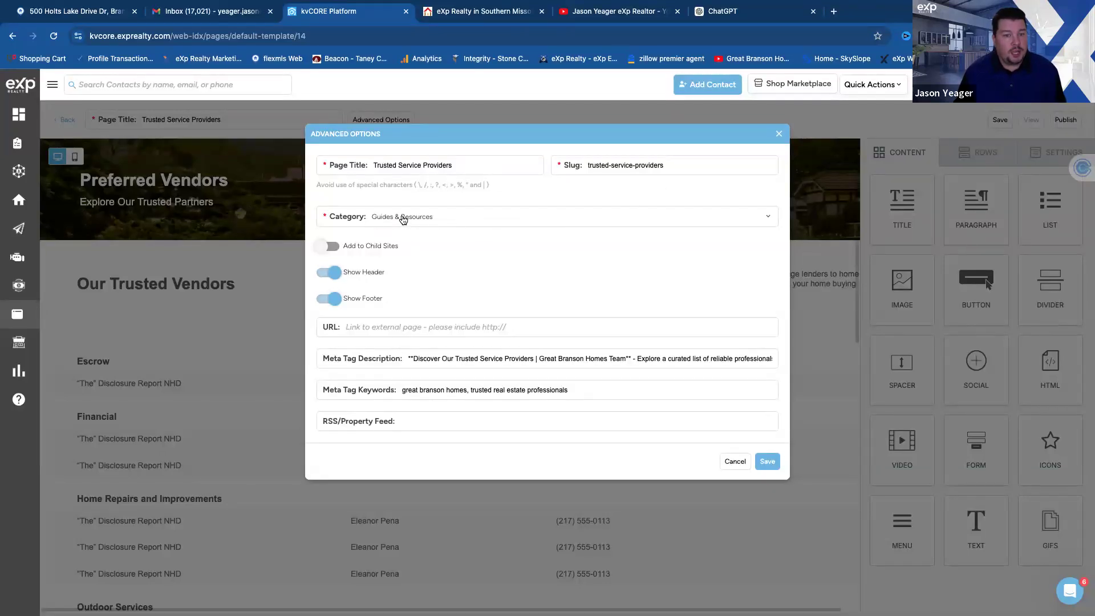
click(766, 461)
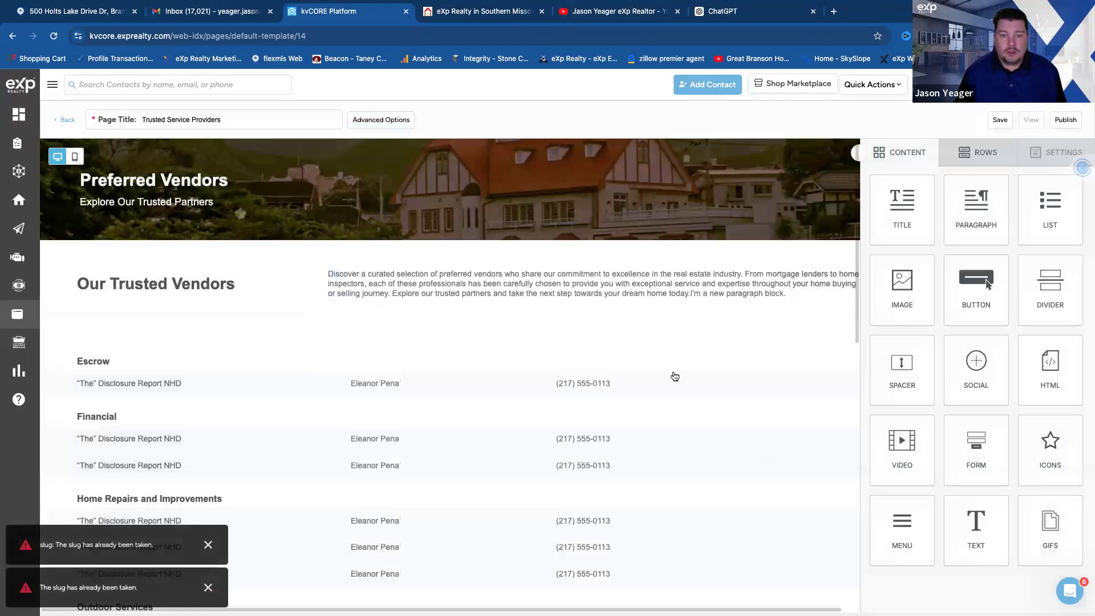
scroll(675, 376, down, 5)
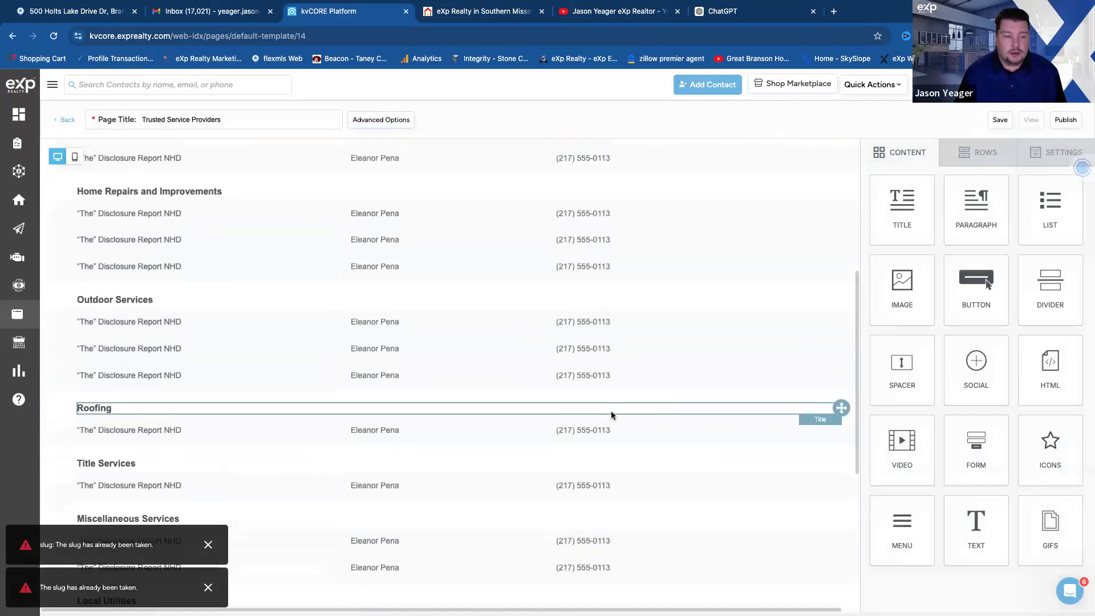
scroll(416, 459, up, 4)
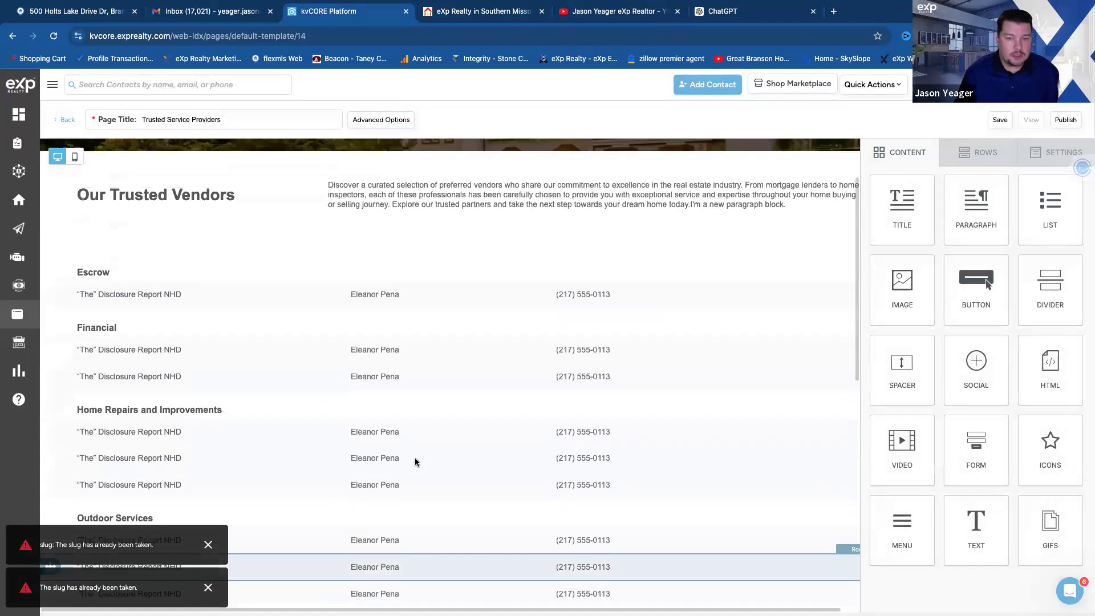
Step: Reopen the page's advanced options, shorten the page title to "Trusted Providers", and save the options
scroll(416, 458, up, 2)
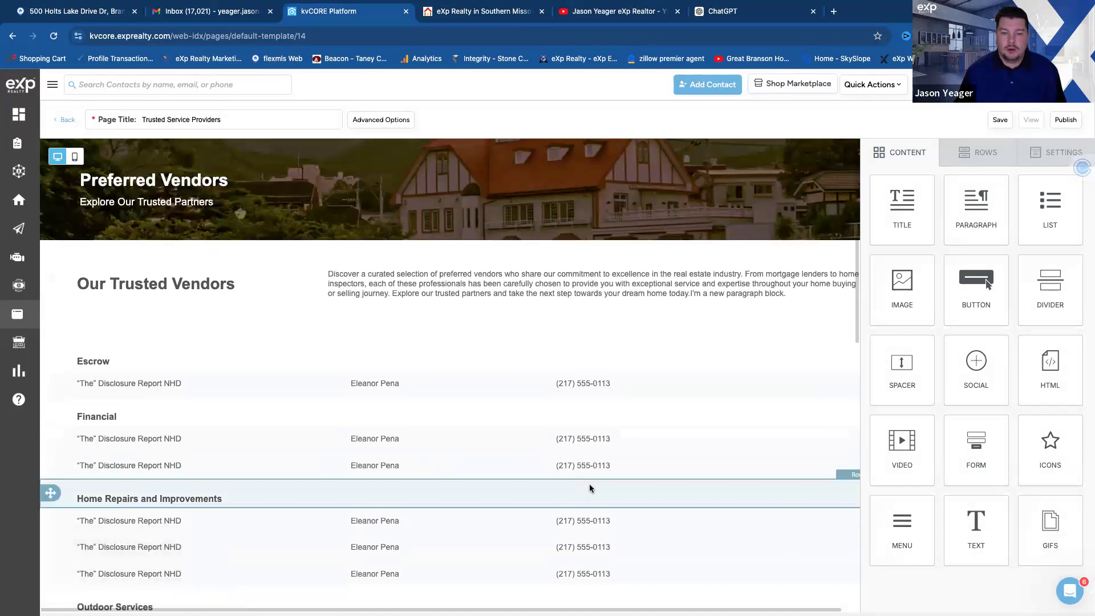
scroll(590, 488, down, 10)
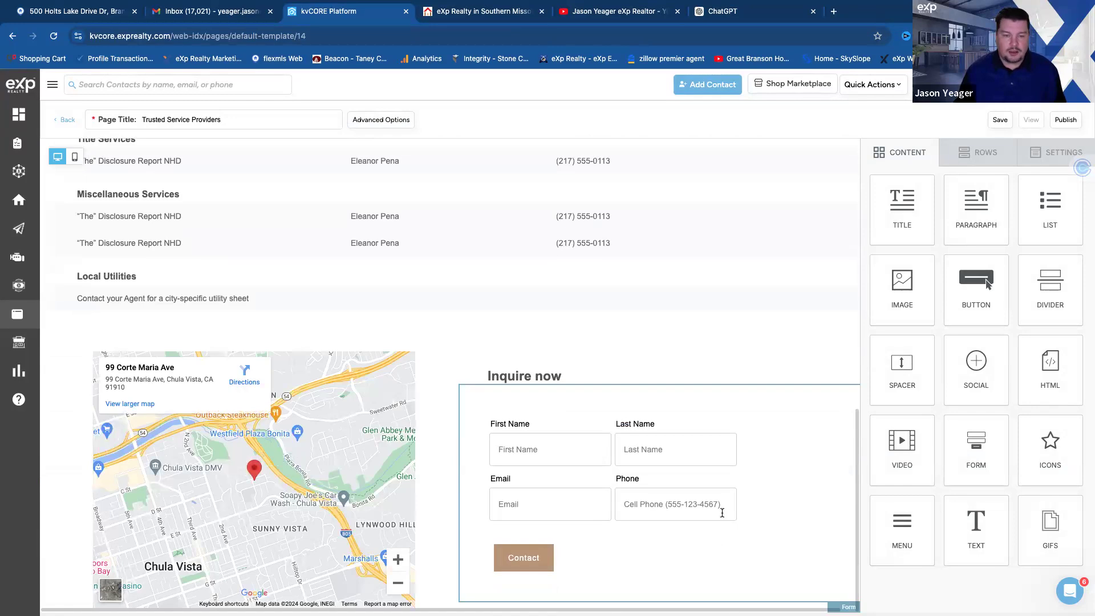
scroll(724, 513, up, 2)
scroll(721, 512, up, 9)
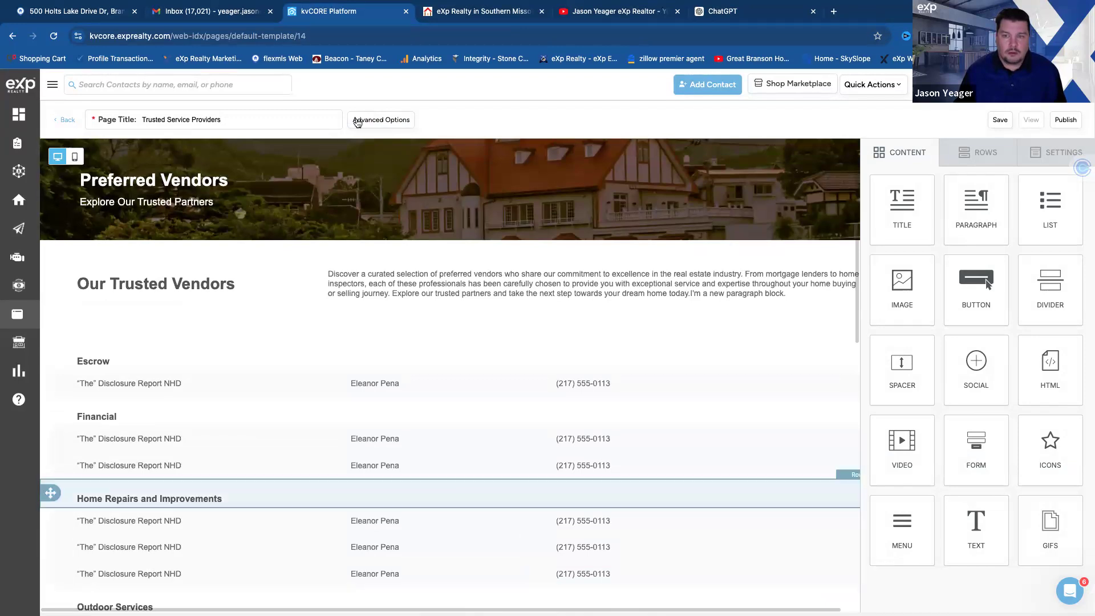
click(382, 119)
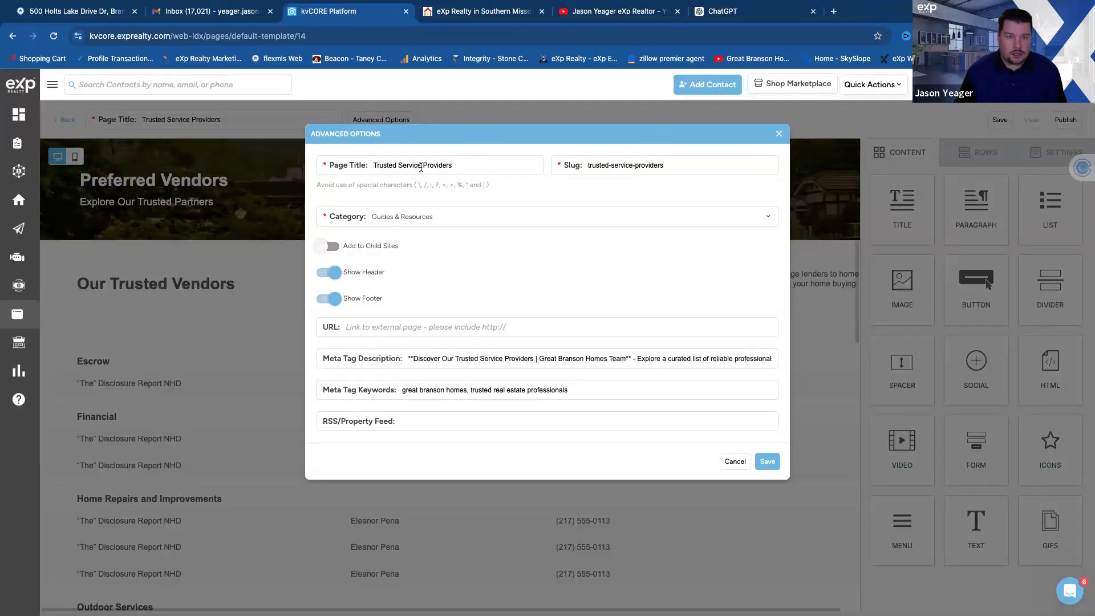
key(BackSpace)
key(BackSpace)
key(BackSpace)
key(BackSpace)
key(BackSpace)
key(BackSpace)
key(BackSpace)
key(BackSpace)
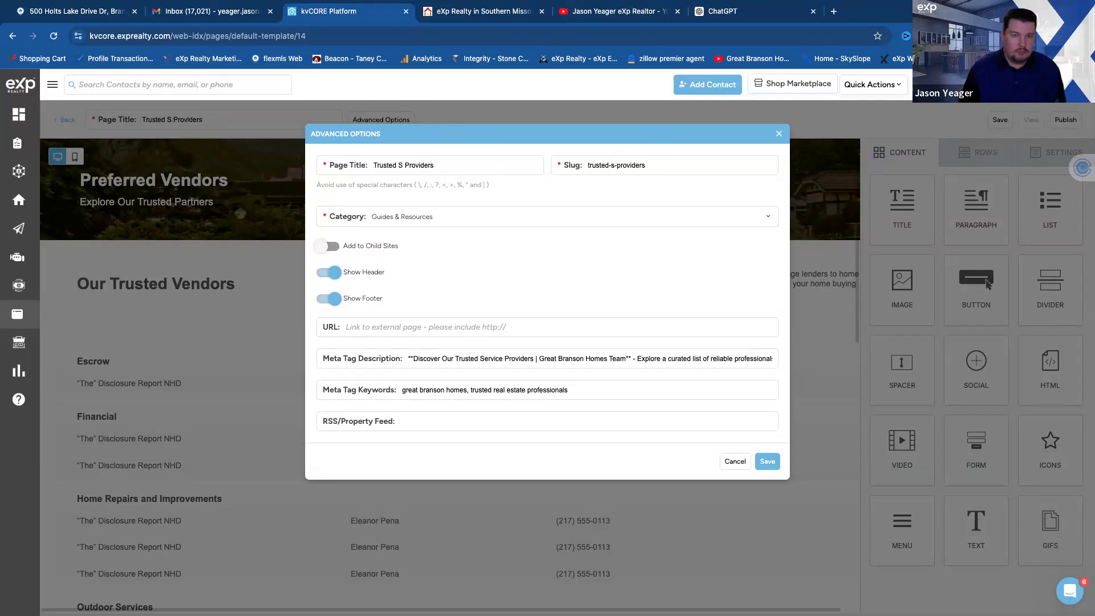
click(767, 462)
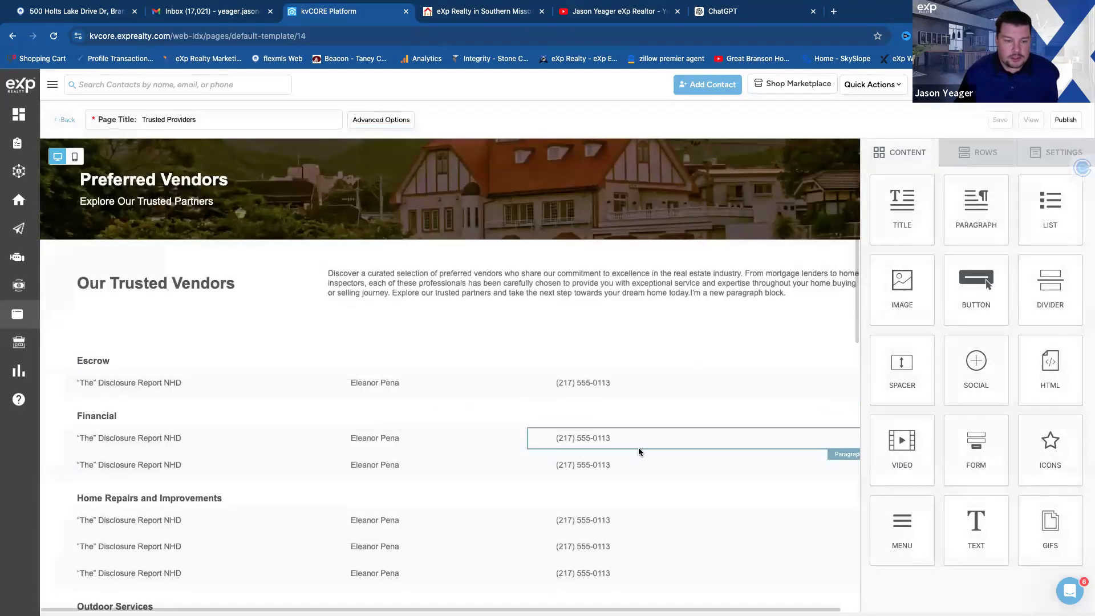
scroll(639, 447, down, 6)
scroll(638, 448, down, 2)
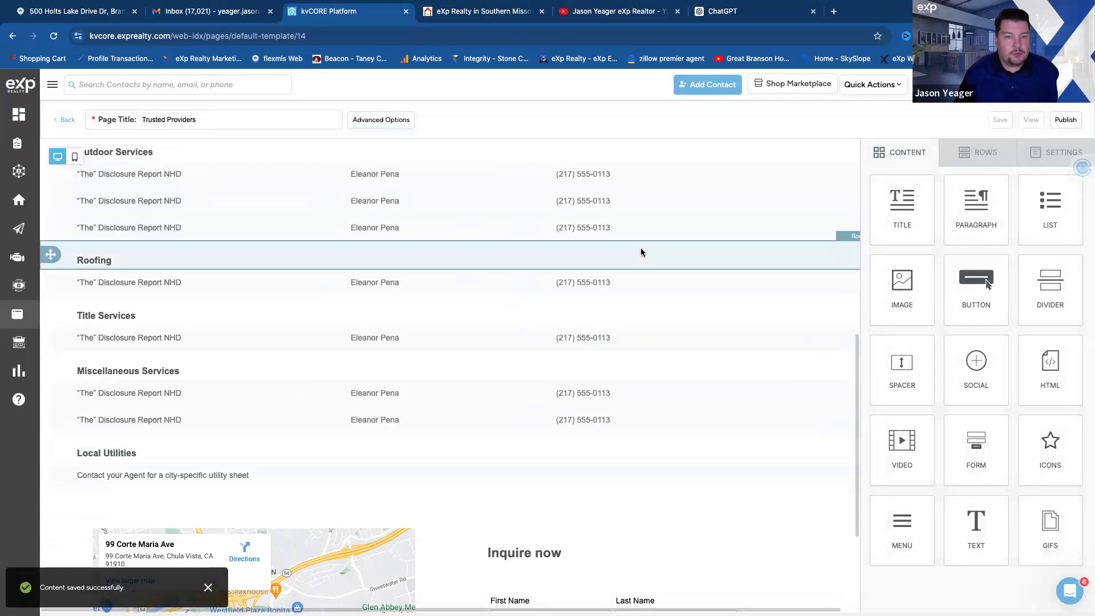
scroll(652, 359, up, 4)
scroll(652, 359, up, 3)
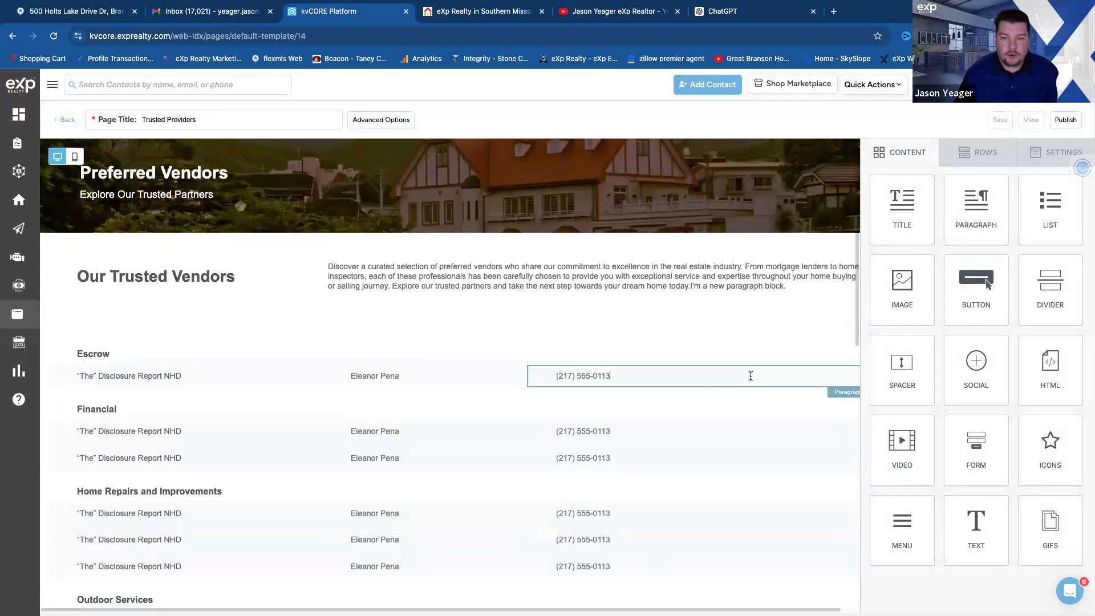
click(720, 379)
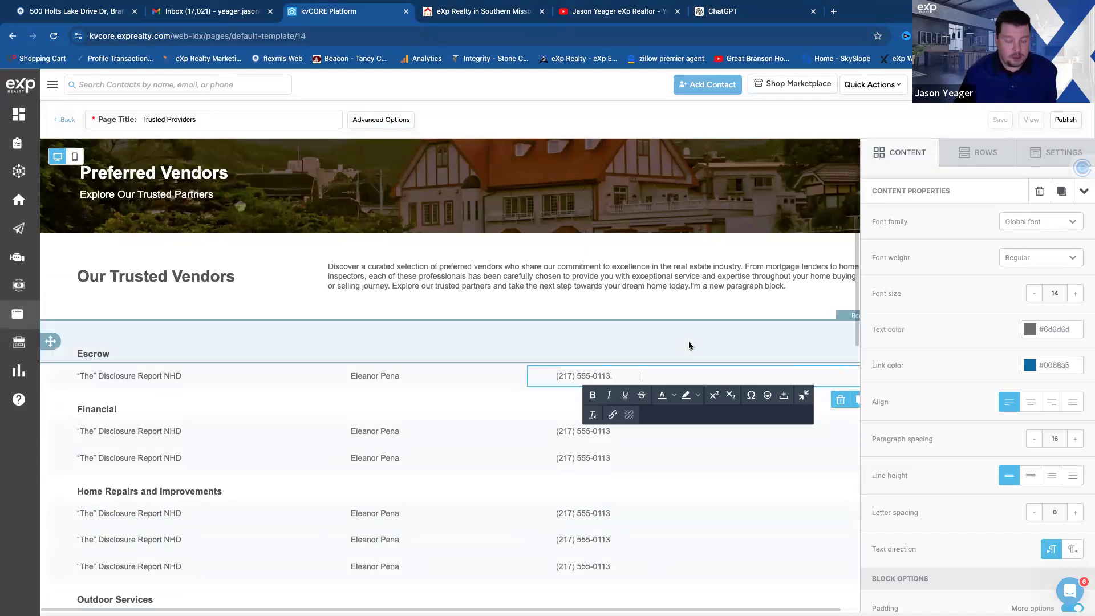
key(BackSpace)
key(BackSpace)
key(BackSpace)
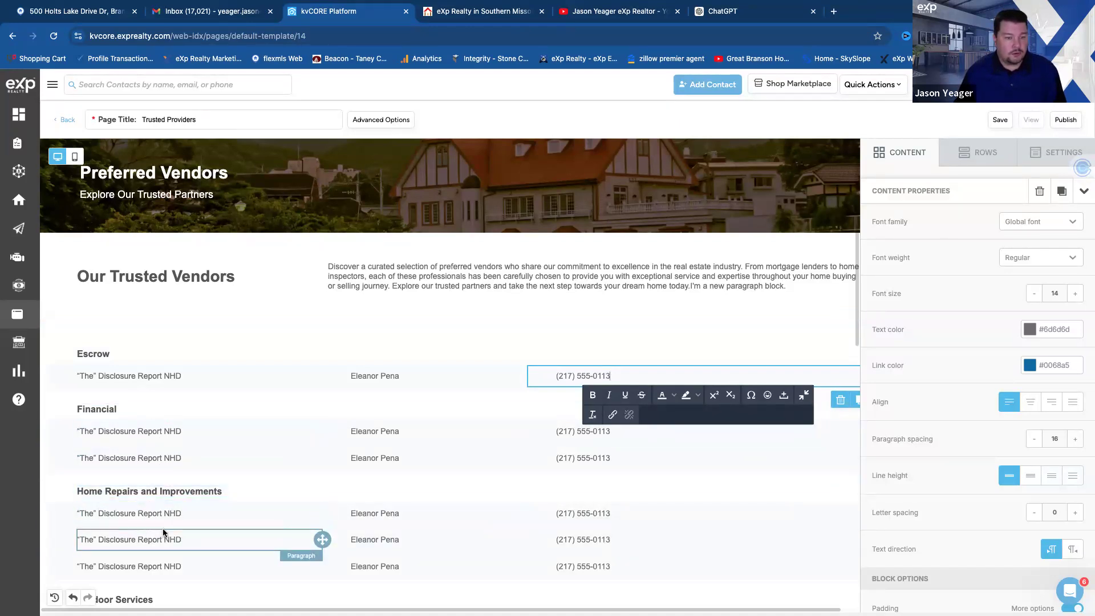
Step: Add a new Text block directly below the Local Utilities section, above the map and inquiry form
scroll(166, 522, down, 3)
scroll(169, 520, down, 7)
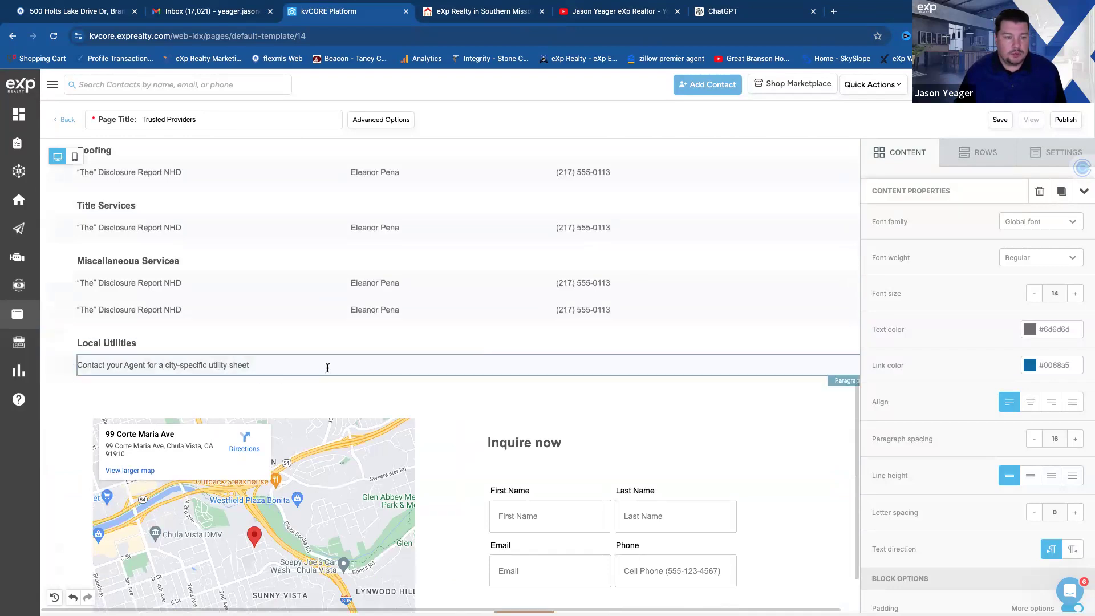
click(975, 156)
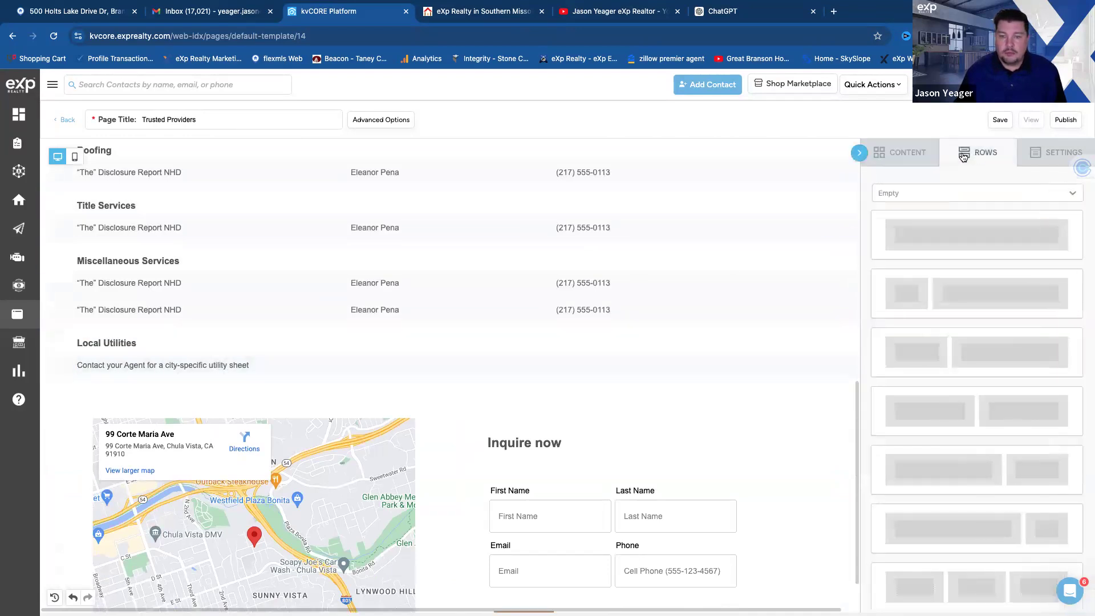
click(910, 155)
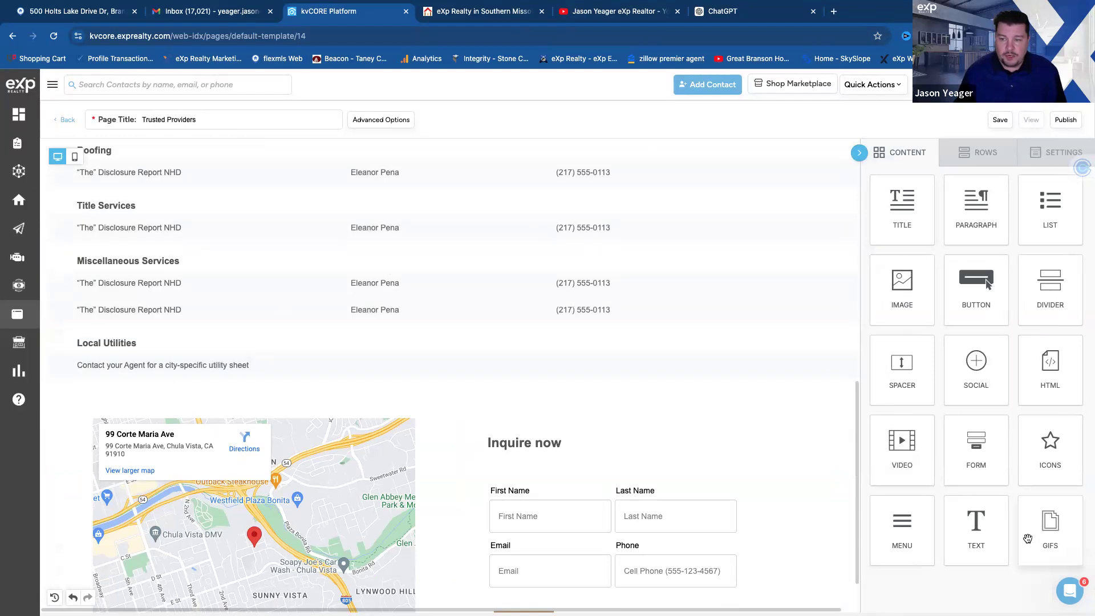
drag(978, 527, 443, 384)
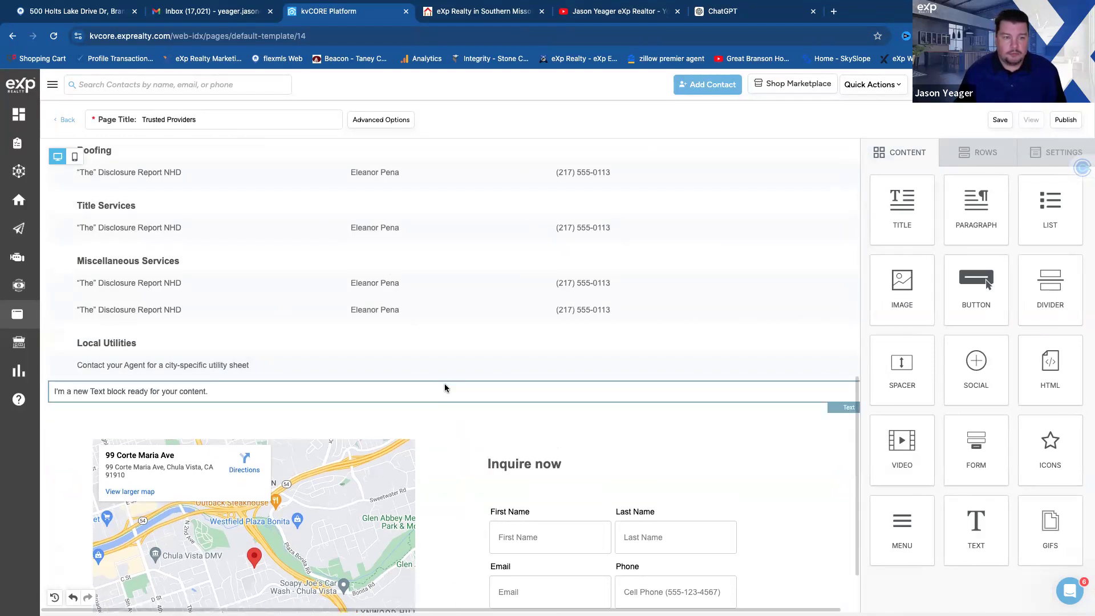
Step: Check the Local Utilities heading's formatting and make the new text block's placeholder text bold at 16px
drag(214, 392, 55, 392)
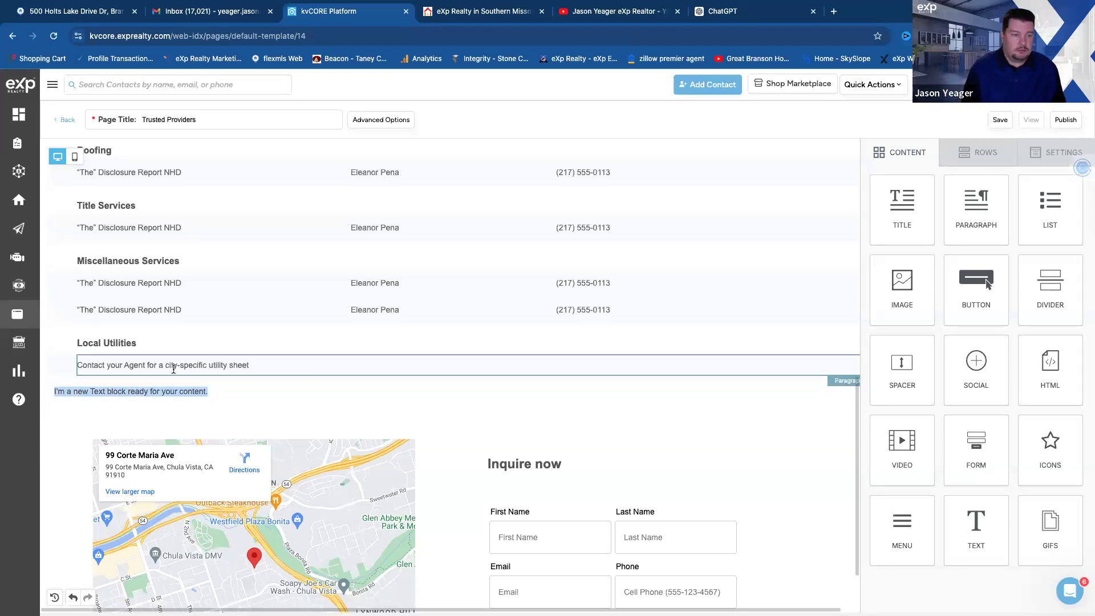
click(130, 342)
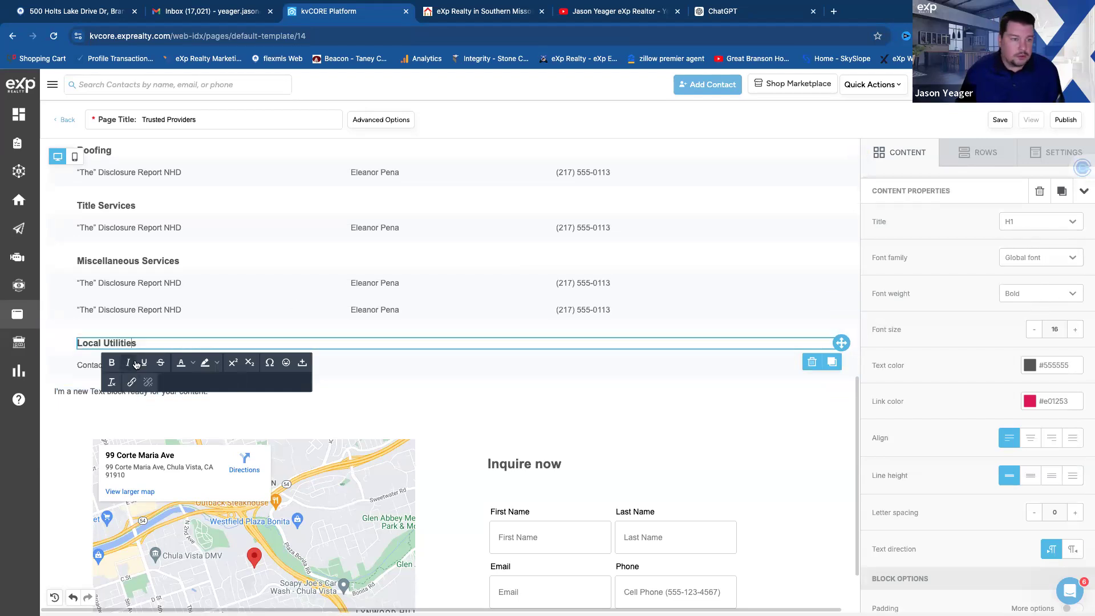
click(72, 391)
triple_click(104, 390)
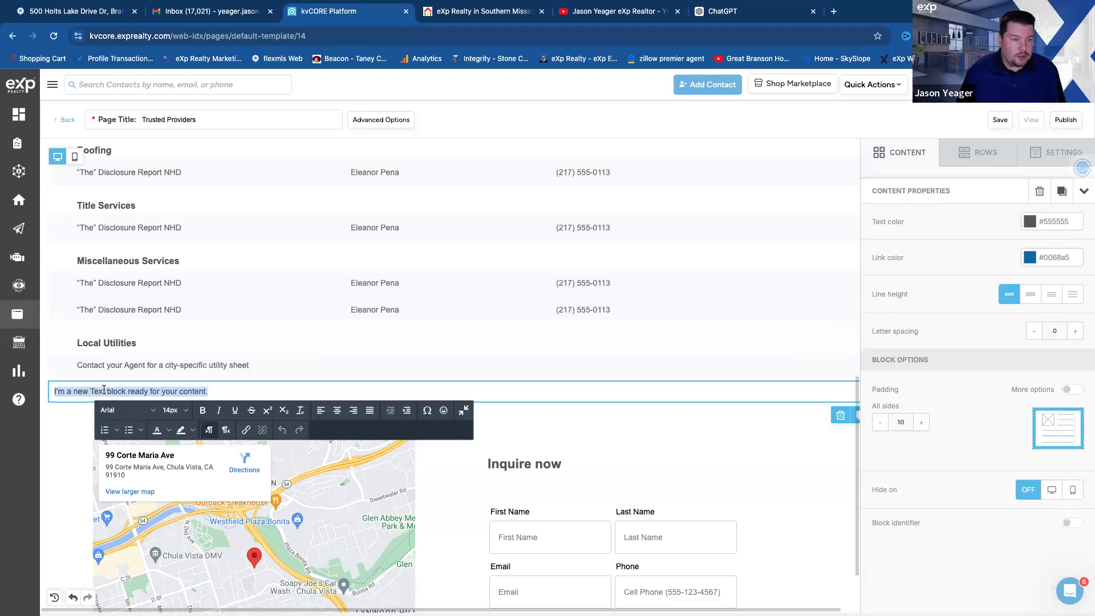
click(203, 411)
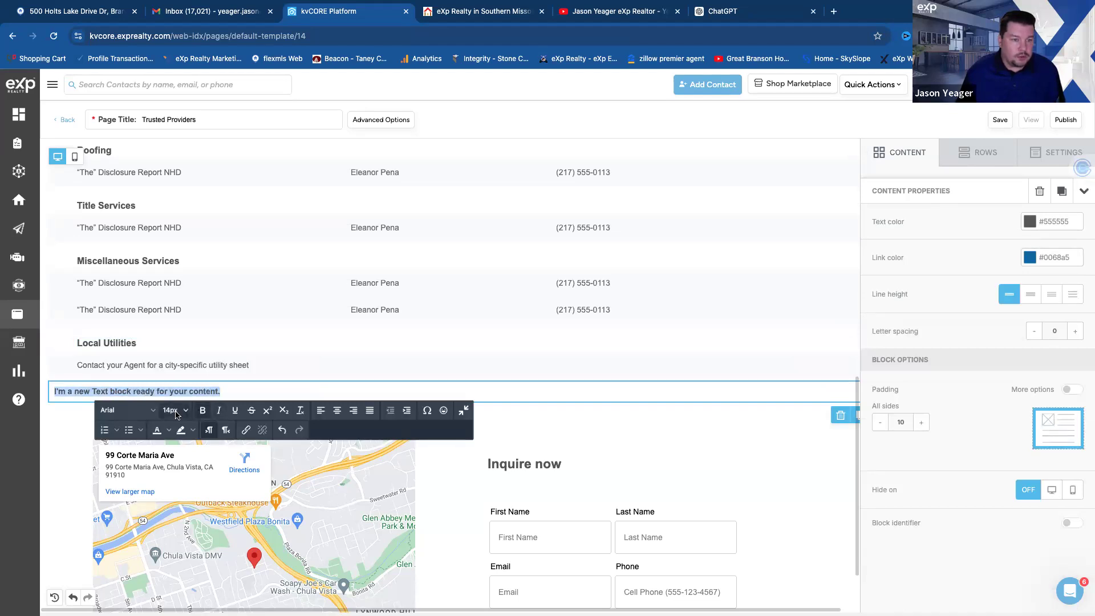
click(177, 411)
click(165, 330)
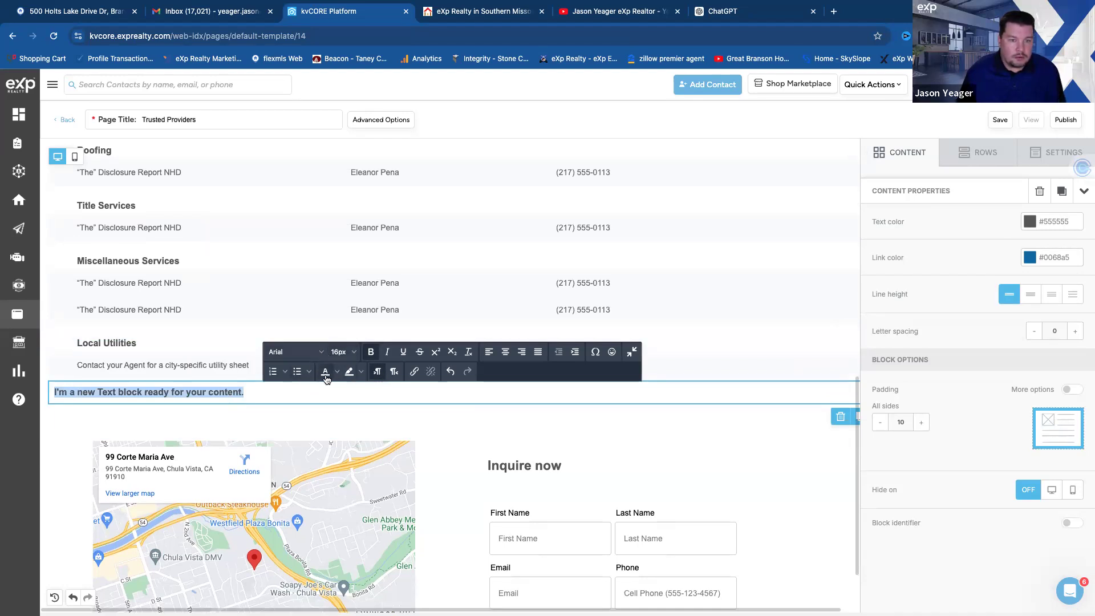
click(377, 374)
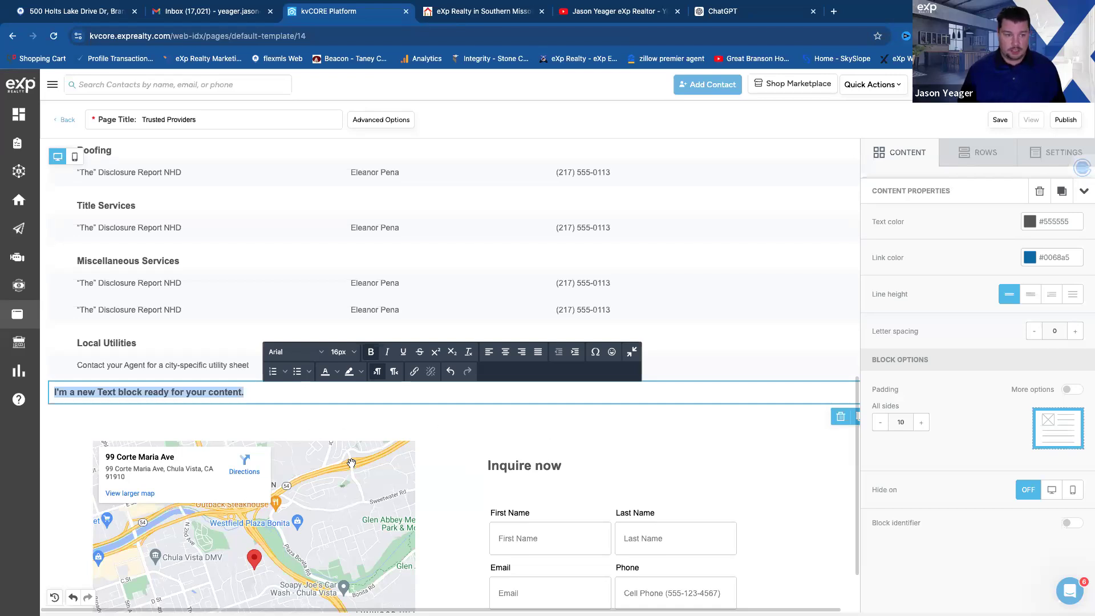
Step: Replace the placeholder in the new text block with "Builders", indented to align with the other section headings
text(EngConGBuilder)
key(BackSpace)
key(BackSpace)
key(BackSpace)
key(BackSpace)
key(BackSpace)
key(BackSpace)
key(BackSpace)
key(BackSpace)
key(BackSpace)
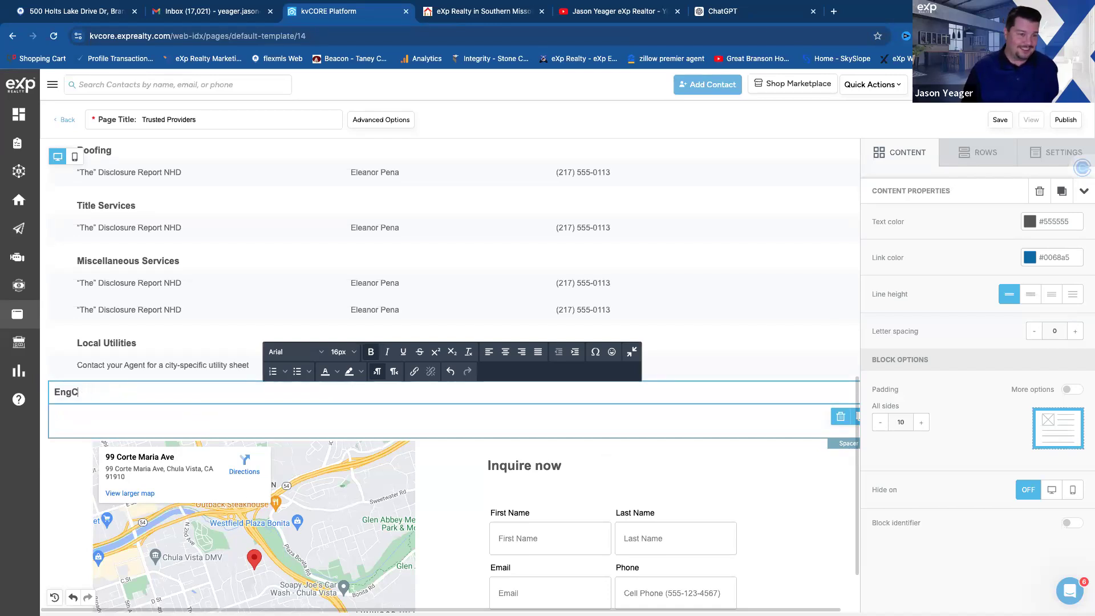
key(BackSpace)
text(Builders)
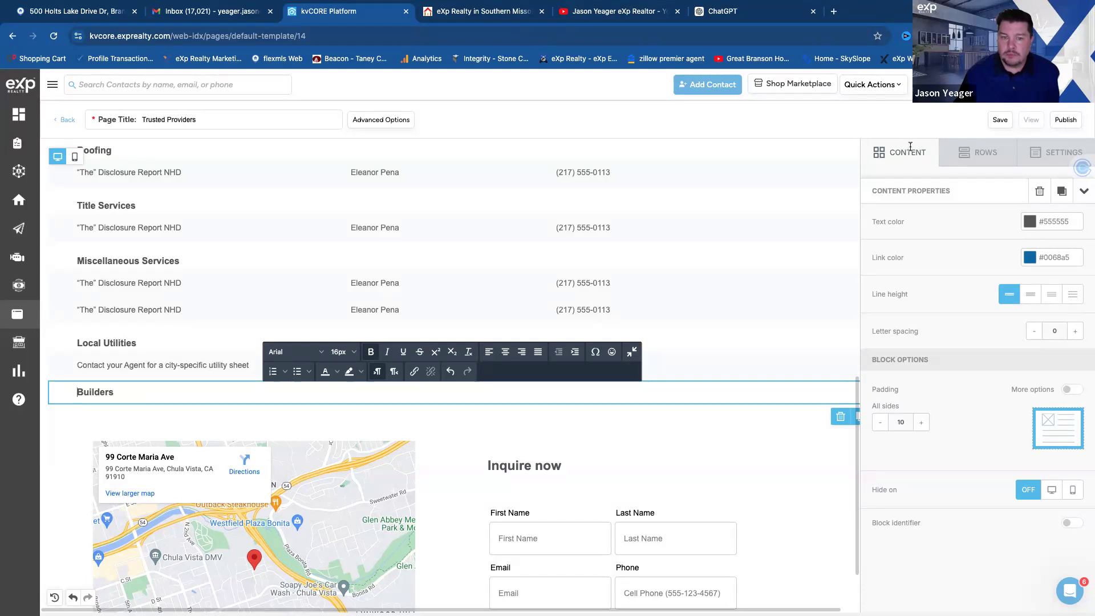
Step: Try adding a second text block with indented placeholder text below the Builders heading, and delete that block
click(912, 151)
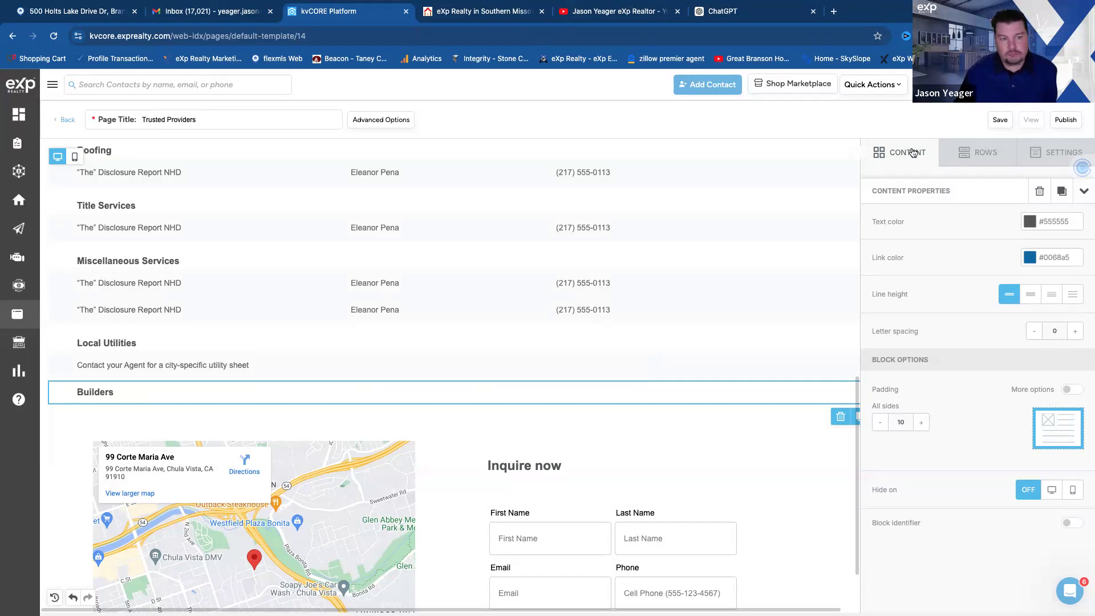
drag(980, 516, 184, 409)
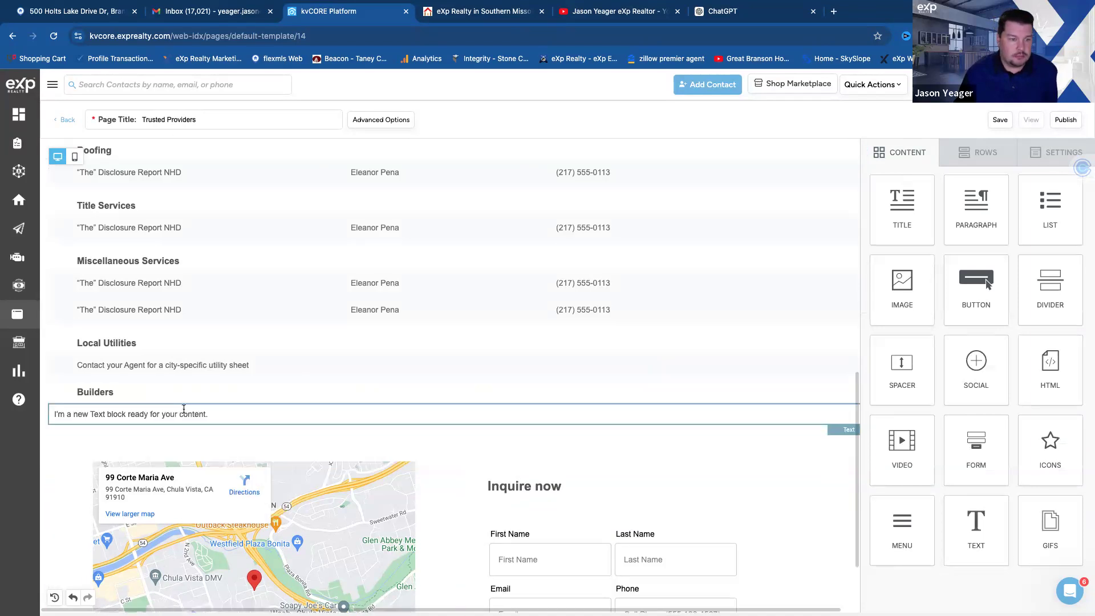
click(130, 415)
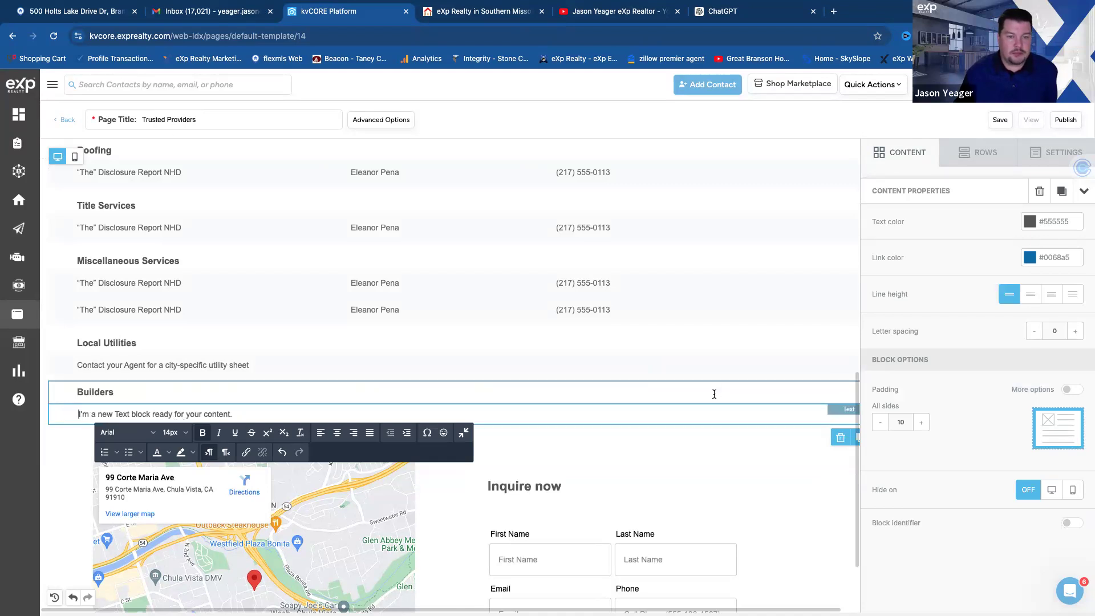
scroll(445, 463, down, 2)
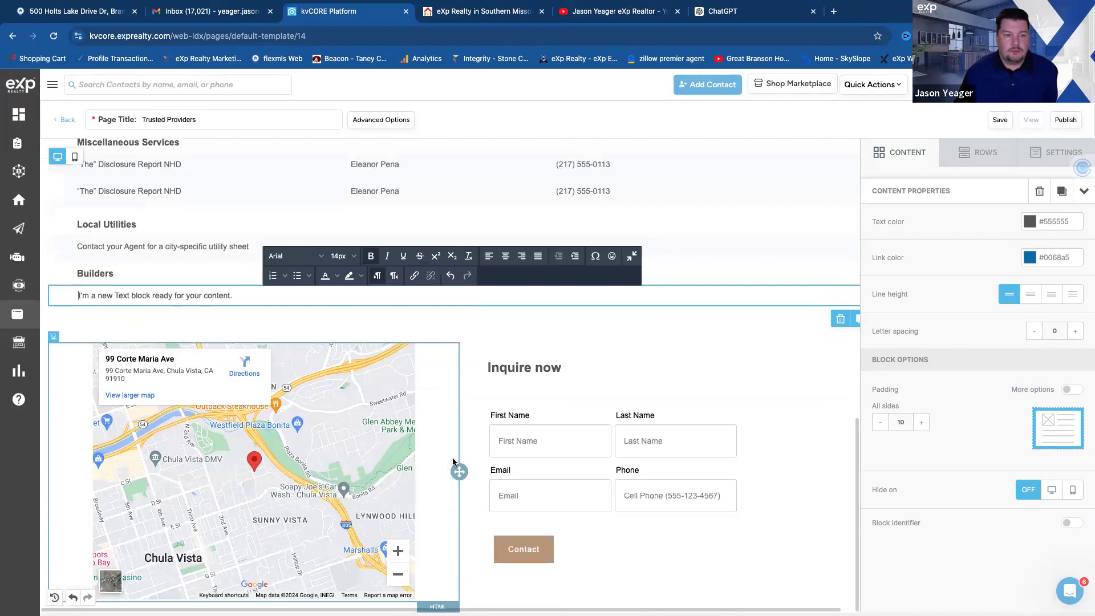
scroll(454, 467, up, 1)
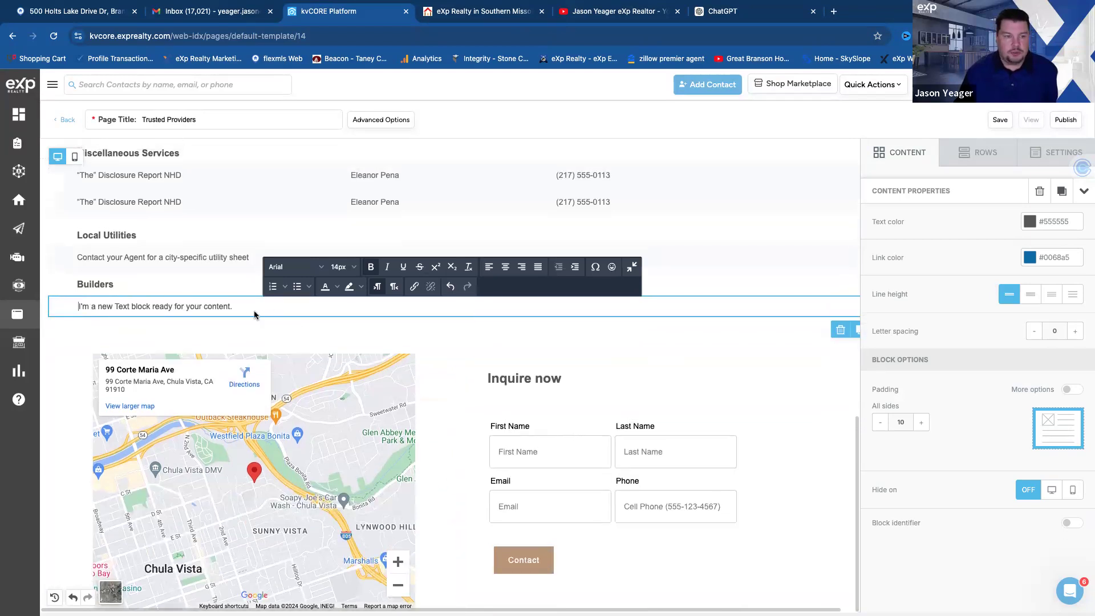
drag(242, 307, 20, 296)
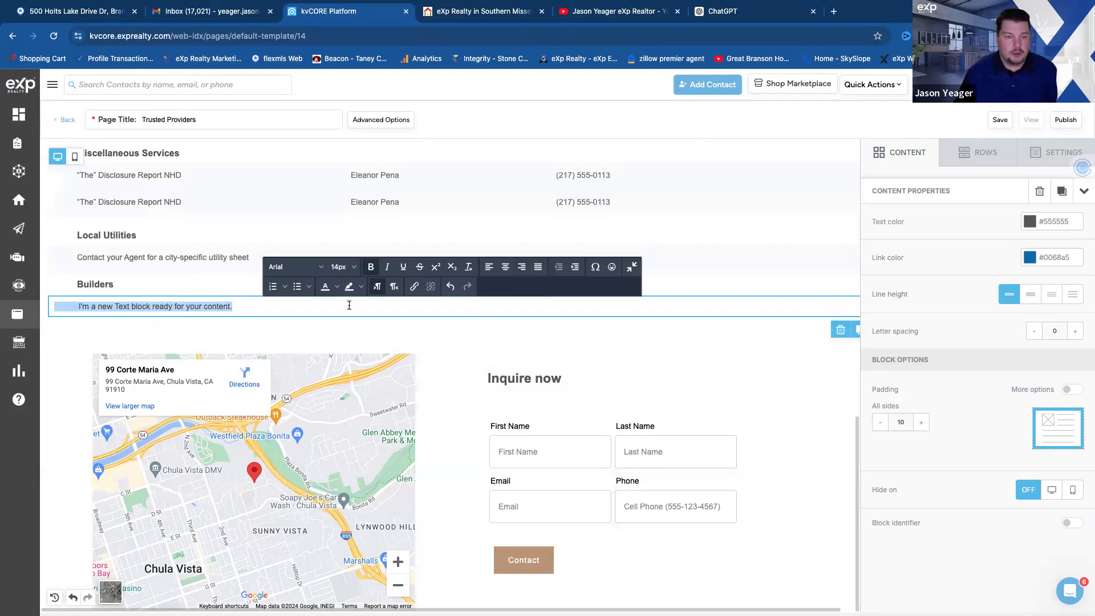
click(684, 305)
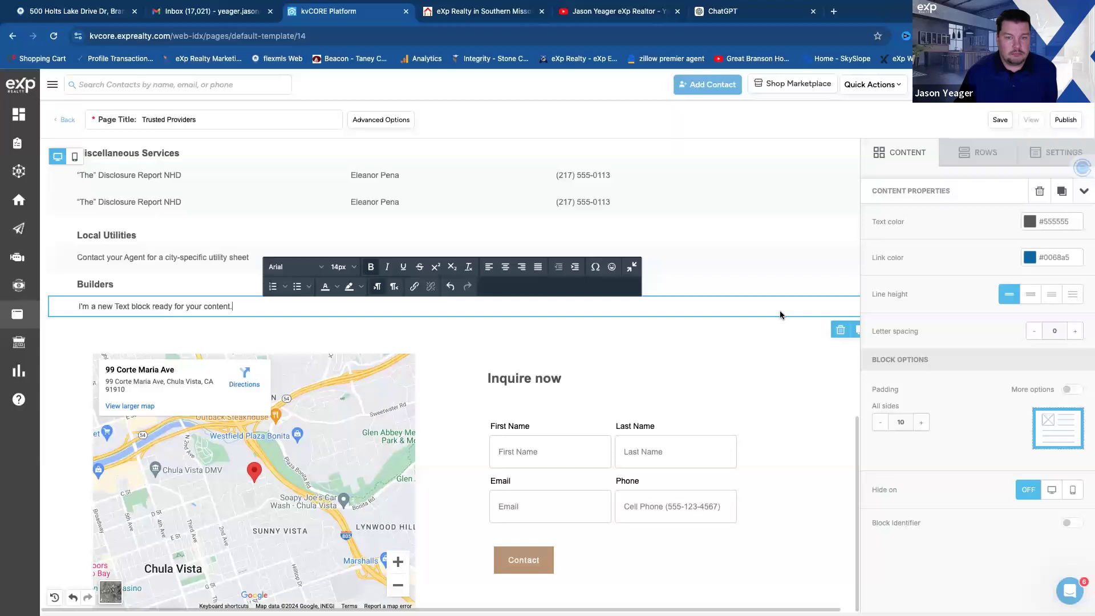
click(836, 333)
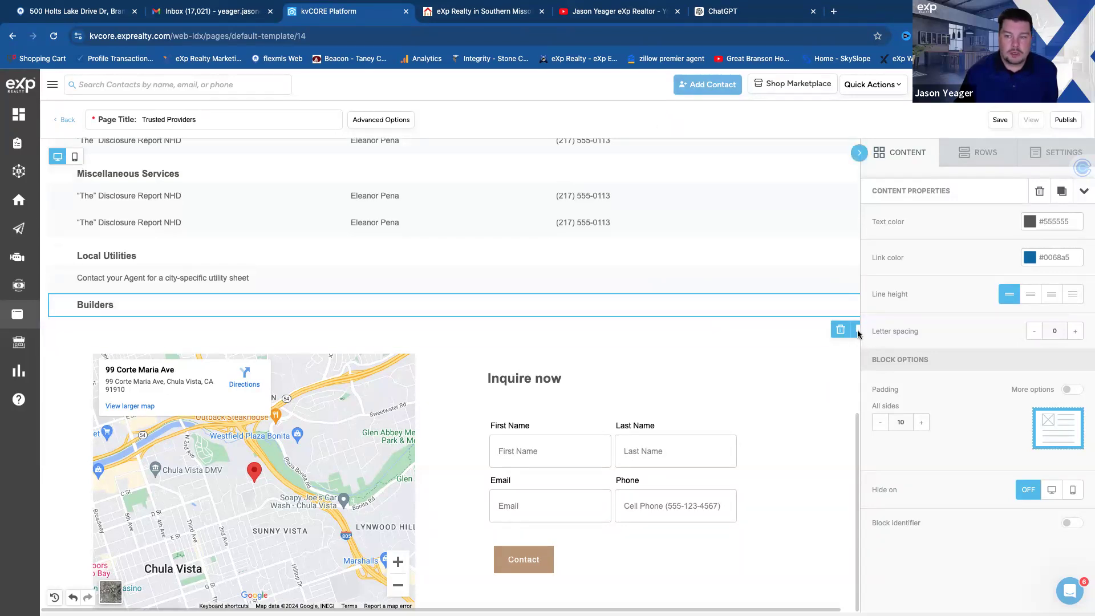
scroll(827, 421, up, 1)
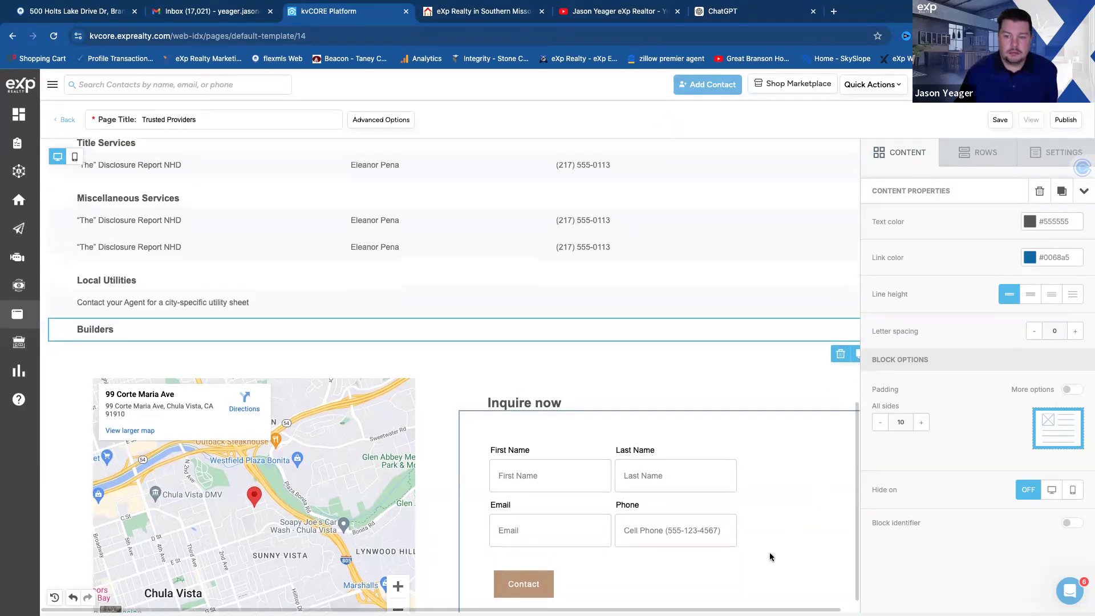
scroll(697, 516, right, 1)
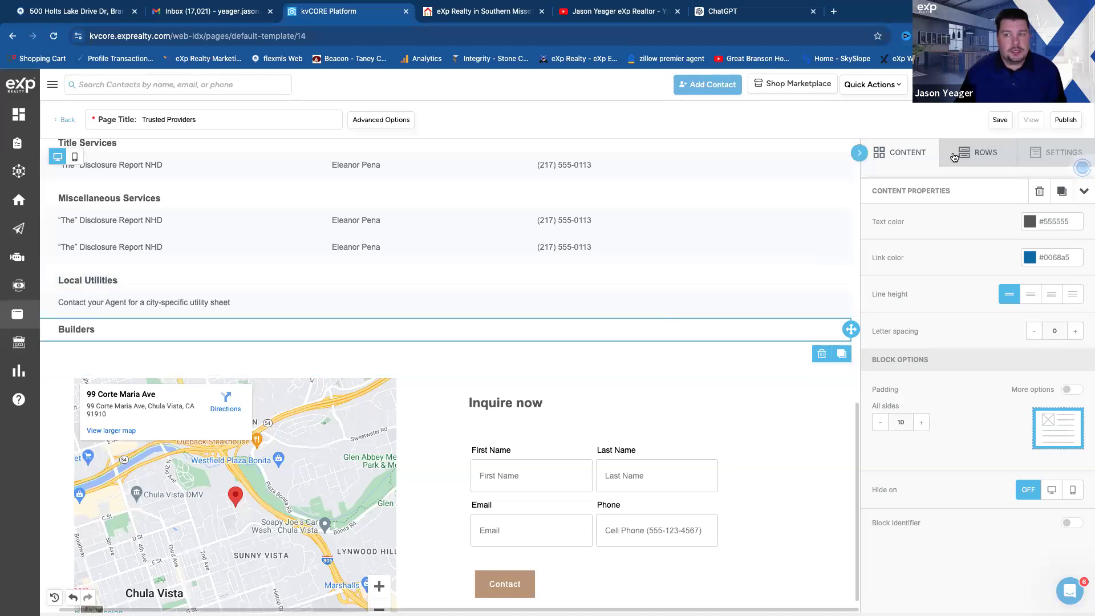
scroll(552, 445, down, 1)
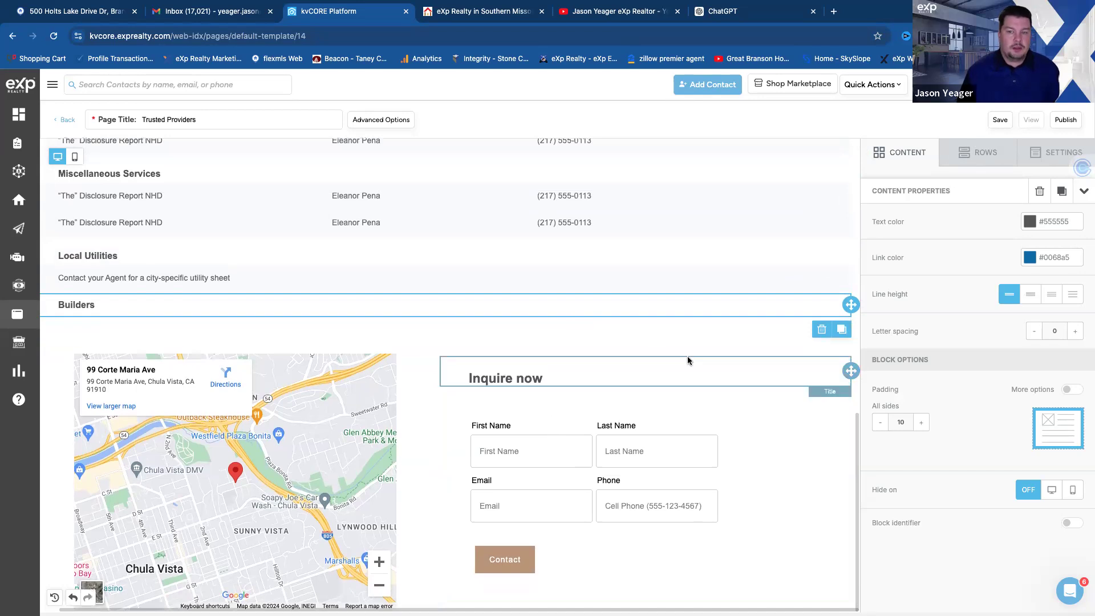
scroll(622, 403, up, 5)
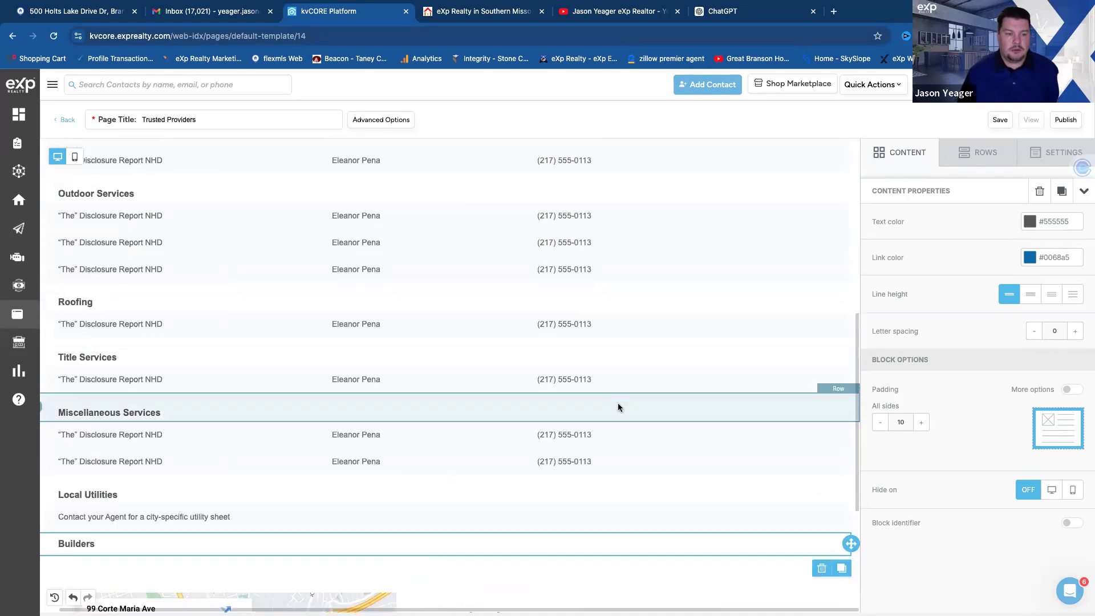
scroll(615, 410, down, 1)
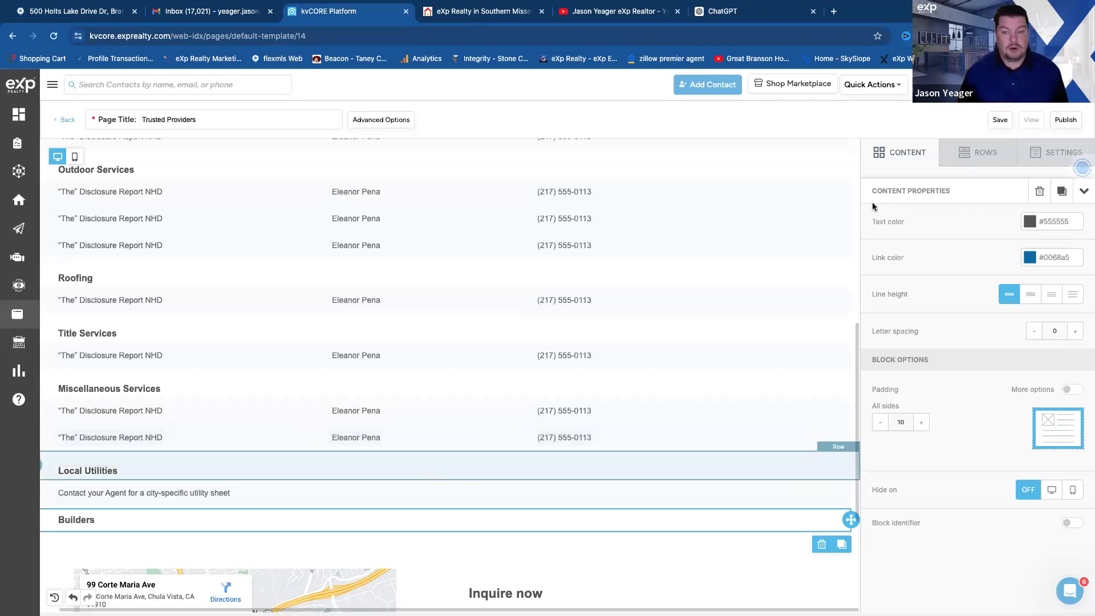
Step: Insert an empty single-column row between the Local Utilities and Builders sections and place a Video block in it
click(984, 151)
drag(961, 232, 440, 512)
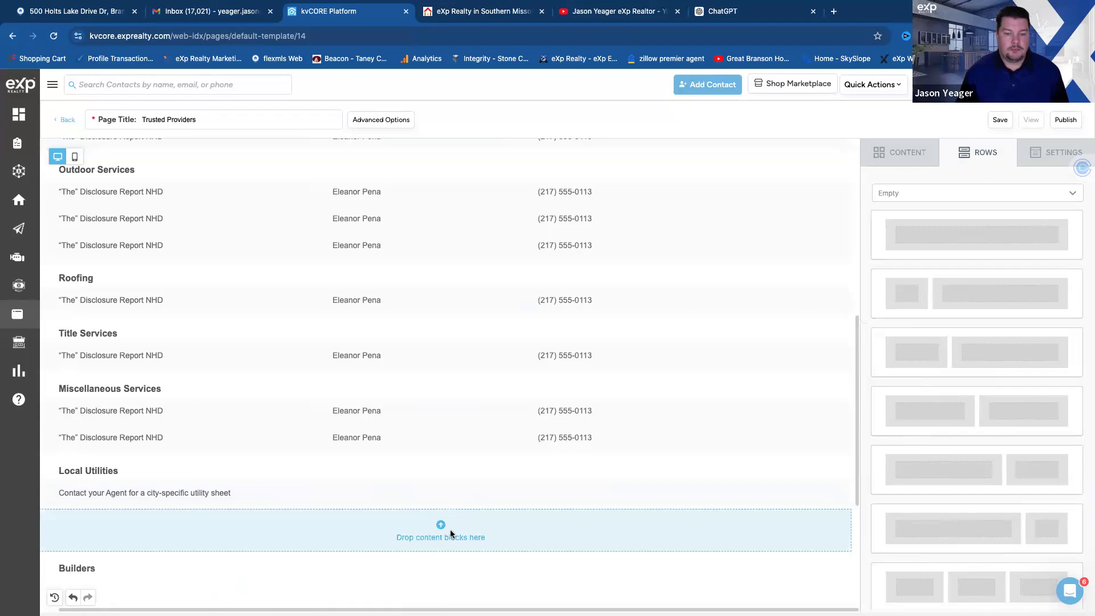
click(902, 153)
drag(911, 445, 494, 525)
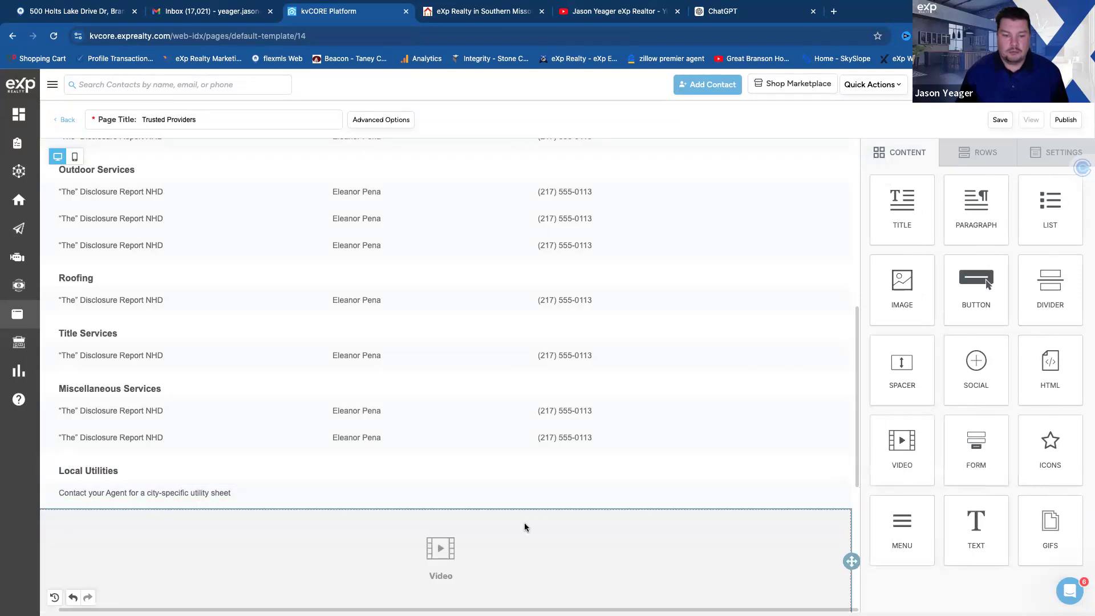
Step: Examine the Video block's embedded URL setting and how the block sits among the vendor sections and inquiry form
scroll(531, 519, down, 3)
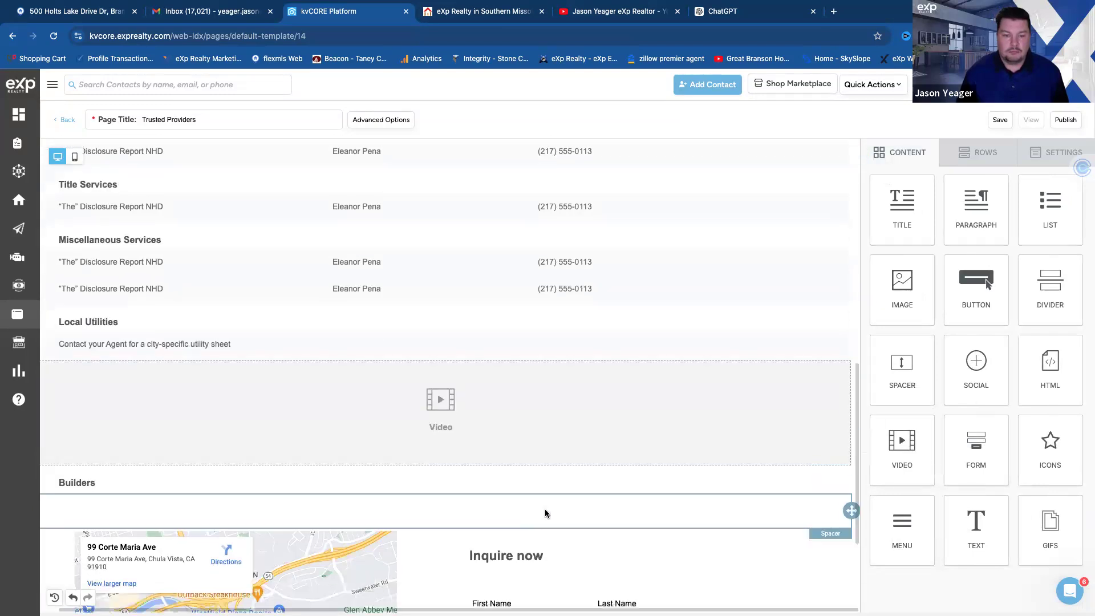
click(439, 401)
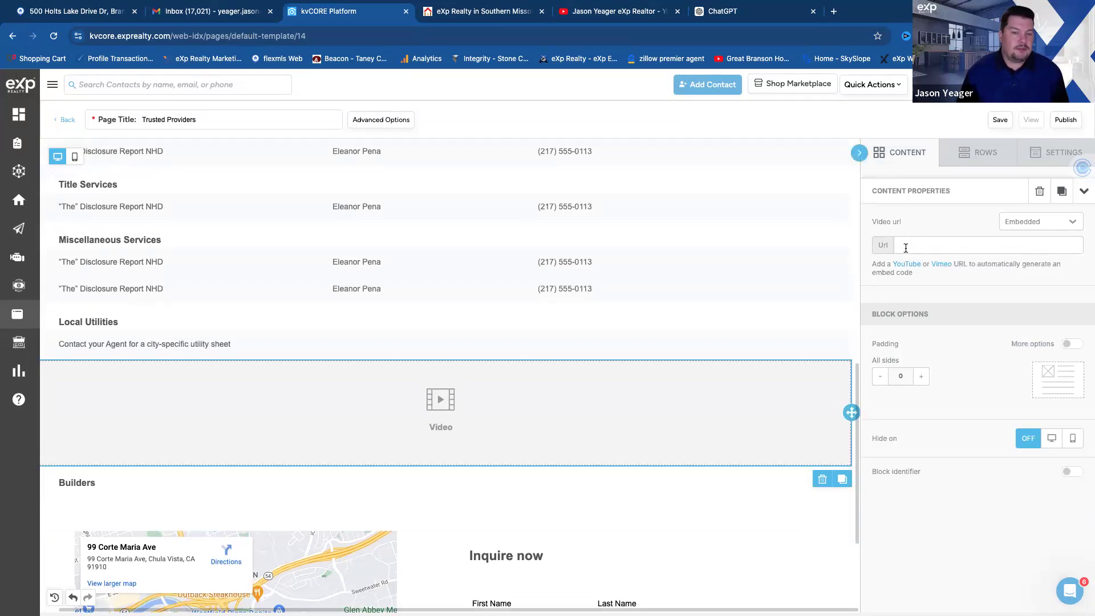
click(933, 245)
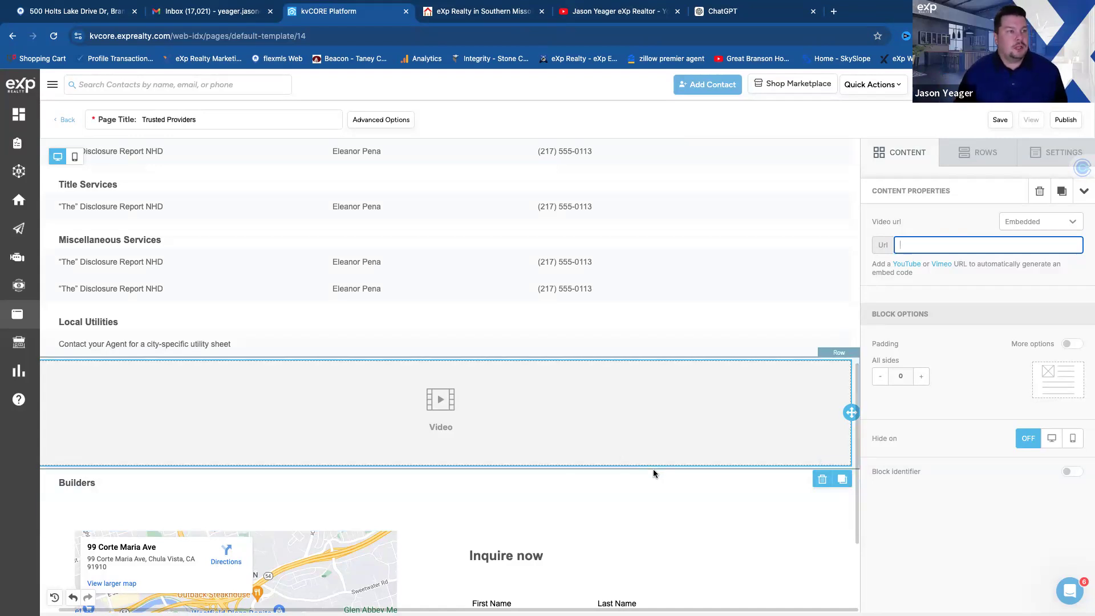
scroll(645, 462, down, 3)
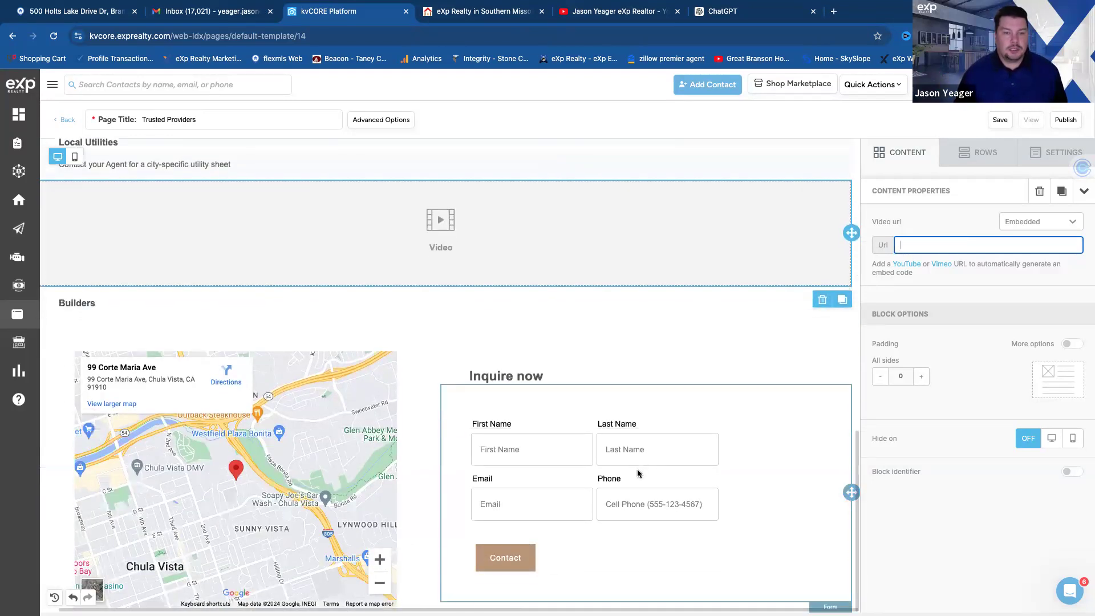
scroll(651, 479, up, 1)
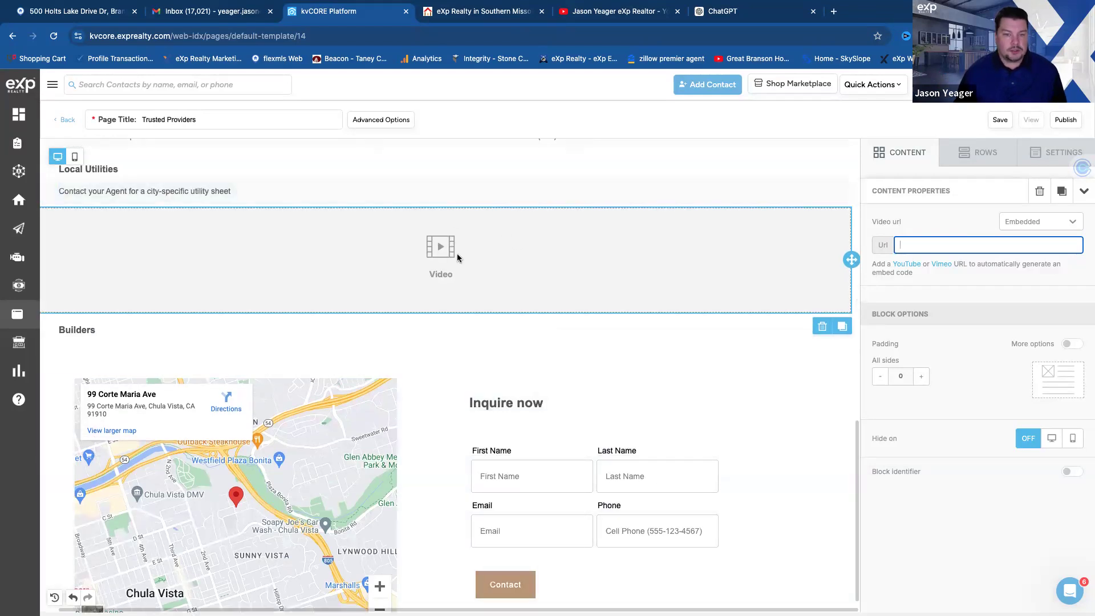
scroll(516, 496, down, 1)
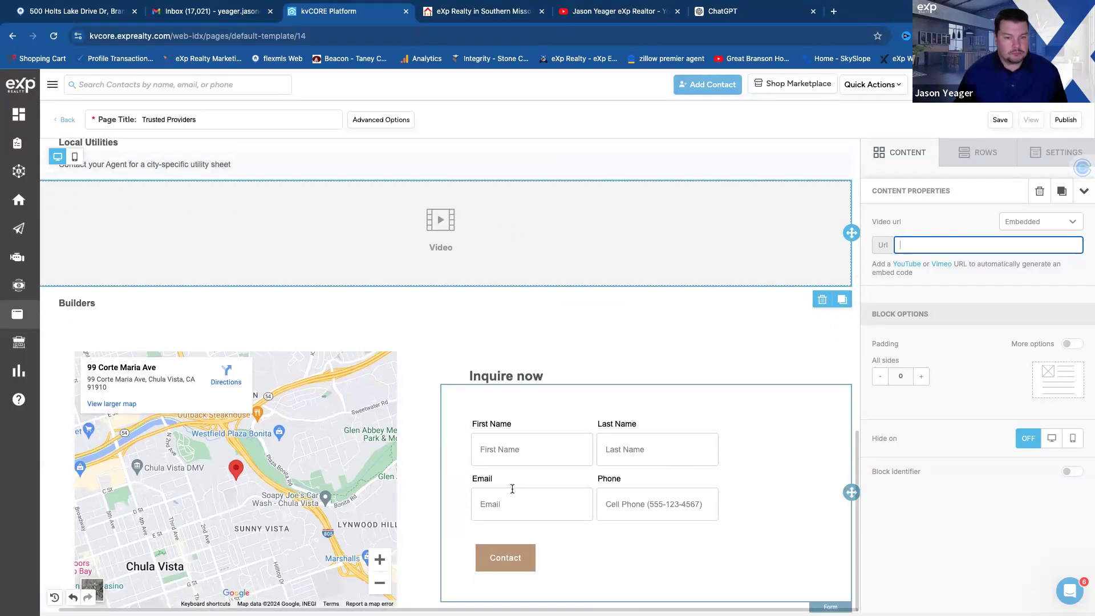
scroll(511, 486, up, 8)
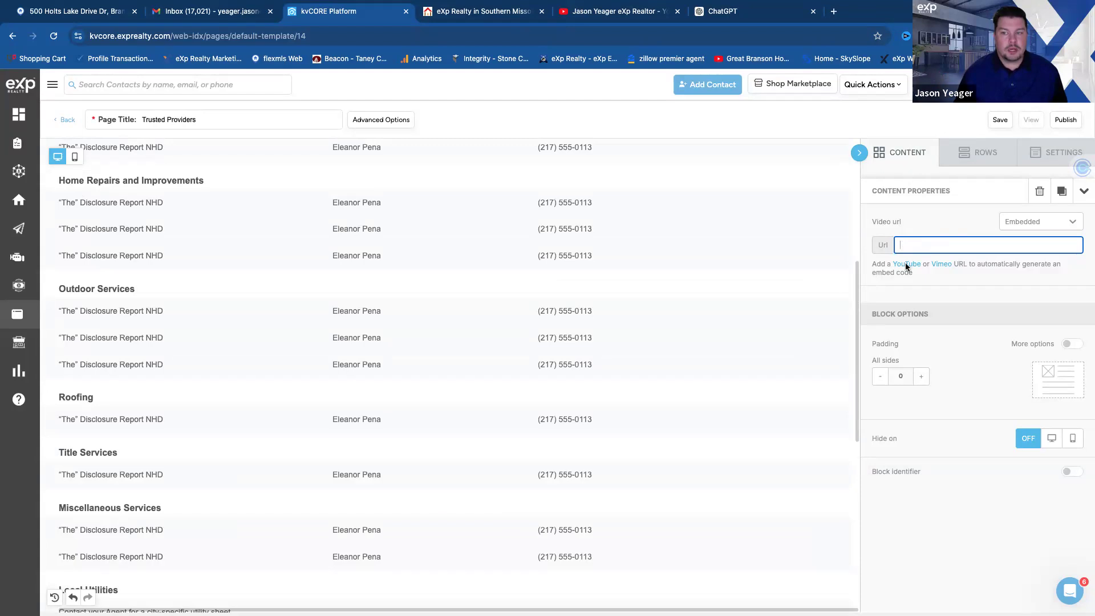
Step: Try placing an Image block between the Local Utilities text and the Video block, and delete it
click(895, 161)
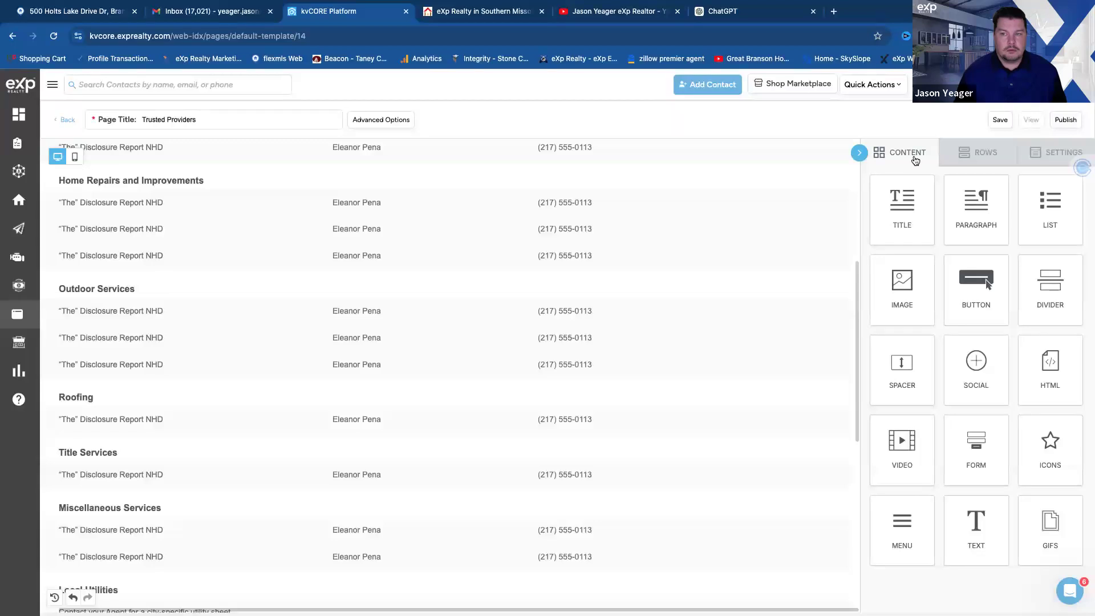
scroll(702, 377, down, 7)
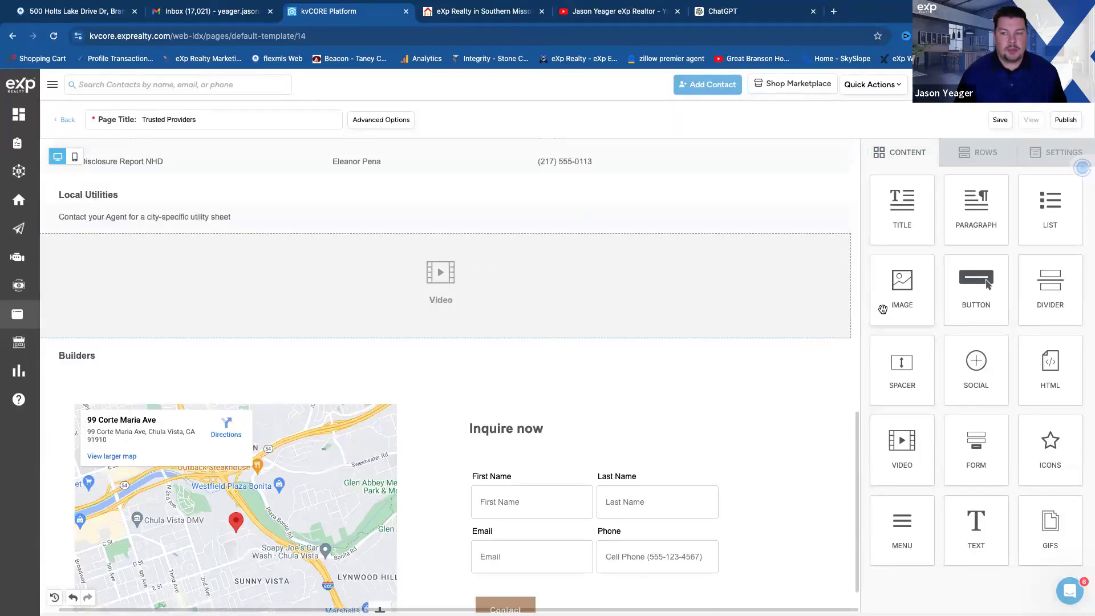
drag(911, 289, 518, 285)
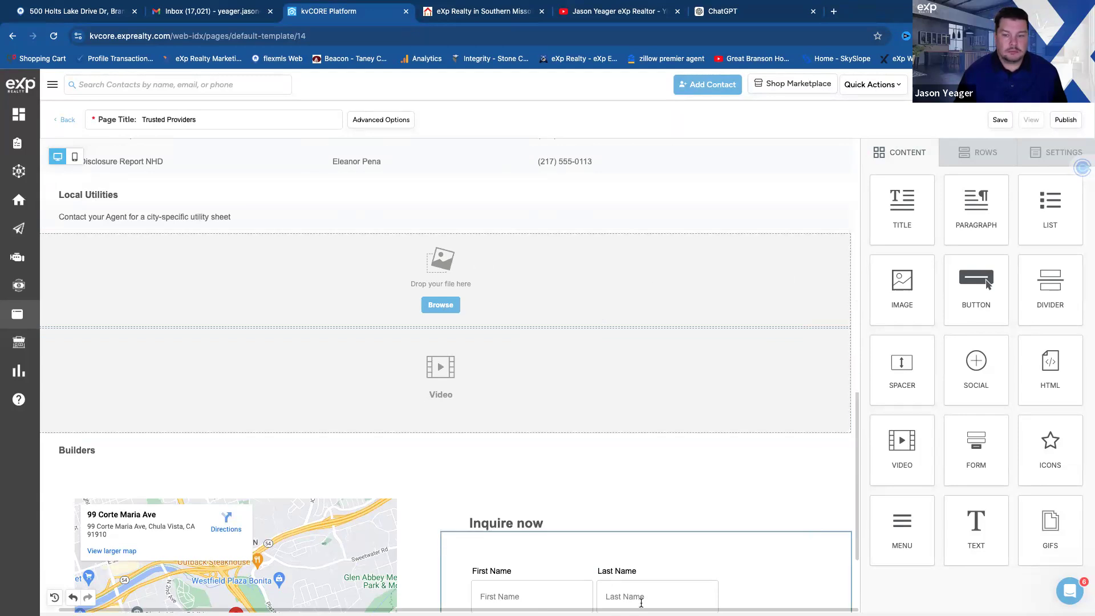
scroll(562, 305, left, 2)
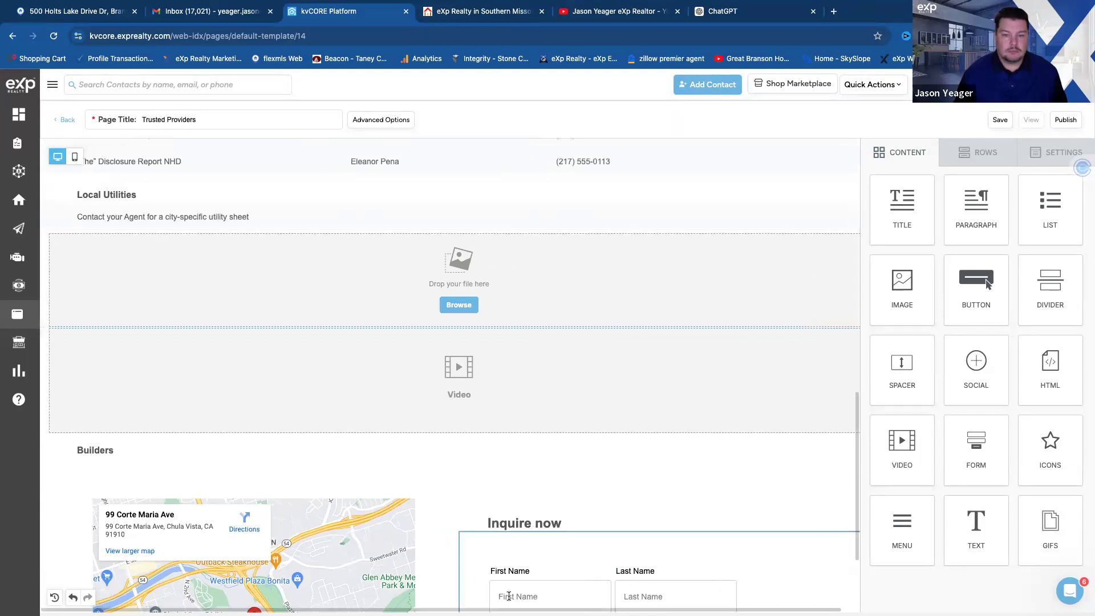
click(572, 290)
click(841, 341)
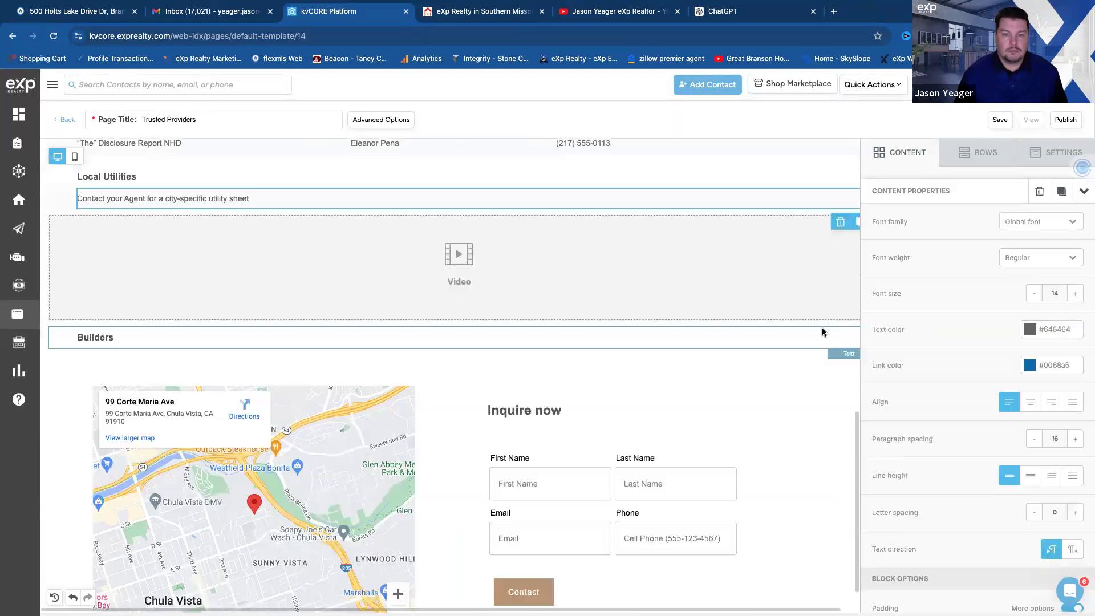
scroll(640, 237, down, 1)
Step: Try once more to add an Image block directly above the Video block, and remove that block
click(640, 238)
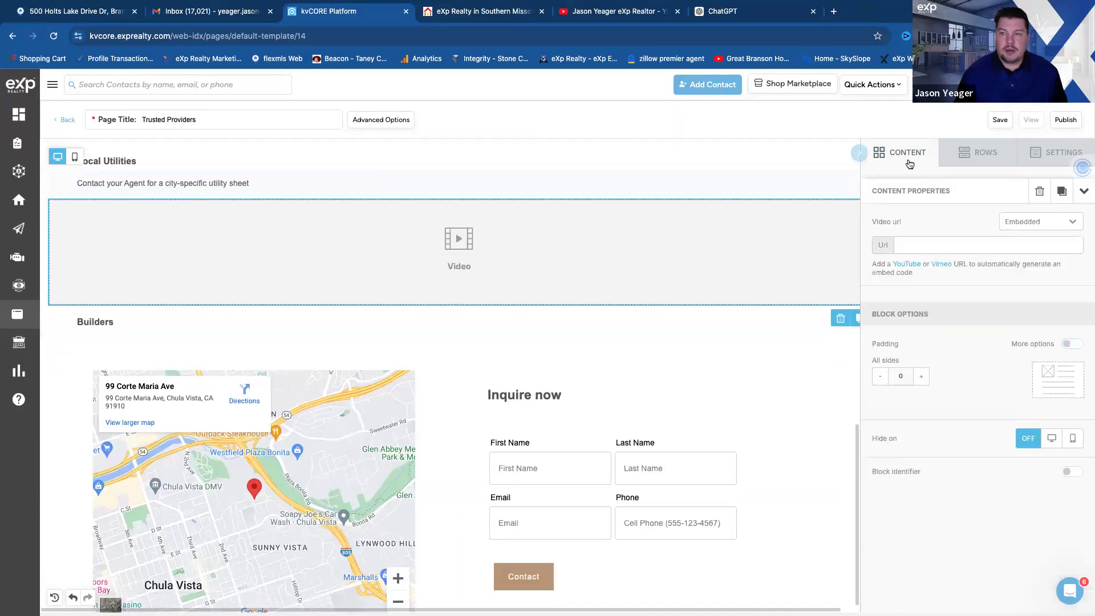
click(908, 157)
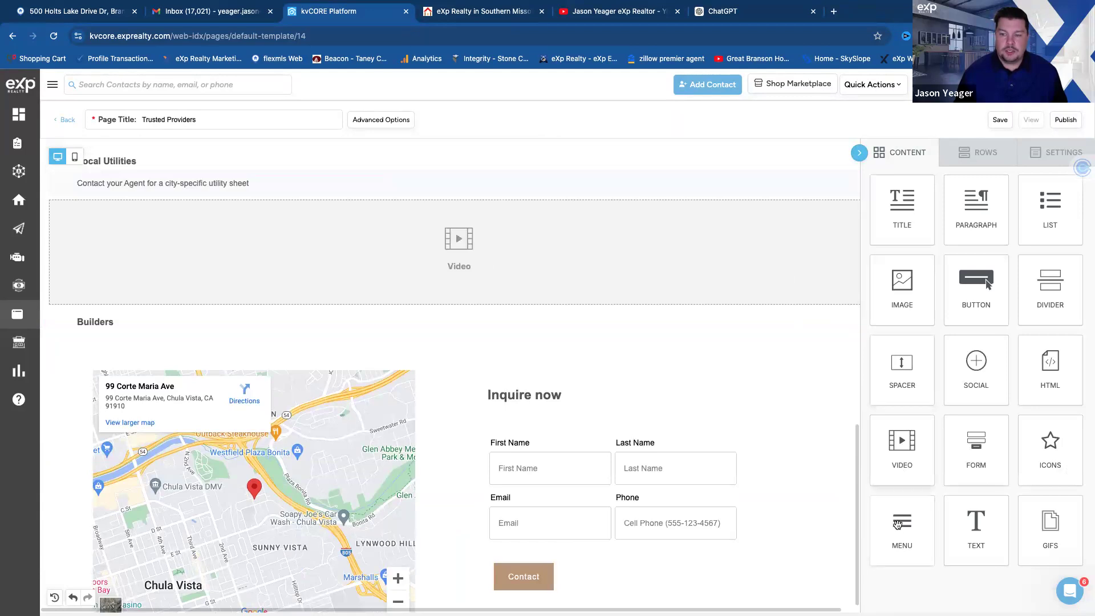
drag(903, 285, 724, 233)
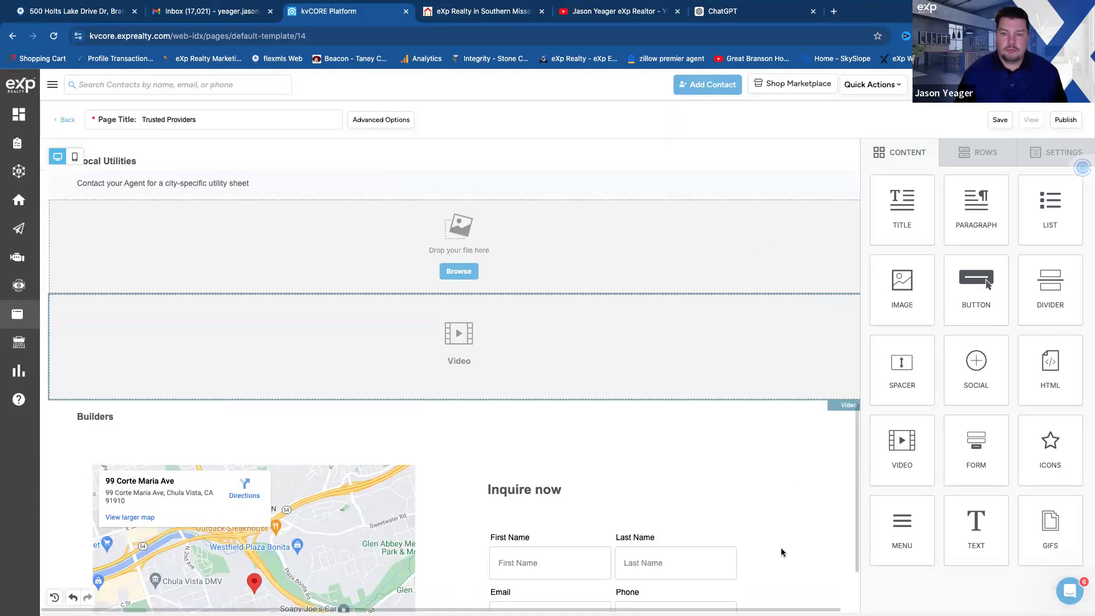
scroll(810, 434, right, 1)
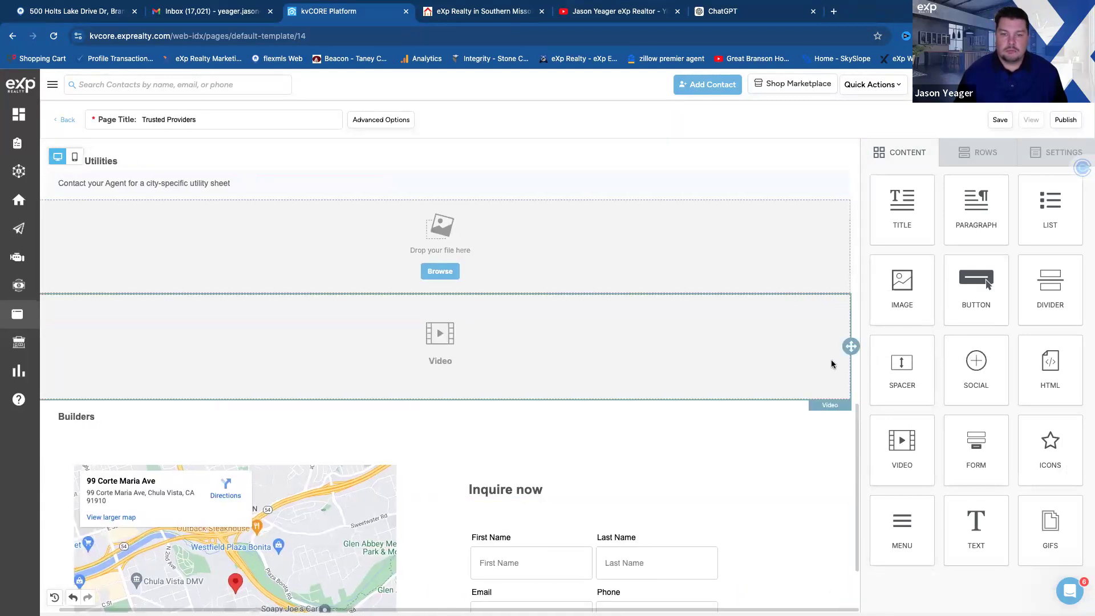
click(595, 256)
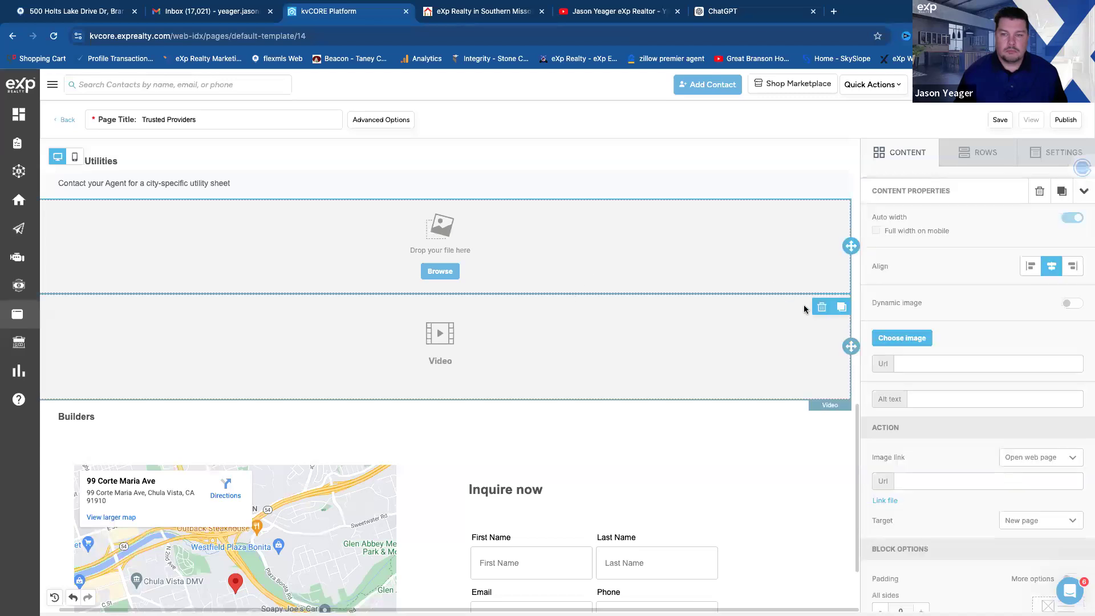
click(821, 307)
Step: Add an Image block directly below the Video block, above the Builders heading
click(665, 254)
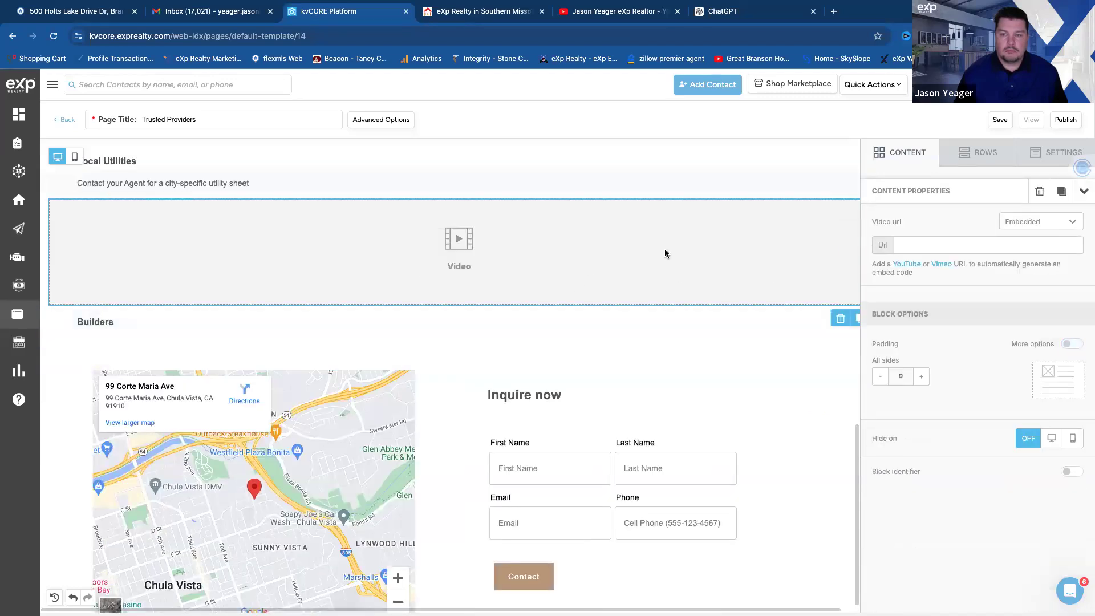
click(917, 153)
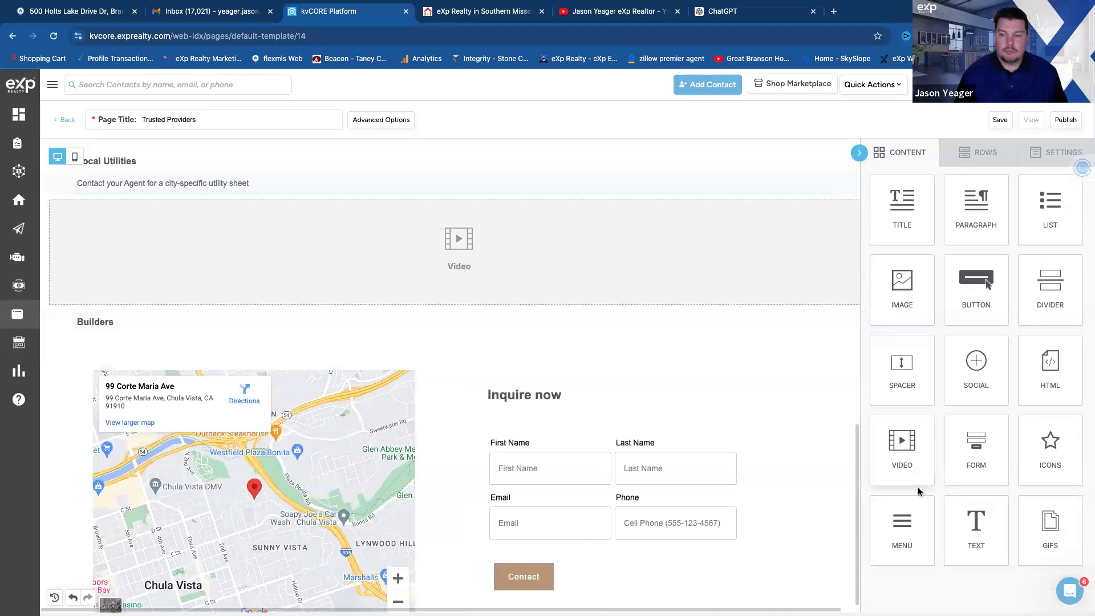
drag(911, 278, 648, 276)
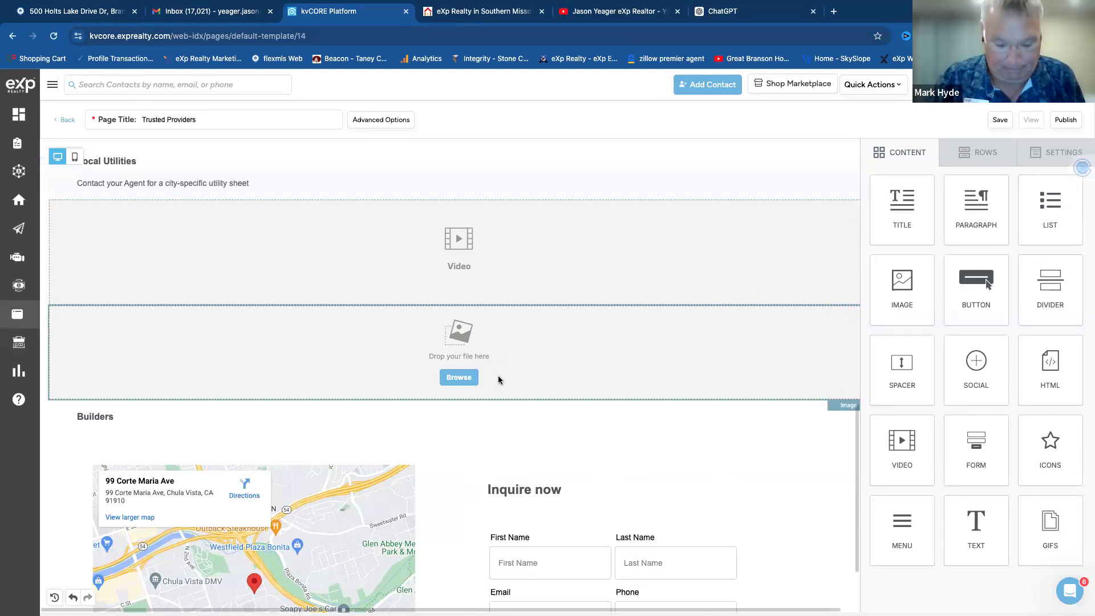
Step: Save the Trusted Providers page and publish it
scroll(499, 378, down, 1)
scroll(644, 432, down, 1)
scroll(643, 432, up, 12)
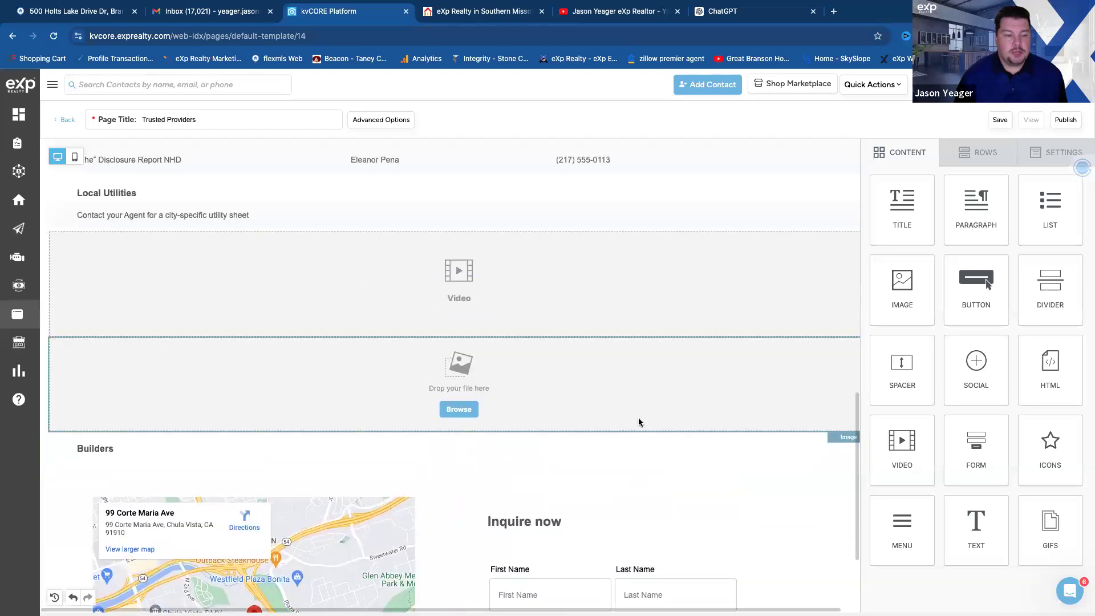
scroll(637, 405, up, 3)
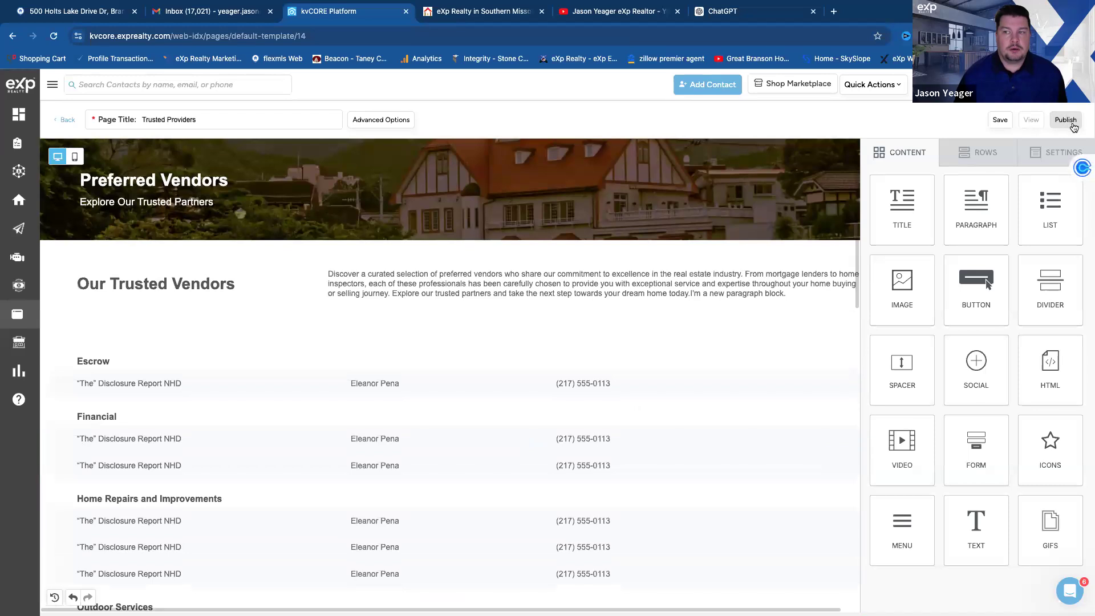
click(1001, 121)
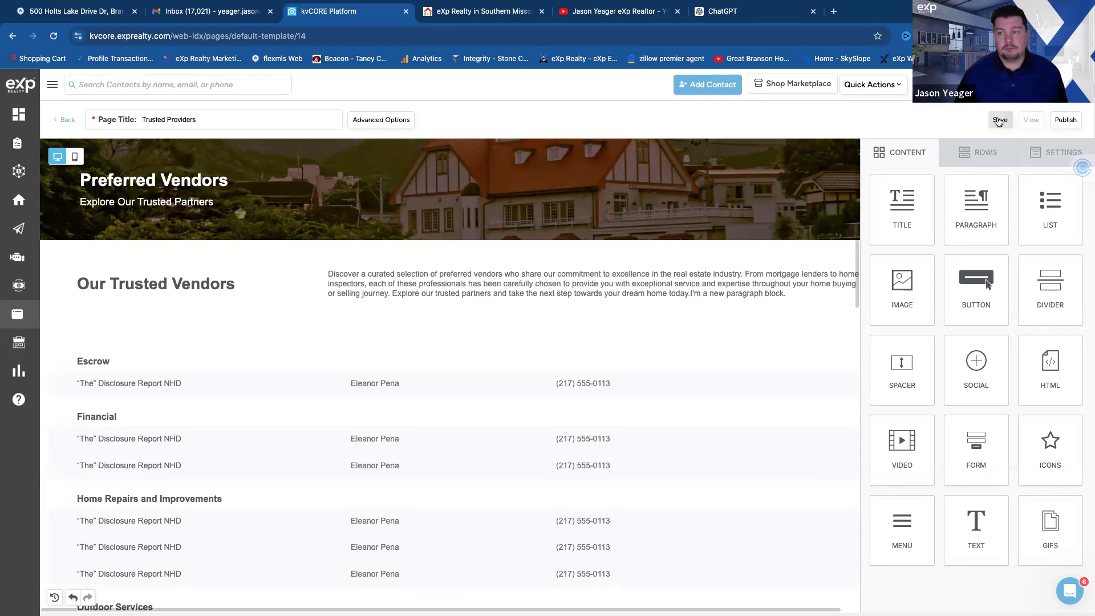
click(1066, 121)
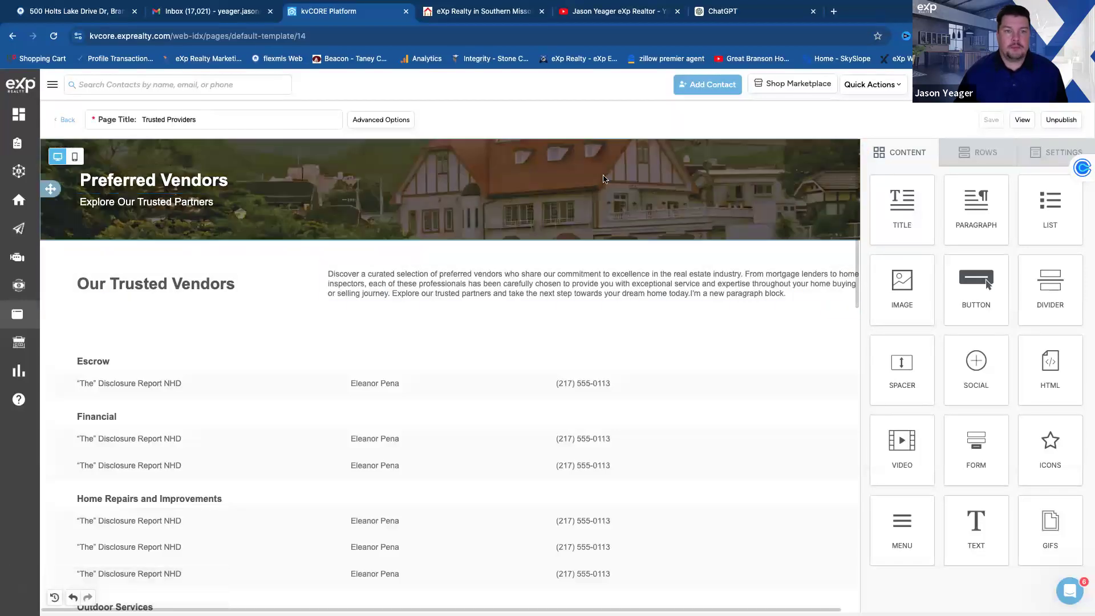
Step: View the published Trusted Providers page and examine its vendor sections, map, inquiry form, footer and Other navigation menu
click(1023, 120)
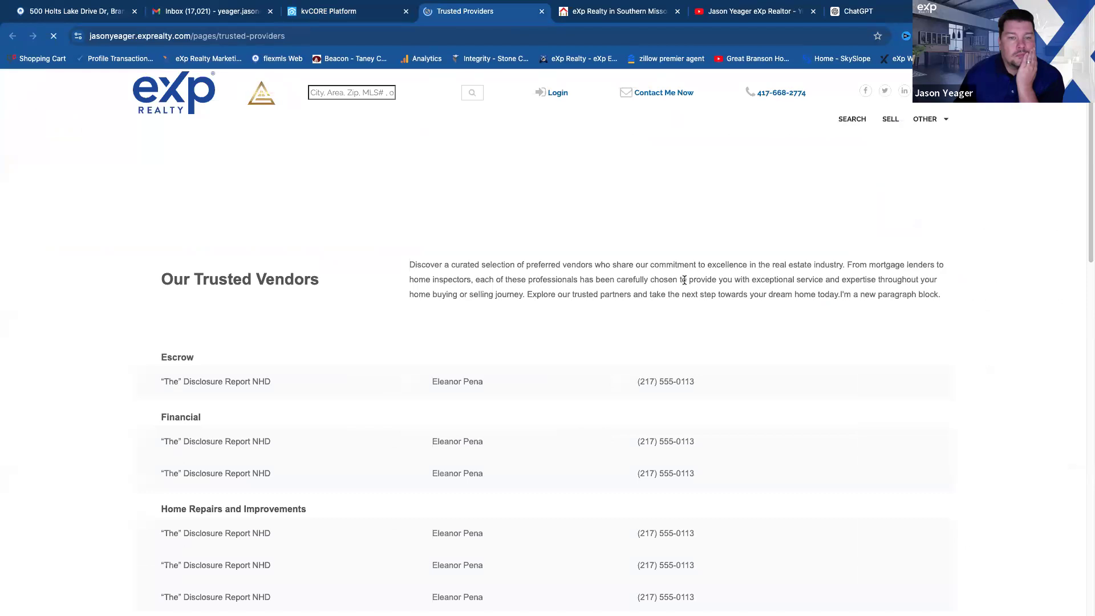
scroll(684, 302, down, 10)
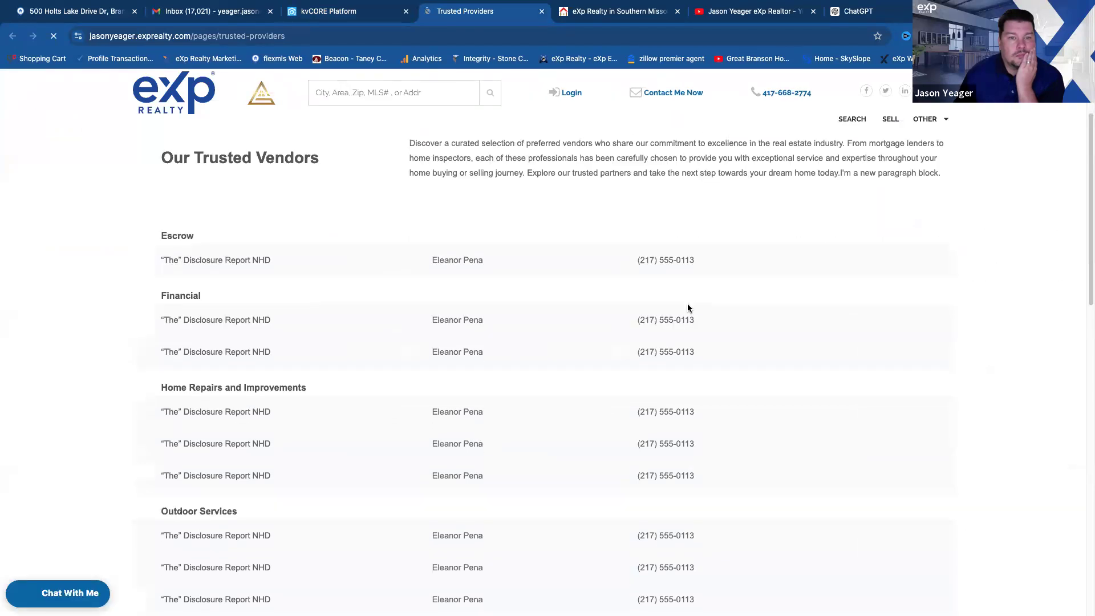
scroll(683, 325, down, 5)
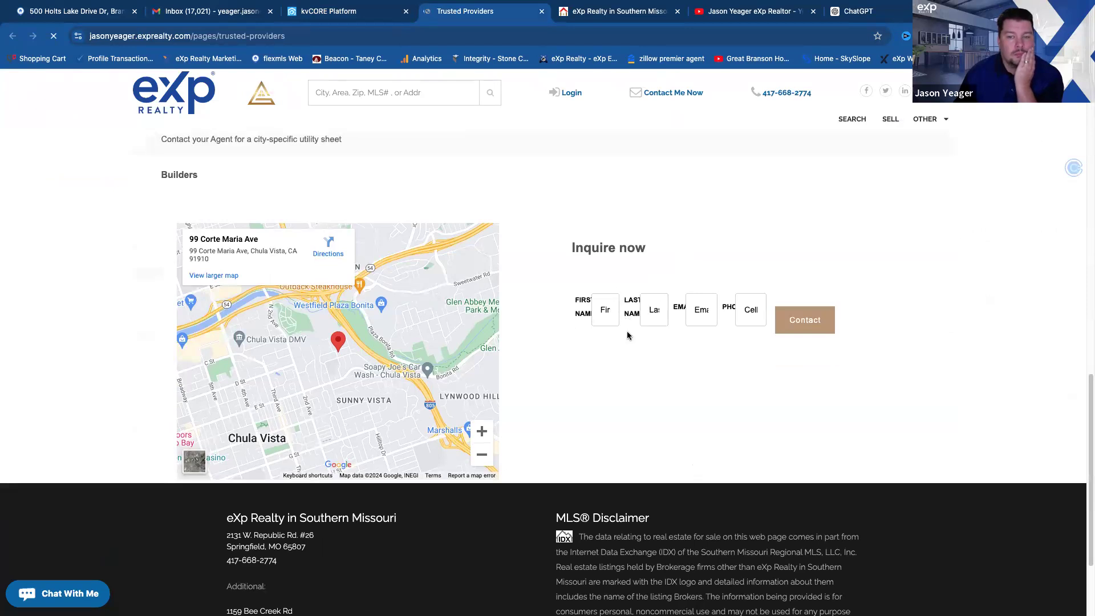
scroll(639, 370, up, 3)
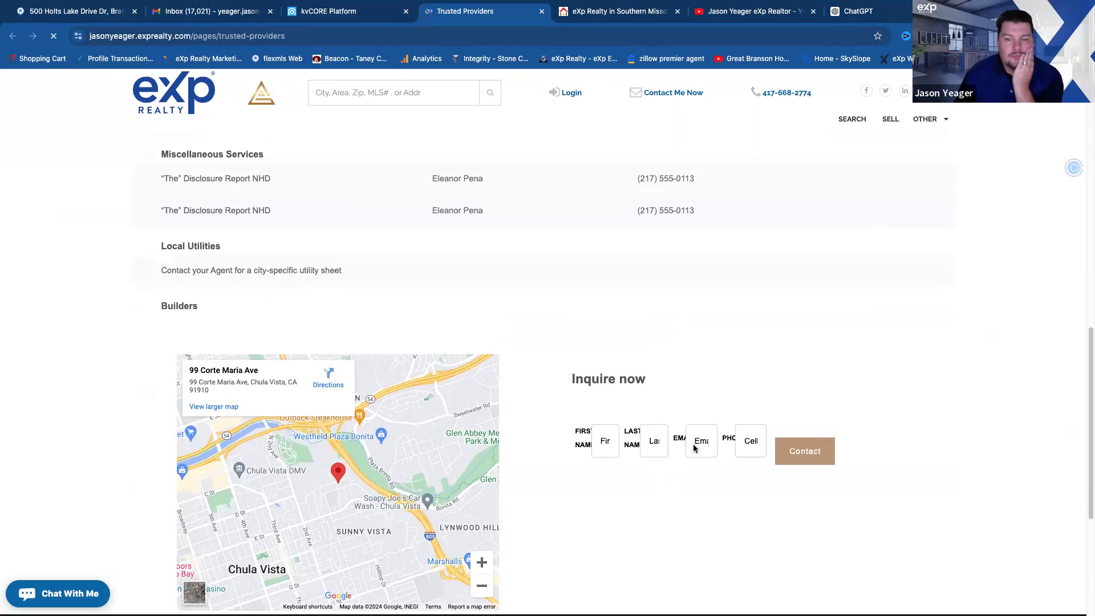
scroll(686, 445, down, 15)
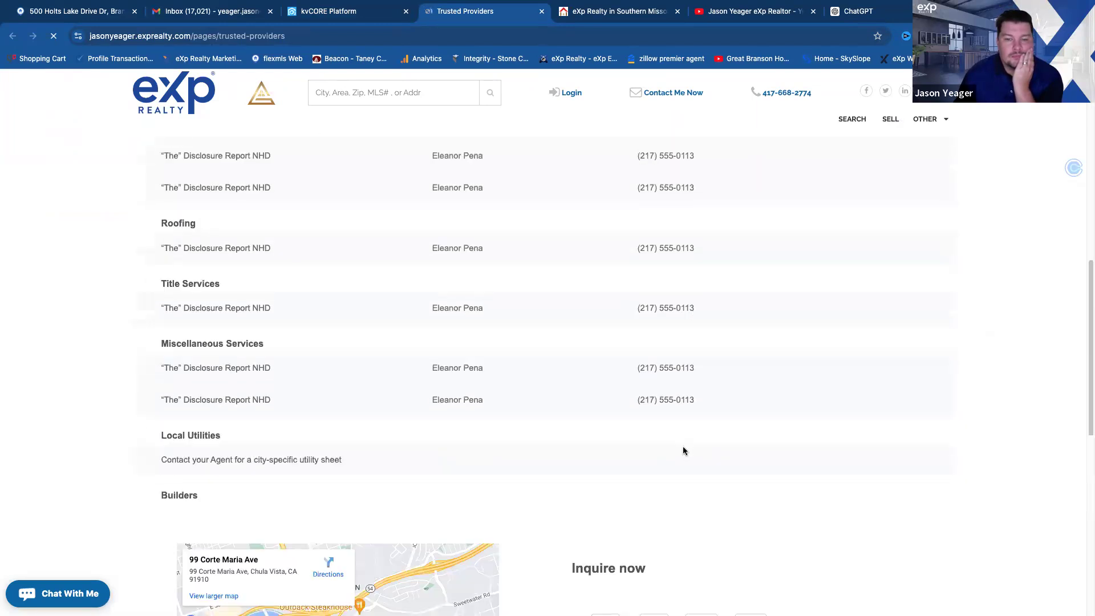
scroll(683, 450, down, 2)
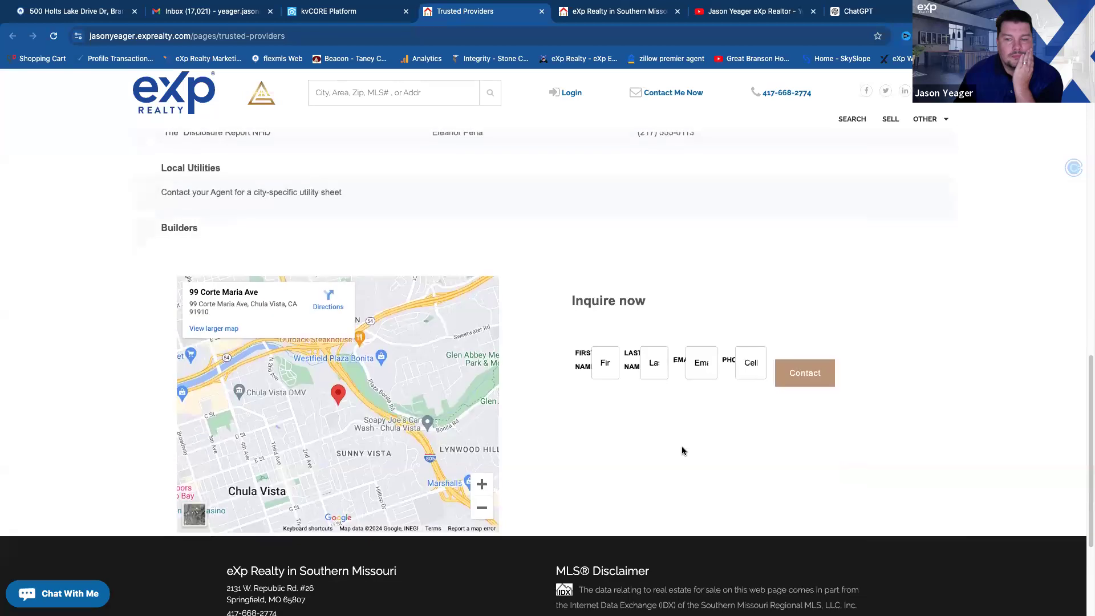
scroll(682, 451, down, 2)
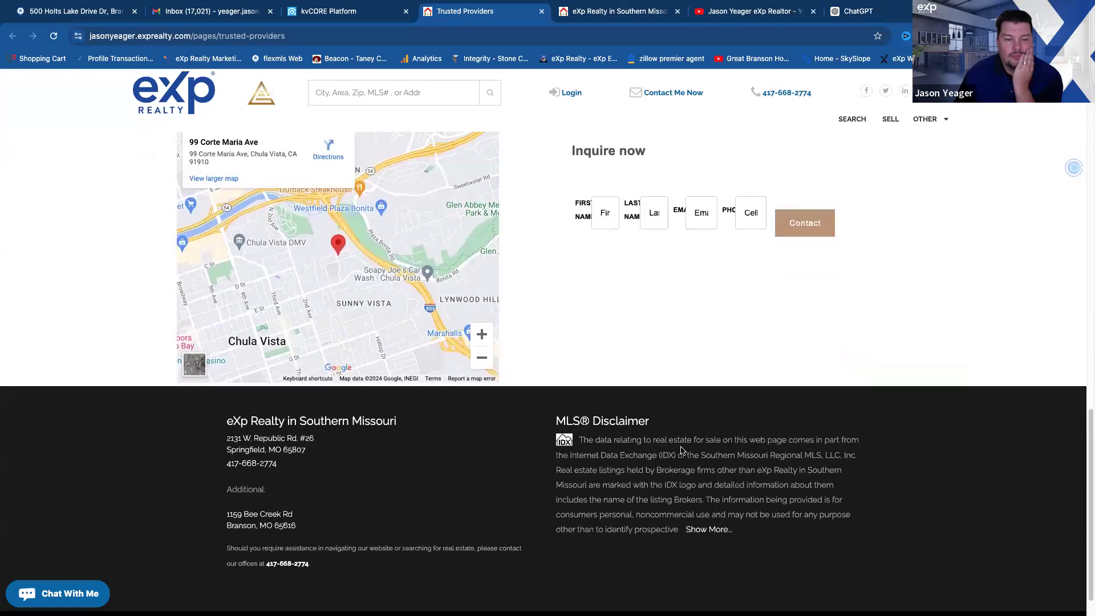
scroll(679, 441, up, 15)
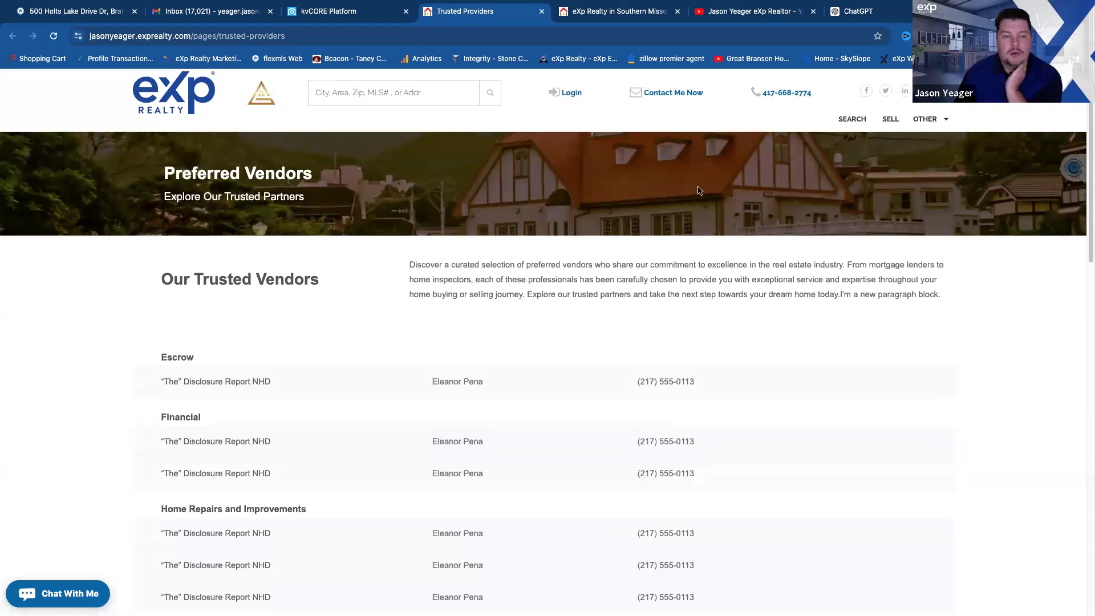
click(942, 120)
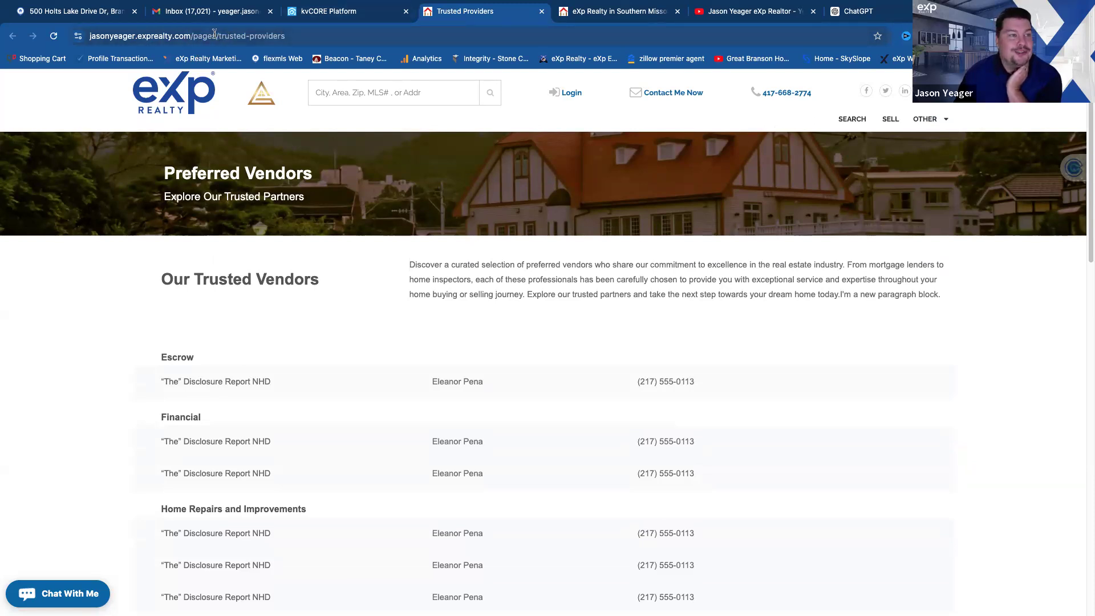
Step: In kvCORE's website settings, add the Guides & Resources category to the Custom Pages Links under Custom Navigation and save
click(367, 19)
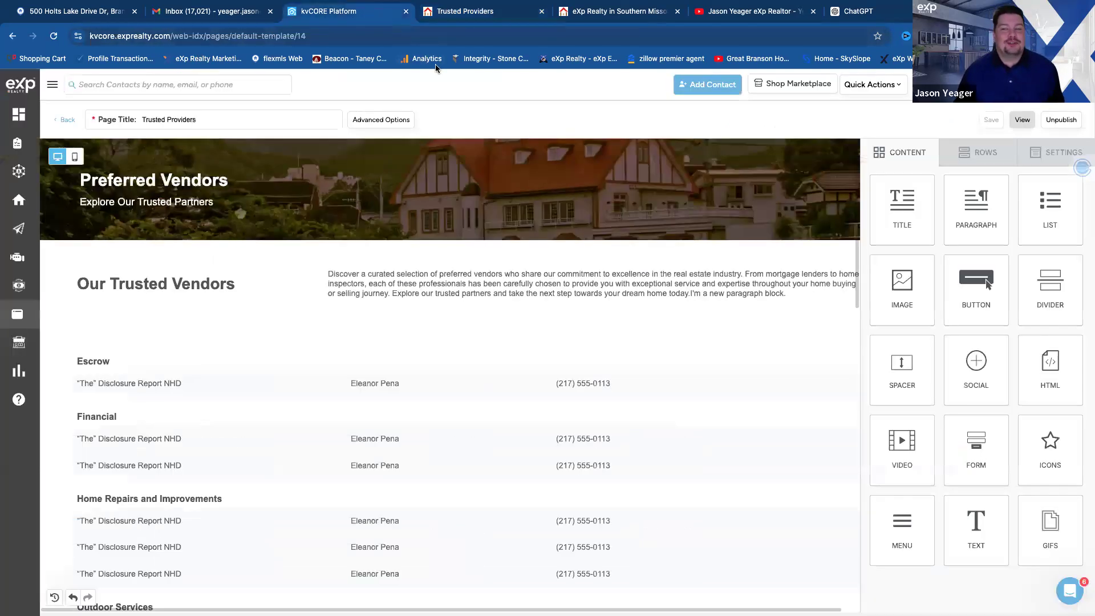
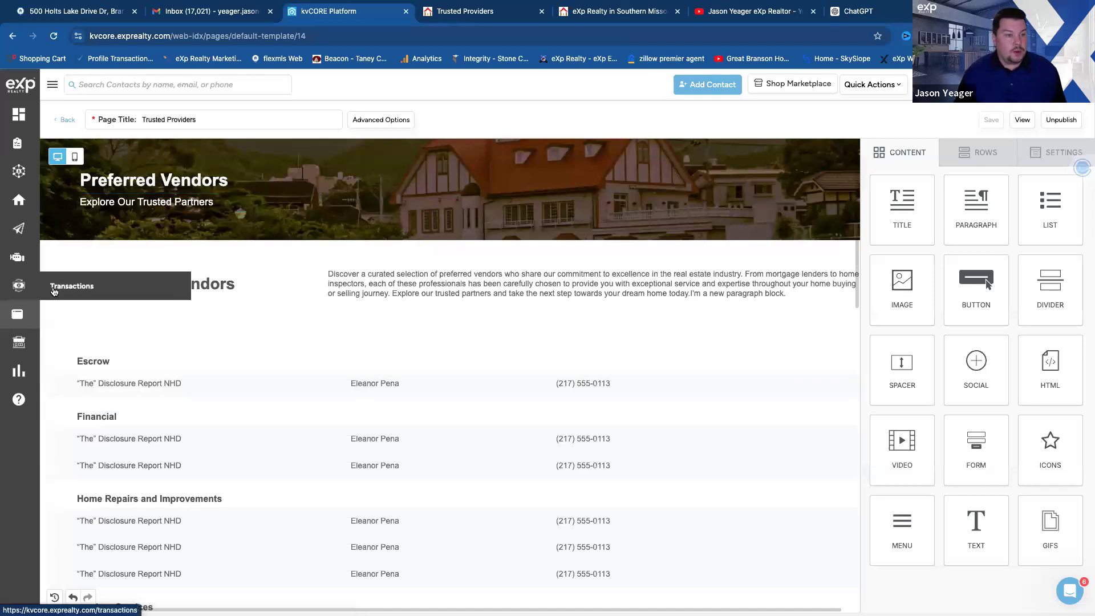
mouse_move(21, 269)
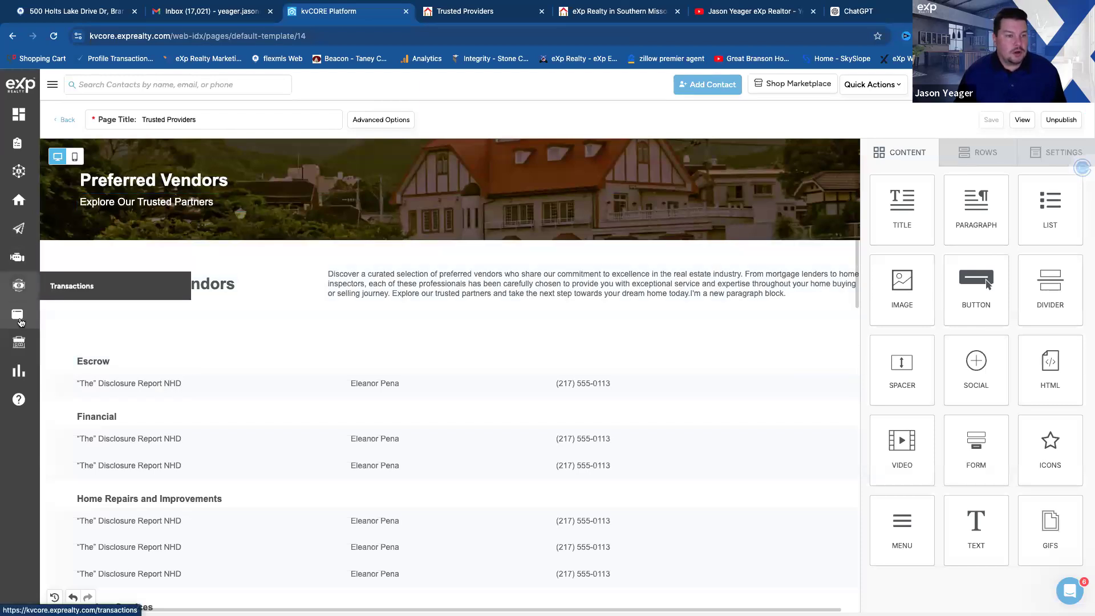
mouse_move(19, 322)
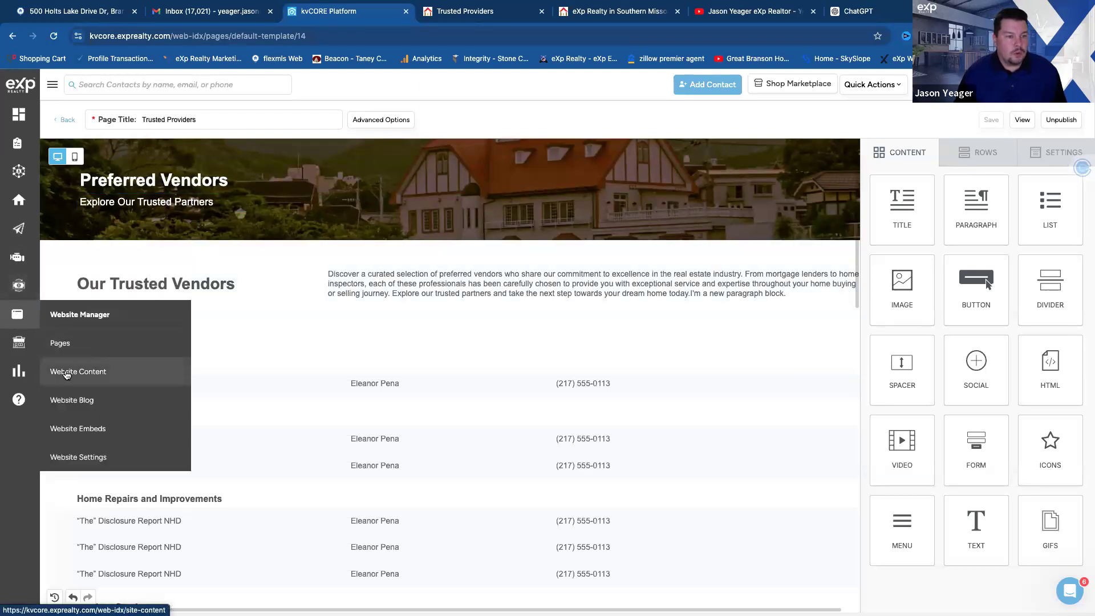
click(76, 465)
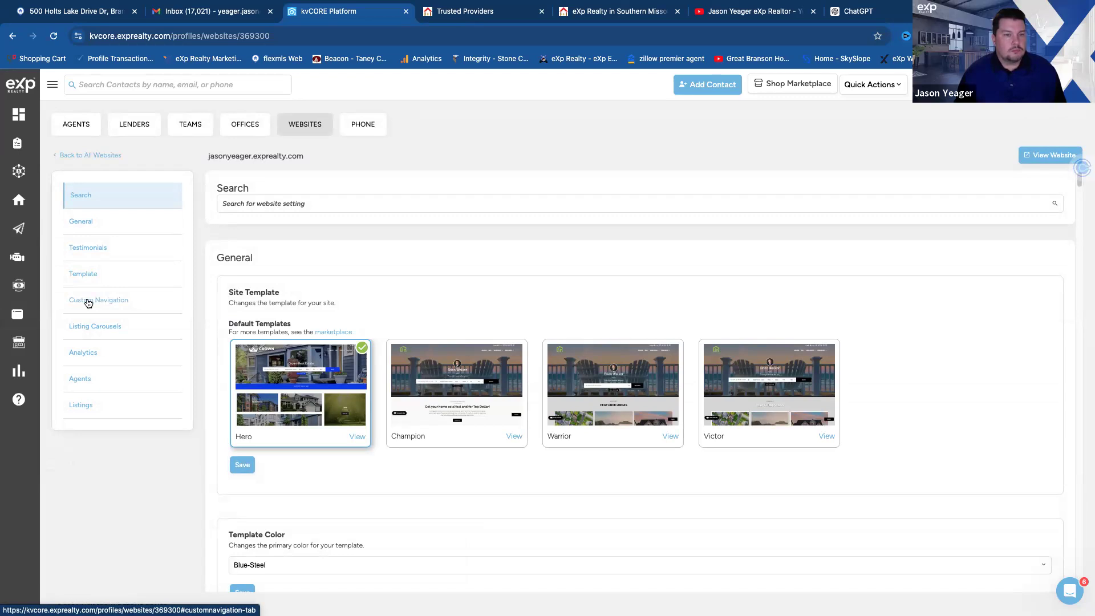
click(89, 303)
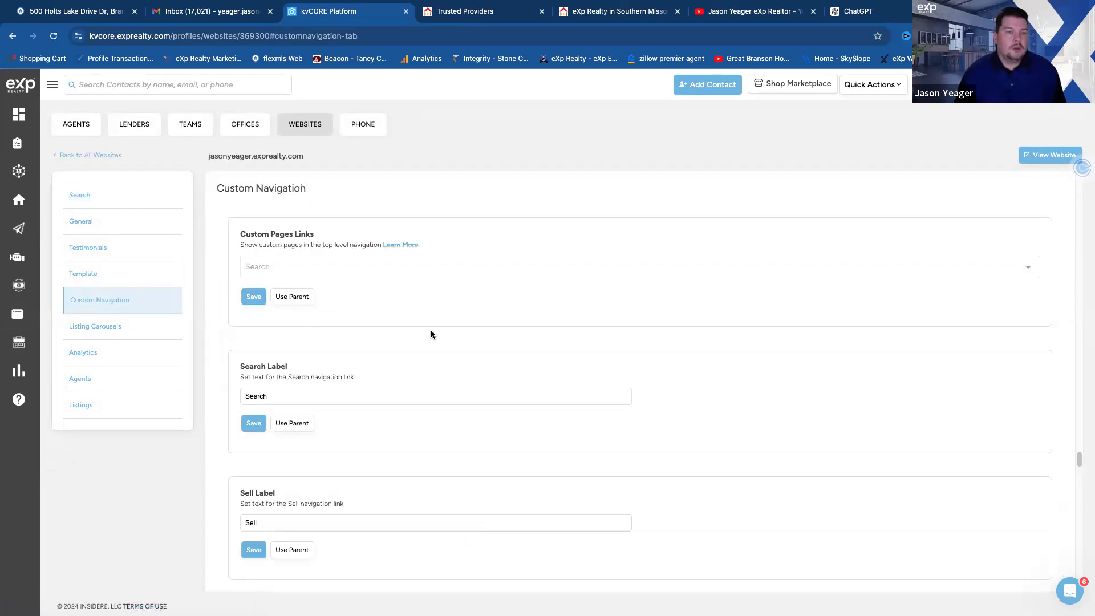
click(266, 266)
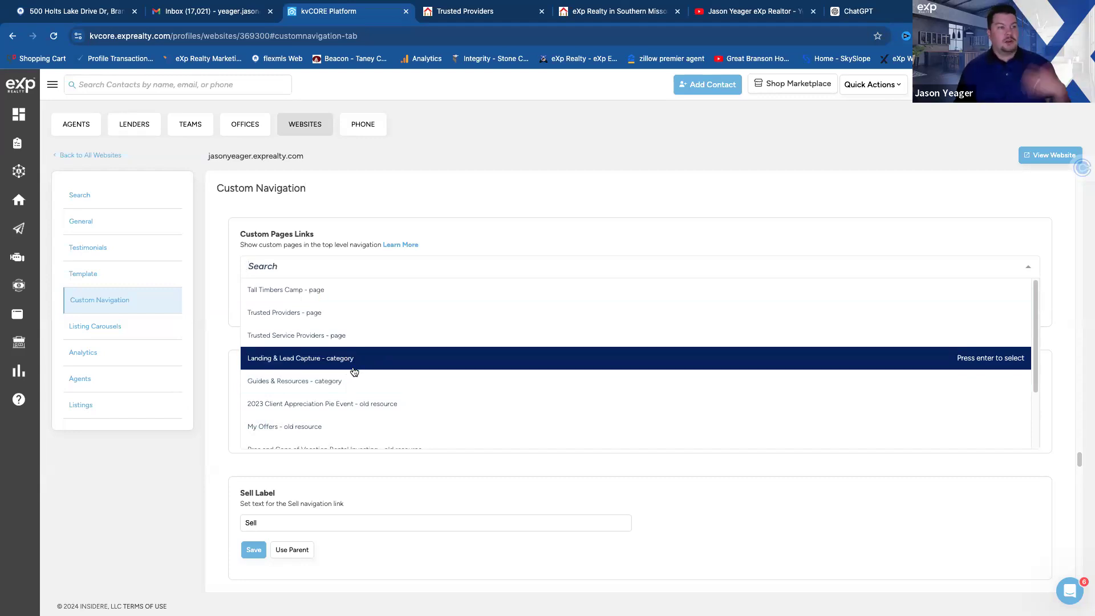
click(292, 381)
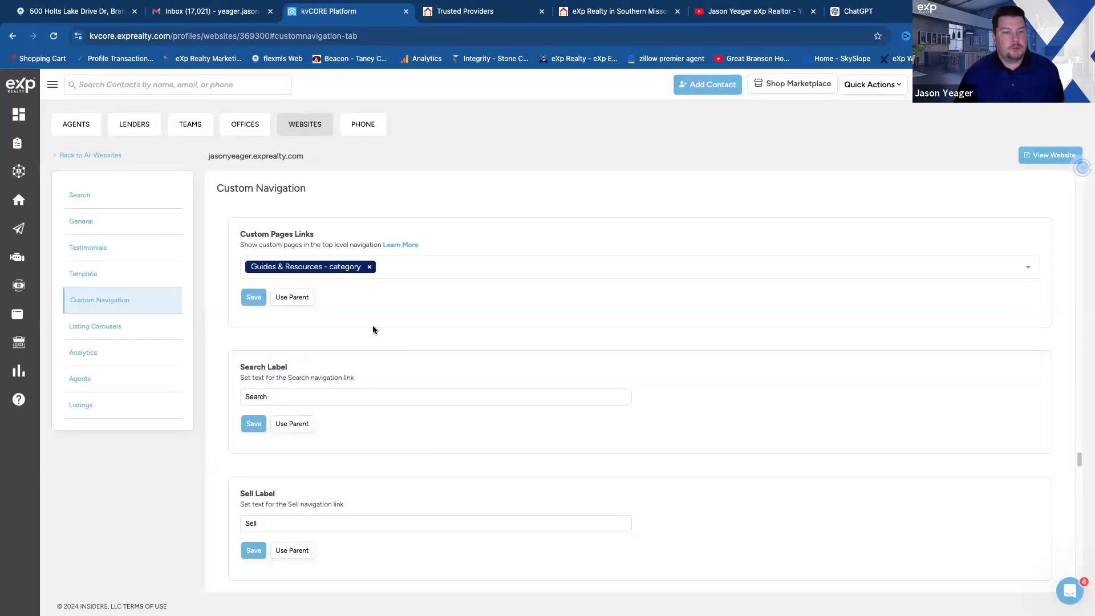
click(251, 303)
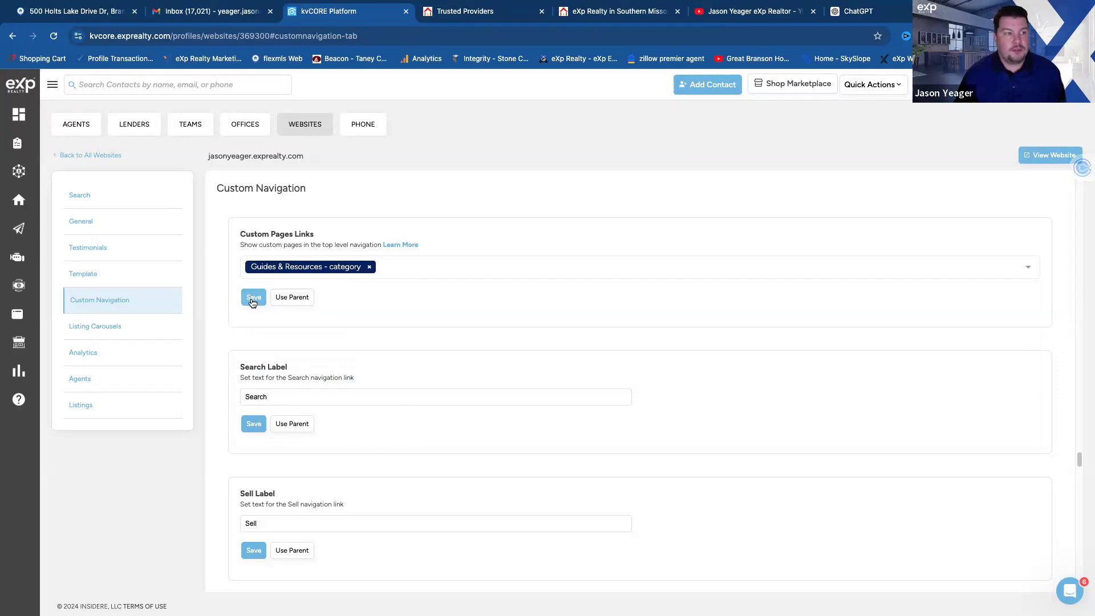
Step: View the live website, check the Trusted Service Providers page under Guides & Resources, and close both open provider pages
click(1028, 155)
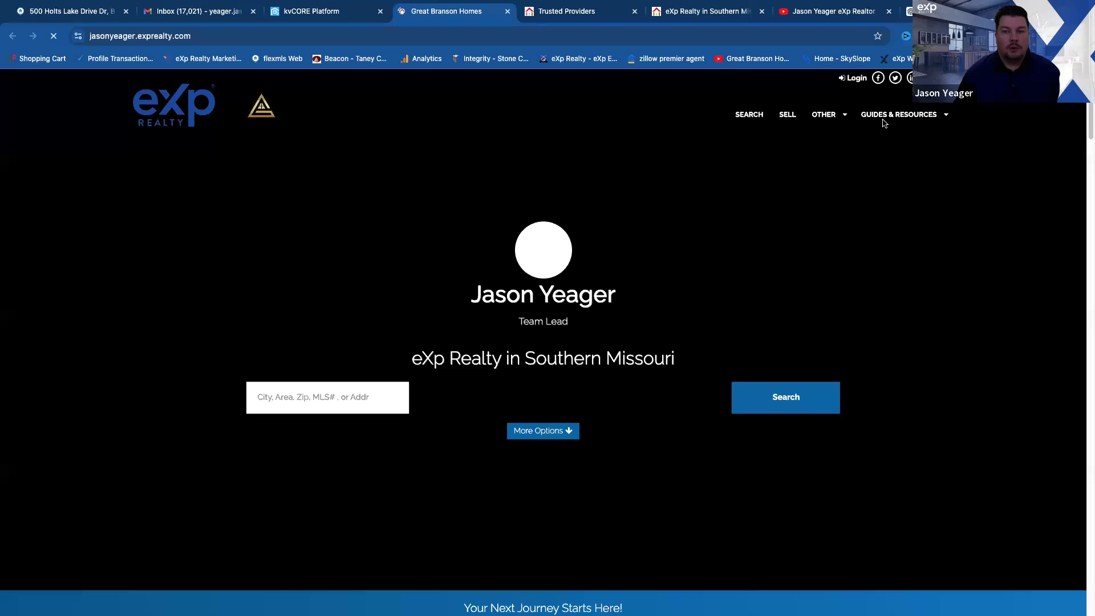
mouse_move(901, 114)
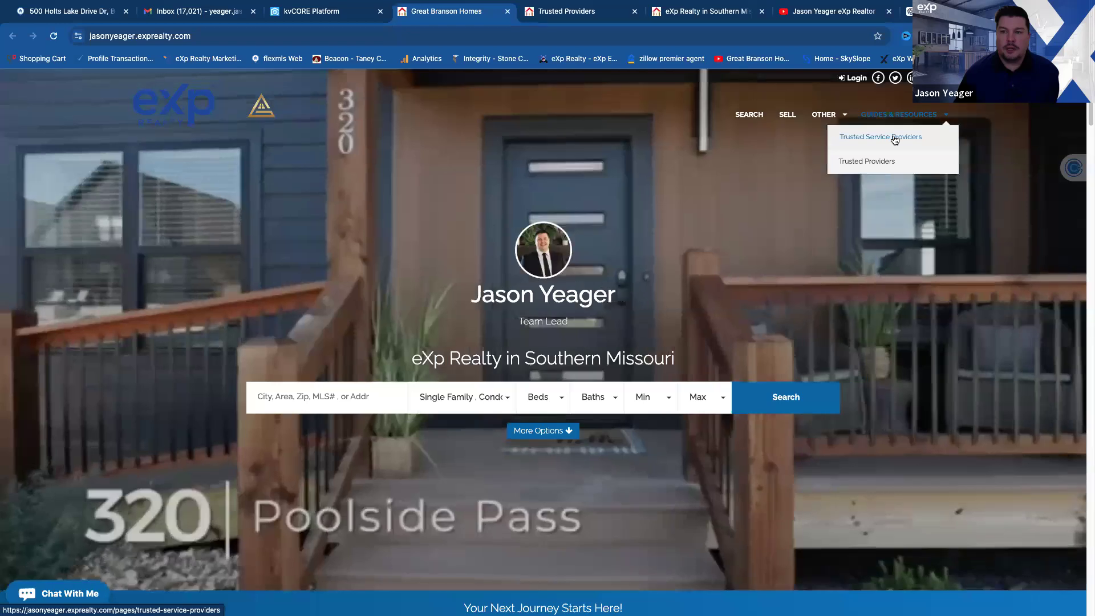
click(895, 140)
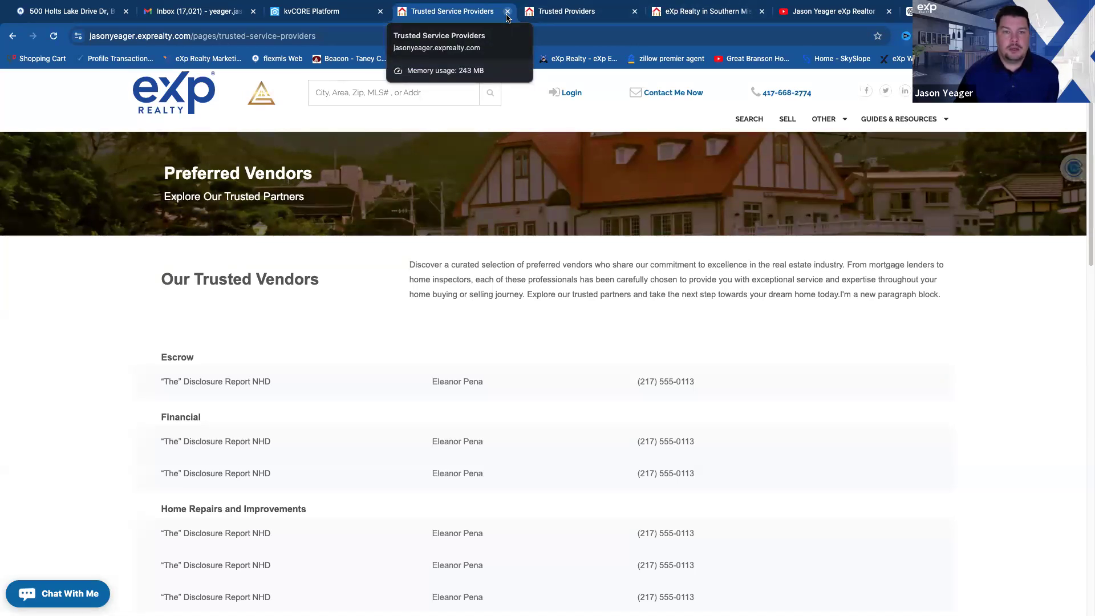
click(508, 12)
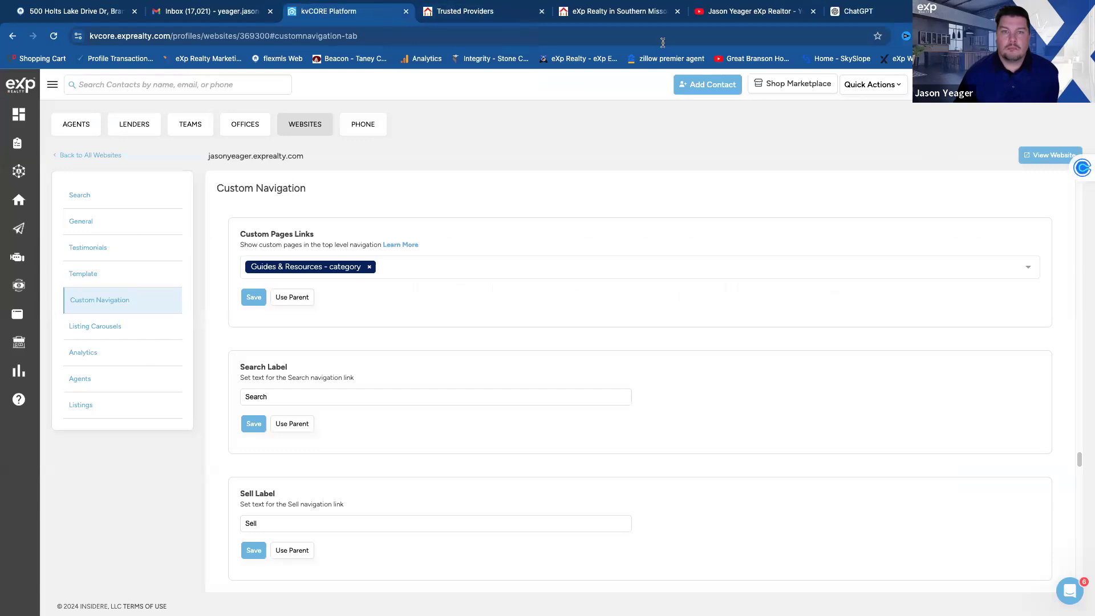
click(542, 14)
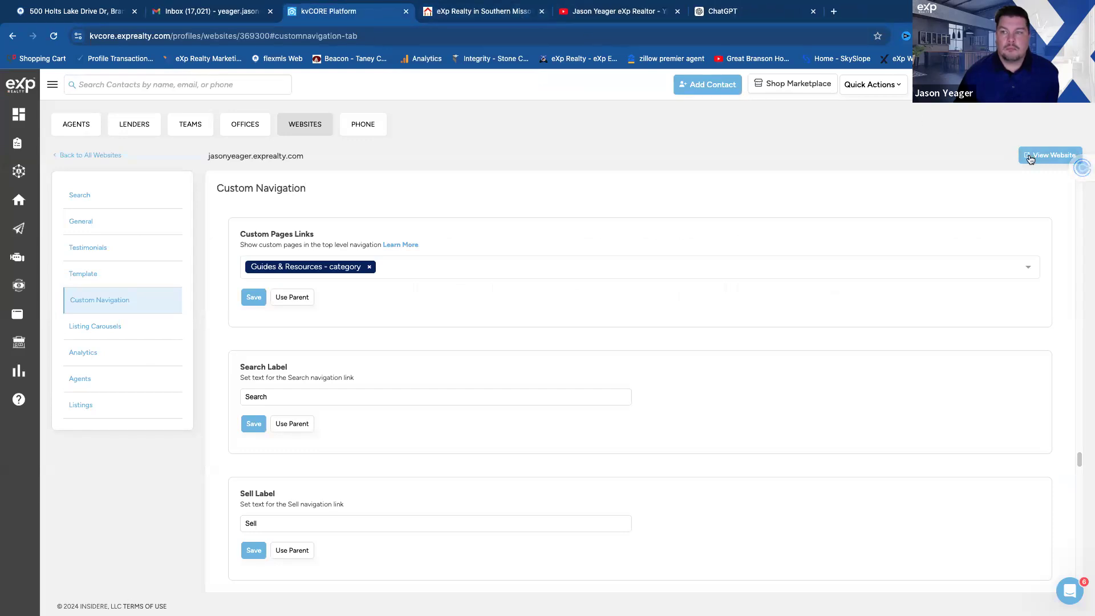
Step: Reopen the live website and view the Trusted Providers page from its Guides & Resources navigation
click(1037, 154)
click(912, 114)
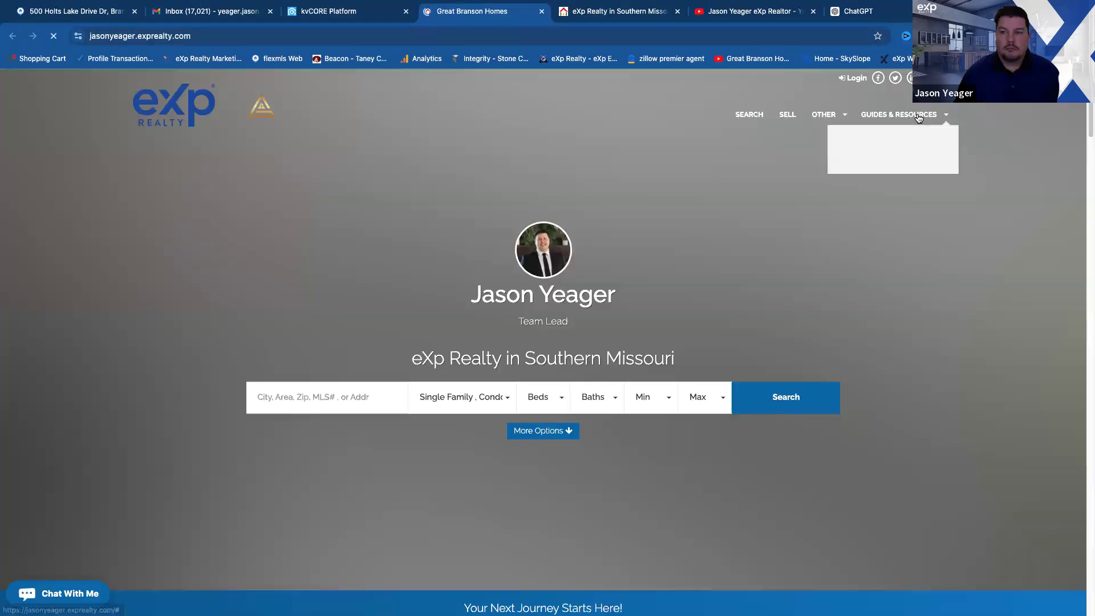
click(871, 162)
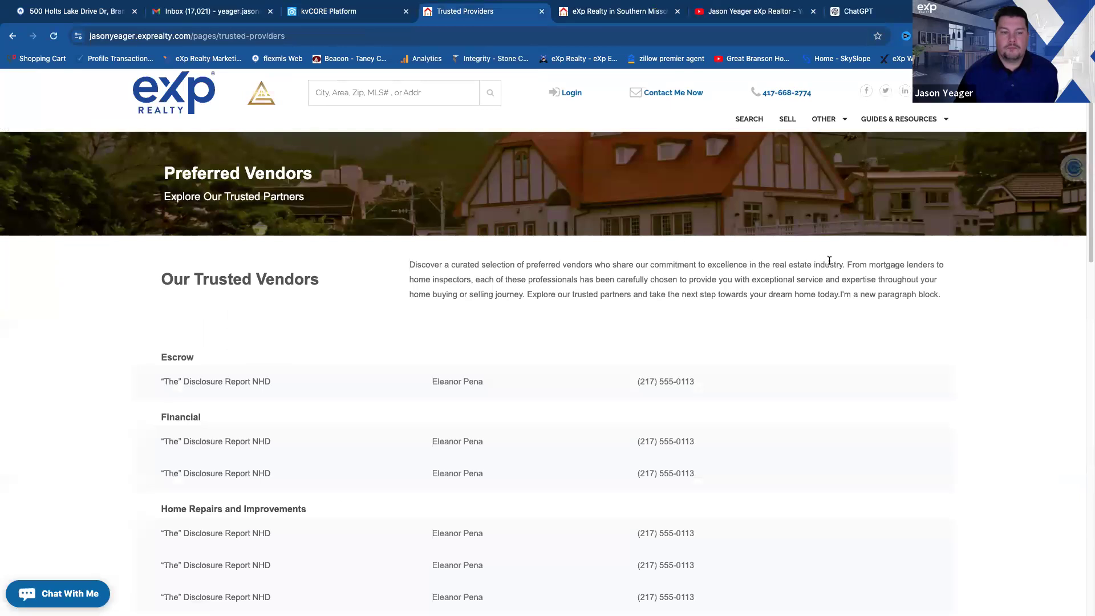
Step: Return to kvCORE, open the website's Pages section, and look through the available templates and page categories
click(365, 12)
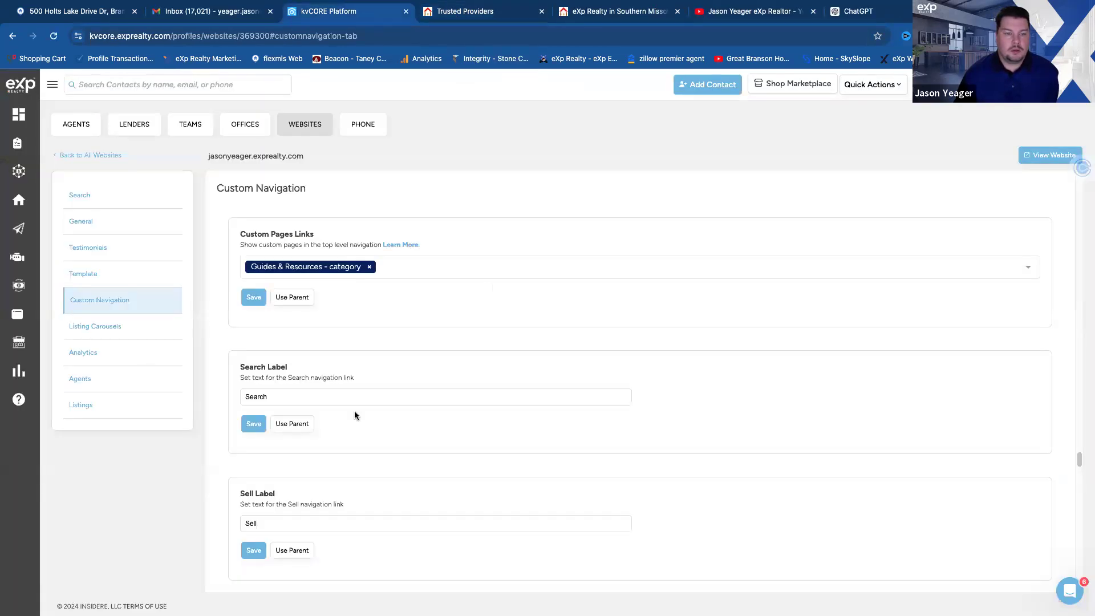
scroll(317, 404, down, 3)
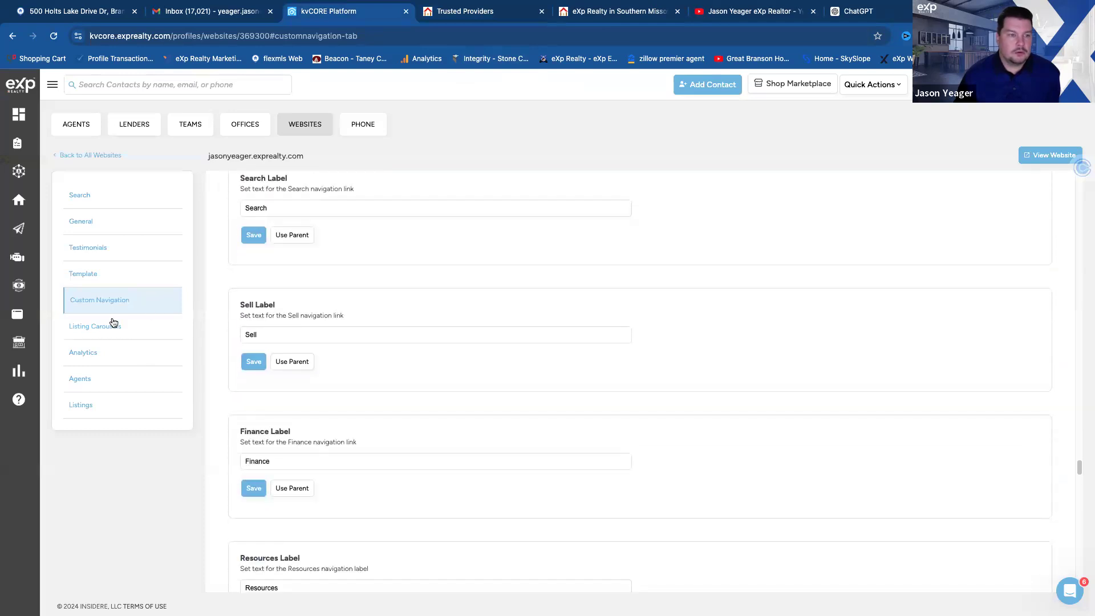
mouse_move(13, 315)
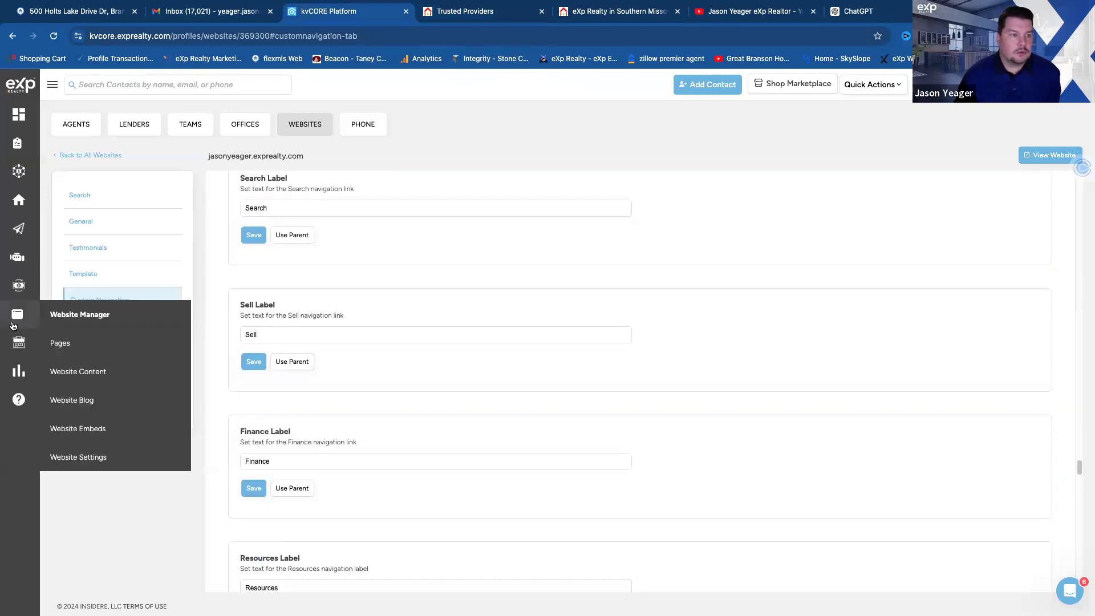
click(57, 343)
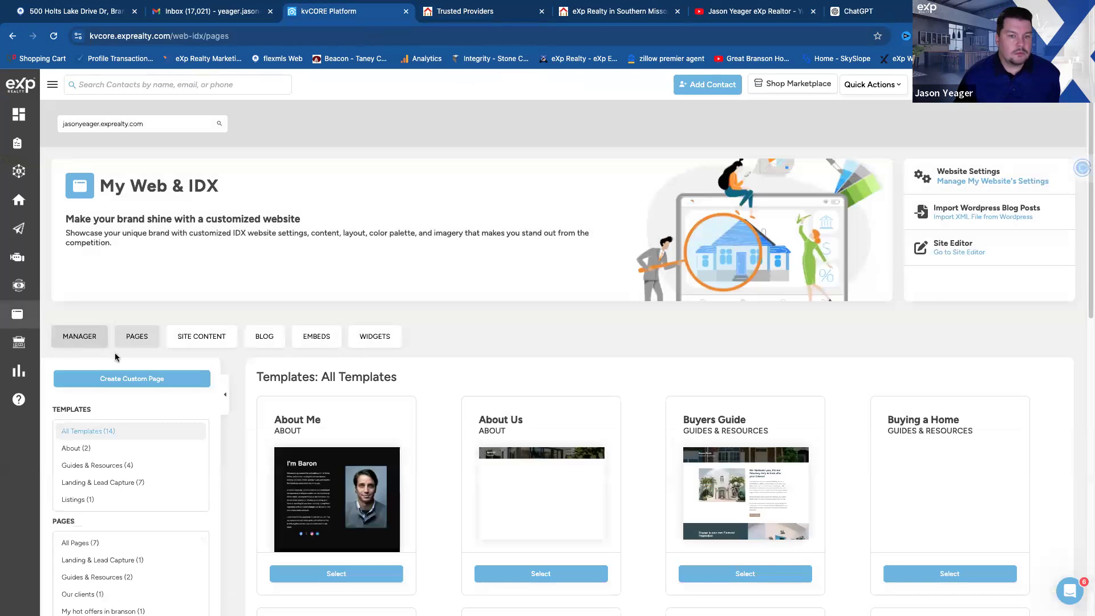
scroll(111, 474, down, 2)
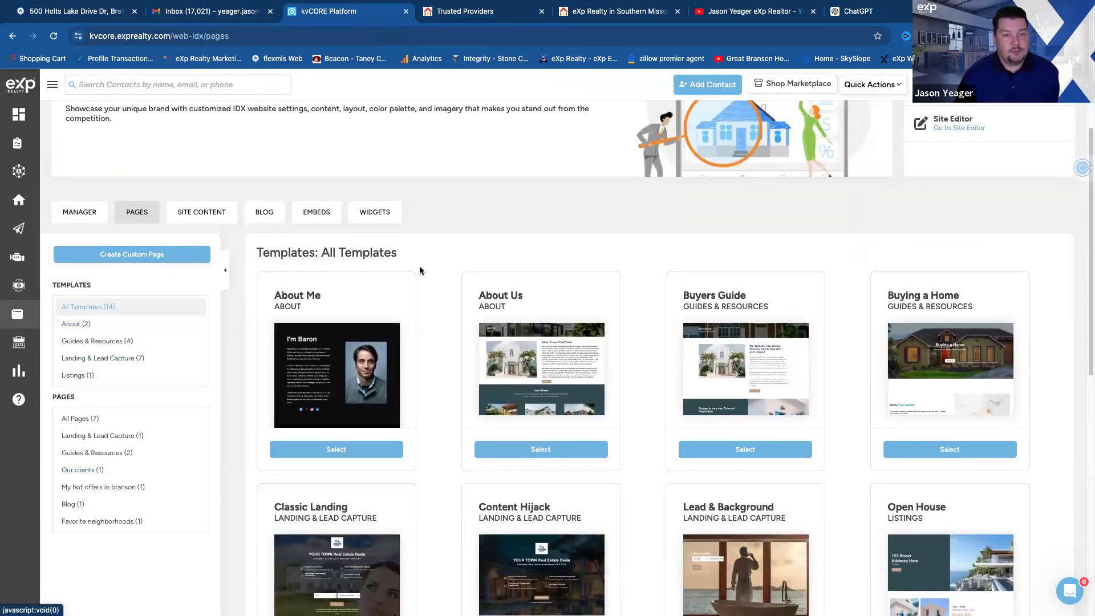
scroll(622, 504, down, 2)
scroll(621, 504, down, 2)
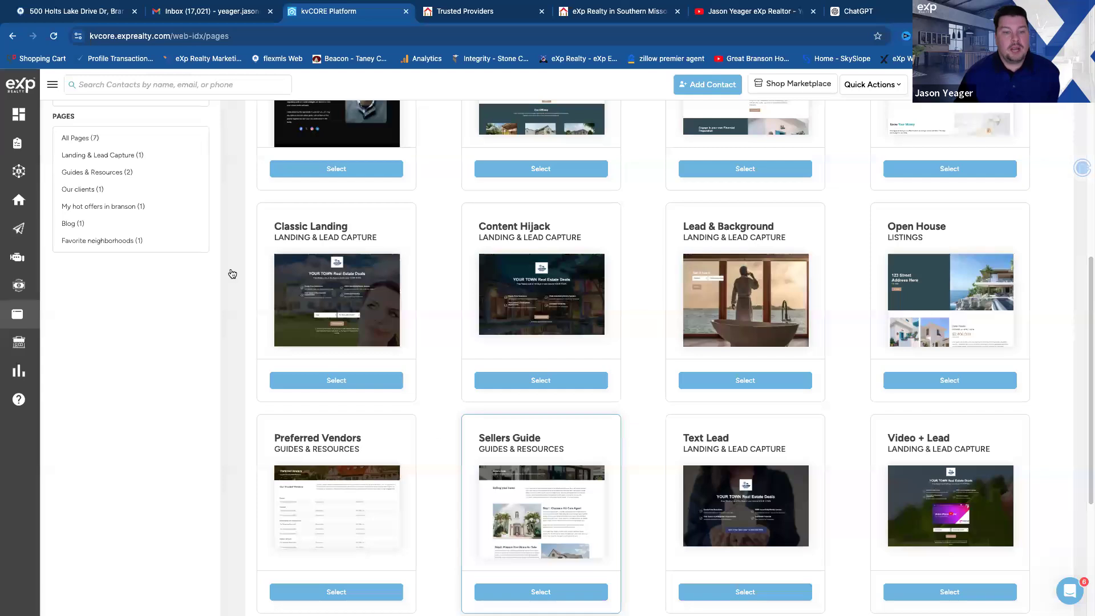
scroll(86, 114, down, 1)
scroll(122, 208, up, 1)
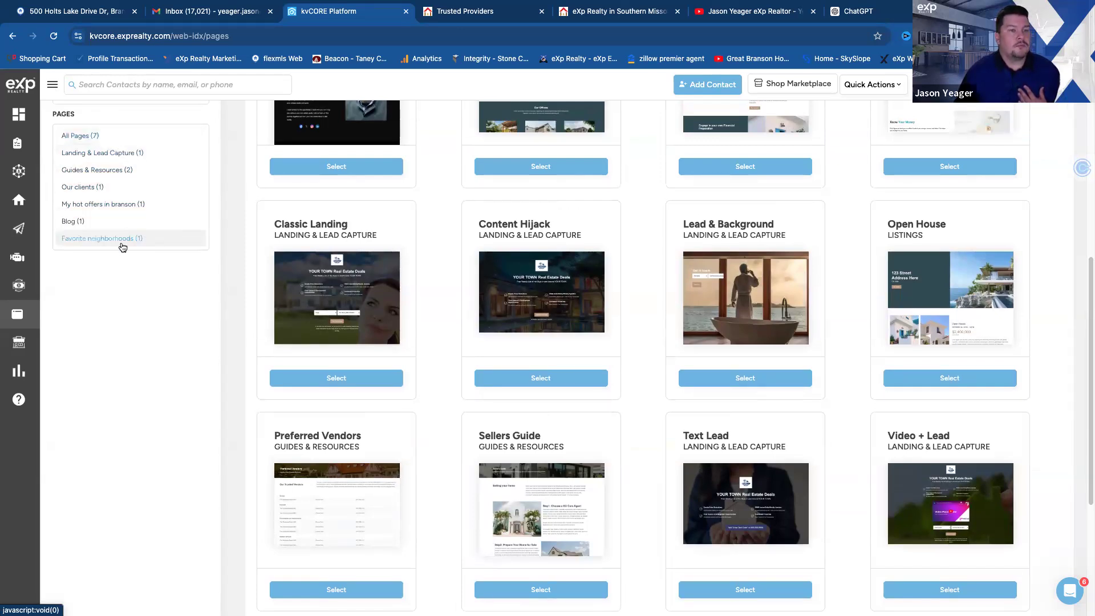
Step: Remove the duplicate Trusted Service Providers page from the Guides & Resources pages
click(97, 171)
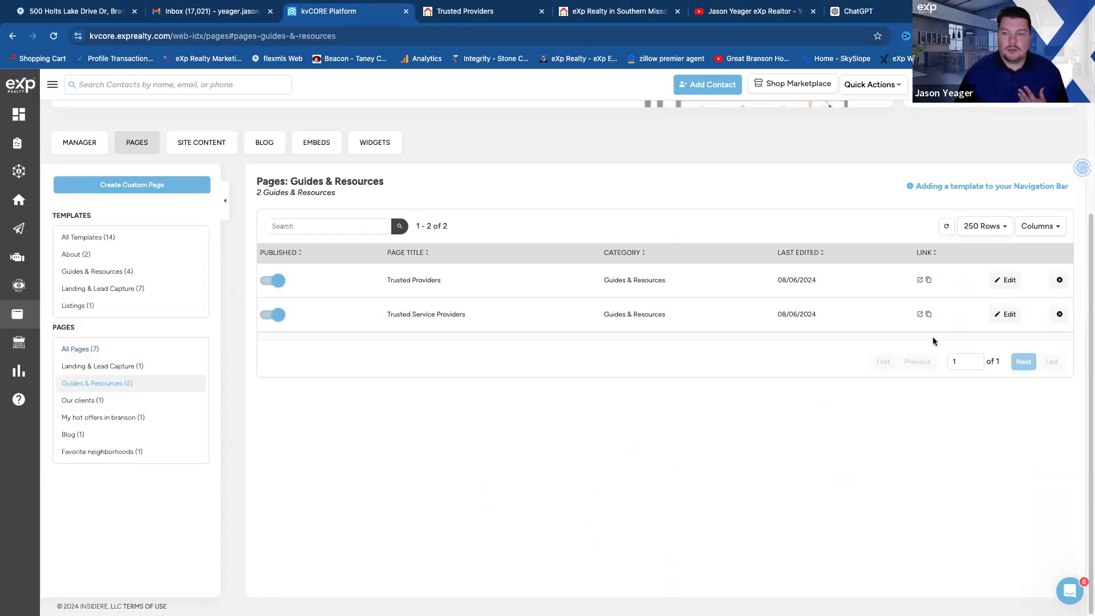
click(1060, 314)
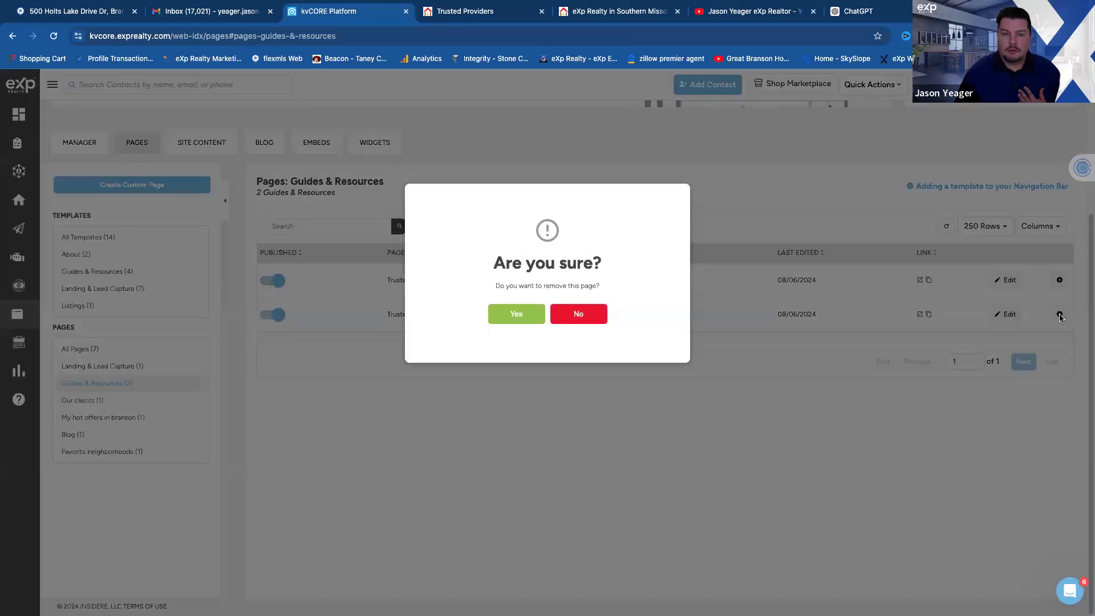
click(516, 315)
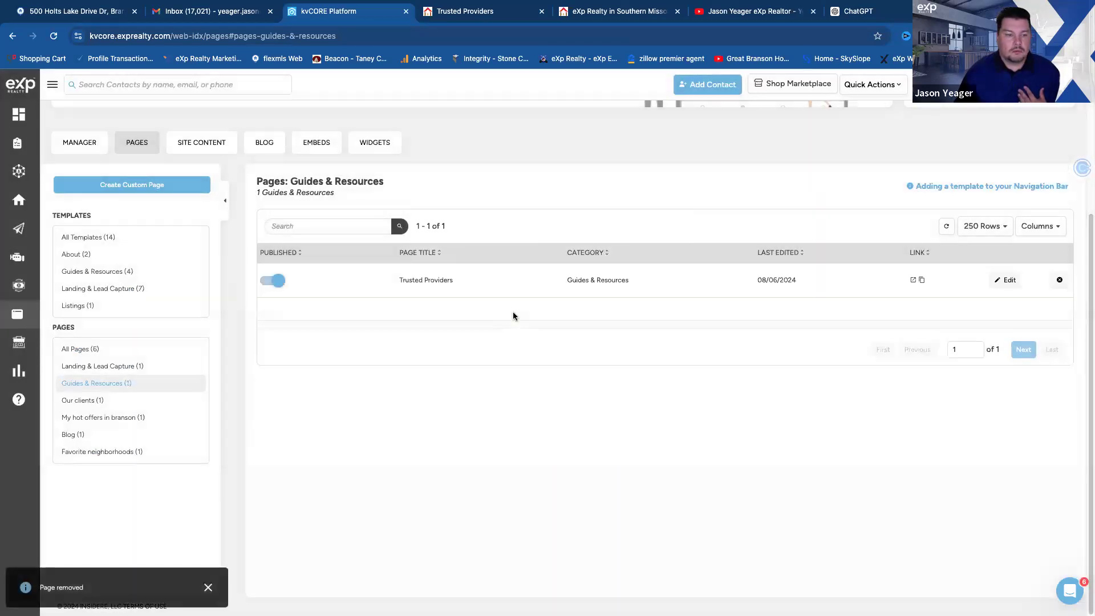
drag(946, 255, 824, 240)
click(824, 240)
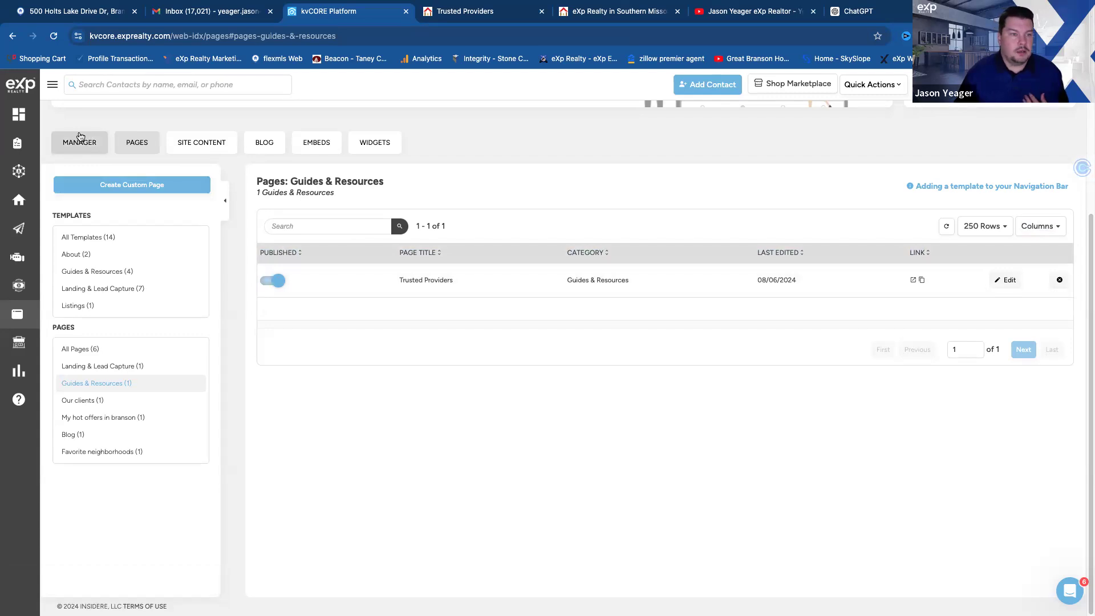
Step: Add the old resource Pros and Cons of Vacation Rental Investing to the website's Custom Pages Links and save
mouse_move(18, 311)
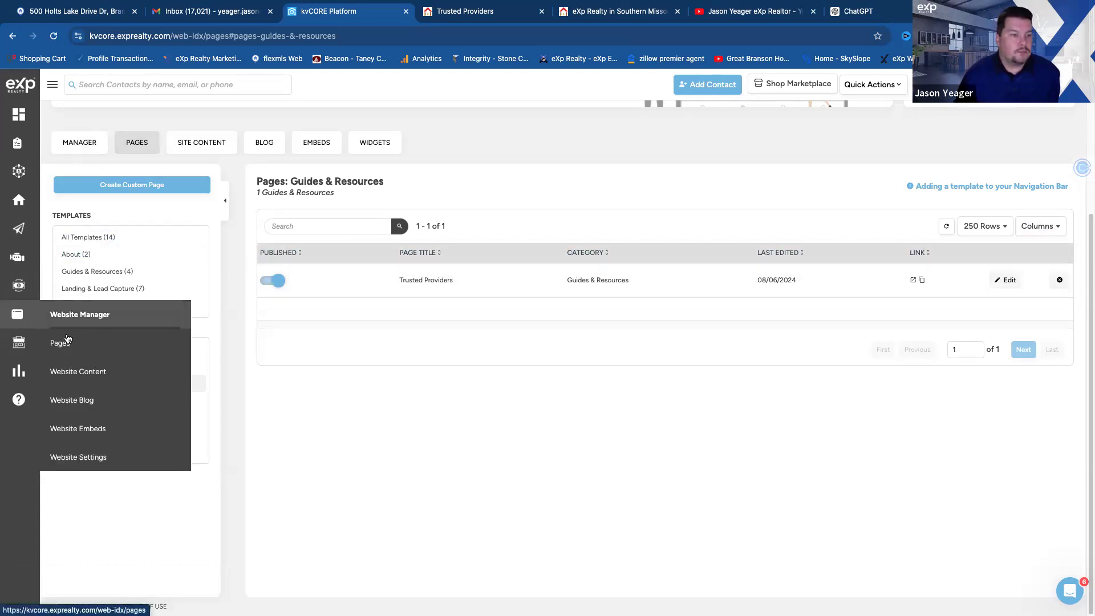
click(78, 463)
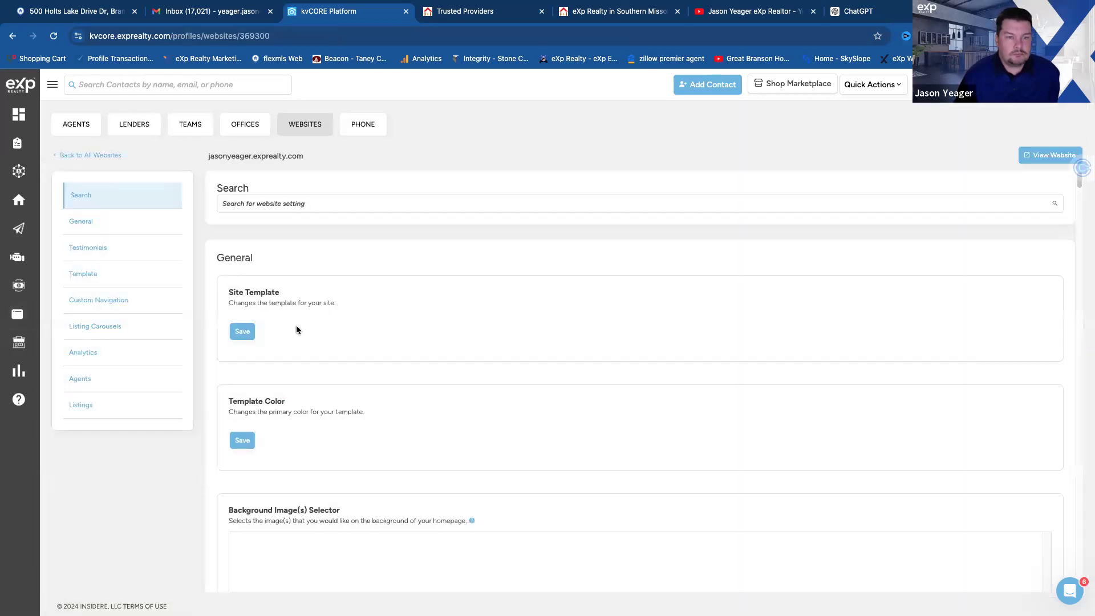
click(88, 302)
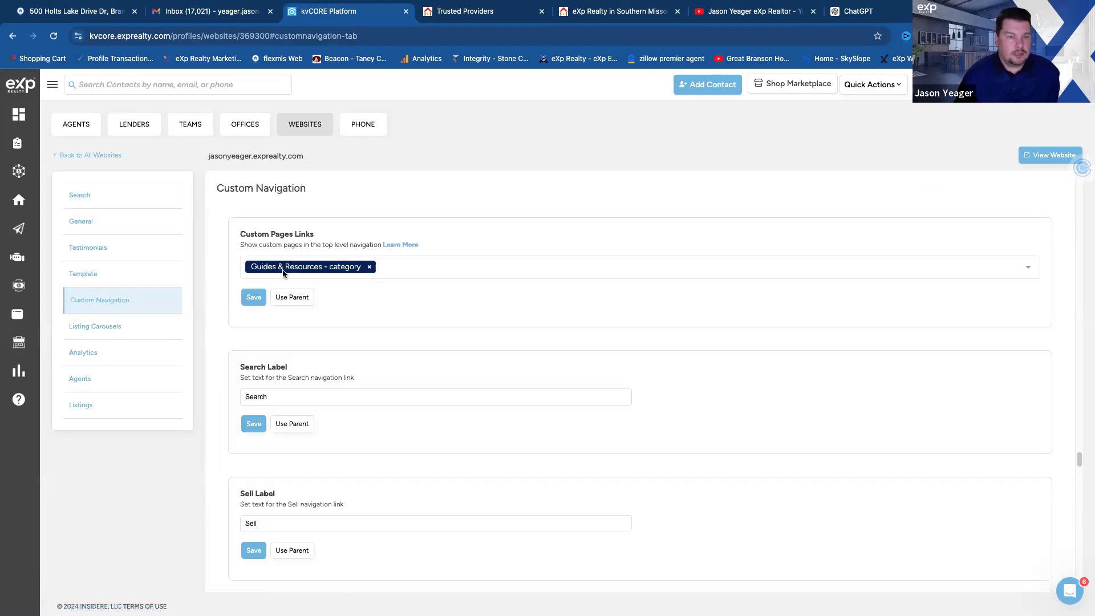
click(399, 271)
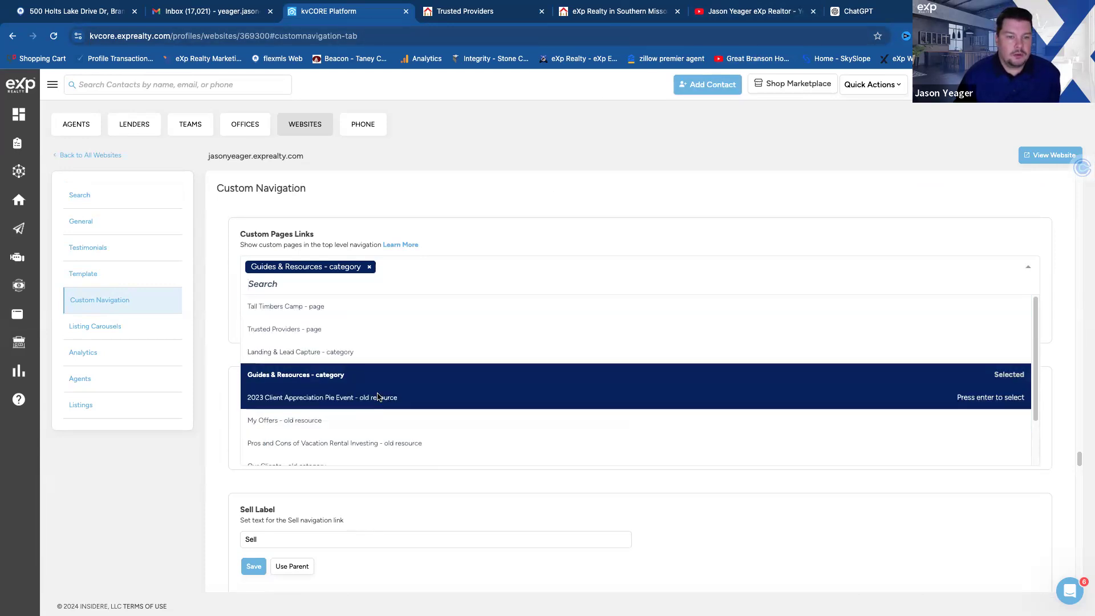
scroll(378, 393, down, 1)
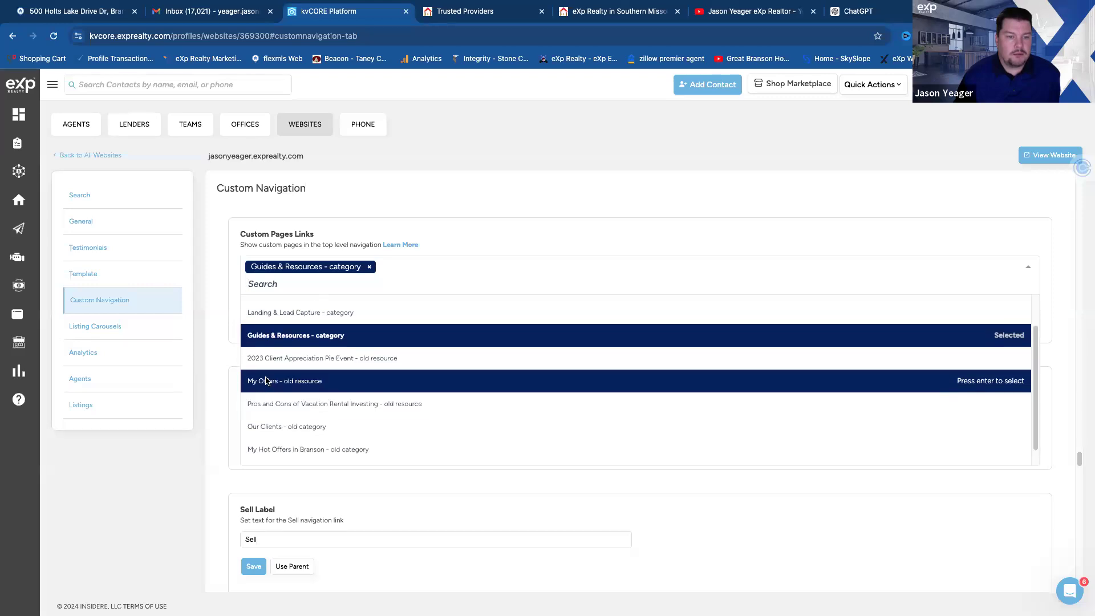
click(317, 405)
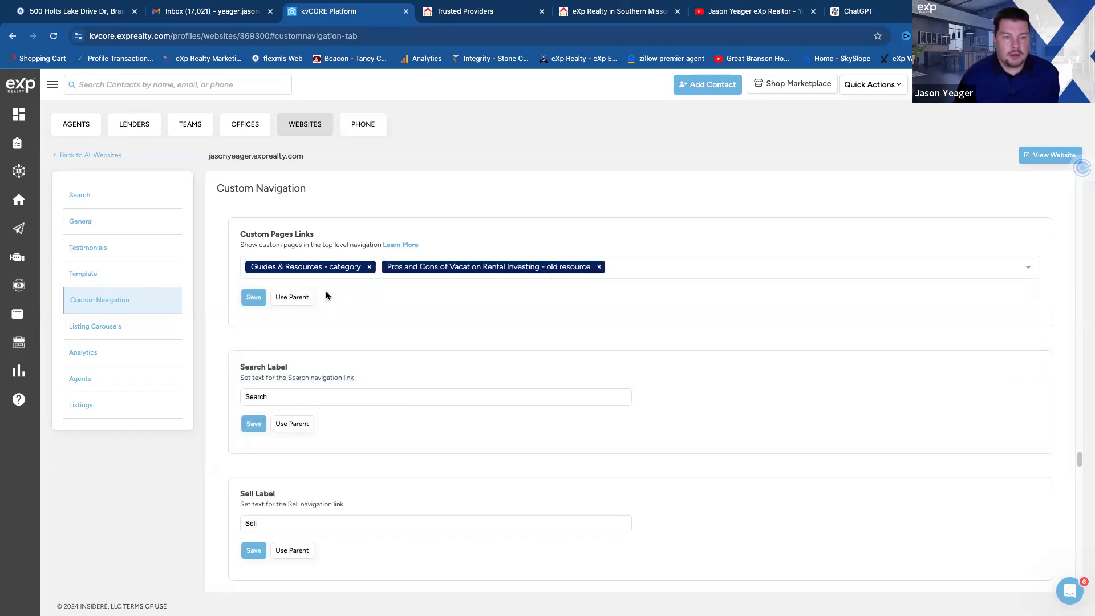
click(253, 298)
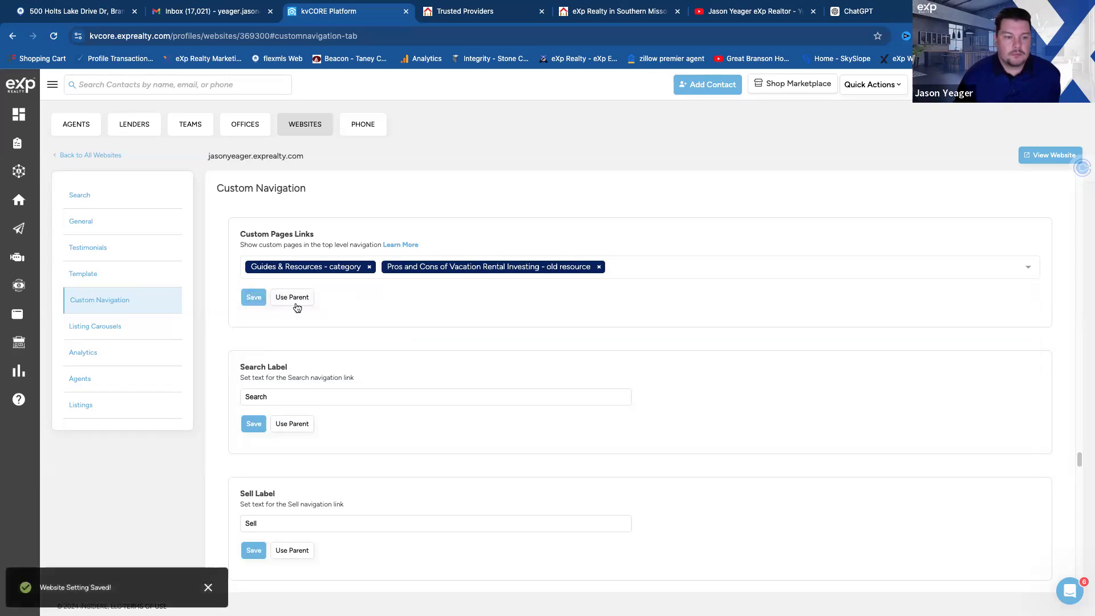
Step: View the live website and check its top navigation for the Pros and Cons of Vacation Rental Investing link
click(1035, 155)
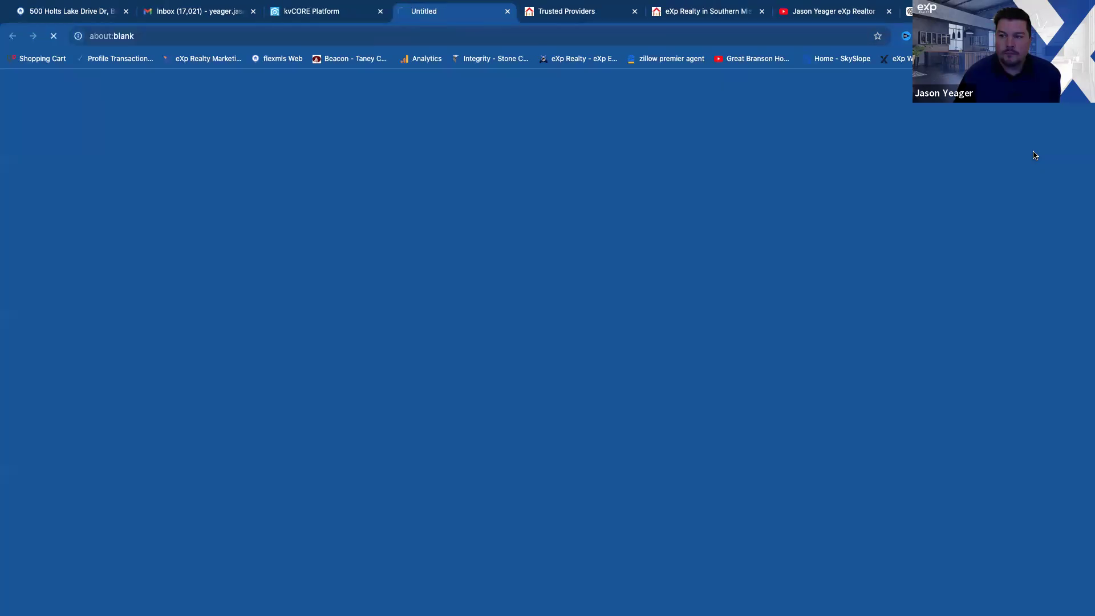
click(636, 12)
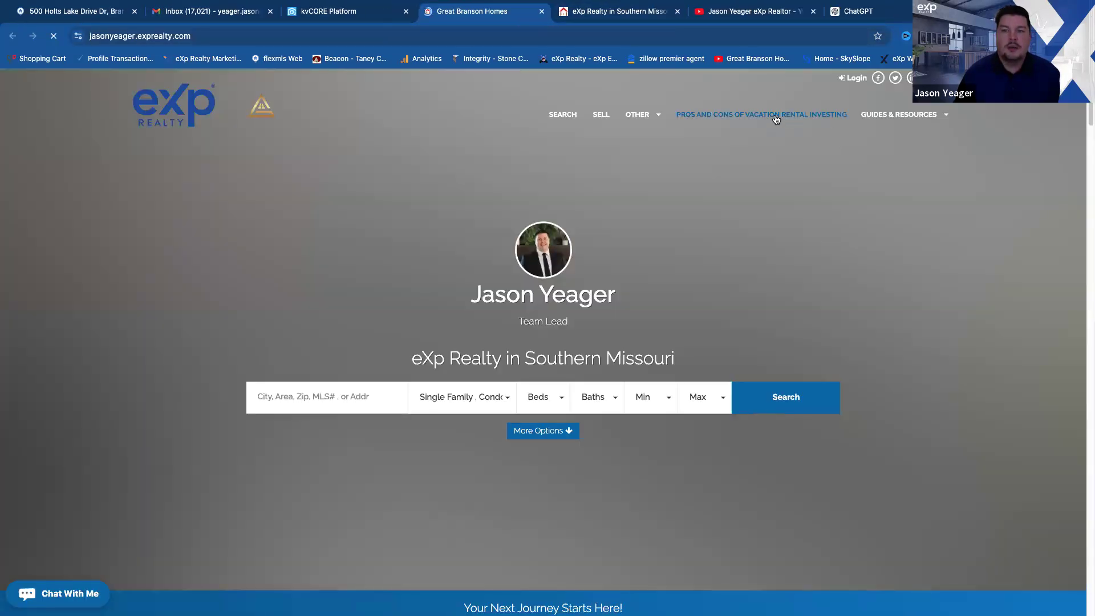
mouse_move(935, 117)
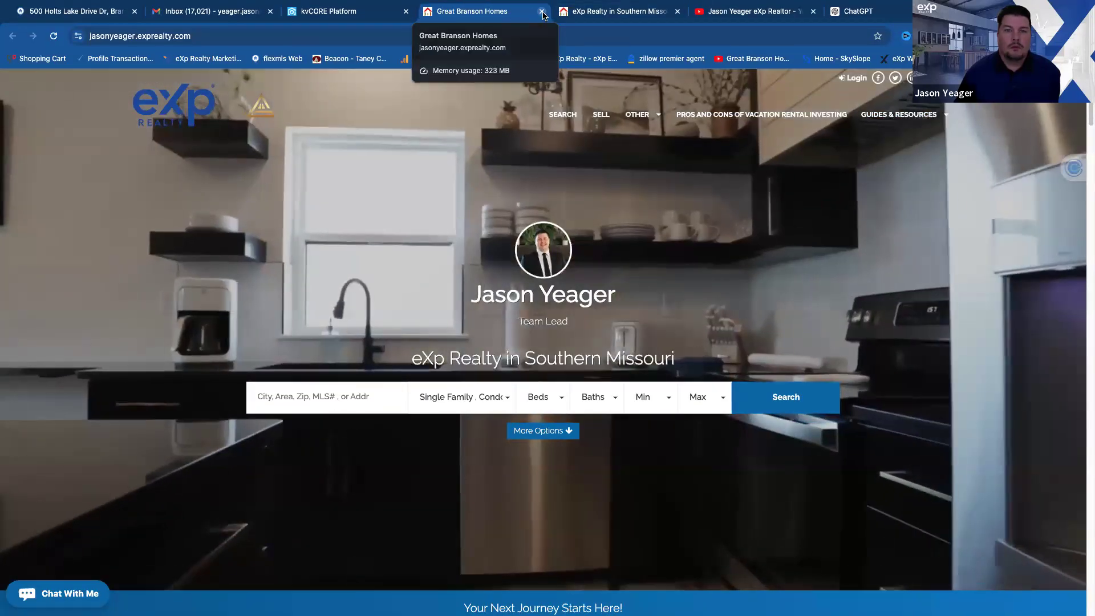
Step: Return to kvCORE, remove Pros and Cons of Vacation Rental Investing from the Custom Pages Links, and save
click(541, 12)
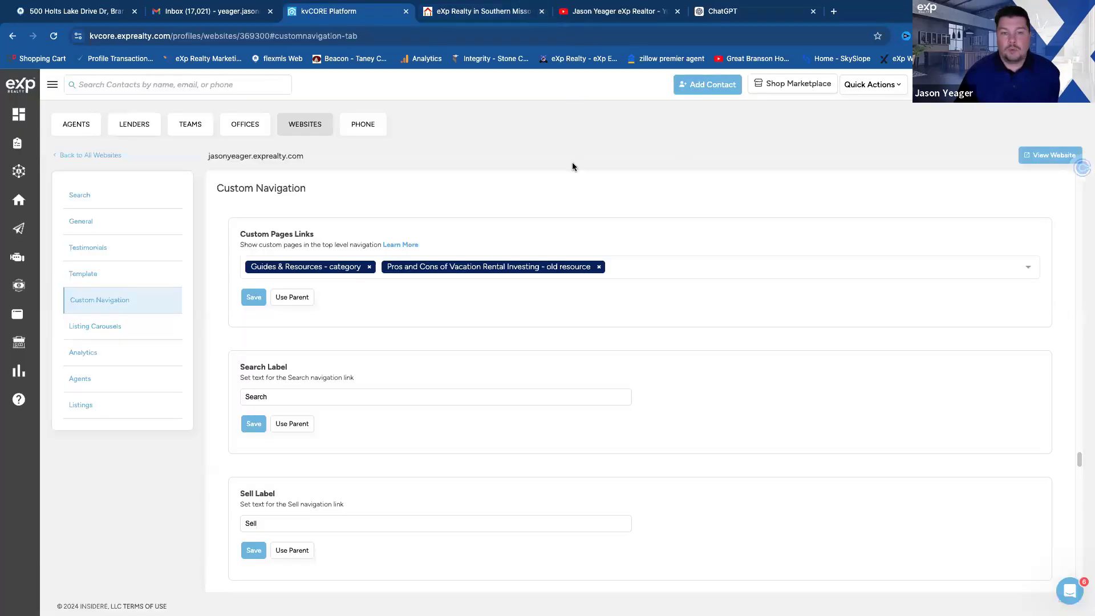
click(599, 267)
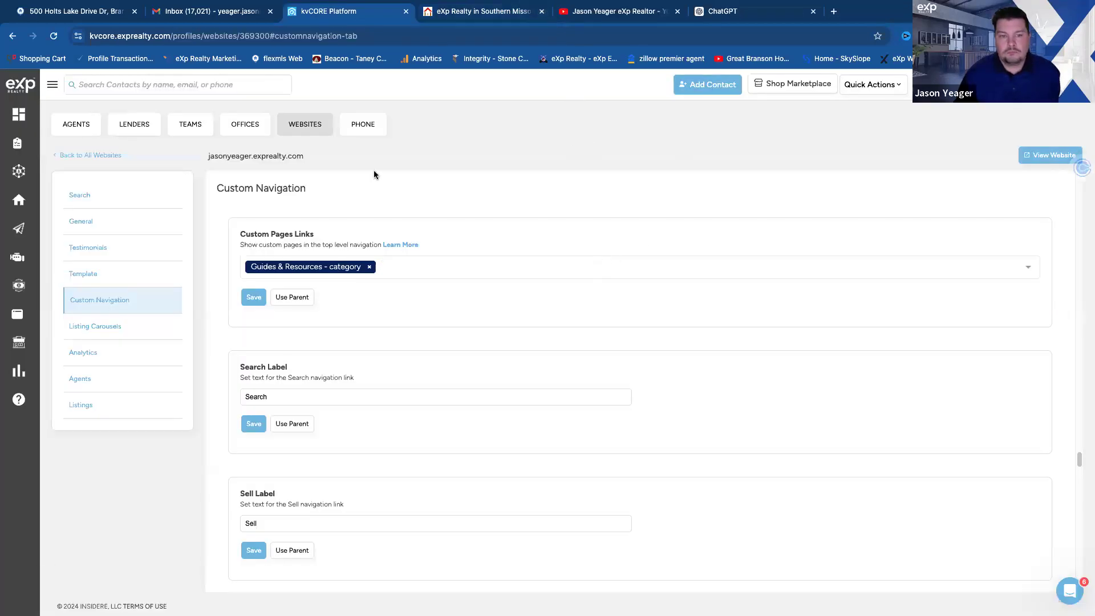
click(251, 299)
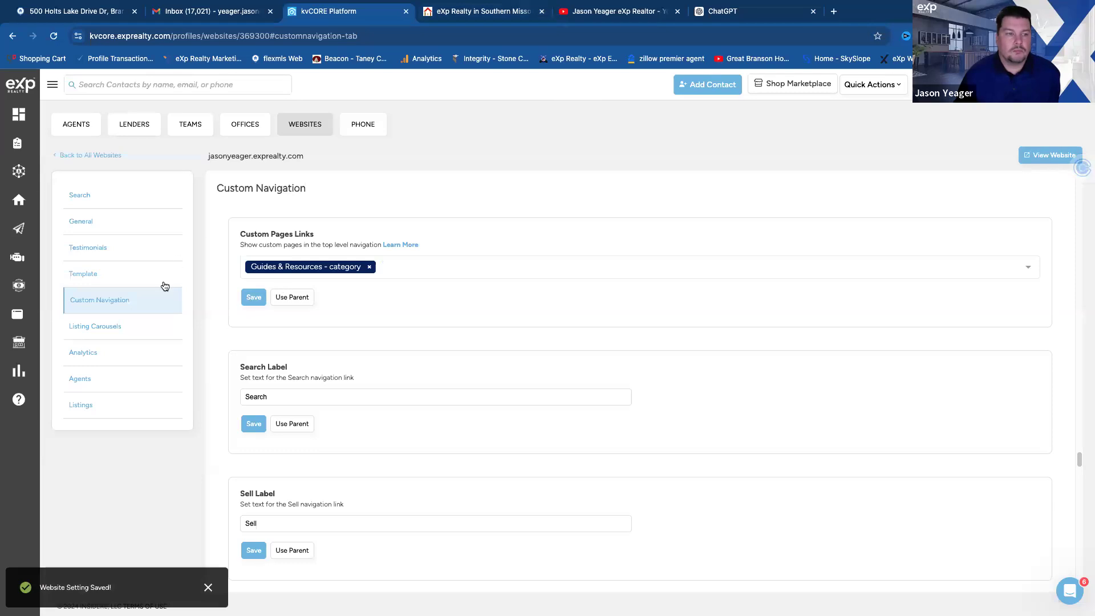
Step: Go to the website's Pages section and open the About Me template in the page editor
mouse_move(17, 315)
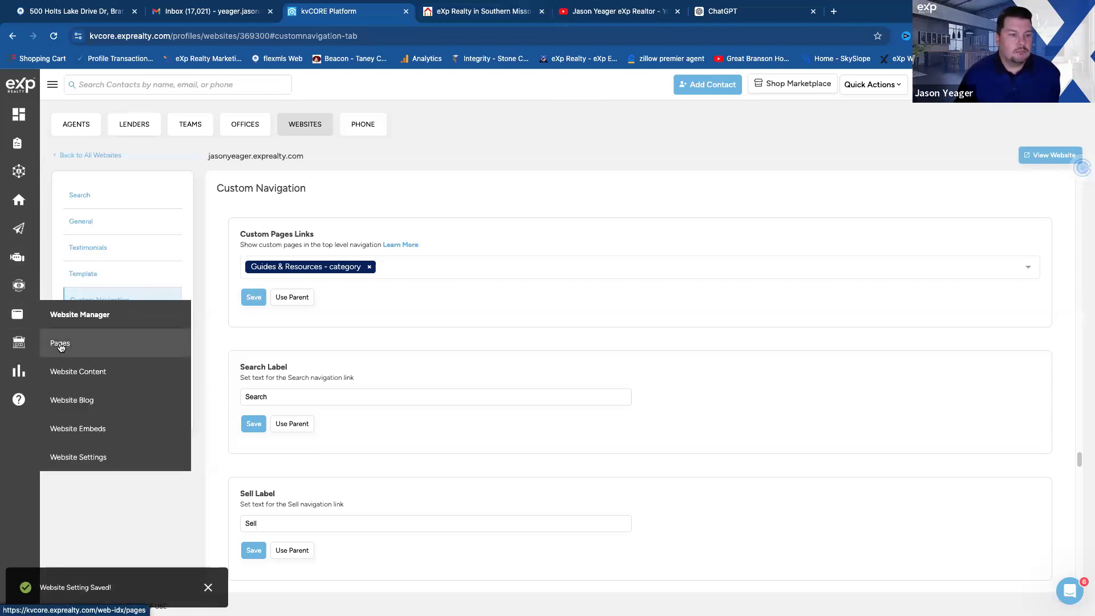
click(60, 343)
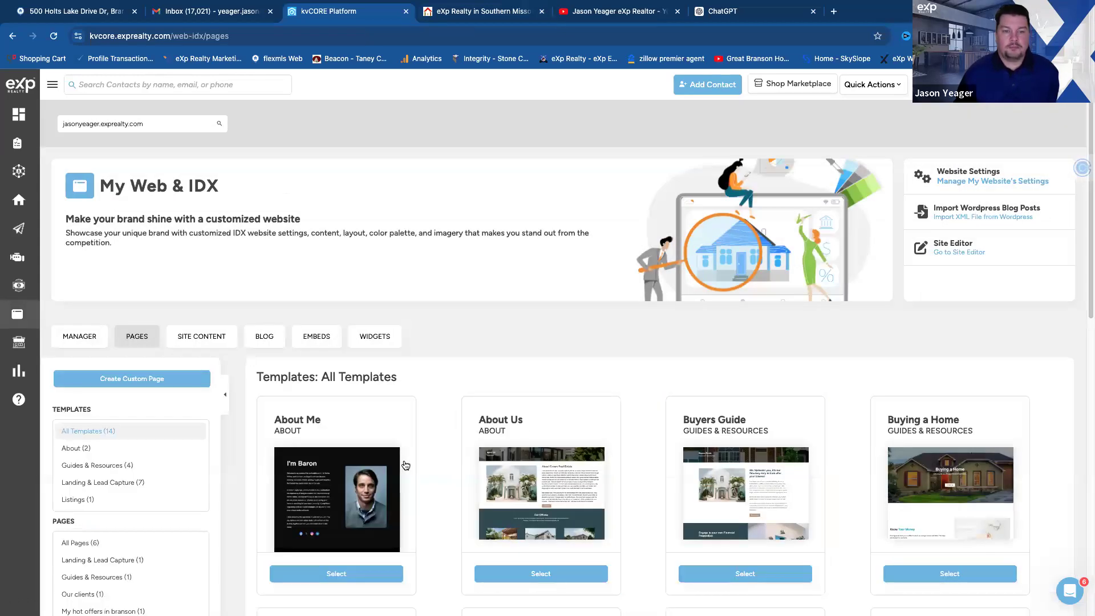
click(365, 468)
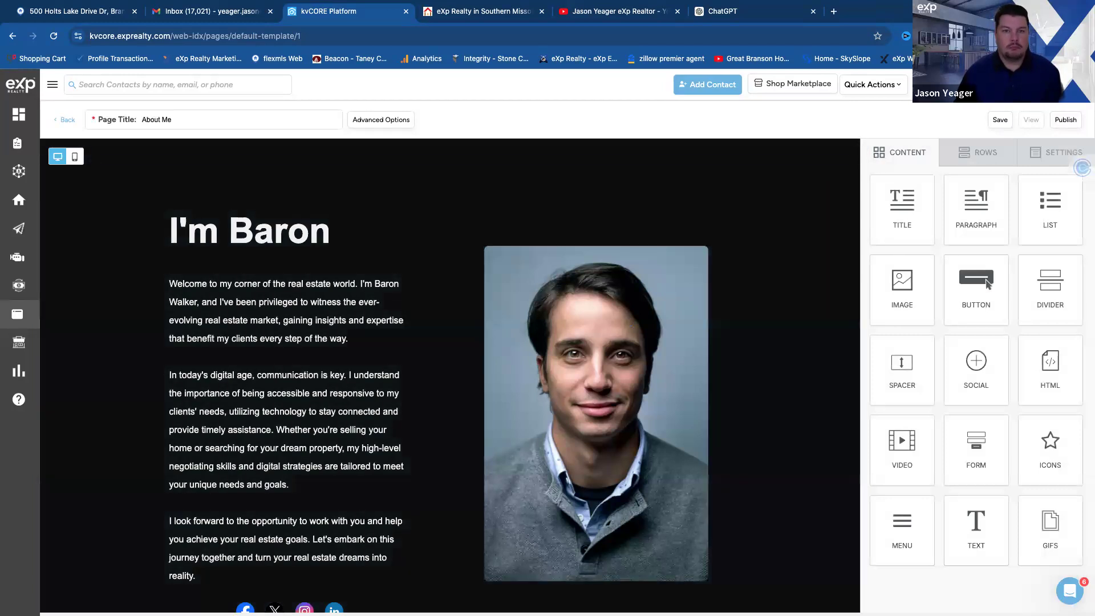
Step: Open the live website's homepage and review its sections, including featured areas, testimonials, listings and the agent's About section
click(469, 16)
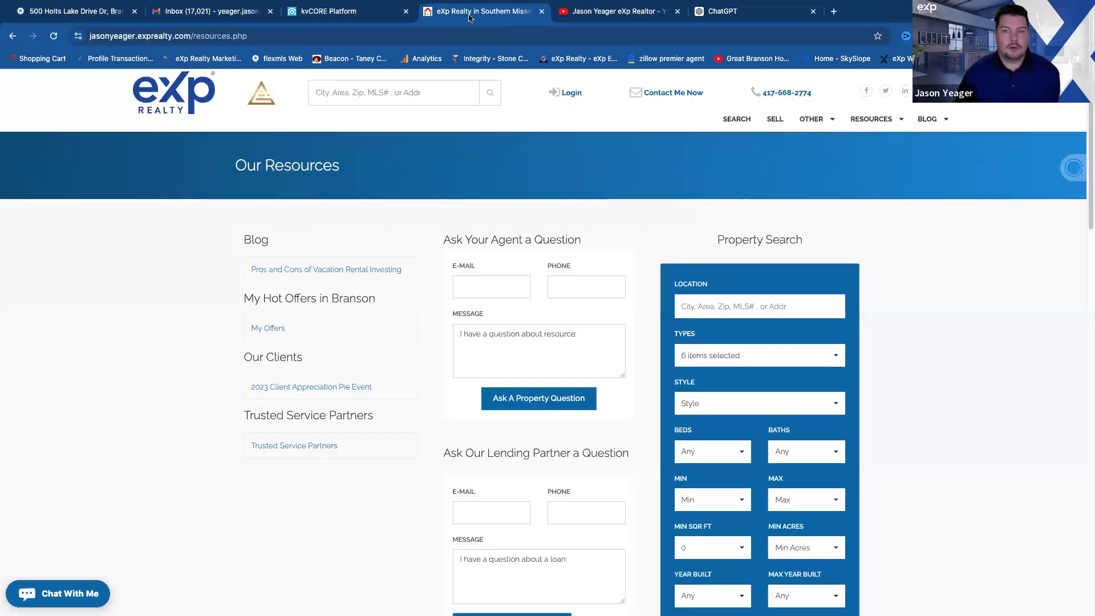
click(158, 98)
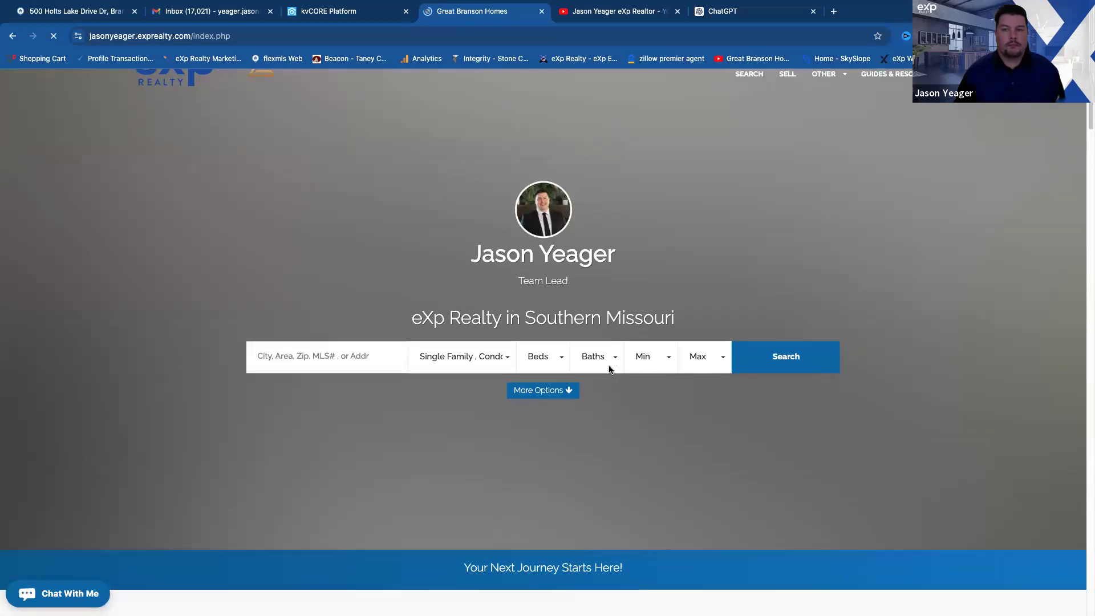
scroll(616, 370, down, 8)
scroll(613, 368, down, 10)
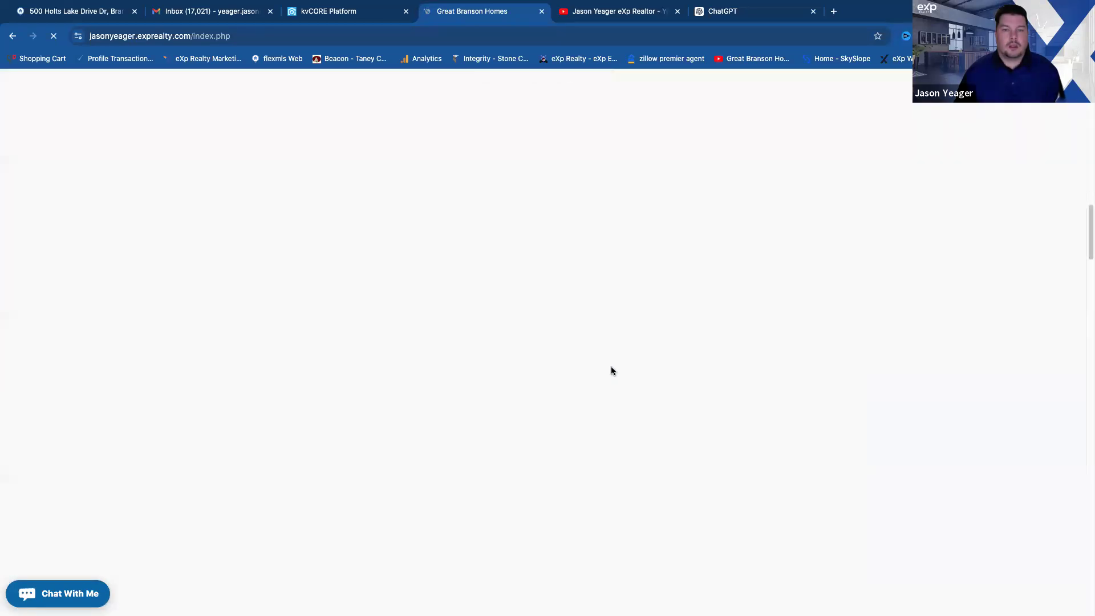
scroll(603, 372, down, 10)
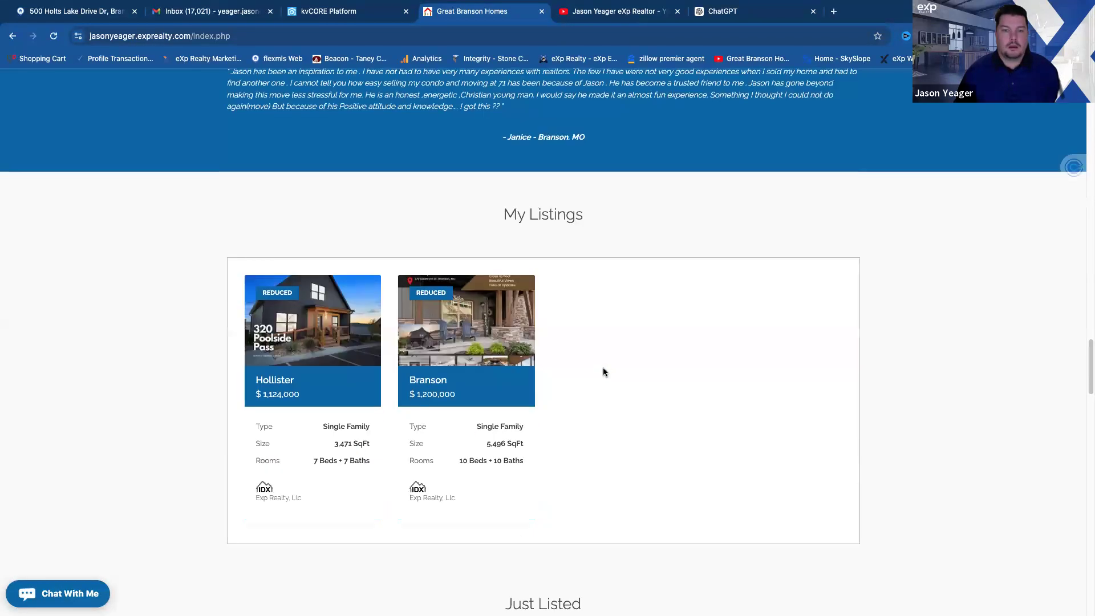
scroll(603, 372, down, 12)
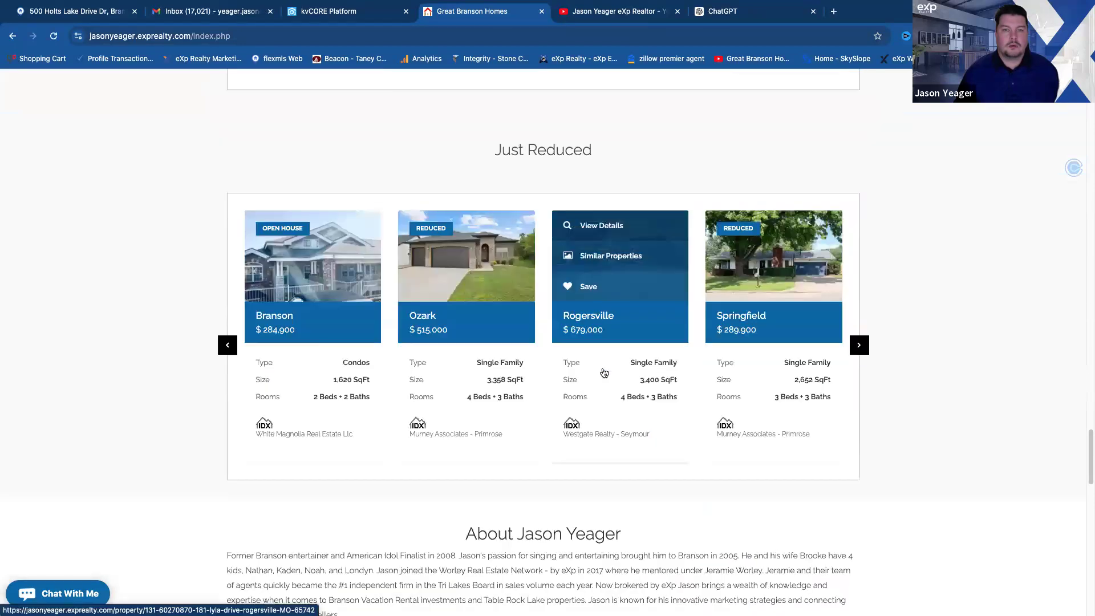
scroll(604, 372, down, 1)
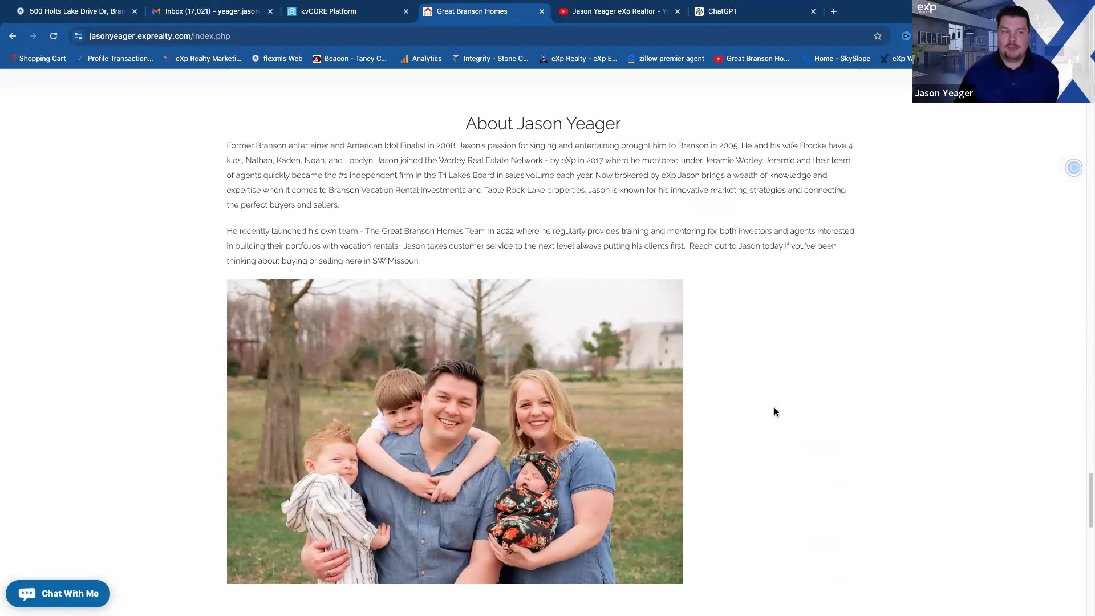
scroll(775, 412, down, 10)
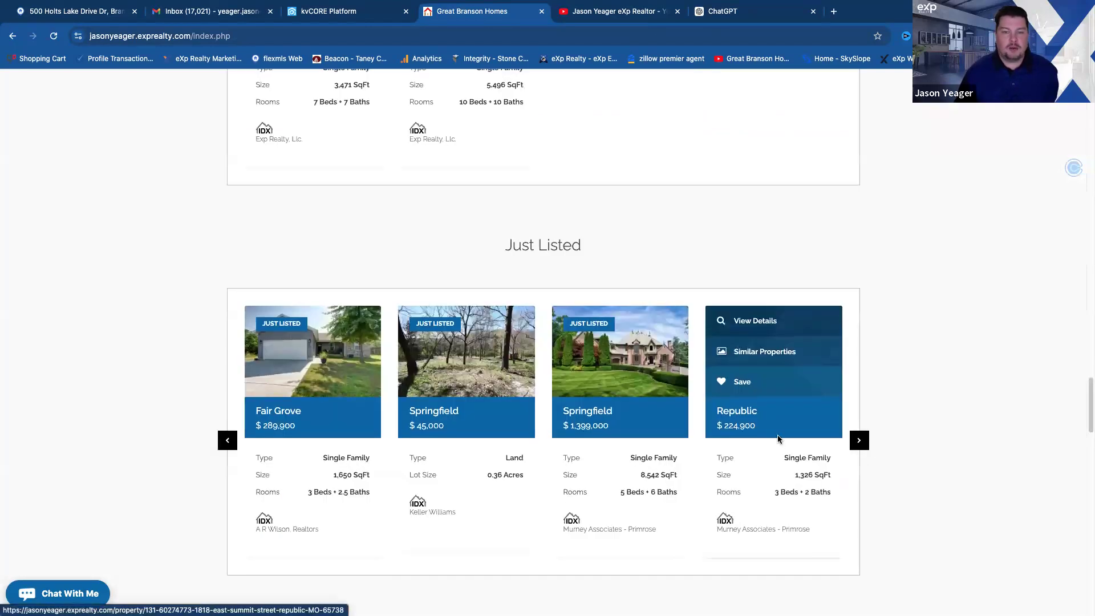
scroll(765, 430, up, 3)
scroll(761, 433, up, 10)
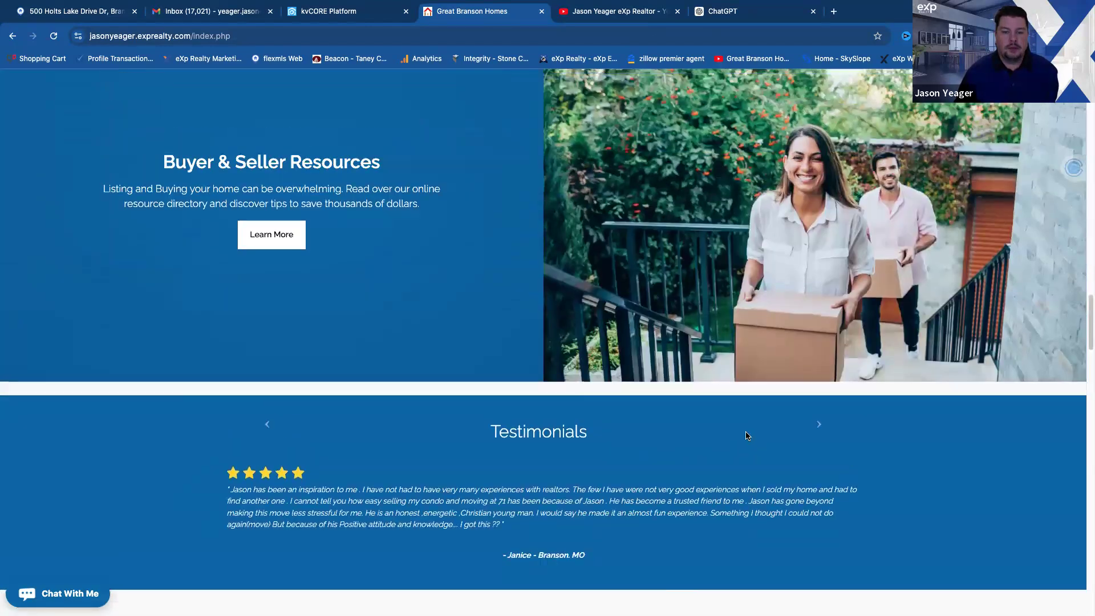
scroll(746, 436, up, 9)
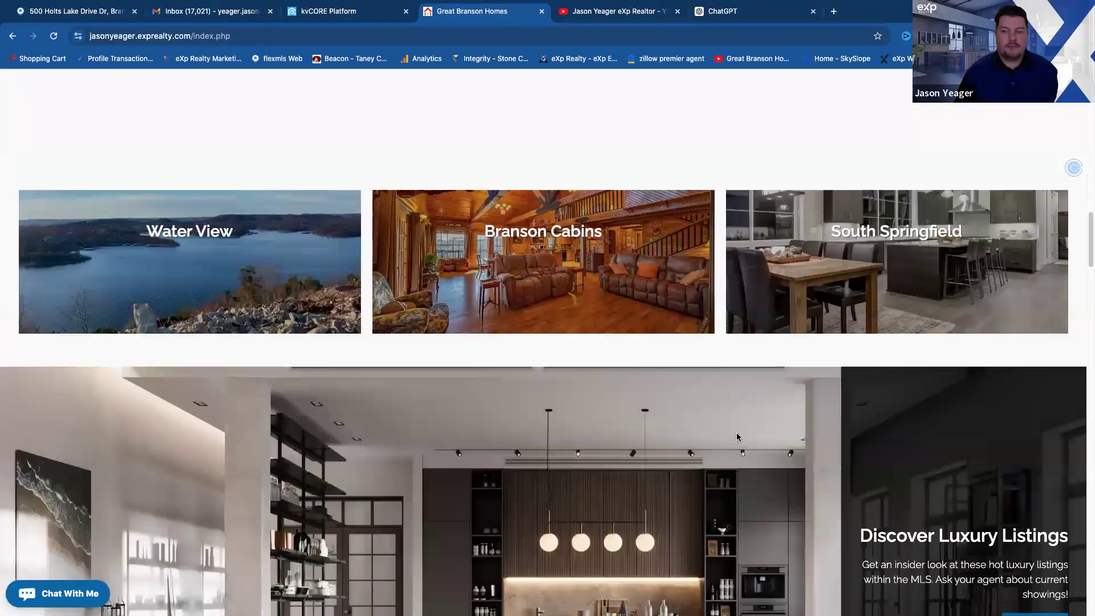
scroll(736, 437, up, 12)
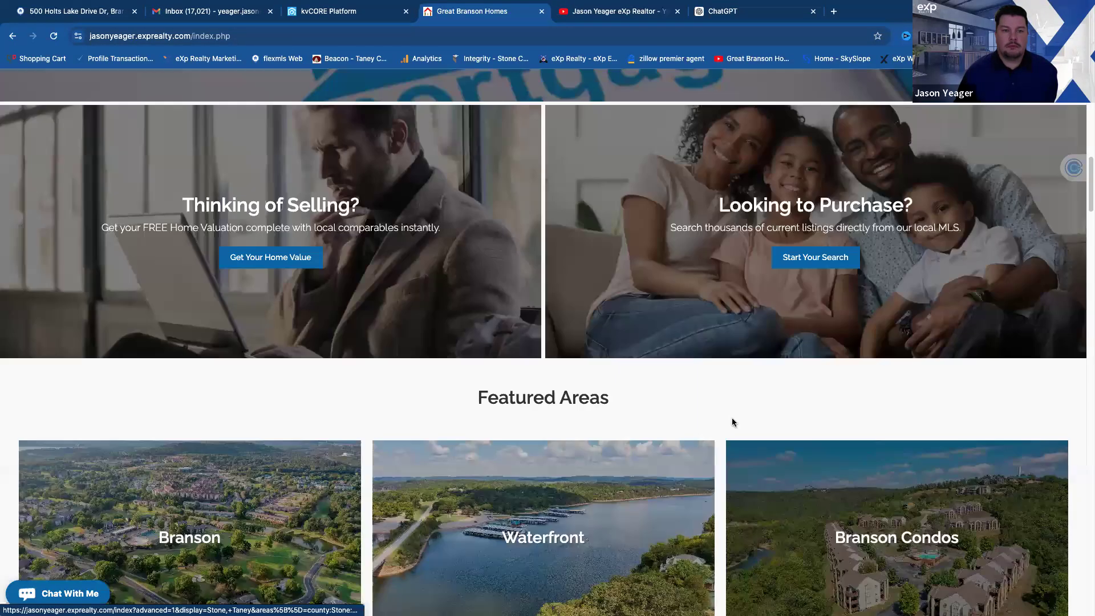
scroll(733, 422, up, 8)
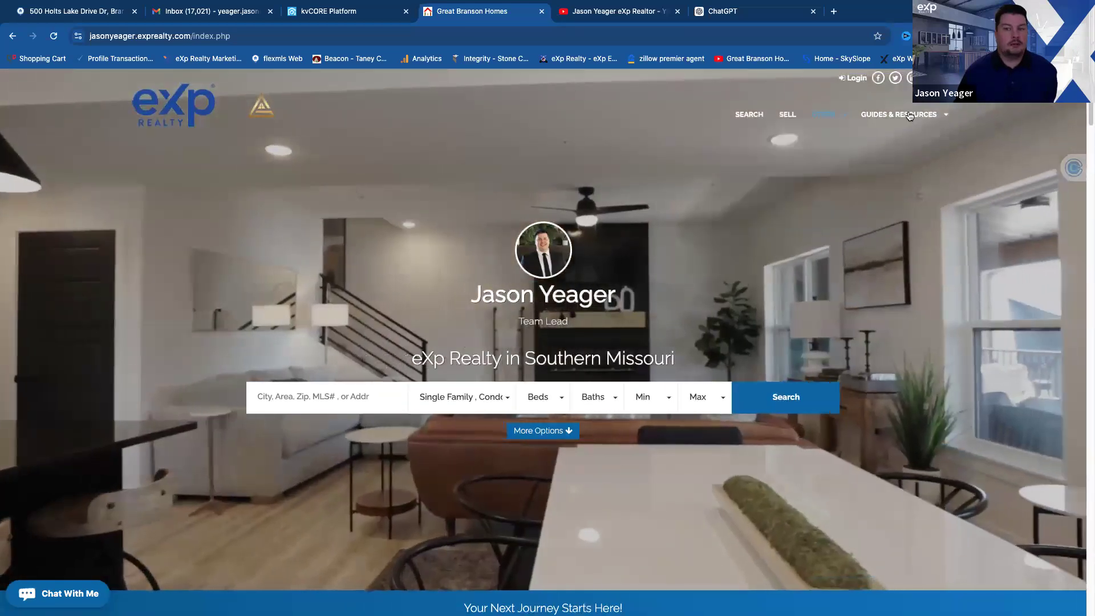
Step: Open the Agent Profile page from the live site's Other navigation and review its biography, photo and contact information
mouse_move(919, 112)
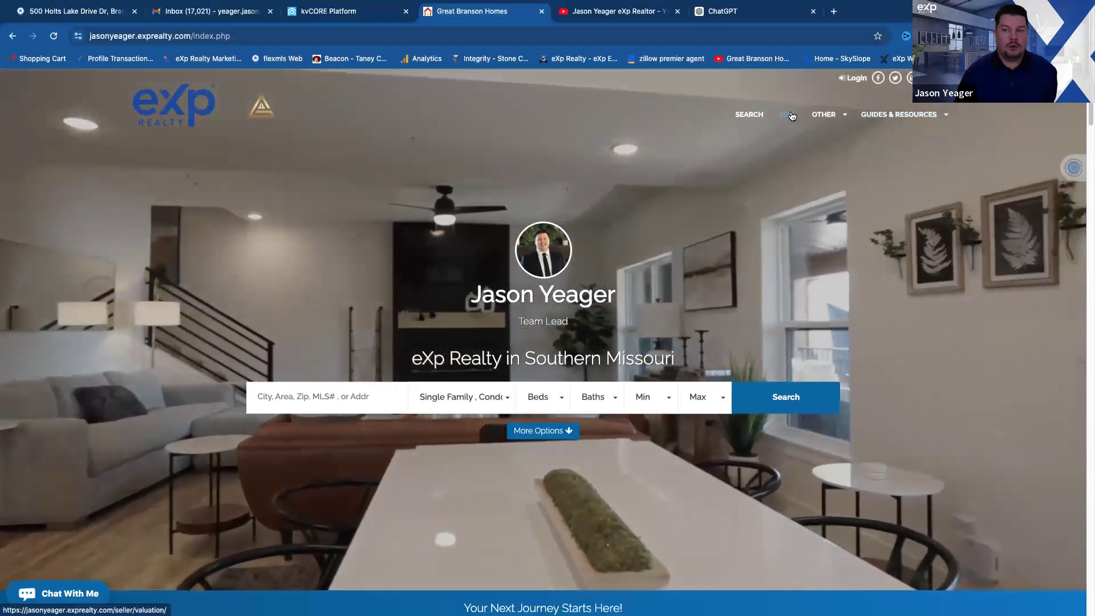
mouse_move(832, 117)
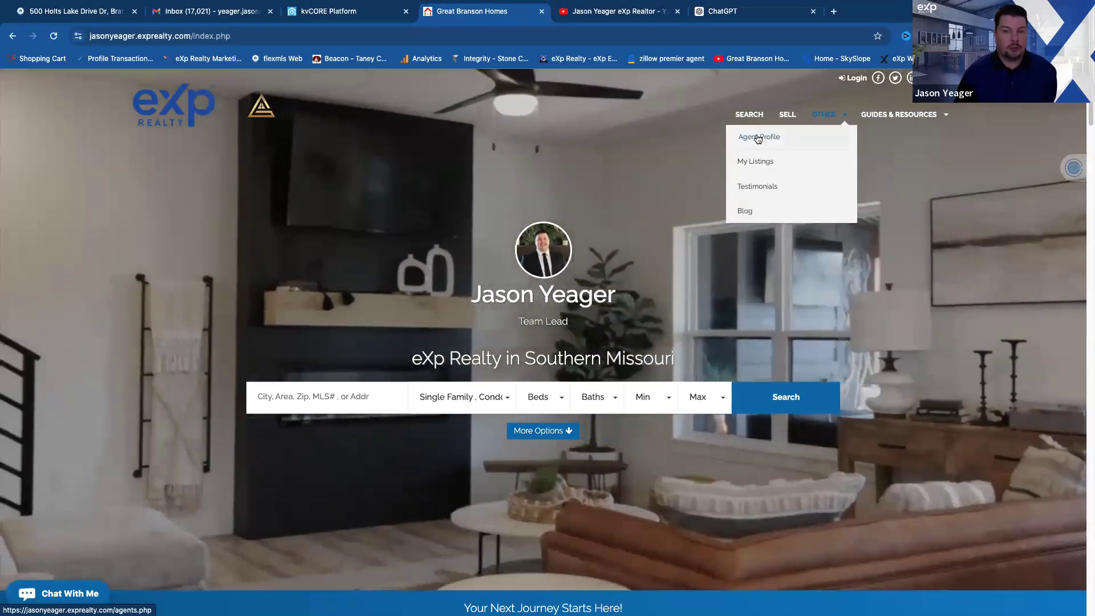
click(758, 138)
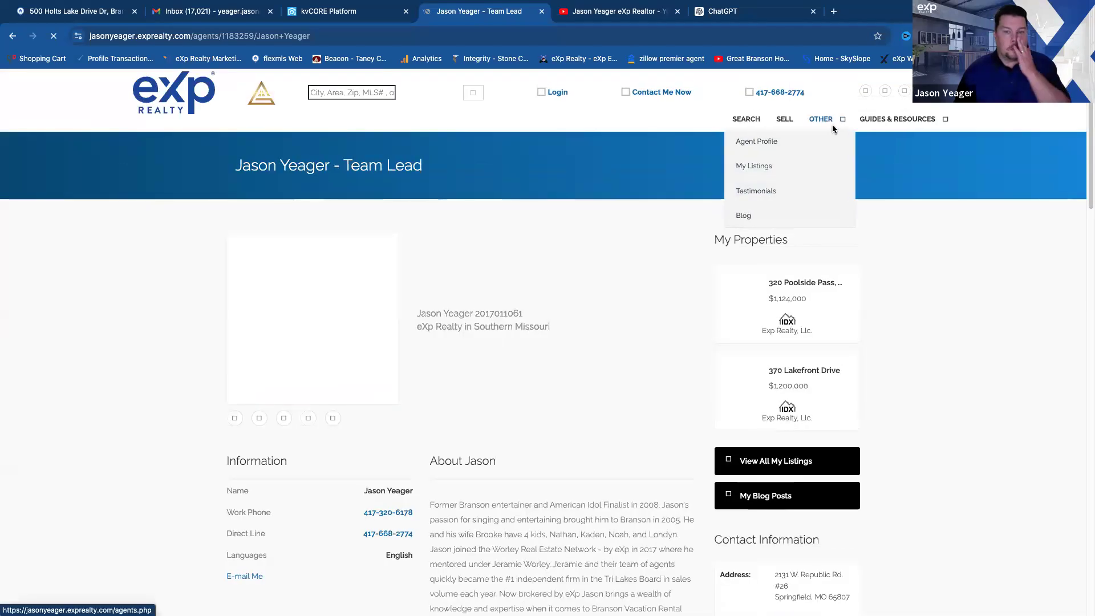
scroll(542, 340, down, 4)
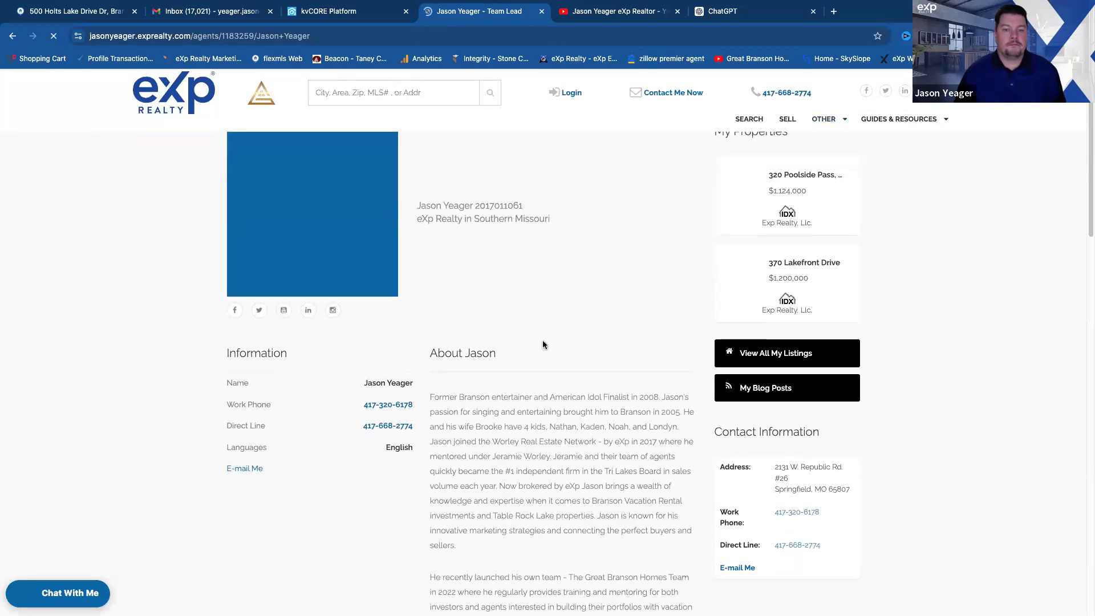
scroll(548, 333, down, 6)
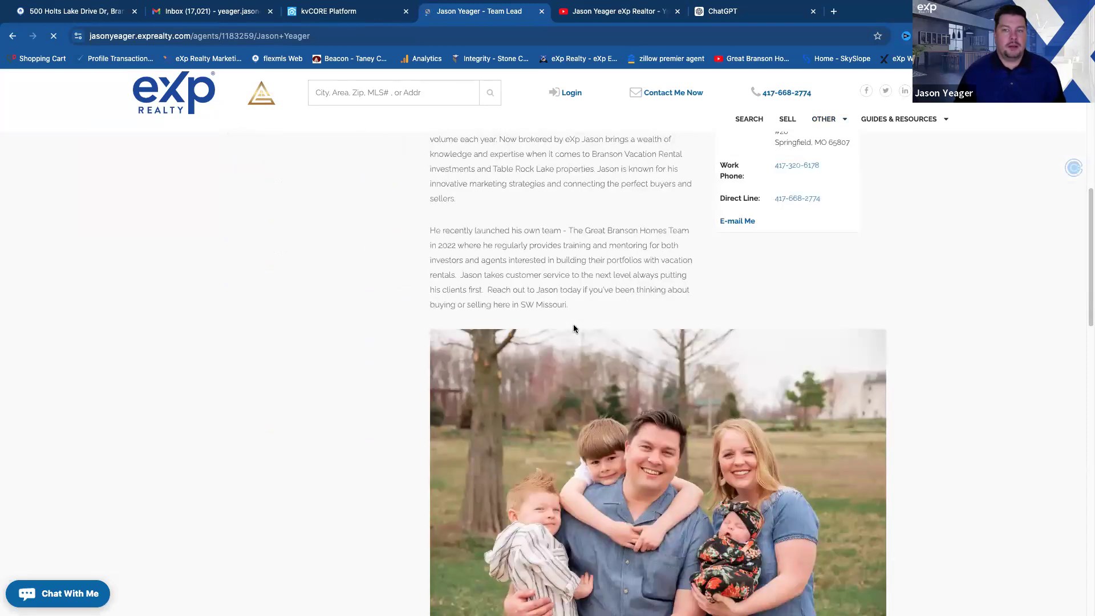
scroll(556, 337, down, 7)
scroll(549, 343, up, 3)
scroll(548, 342, up, 15)
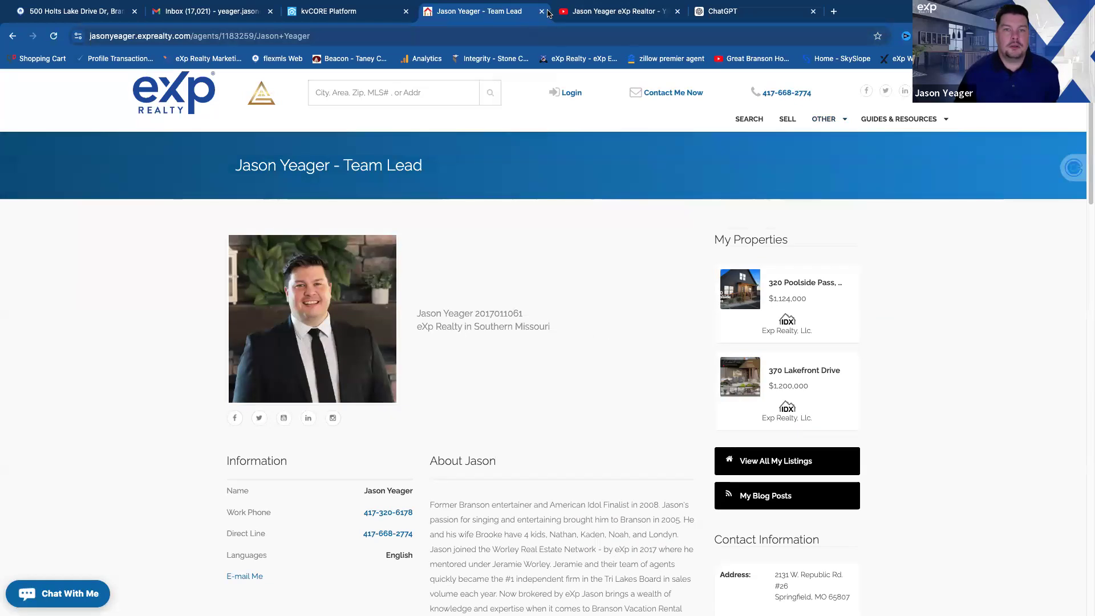
Step: Close the live site, leave the About Me template without saving, and open the About Us template
click(541, 11)
click(360, 13)
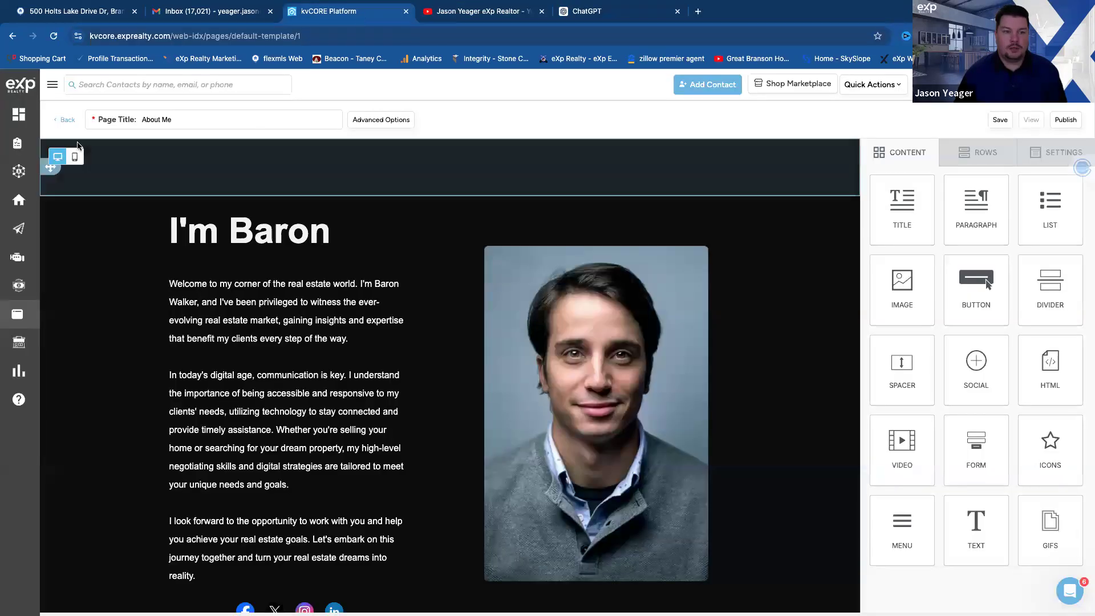
click(64, 120)
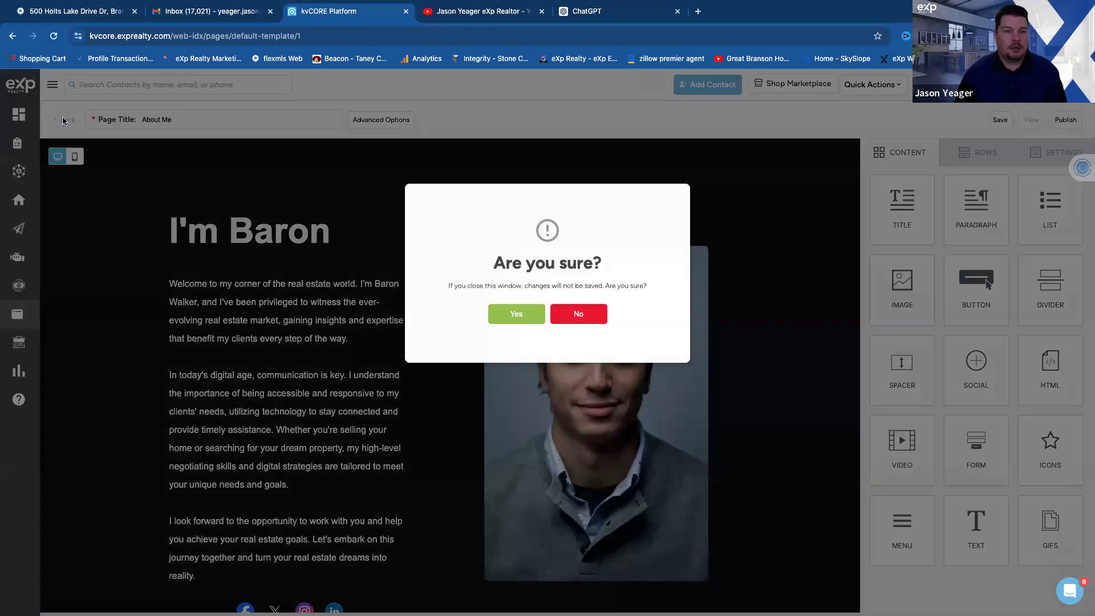
click(529, 318)
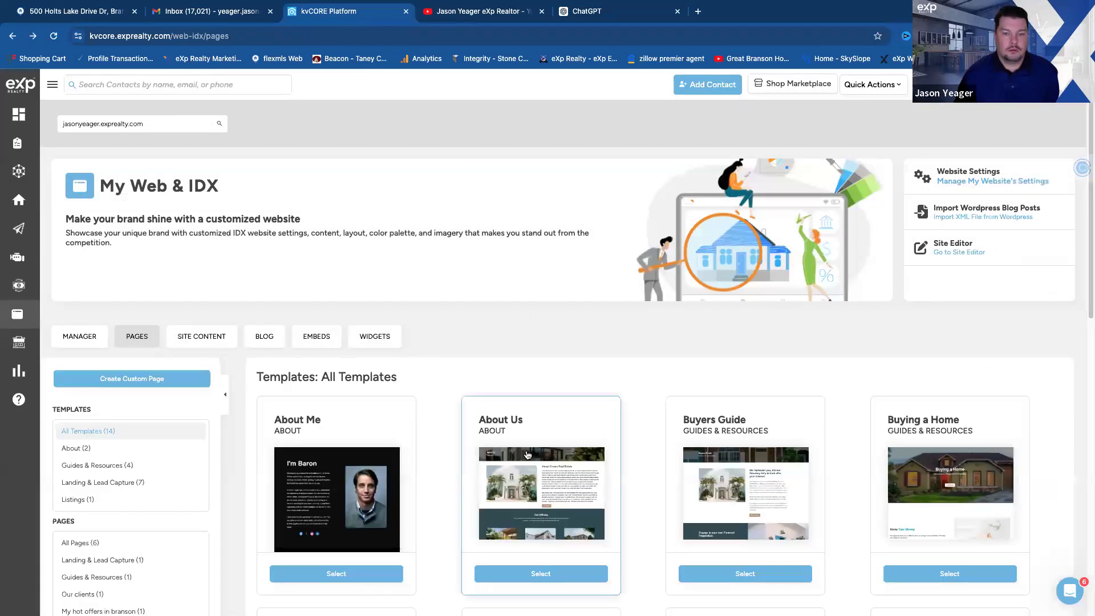
click(526, 453)
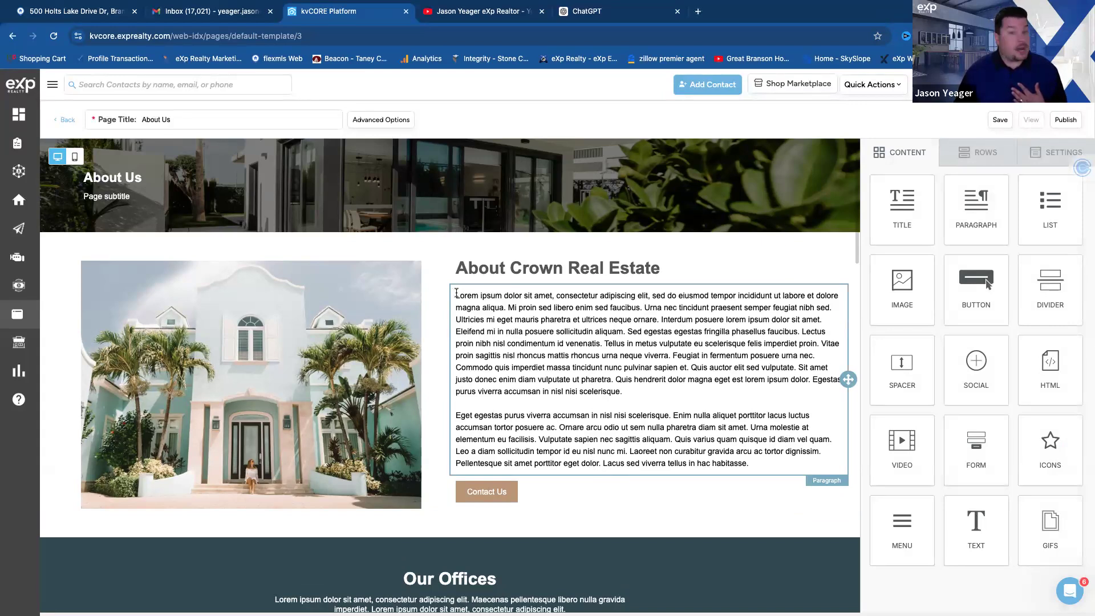
Step: Examine the About Us template's introductory paragraph and the link settings of its Contact Us button
drag(456, 293, 697, 495)
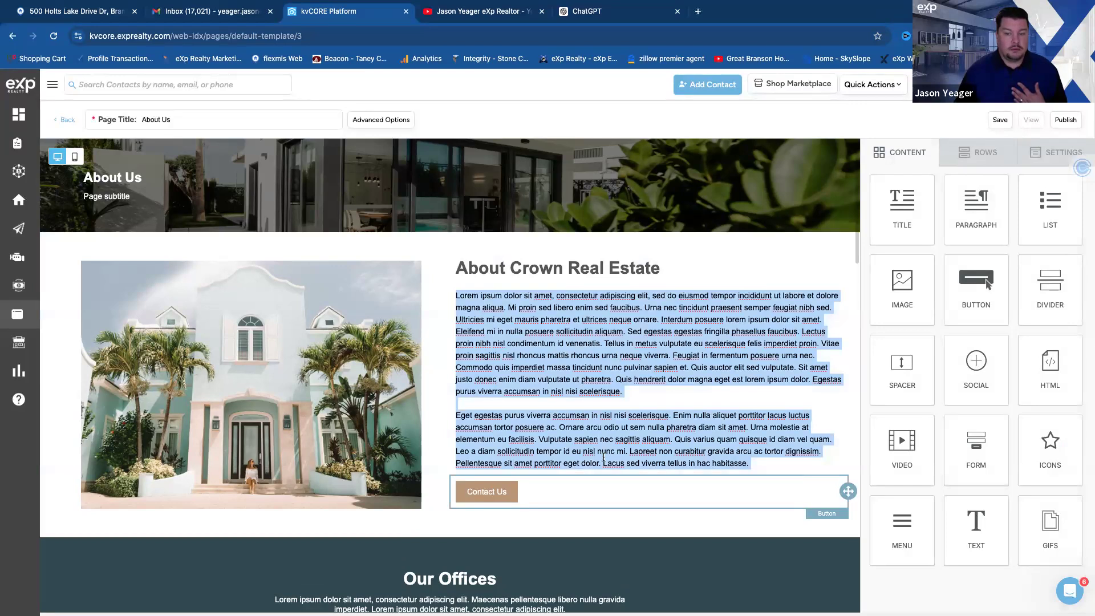
click(491, 491)
scroll(542, 408, down, 2)
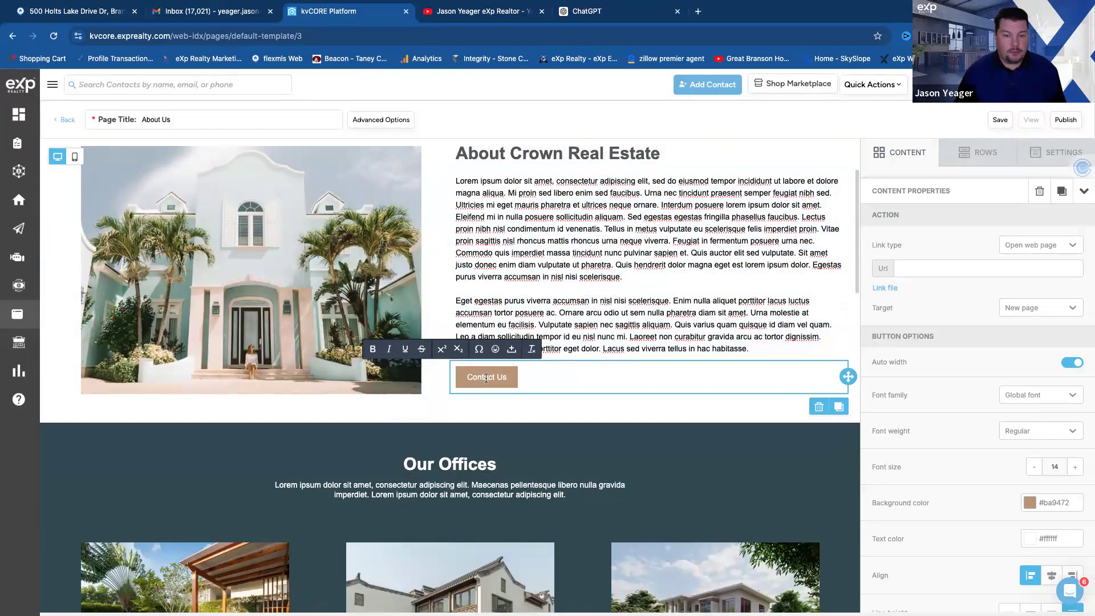
drag(466, 376, 519, 384)
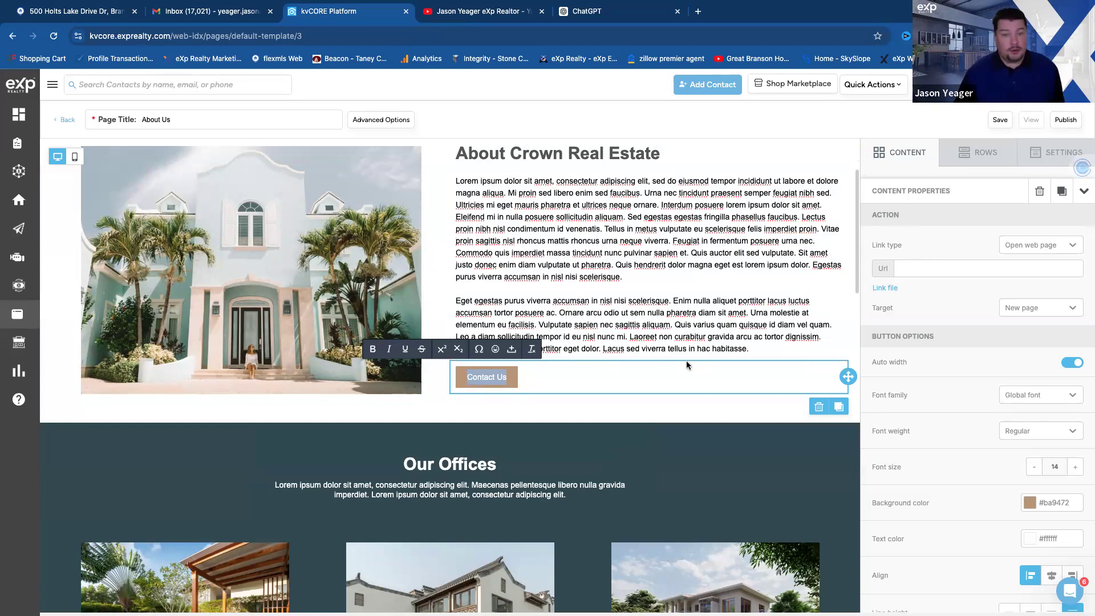
Step: Review the Our Offices and Meet the team sections of the About Us template
scroll(667, 471, down, 2)
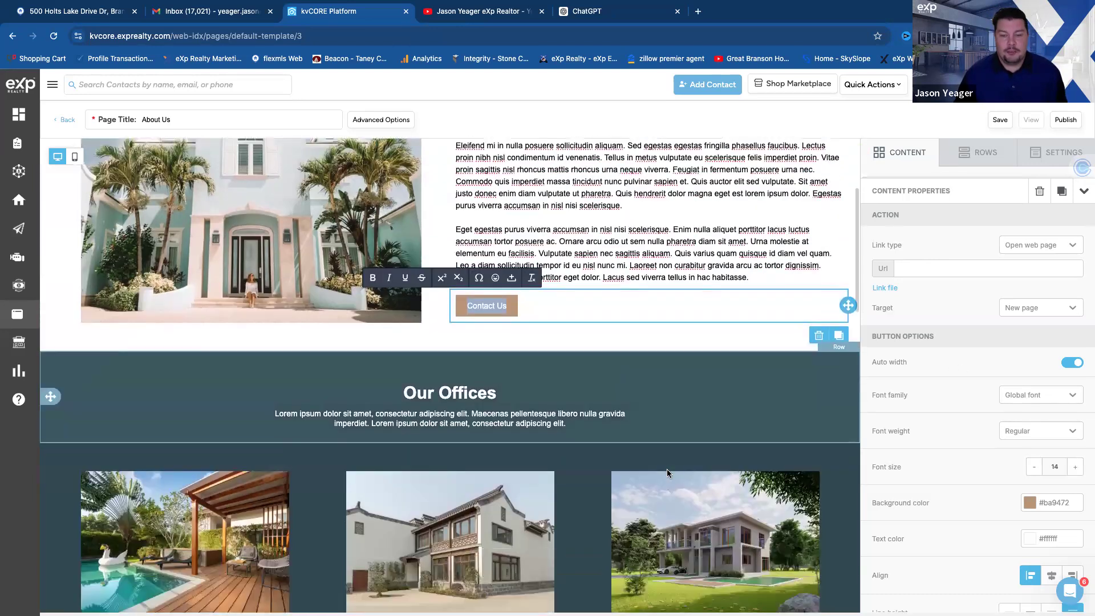
scroll(668, 472, down, 2)
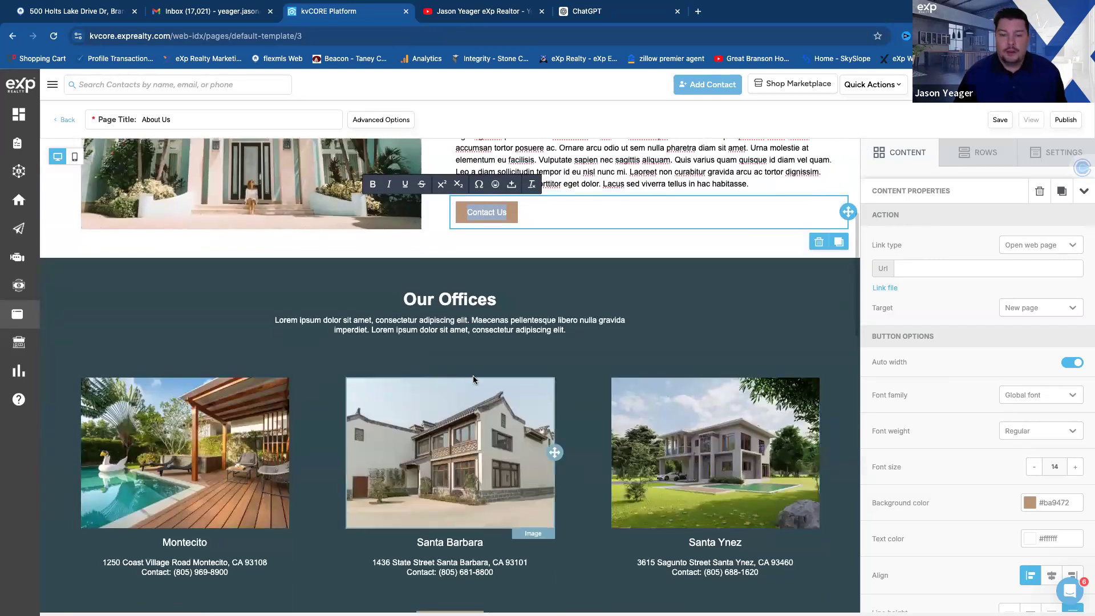
scroll(496, 442, down, 1)
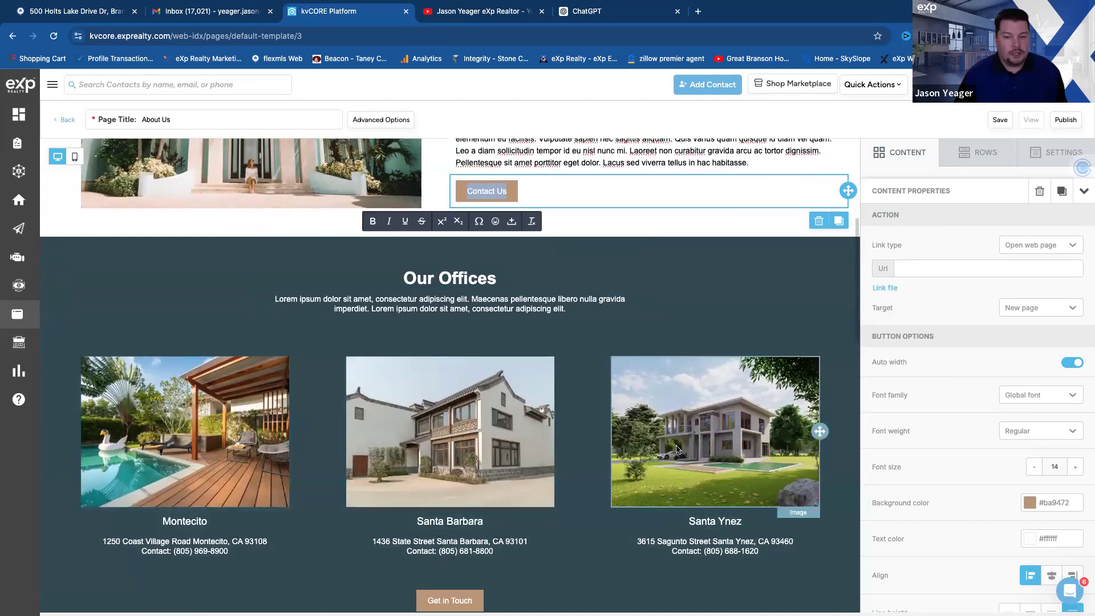
scroll(508, 431, down, 1)
scroll(510, 434, down, 2)
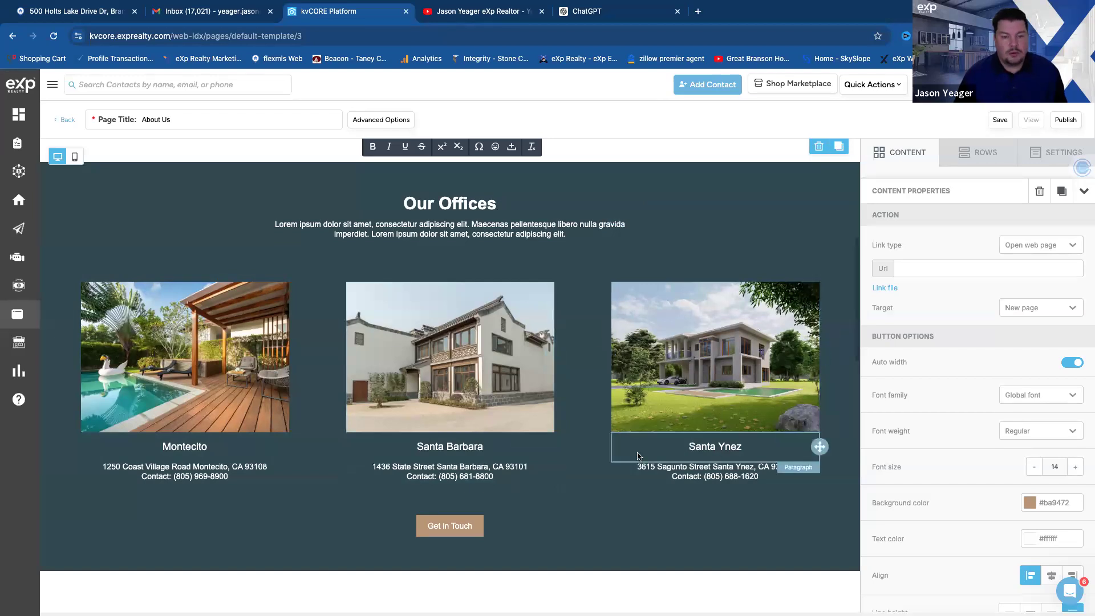
scroll(639, 453, down, 5)
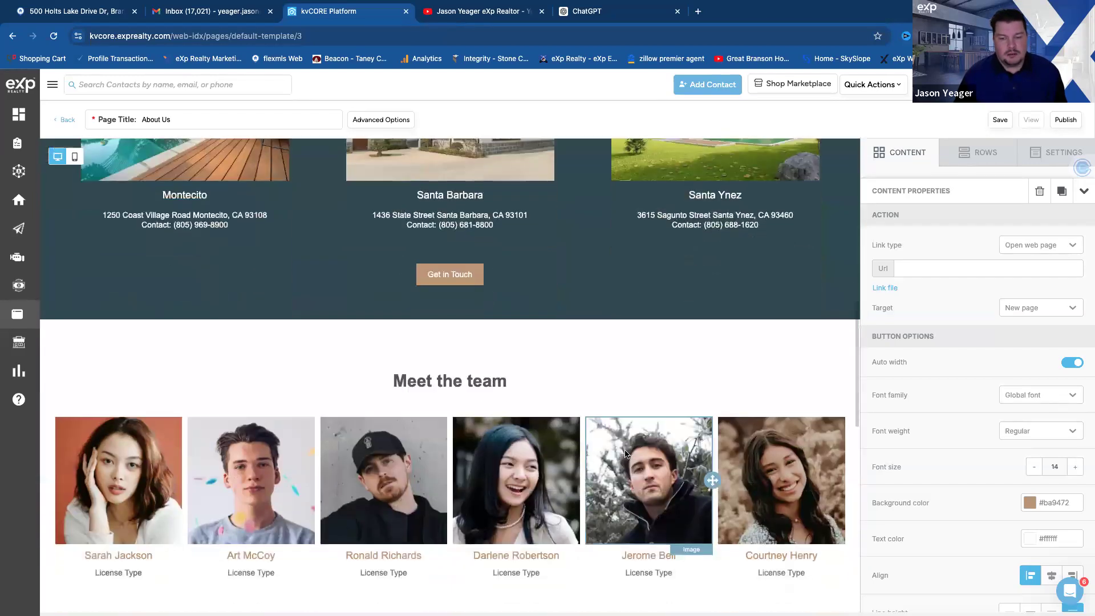
scroll(625, 454, down, 3)
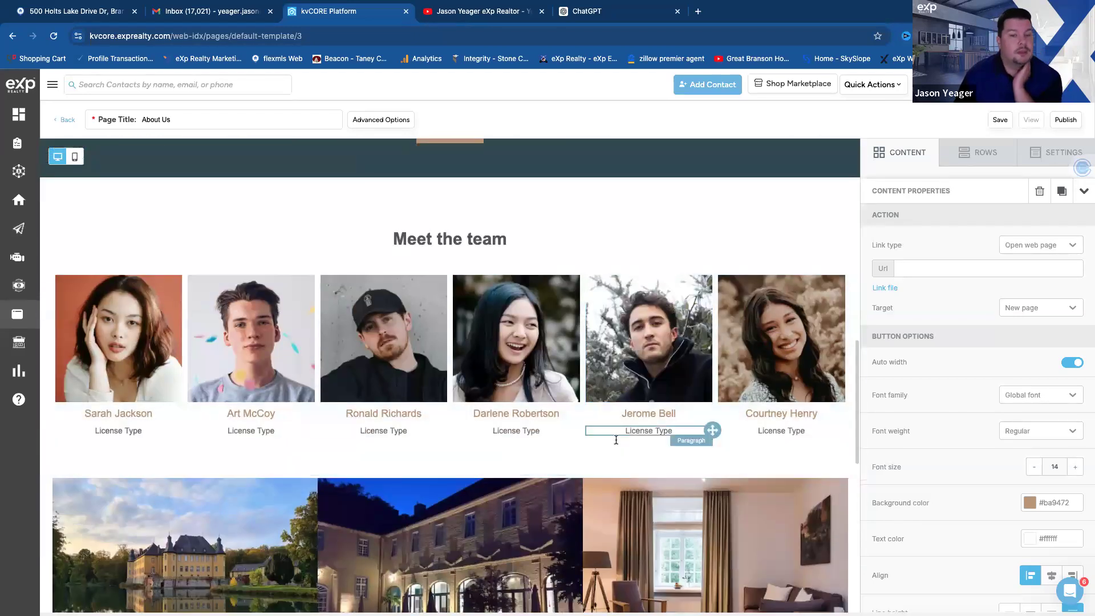
scroll(608, 445, up, 3)
scroll(606, 443, up, 10)
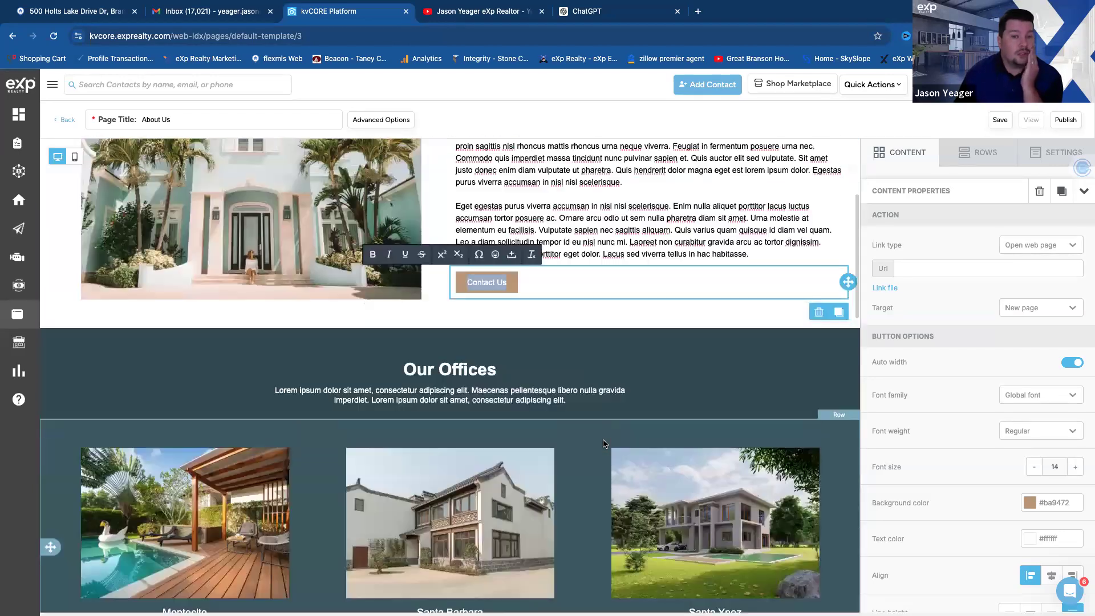
Step: Leave the About Us template without saving and open the Open House template from the template list
click(67, 120)
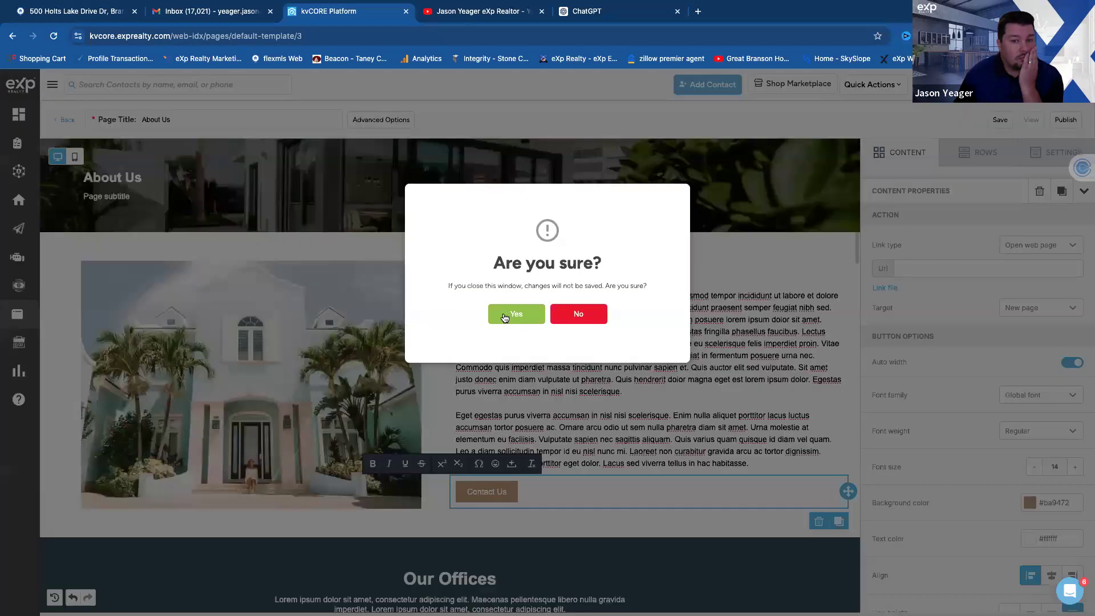
click(510, 315)
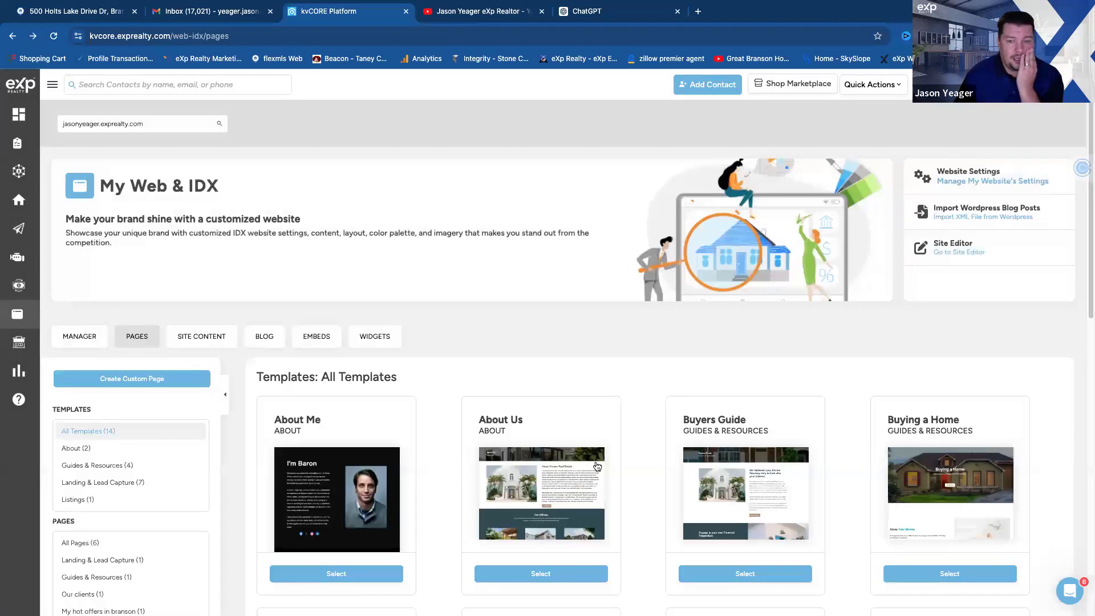
scroll(684, 461, down, 2)
scroll(684, 462, down, 2)
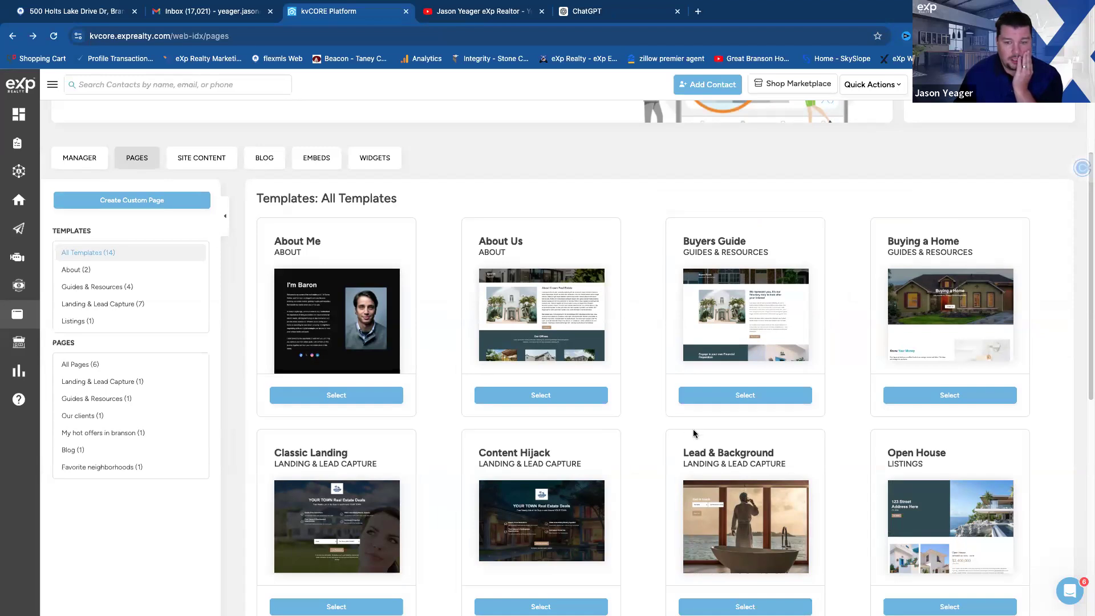
scroll(753, 487, down, 2)
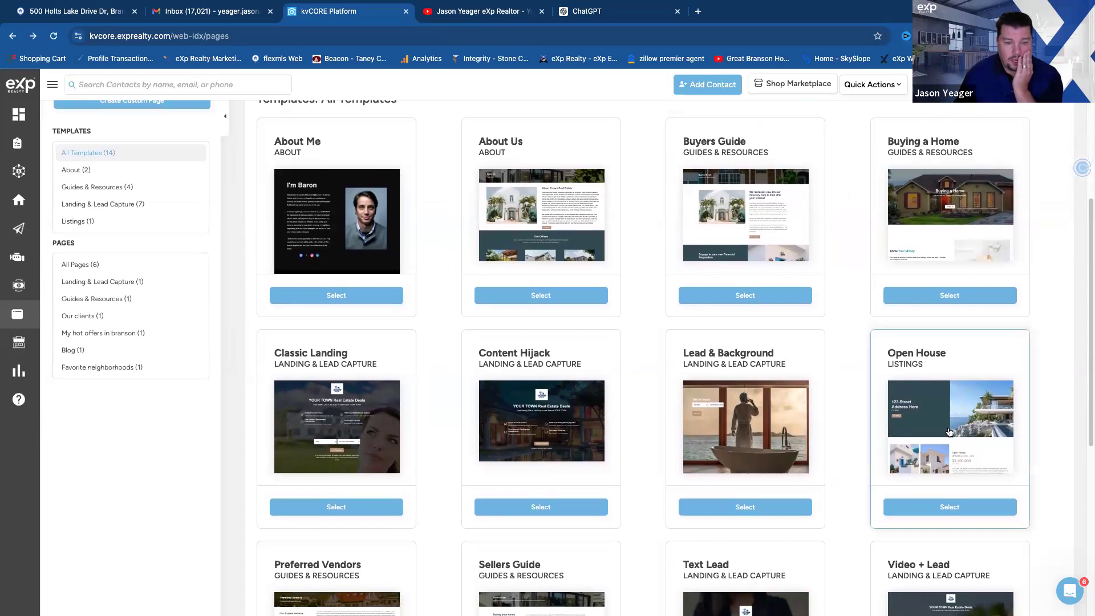
scroll(950, 428, down, 2)
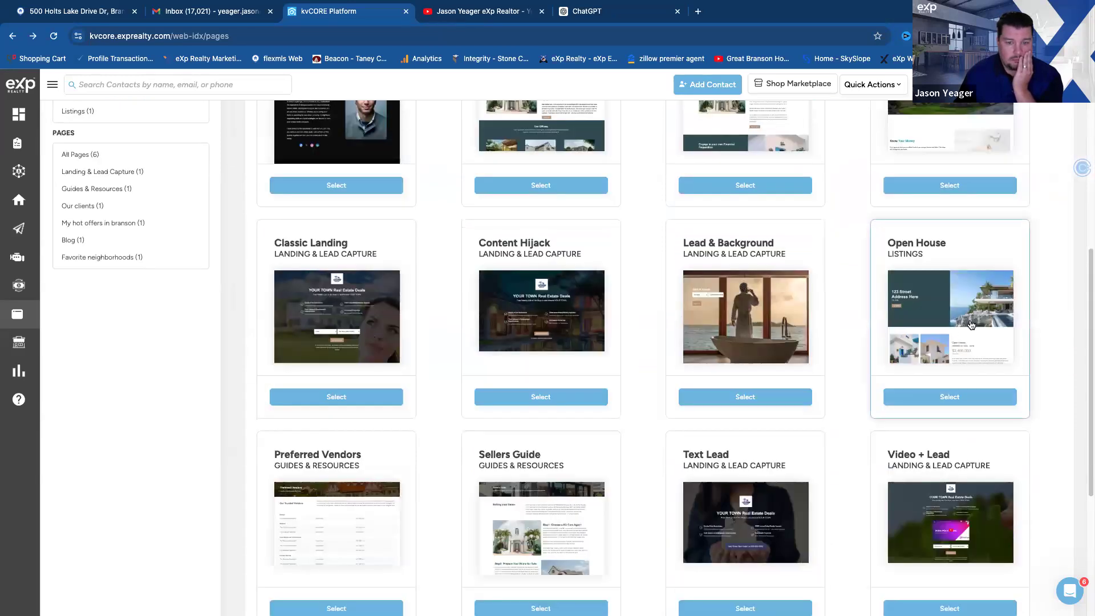
click(964, 398)
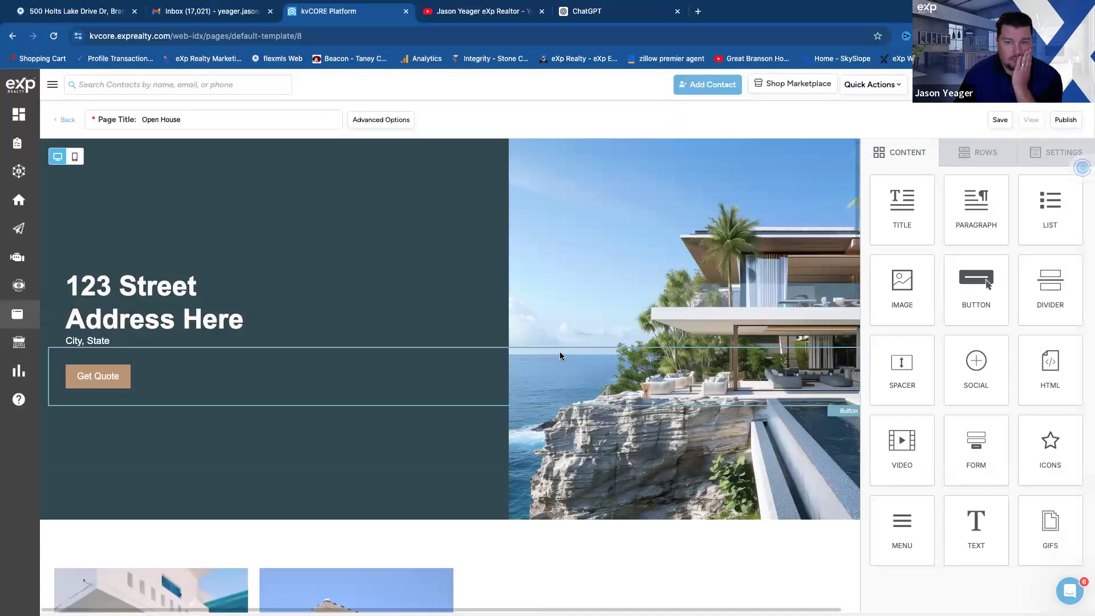
Step: Review the Open House template's header, event details, property photo, Property Essentials, listing agents and inquiry sections
scroll(455, 442, down, 2)
scroll(454, 438, down, 10)
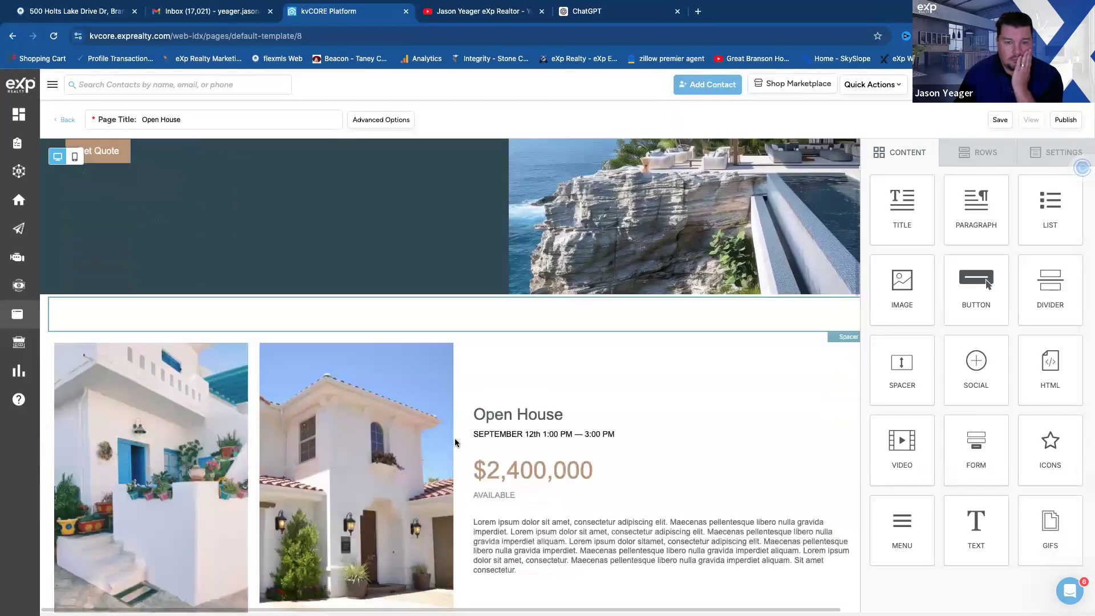
scroll(453, 438, down, 10)
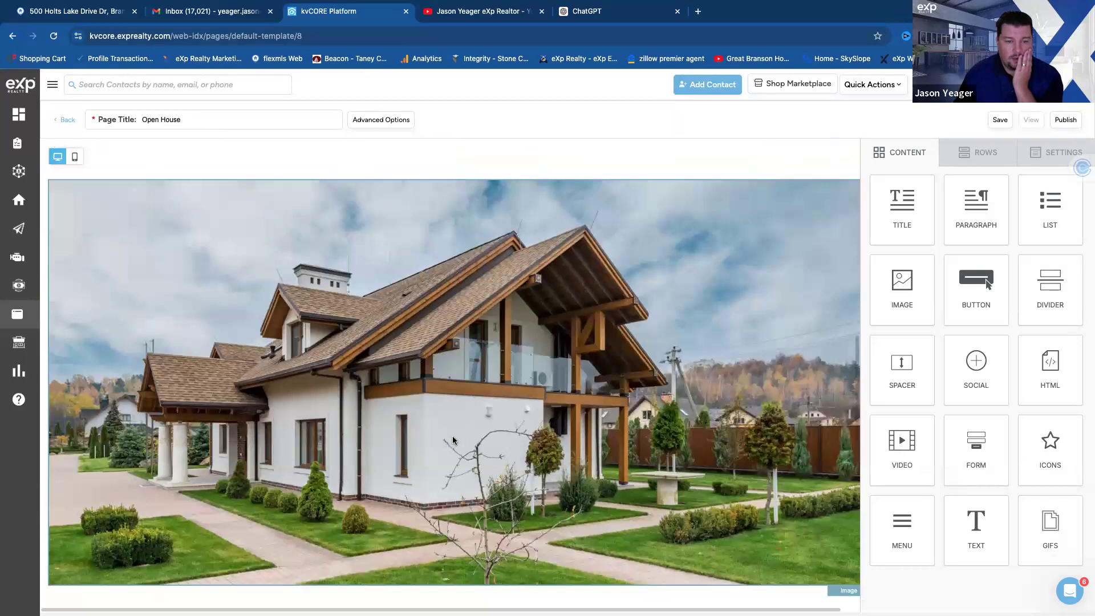
scroll(448, 439, down, 5)
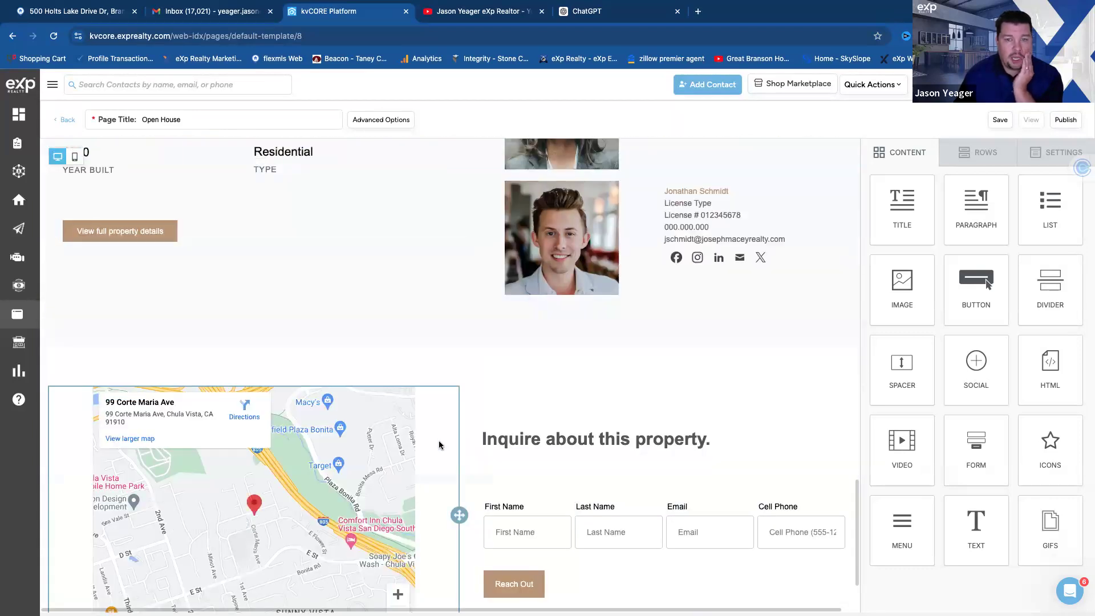
scroll(439, 443, up, 2)
scroll(434, 446, up, 5)
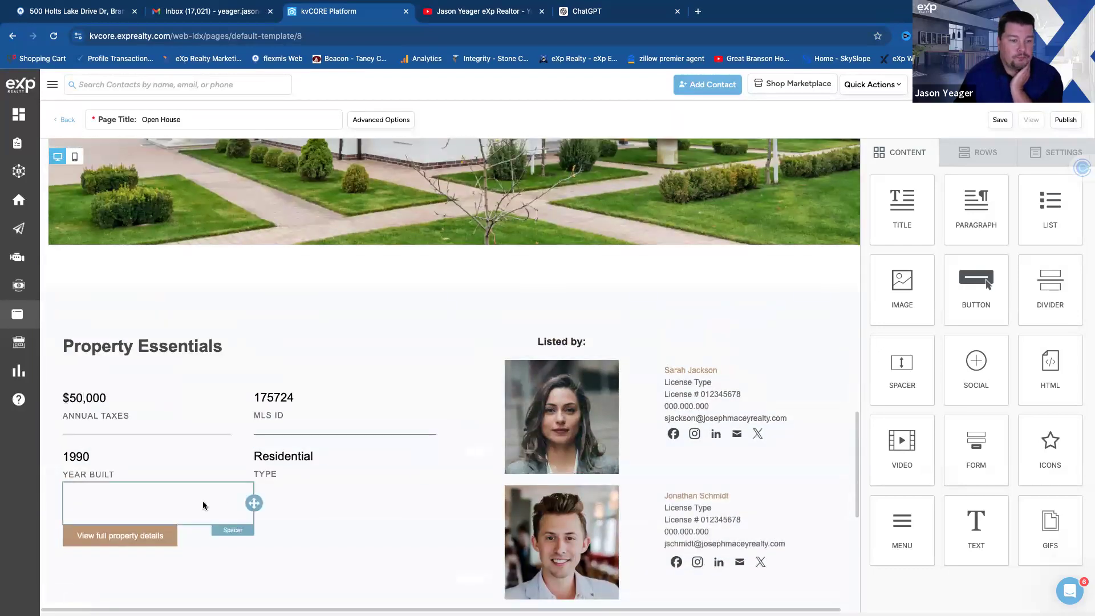
Step: Inspect the link settings of the "View full property details" button and the property inquiry form
click(142, 539)
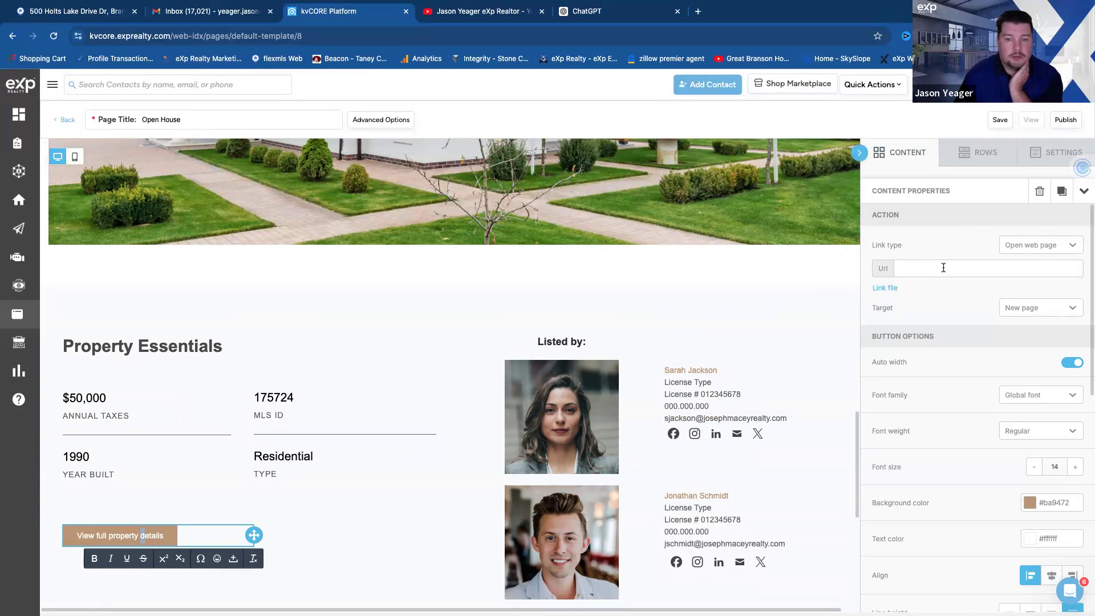
scroll(492, 452, down, 7)
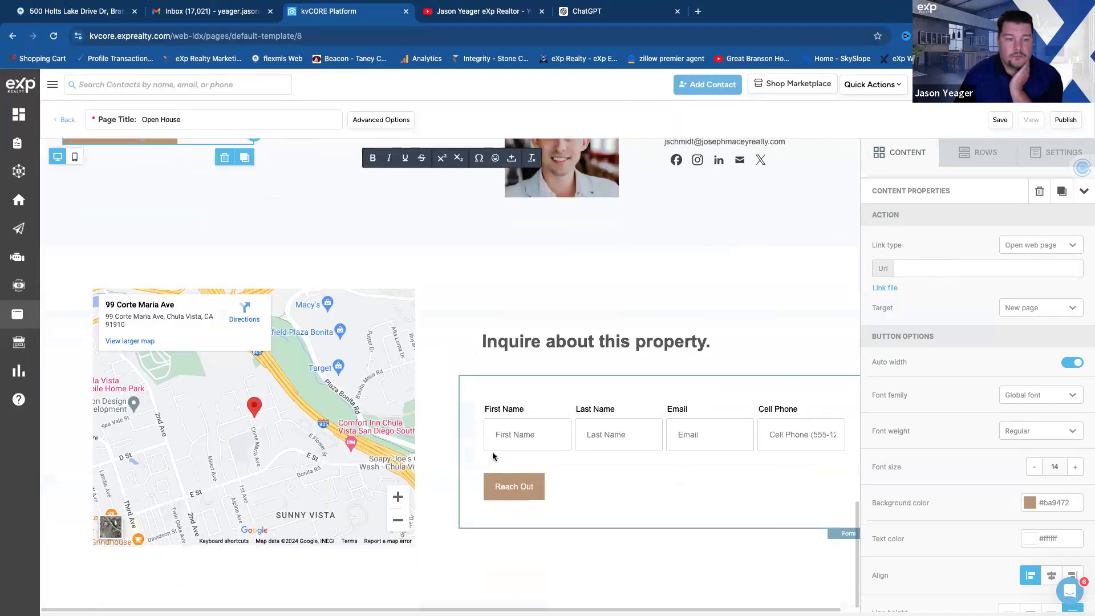
scroll(495, 445, up, 7)
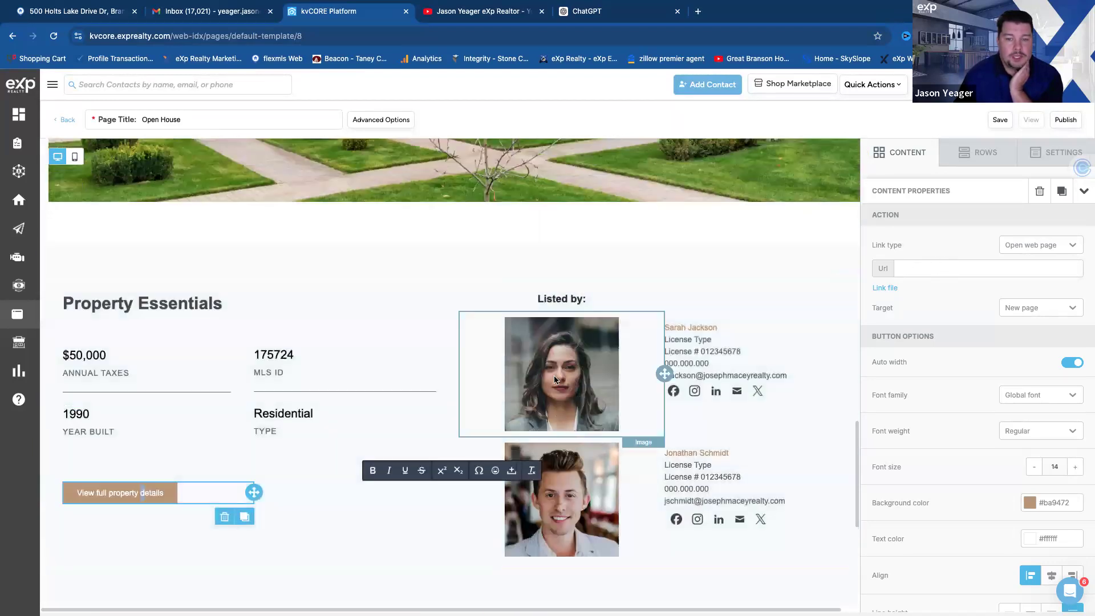
Step: View the replacement image options for the first listing agent's photo and return to the page without inserting one
click(562, 371)
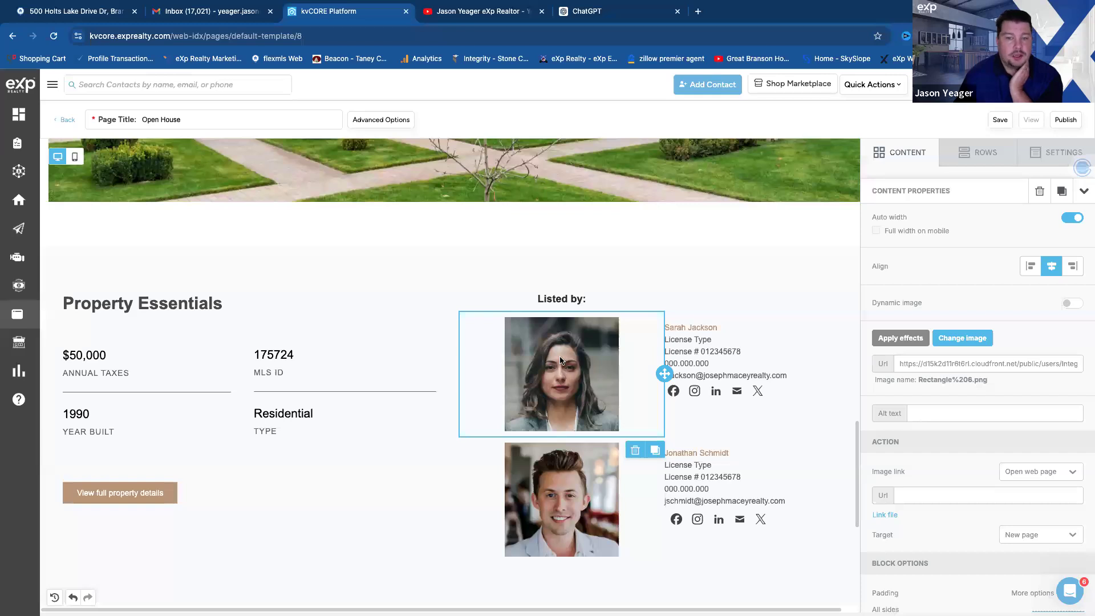
click(962, 340)
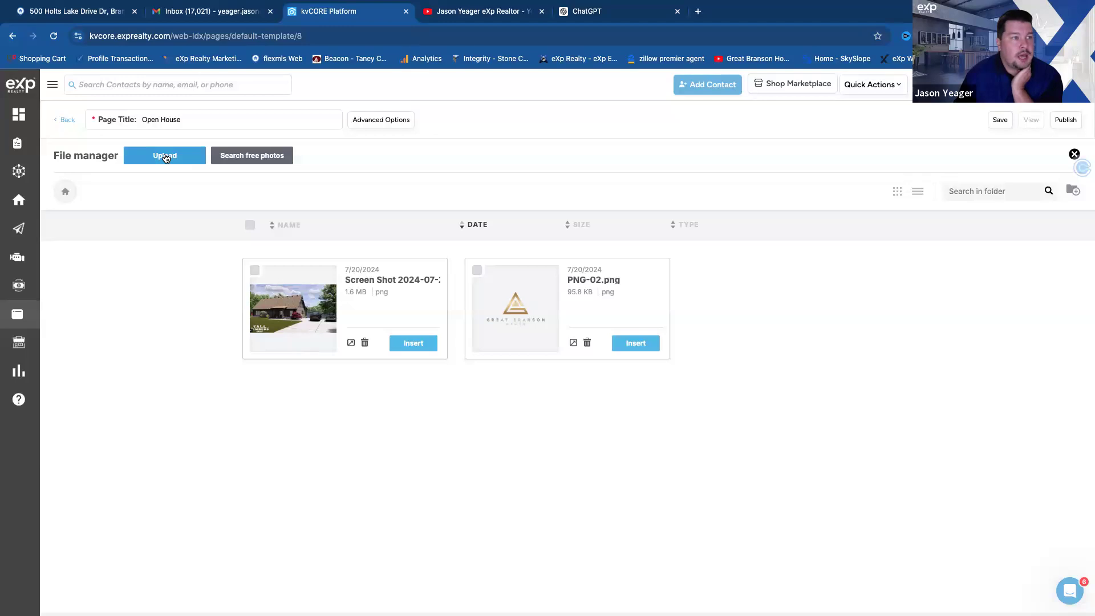
click(65, 121)
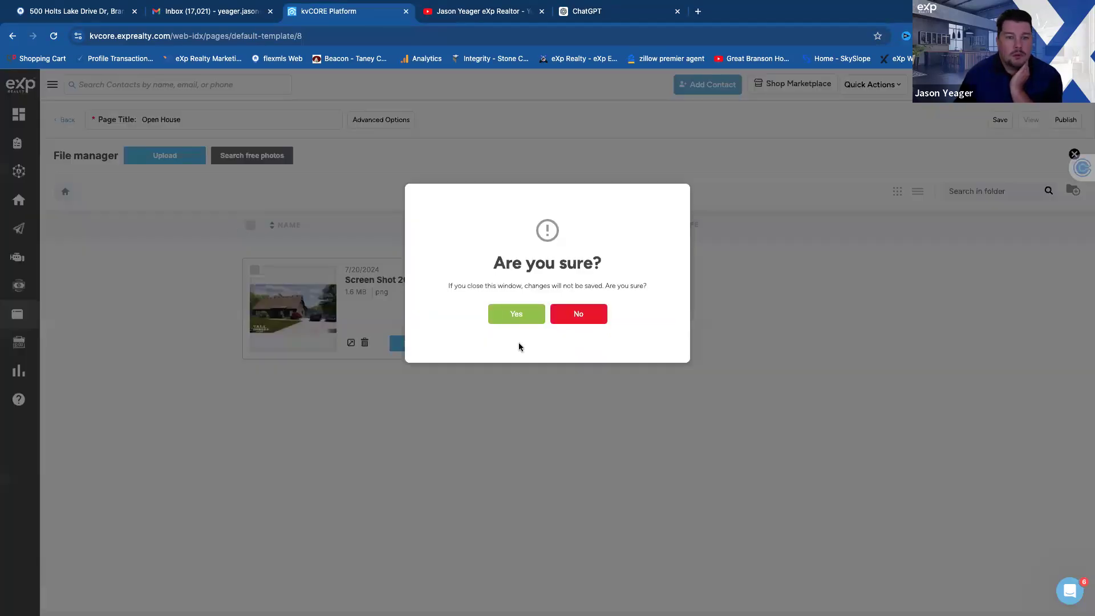
click(574, 314)
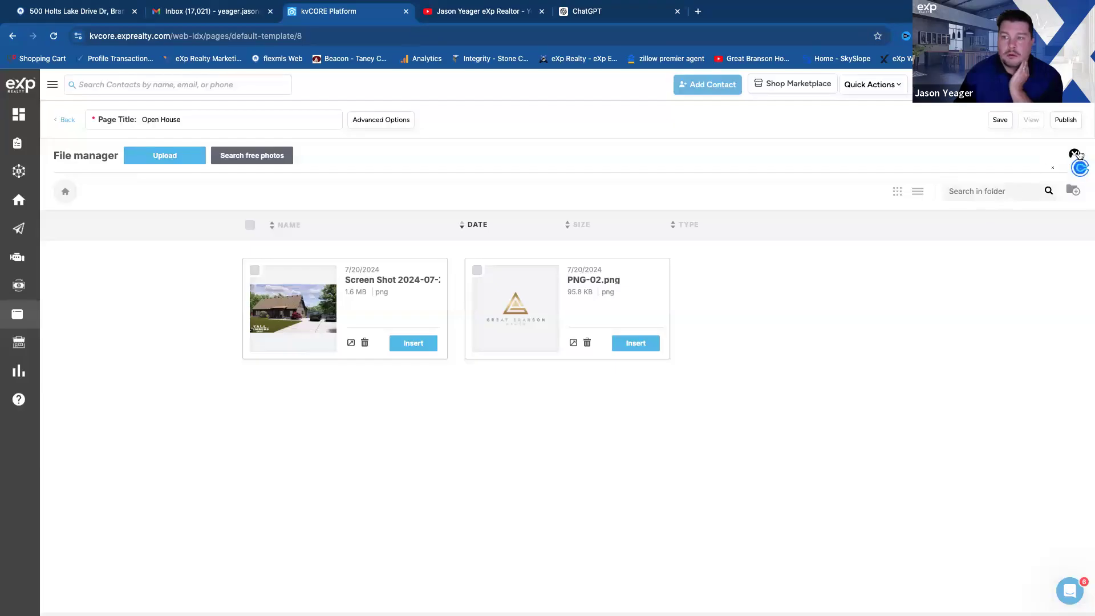
click(1076, 154)
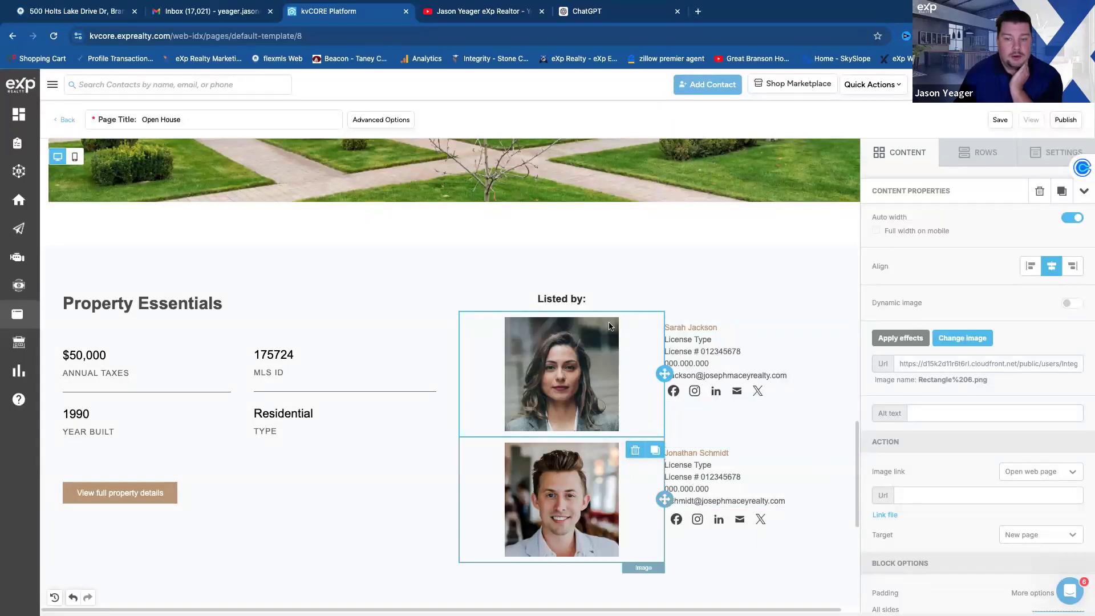
Step: Delete the first agent's photo and the second agent's name from the "Listed by" section
click(636, 453)
scroll(685, 411, down, 2)
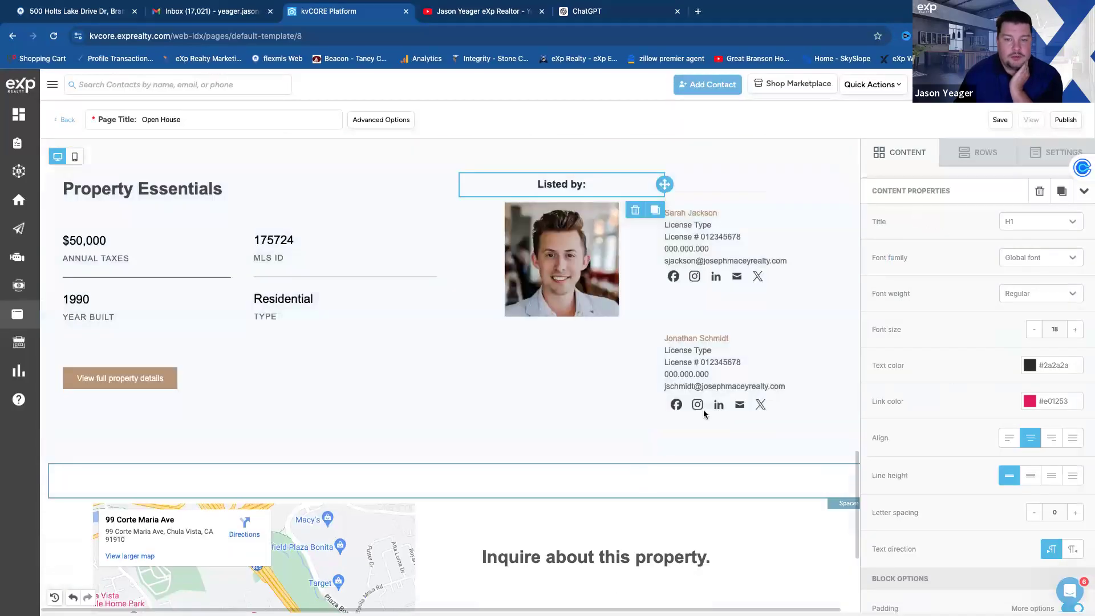
click(707, 336)
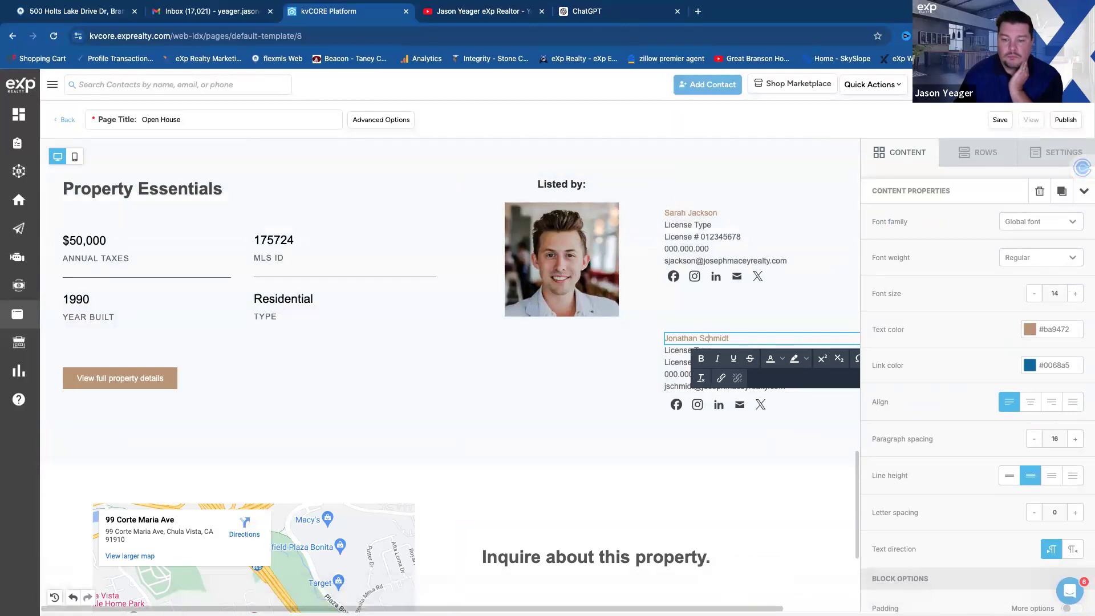
scroll(822, 539, right, 1)
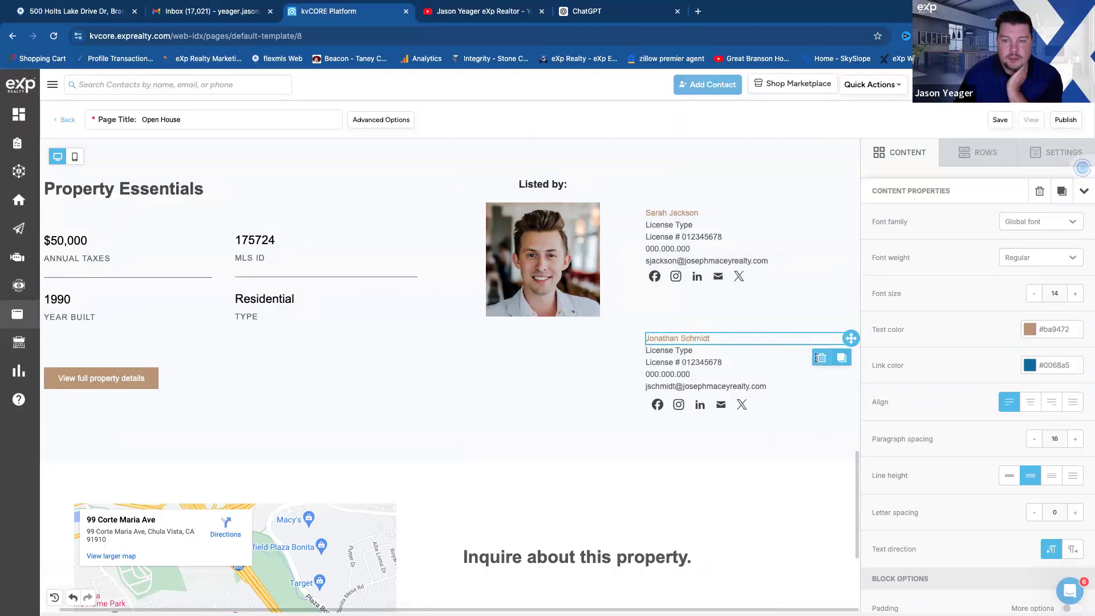
click(821, 358)
Step: Delete the second agent's spacer, license and contact details, and social icons from the "Listed by" section
click(722, 226)
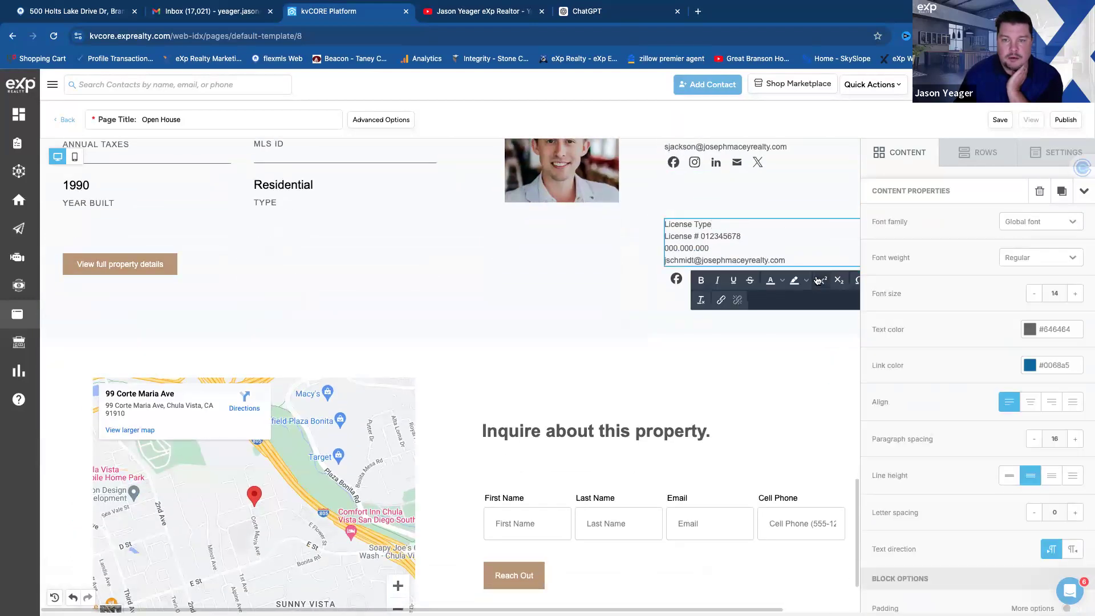
click(723, 197)
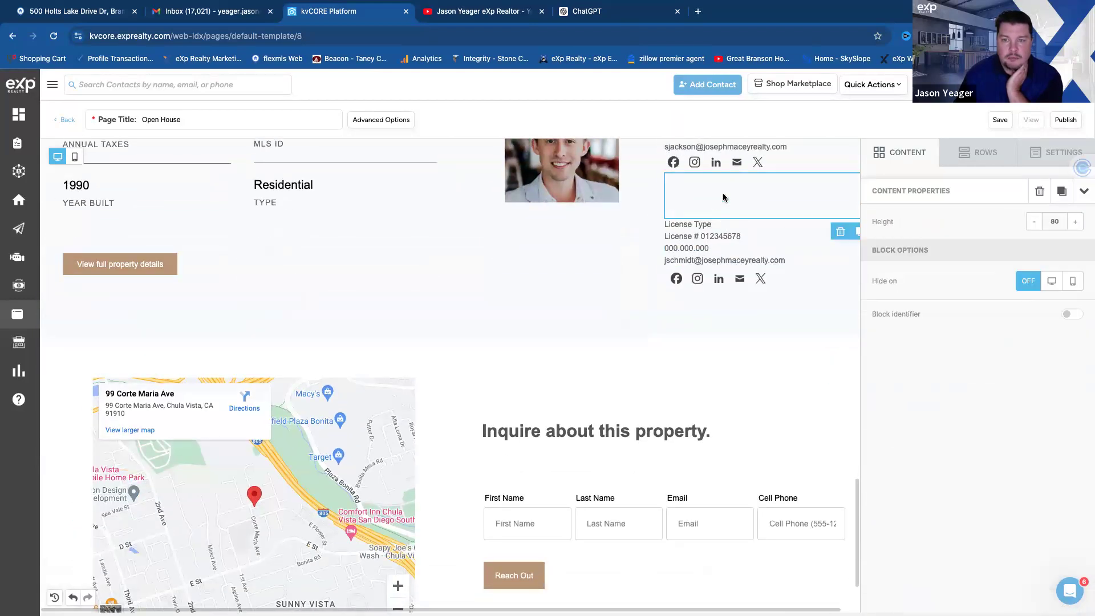
click(841, 231)
click(758, 201)
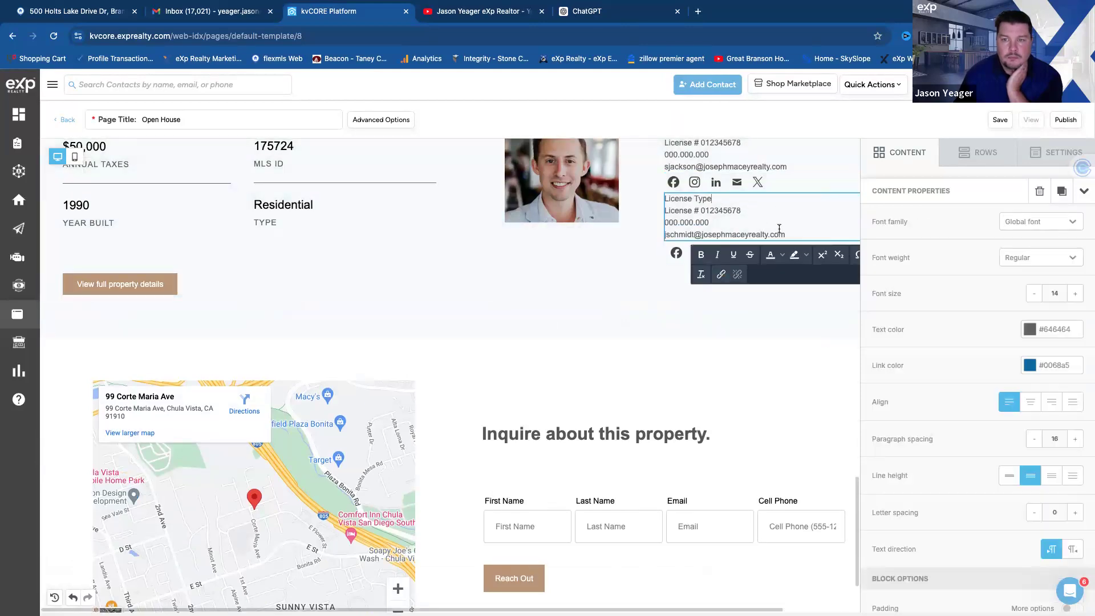
scroll(752, 587, right, 1)
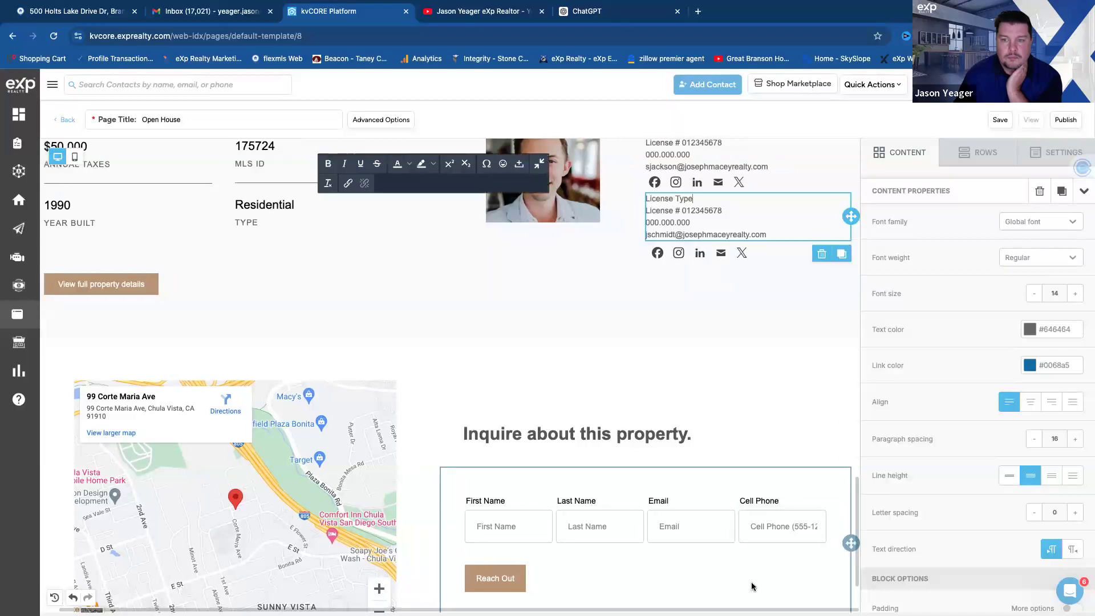
click(822, 253)
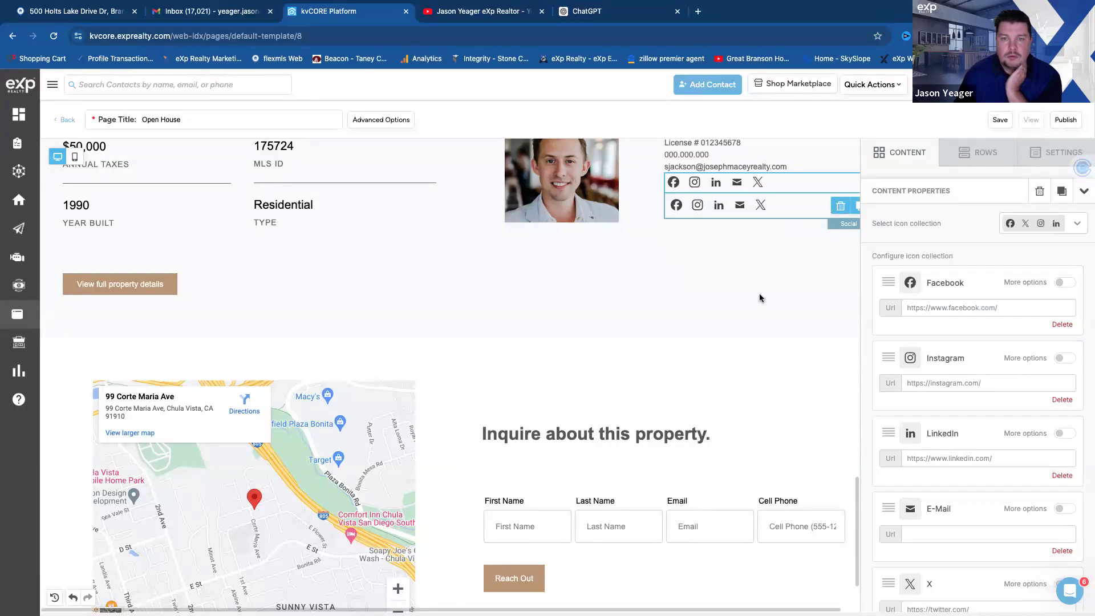
scroll(736, 342, up, 3)
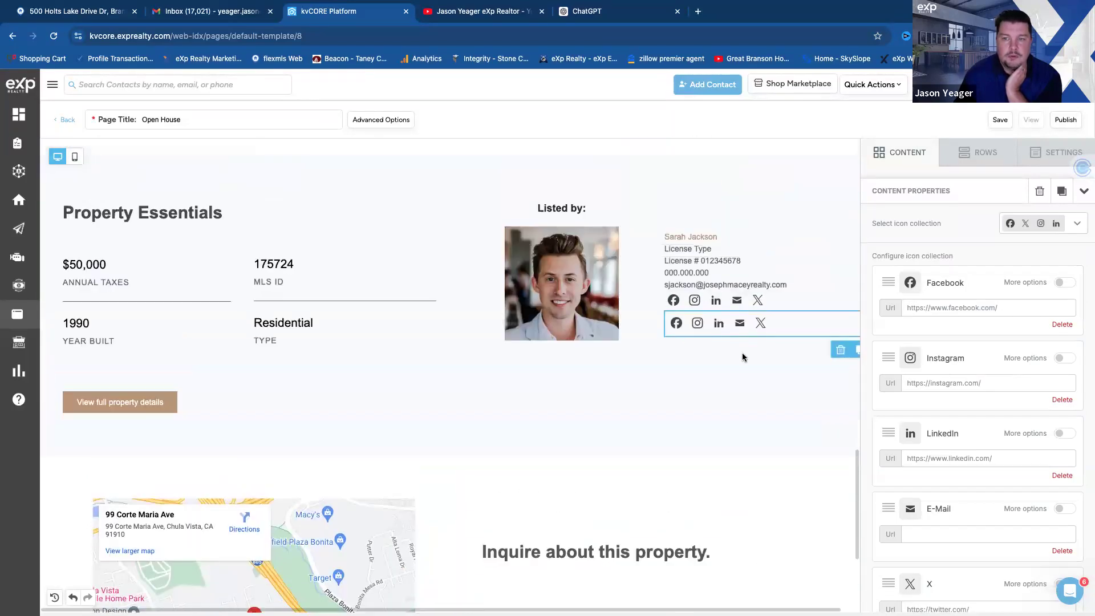
click(840, 347)
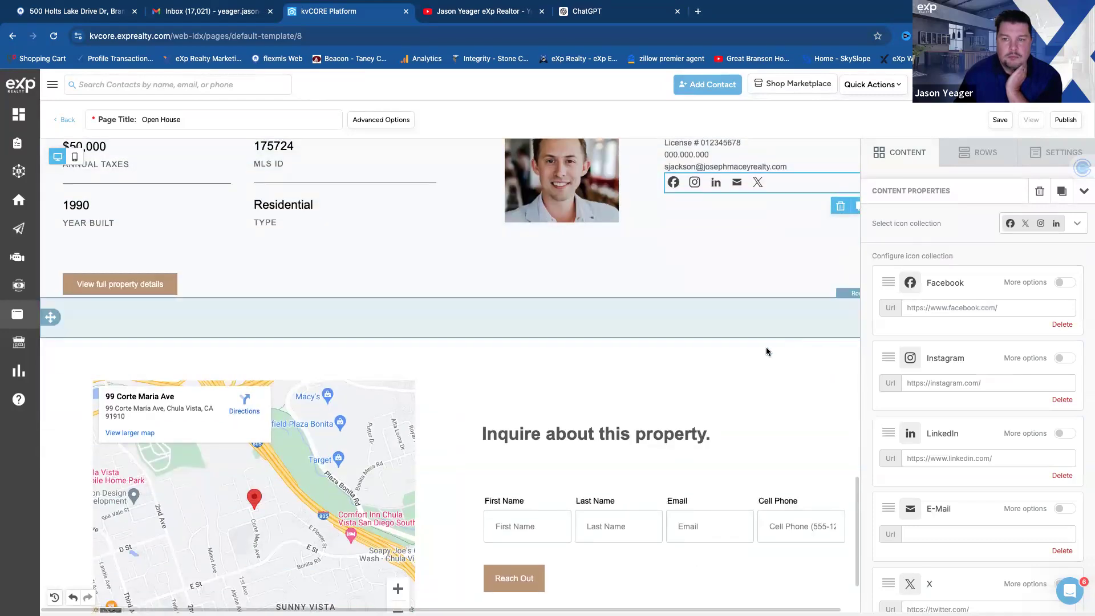
Step: Review the Open House template's header, event details, property photos, Property Essentials, remaining agent and inquiry sections
scroll(745, 360, up, 5)
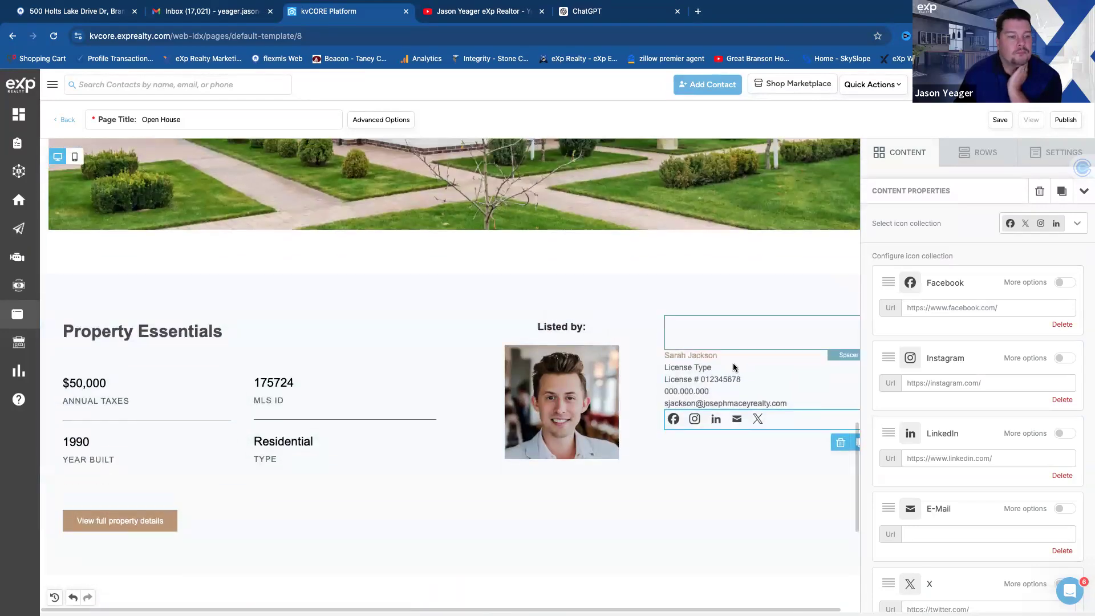
scroll(741, 362, down, 5)
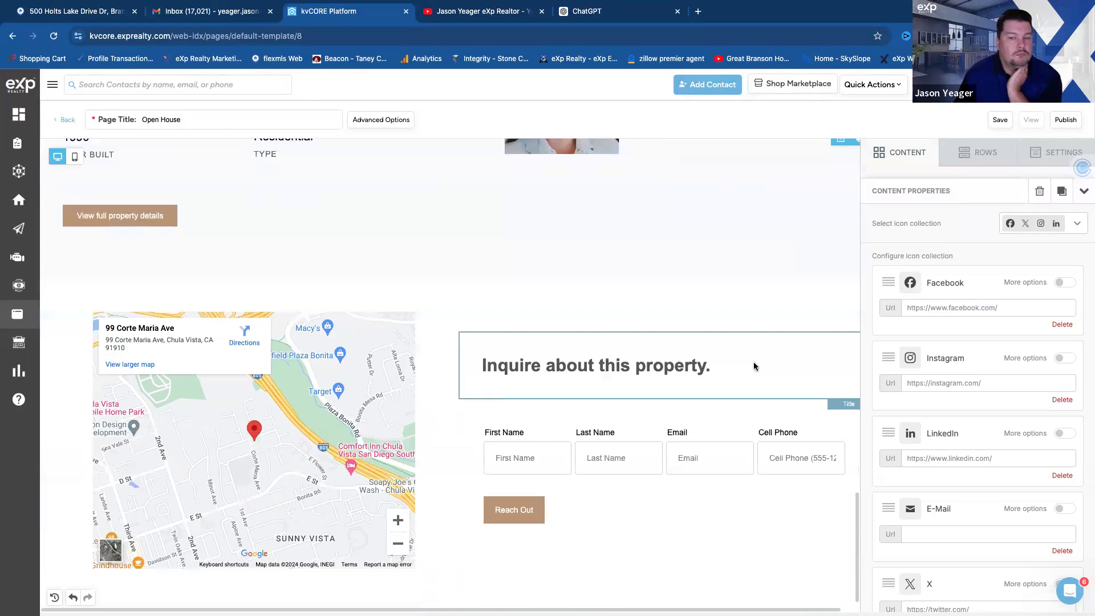
scroll(564, 519, up, 2)
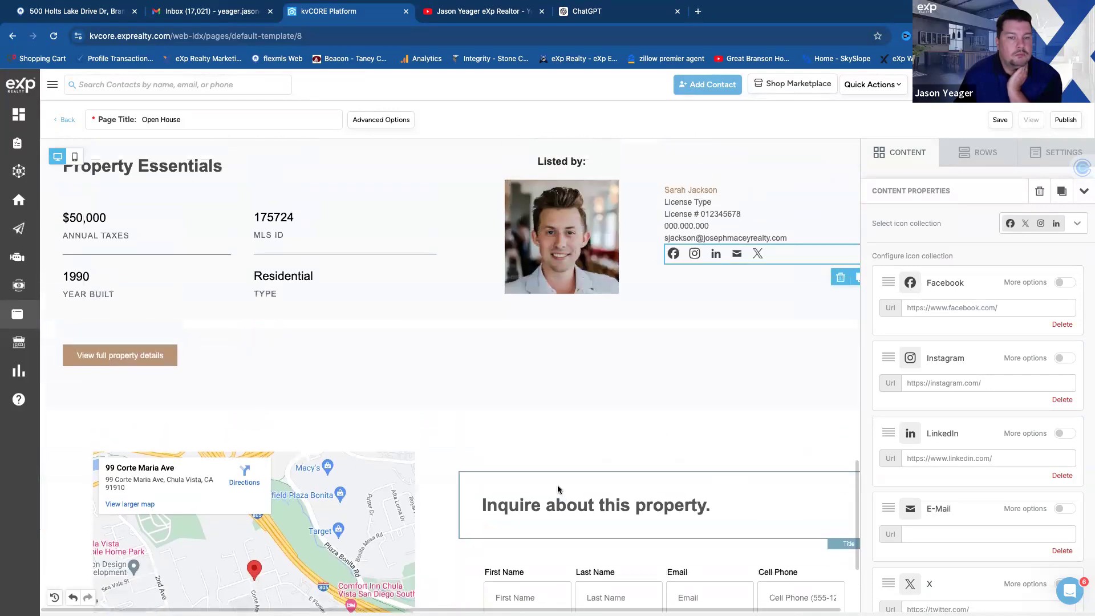
scroll(559, 489, up, 15)
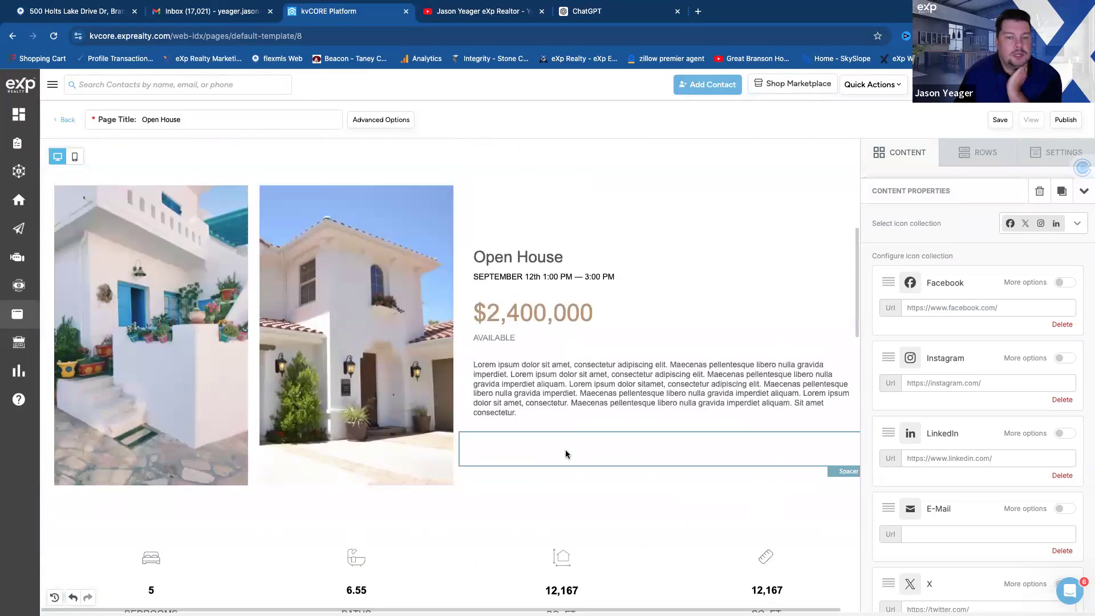
scroll(566, 449, up, 6)
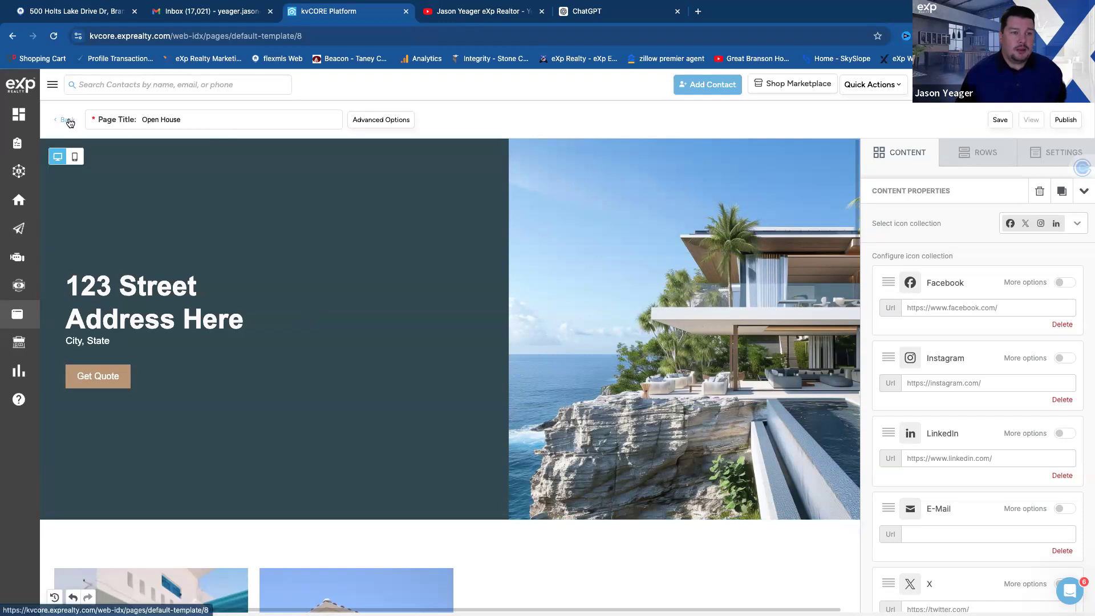
scroll(350, 401, down, 3)
scroll(351, 396, down, 3)
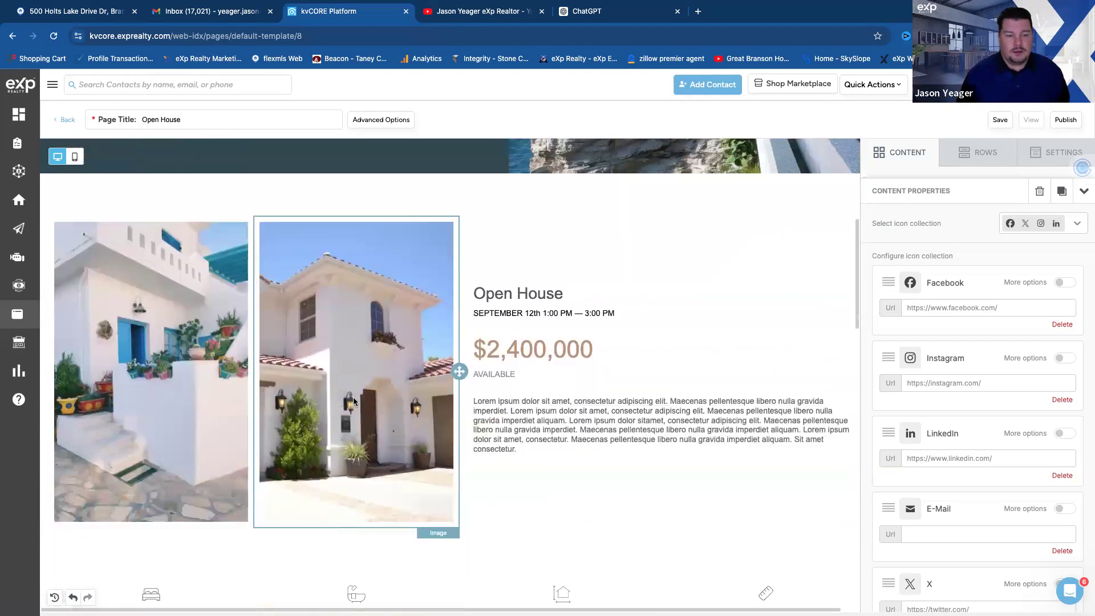
scroll(354, 397, up, 5)
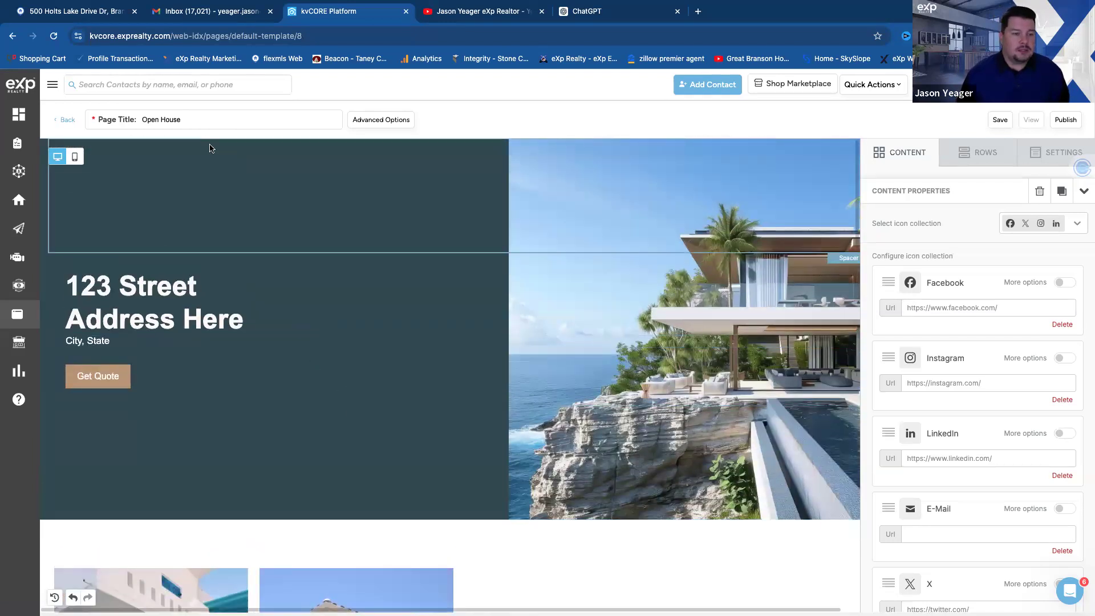
scroll(374, 451, down, 7)
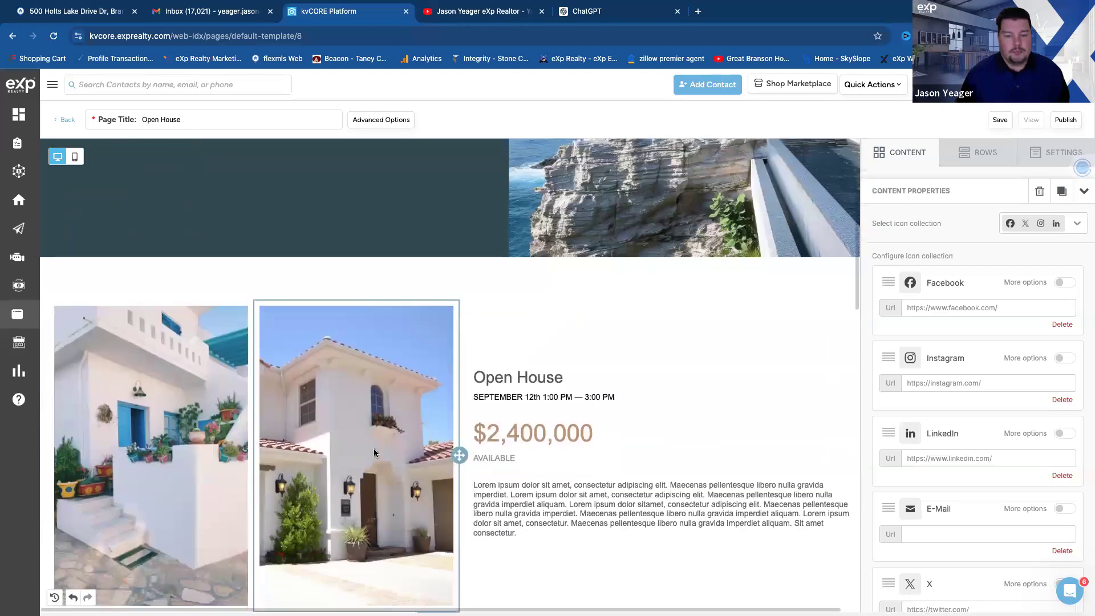
scroll(471, 456, down, 1)
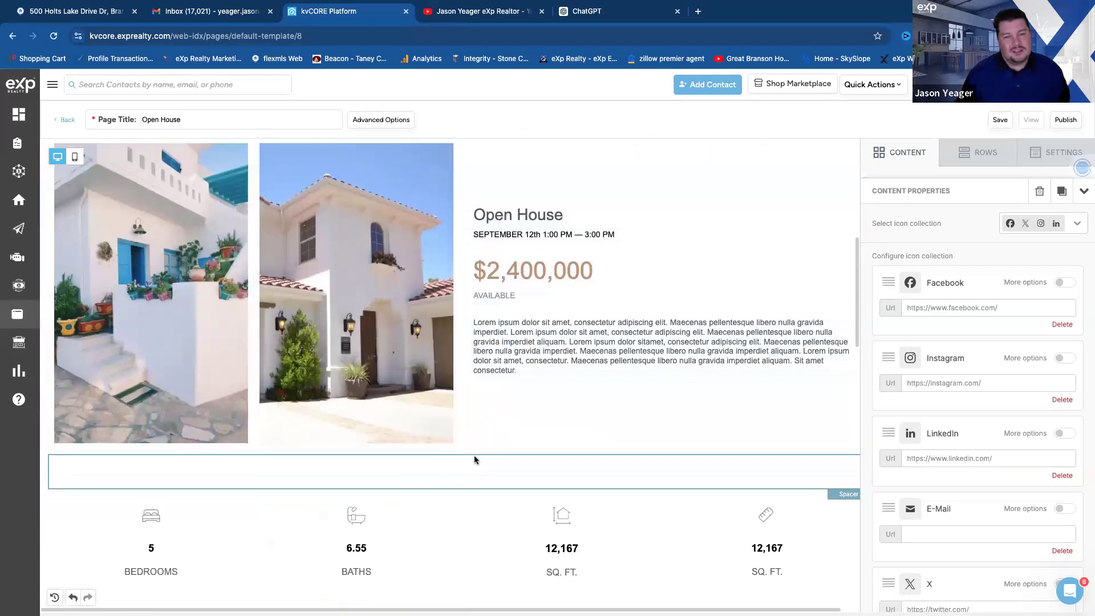
scroll(477, 458, up, 4)
scroll(453, 439, up, 3)
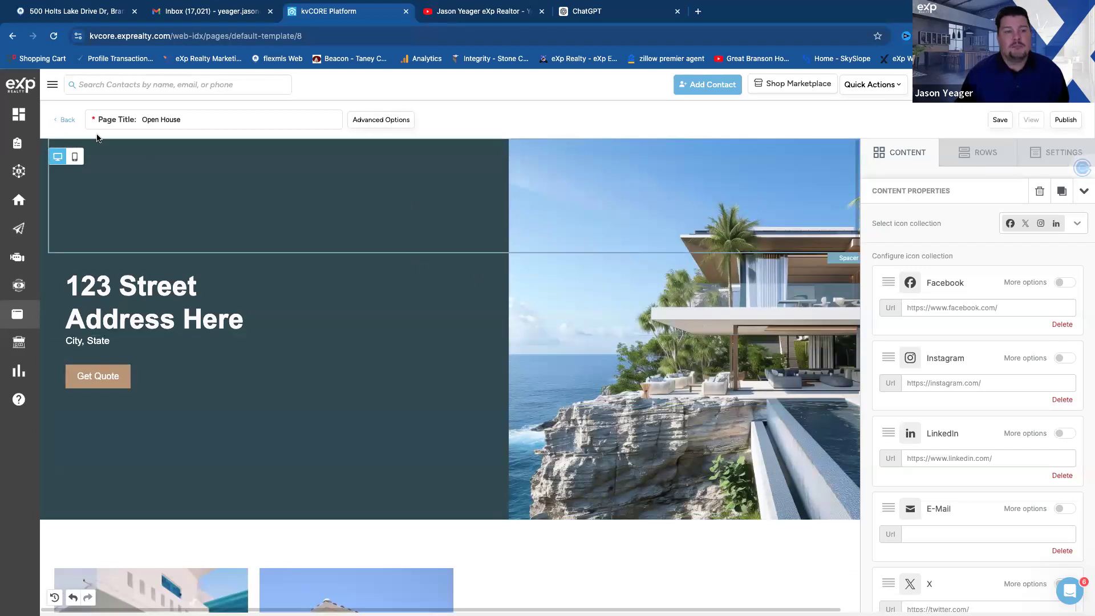
Step: Leave the Open House template without saving the changes and browse all available page templates
click(68, 121)
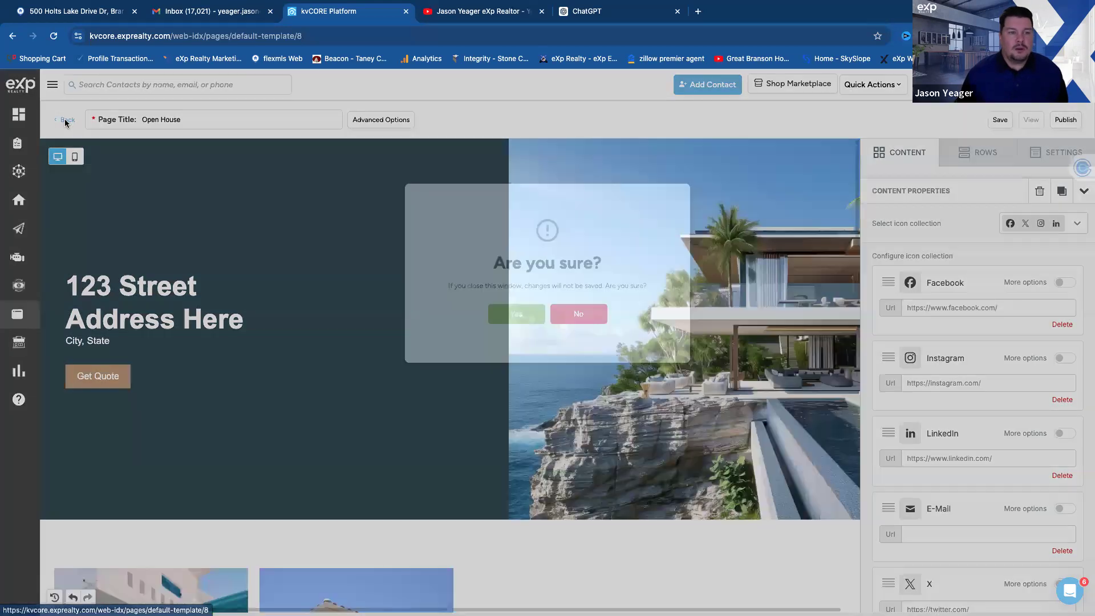
click(519, 313)
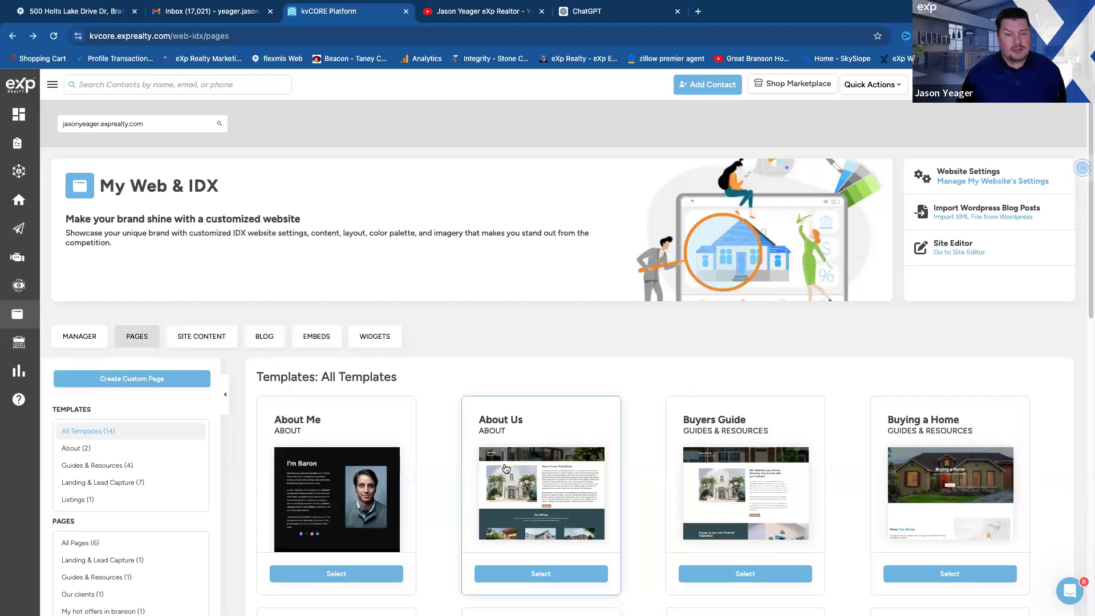
scroll(601, 504, down, 2)
scroll(599, 505, down, 5)
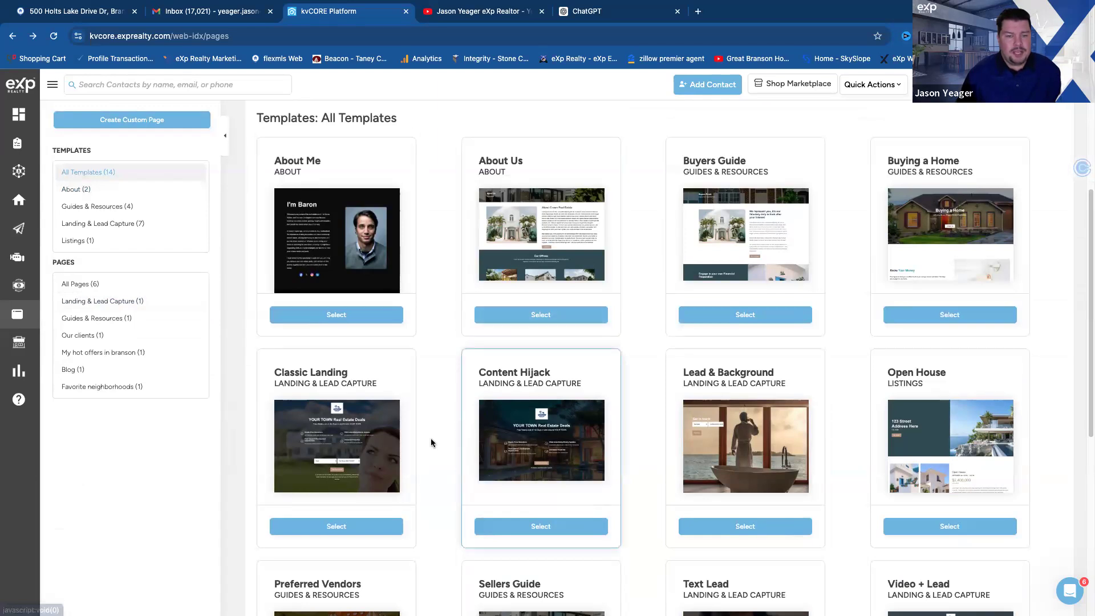
Step: Open the About Us template and review its company introduction, Our Offices, Meet the team and photo sections
click(532, 208)
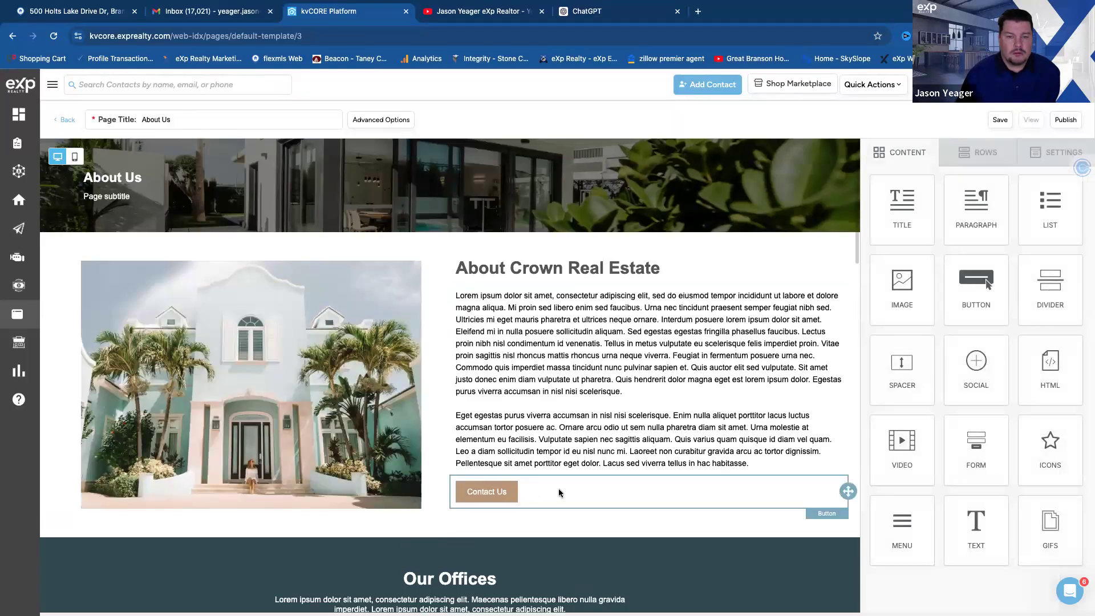
scroll(559, 493, down, 10)
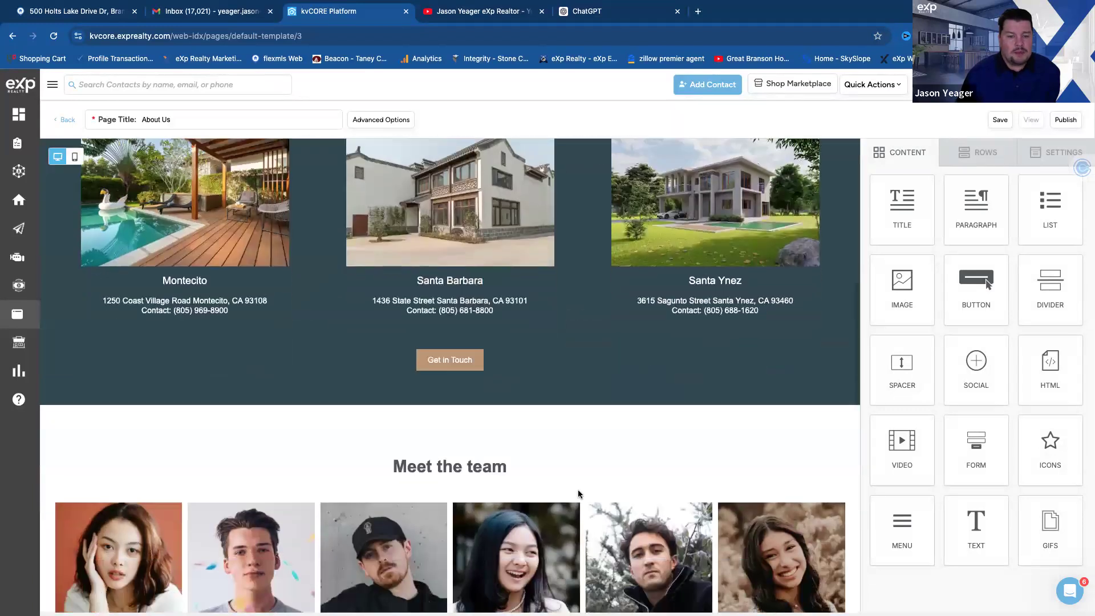
scroll(579, 494, down, 6)
scroll(579, 494, up, 2)
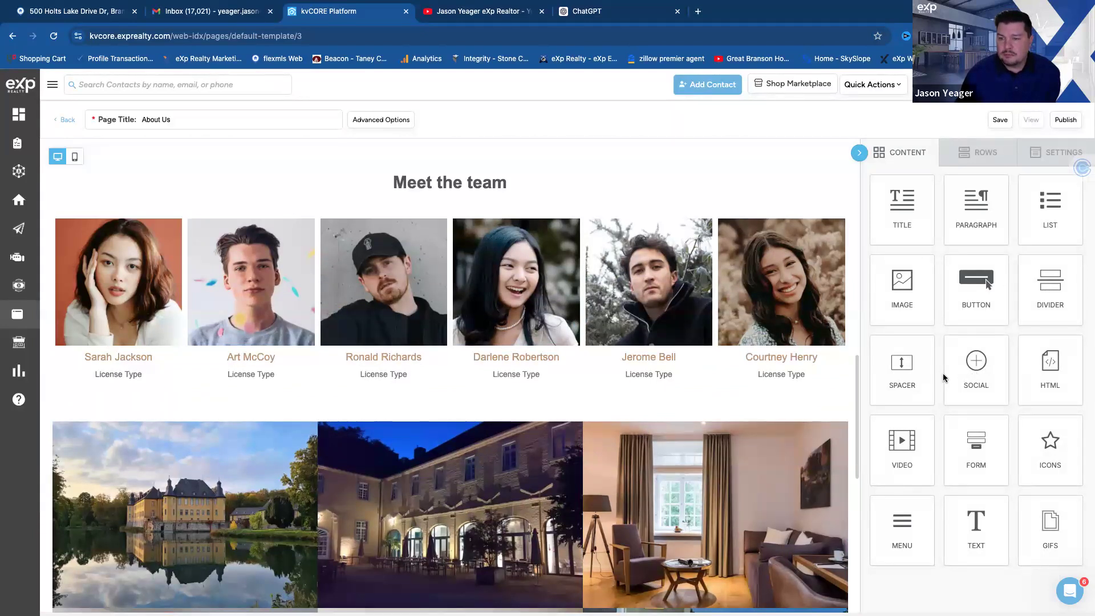
scroll(689, 382, up, 9)
scroll(688, 382, up, 5)
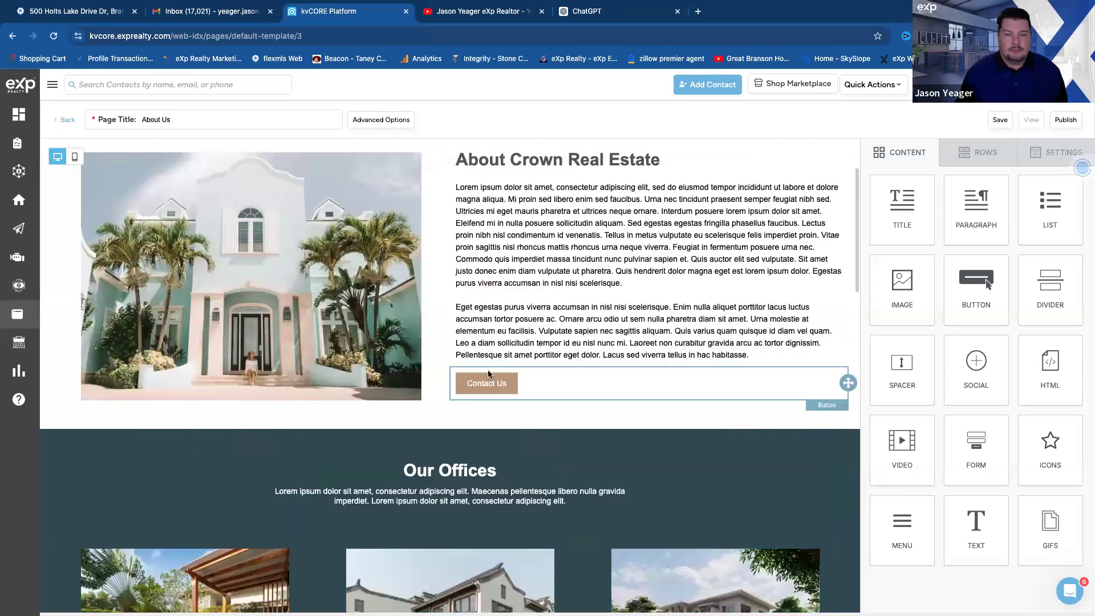
Step: Change the "Contact Us" button's text to "See Homes for Sale in Brighton"
click(469, 384)
drag(468, 384, 518, 387)
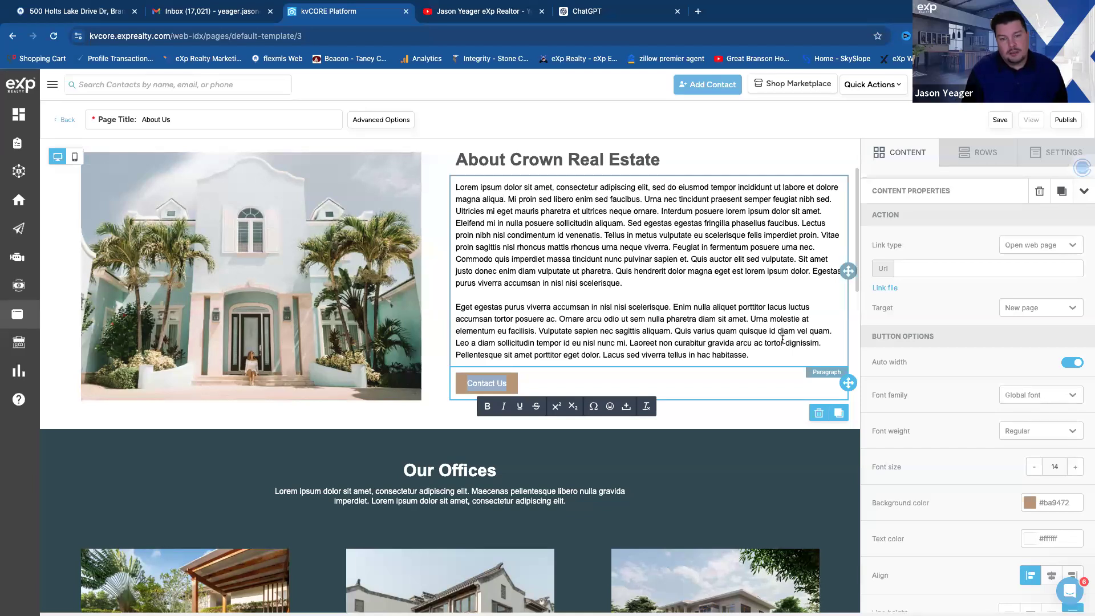
text(See H)
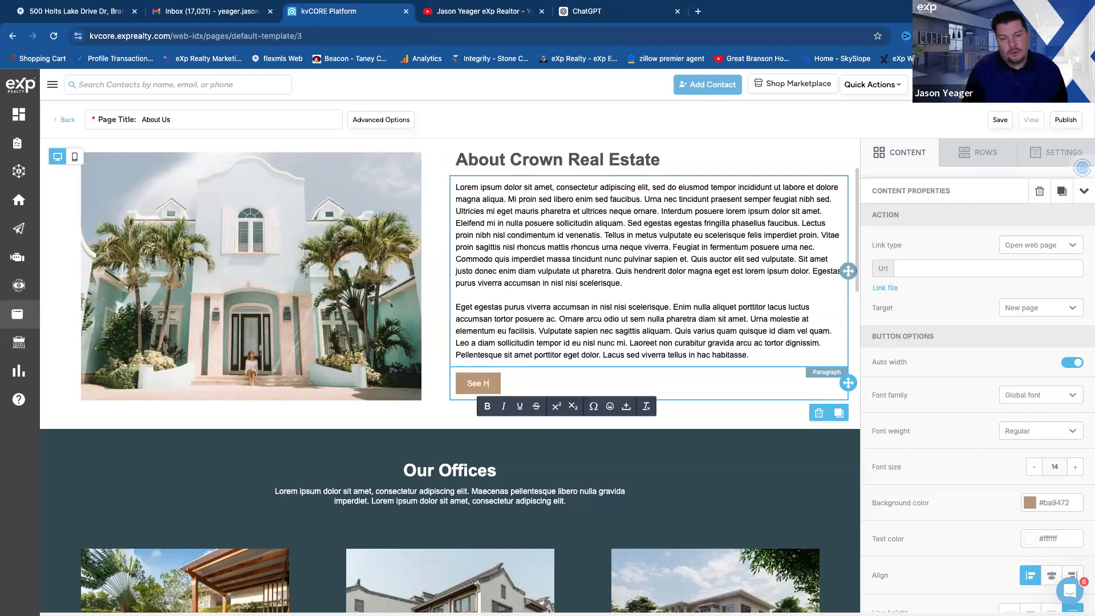
text(omes )
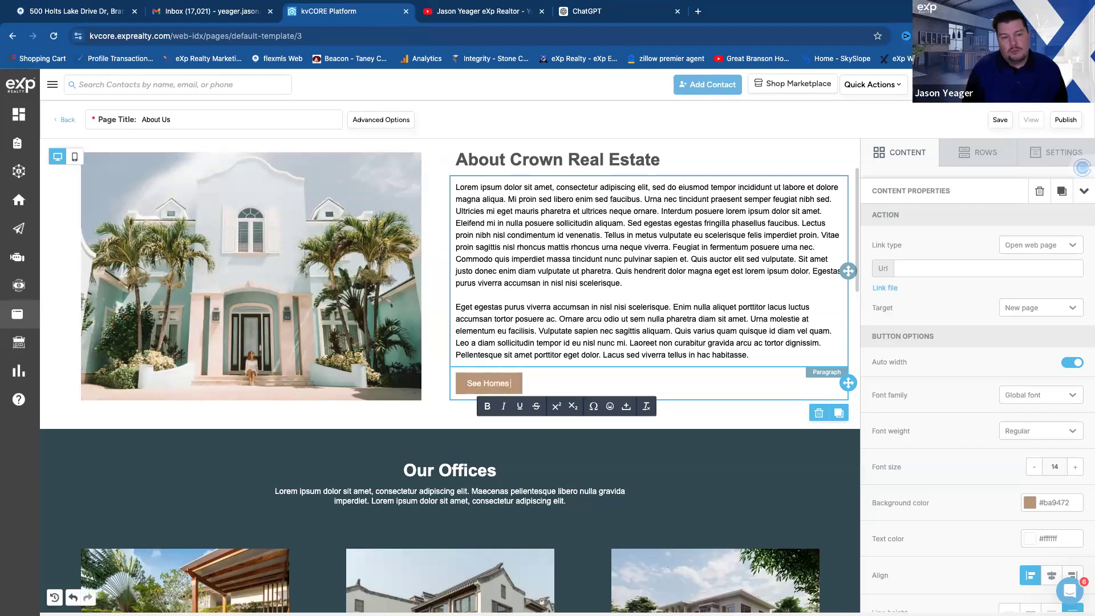
text(for Sale)
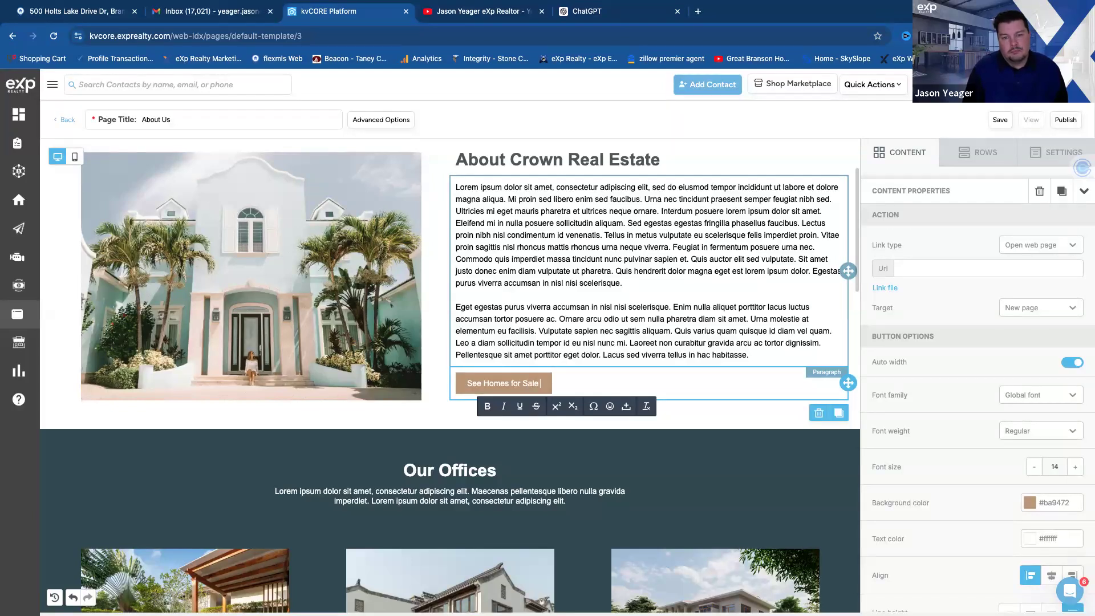
text( in Brighton)
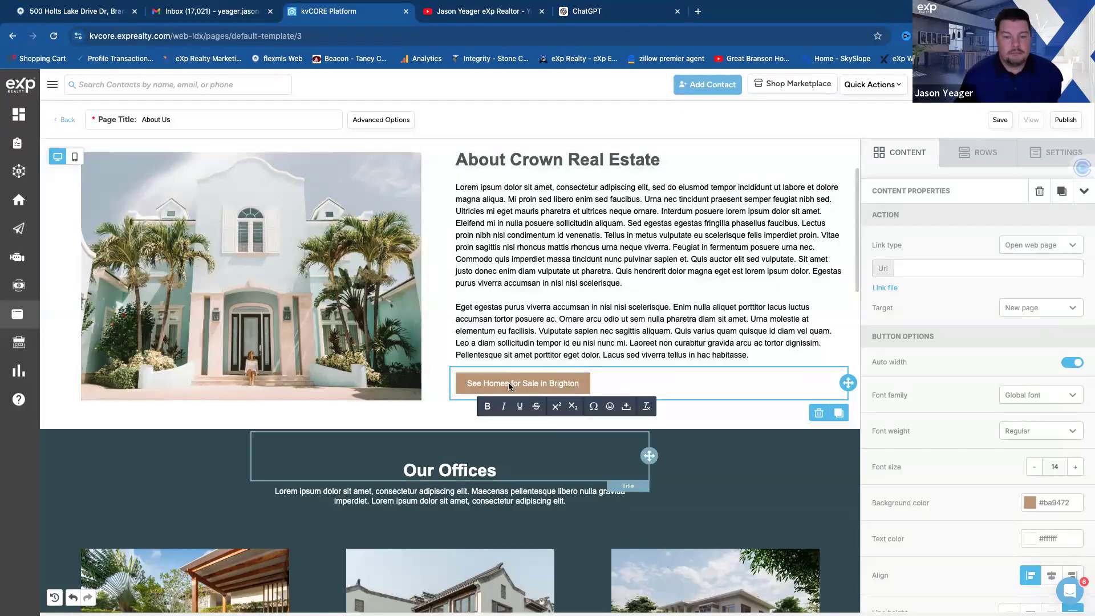
click(583, 392)
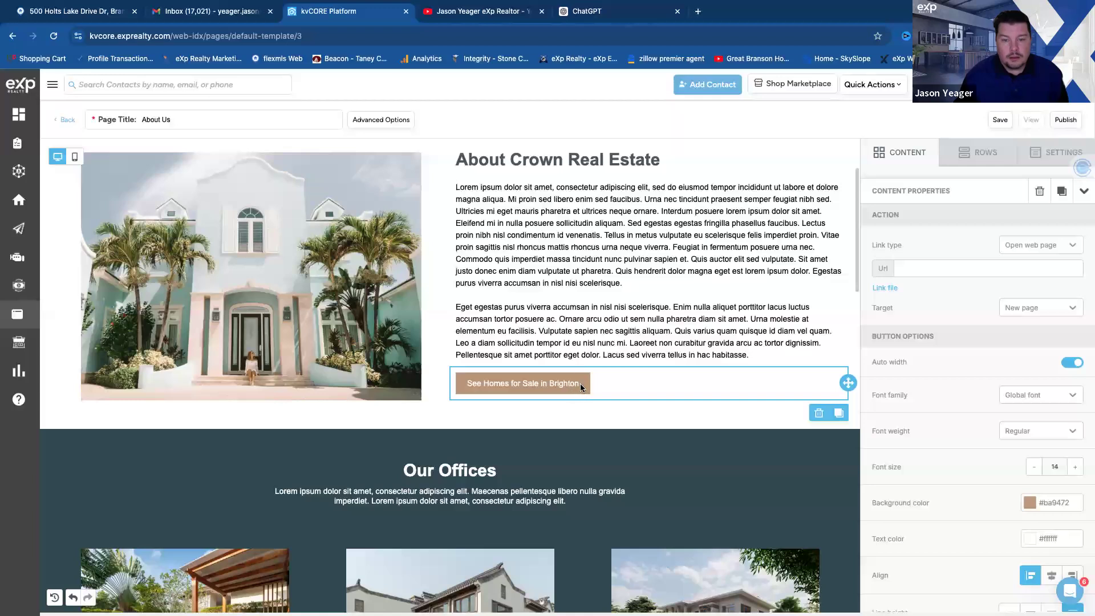
Step: Switch to the ChatGPT browser tab, load greatbransonhomes.com there and open the home search's additional options
click(624, 14)
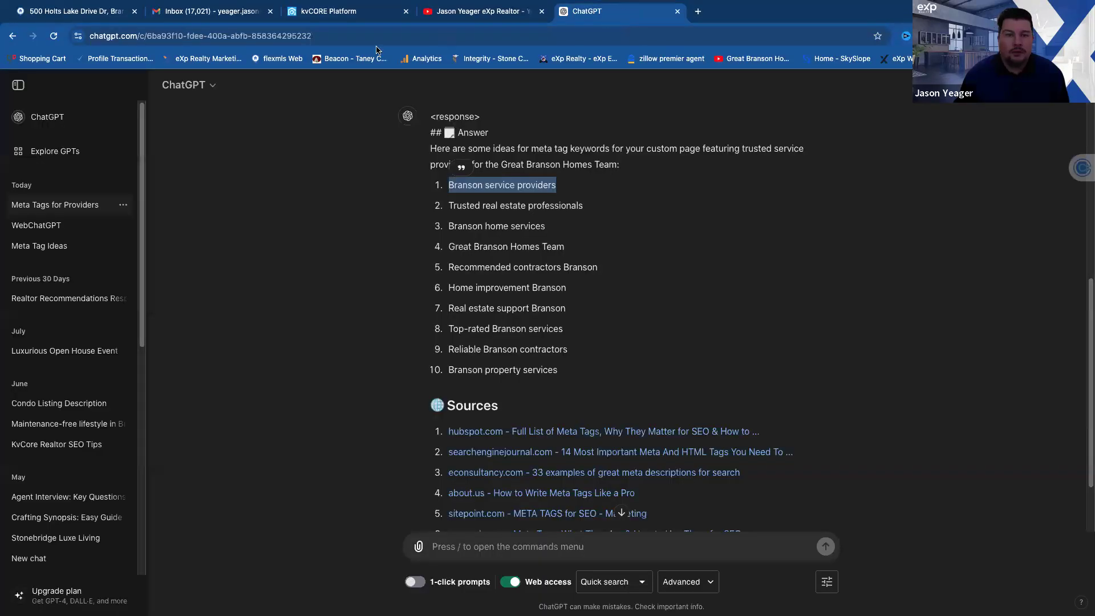
click(341, 36)
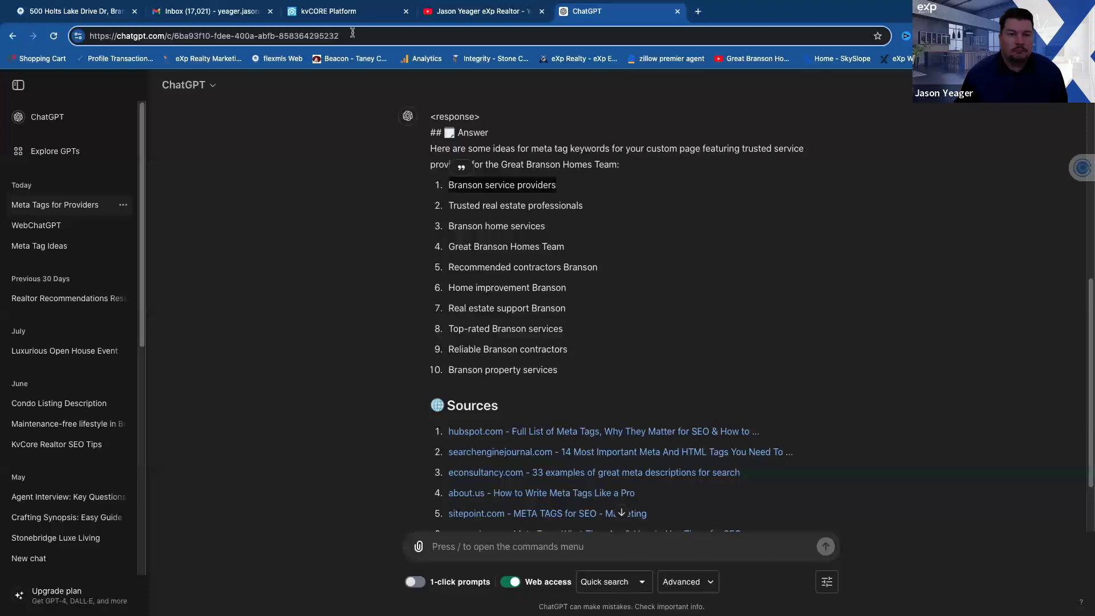
text(greatbransonhomes.com)
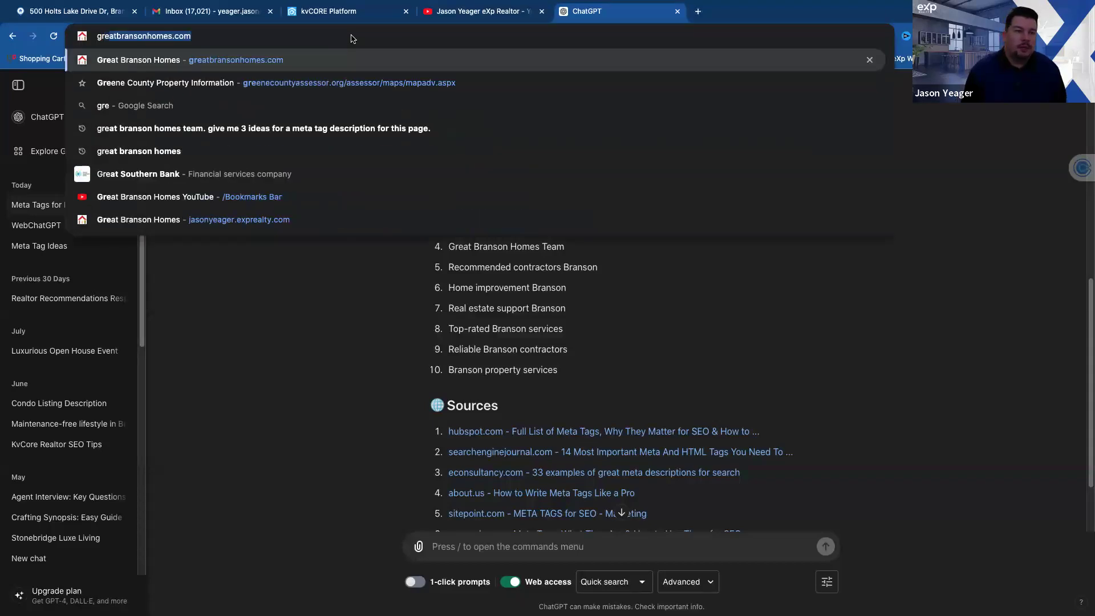
key(Return)
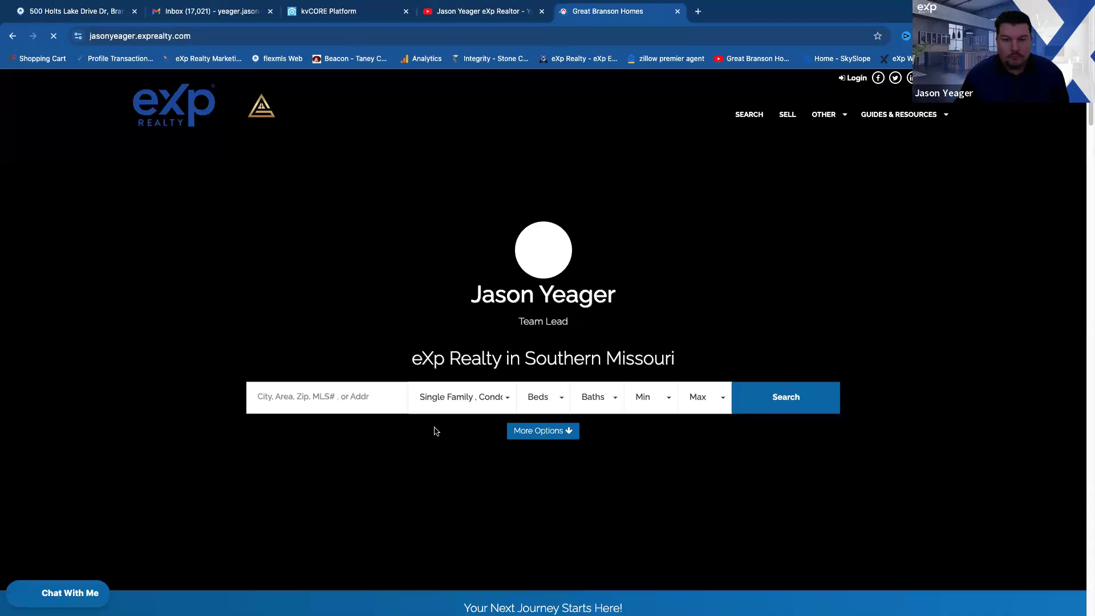
click(301, 397)
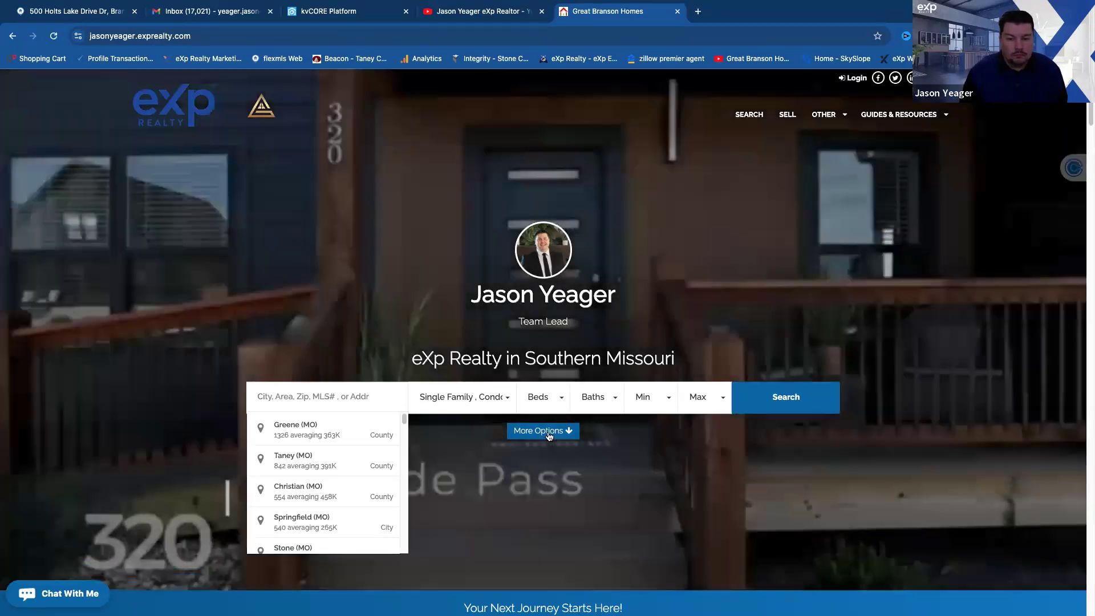
click(545, 432)
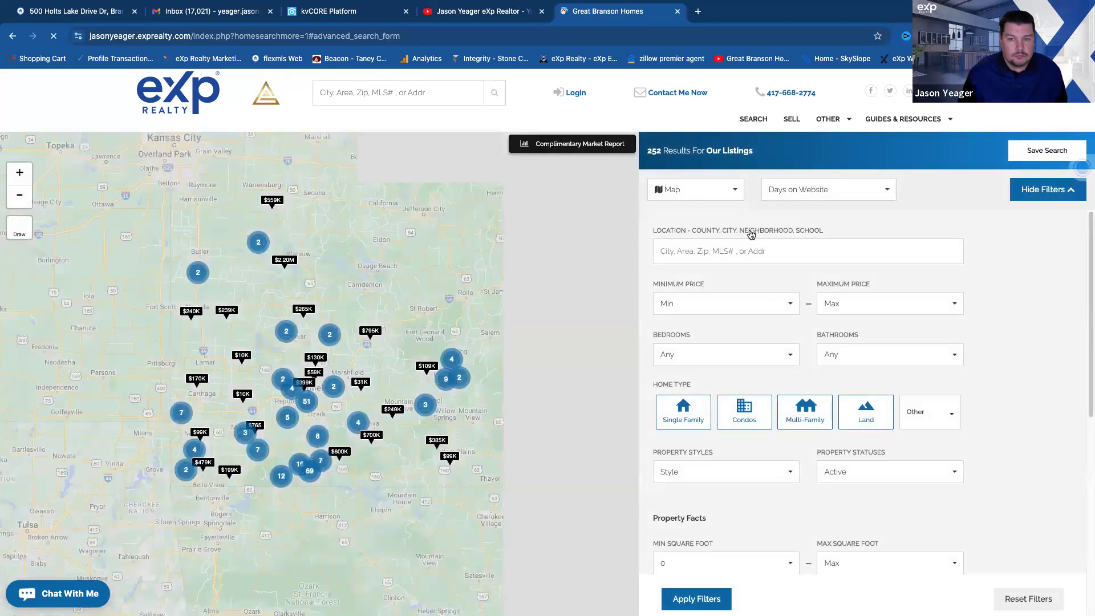
click(672, 251)
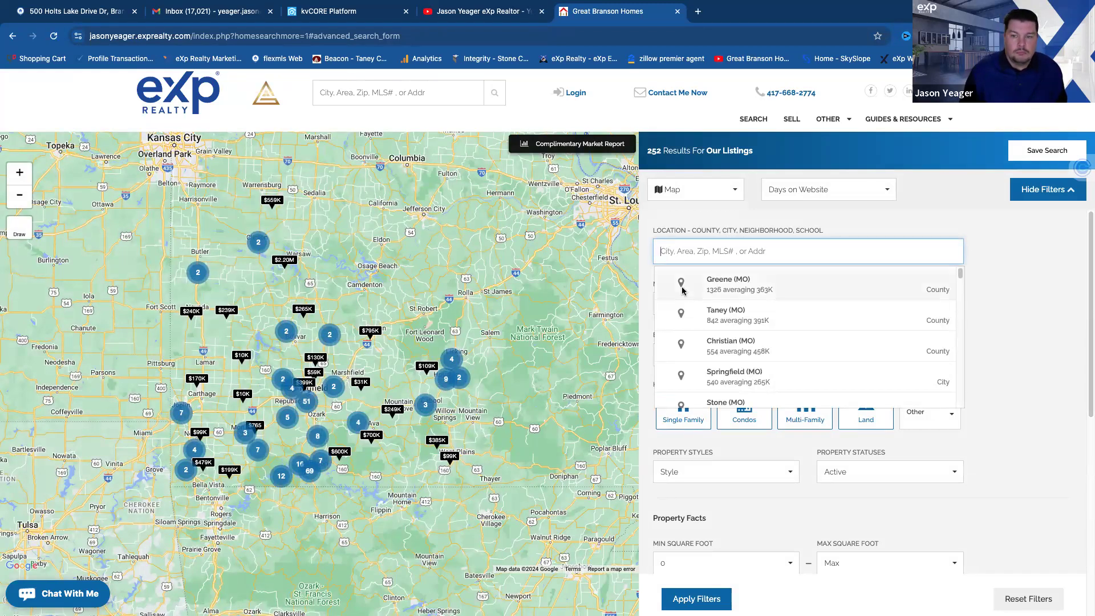
click(728, 342)
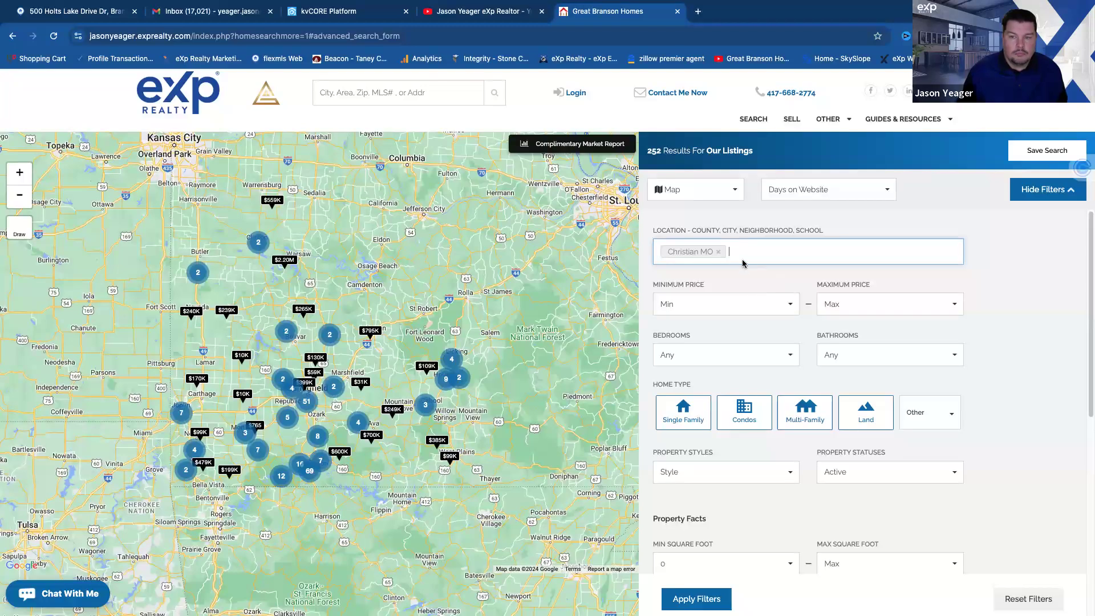
scroll(727, 257, down, 3)
scroll(780, 314, up, 2)
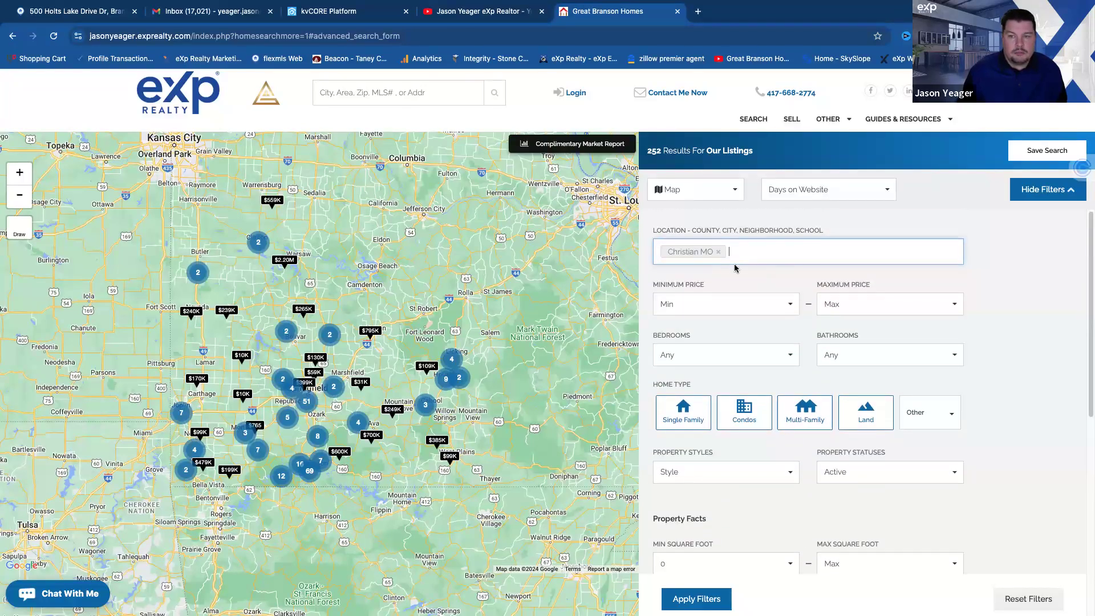
click(717, 252)
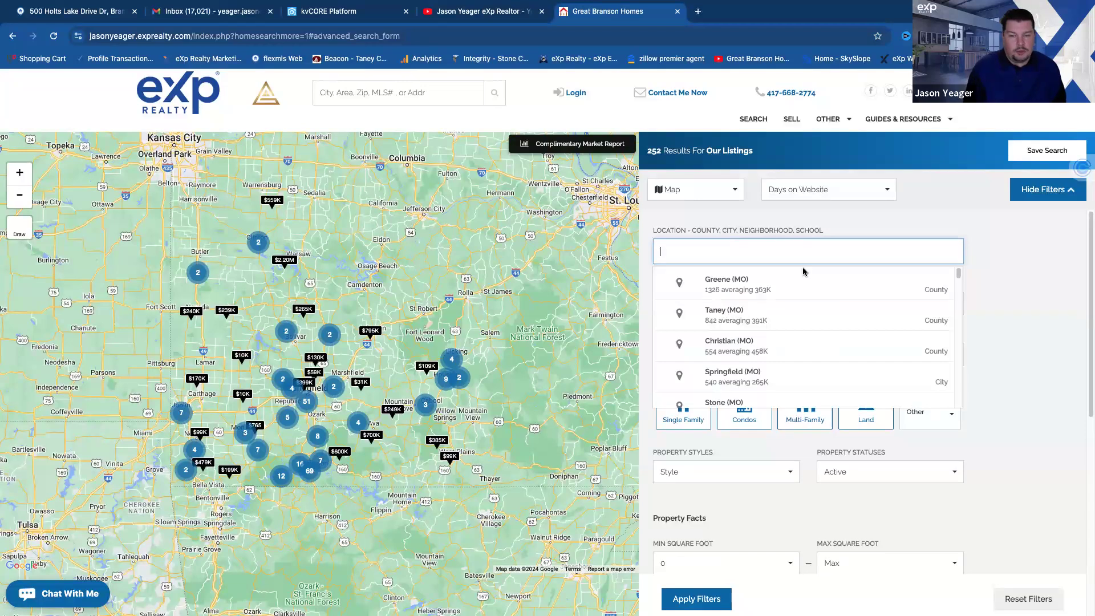
Step: Look for "branson north" among the location suggestions of the home search
text(branson north)
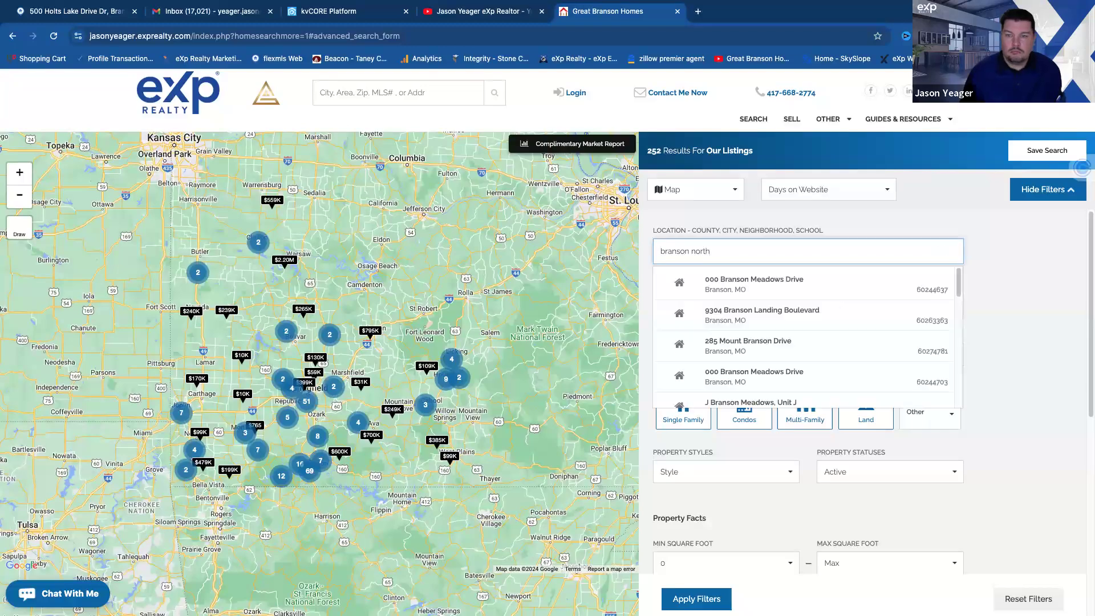
scroll(830, 339, down, 5)
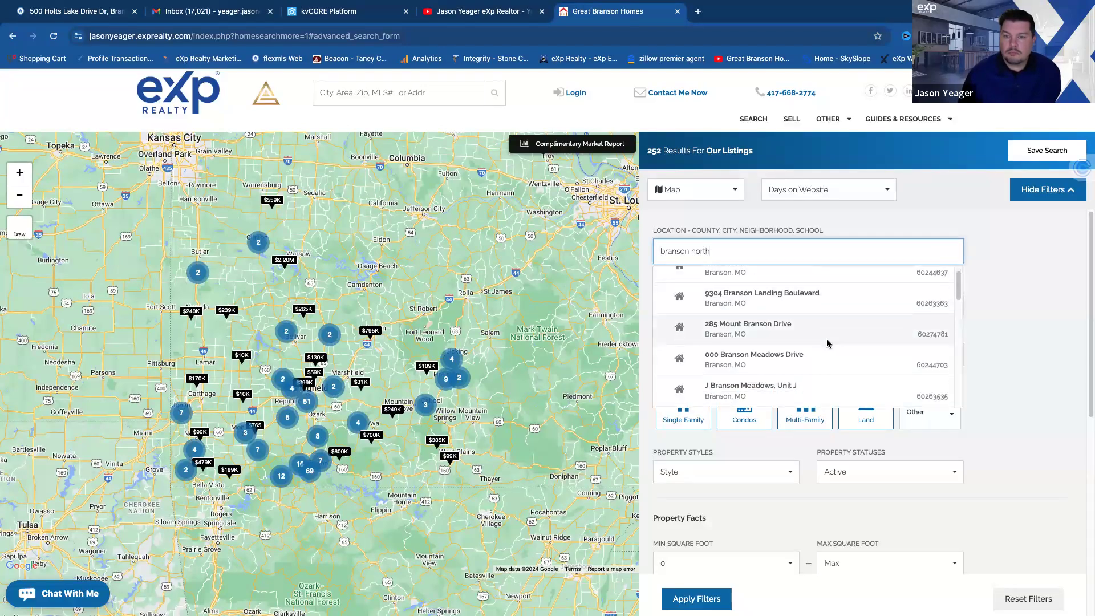
scroll(825, 341, down, 3)
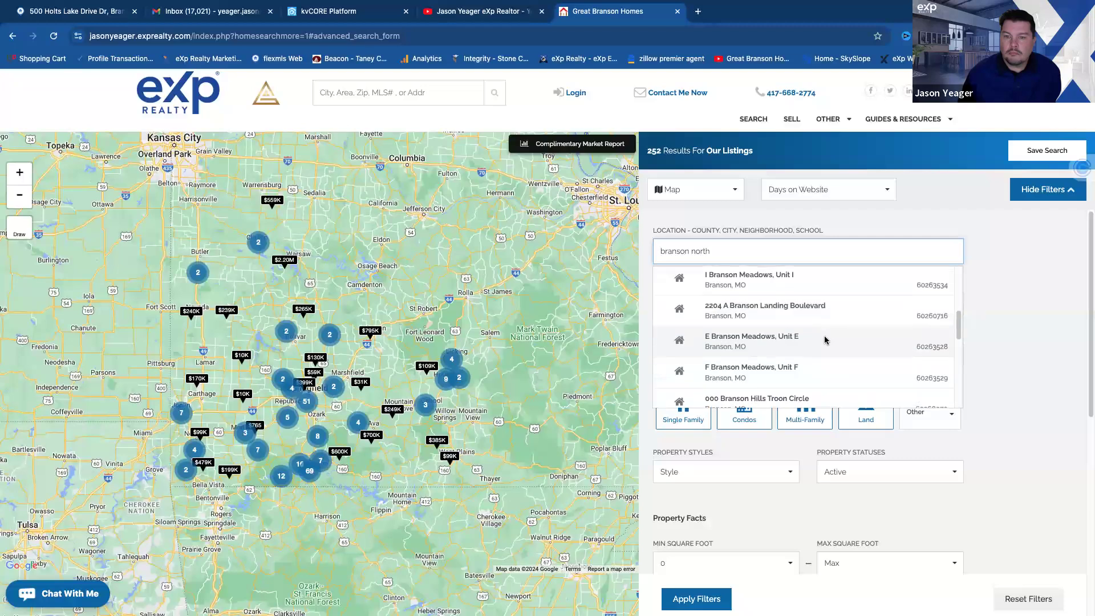
scroll(836, 339, down, 6)
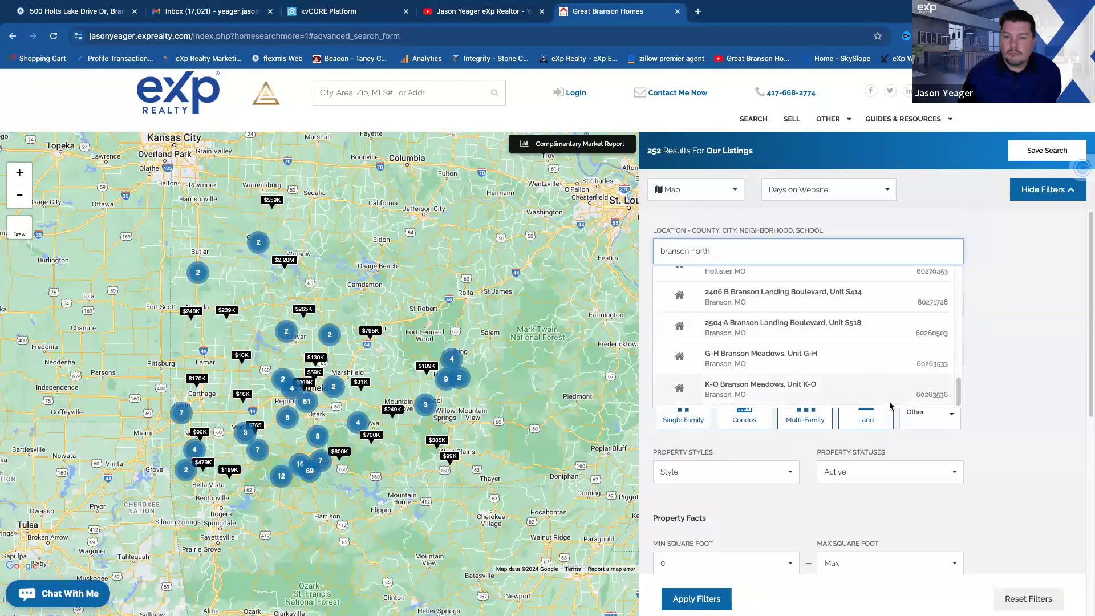
scroll(999, 454, down, 2)
Step: Set the home search's Subdivision filter to Branson North
scroll(999, 454, down, 8)
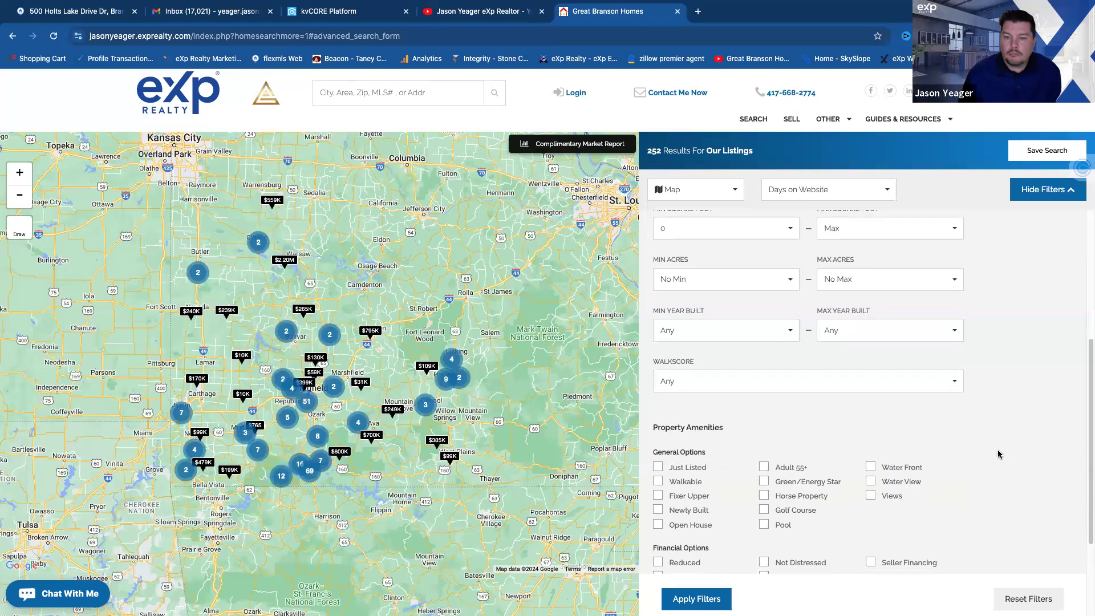
scroll(992, 454, down, 3)
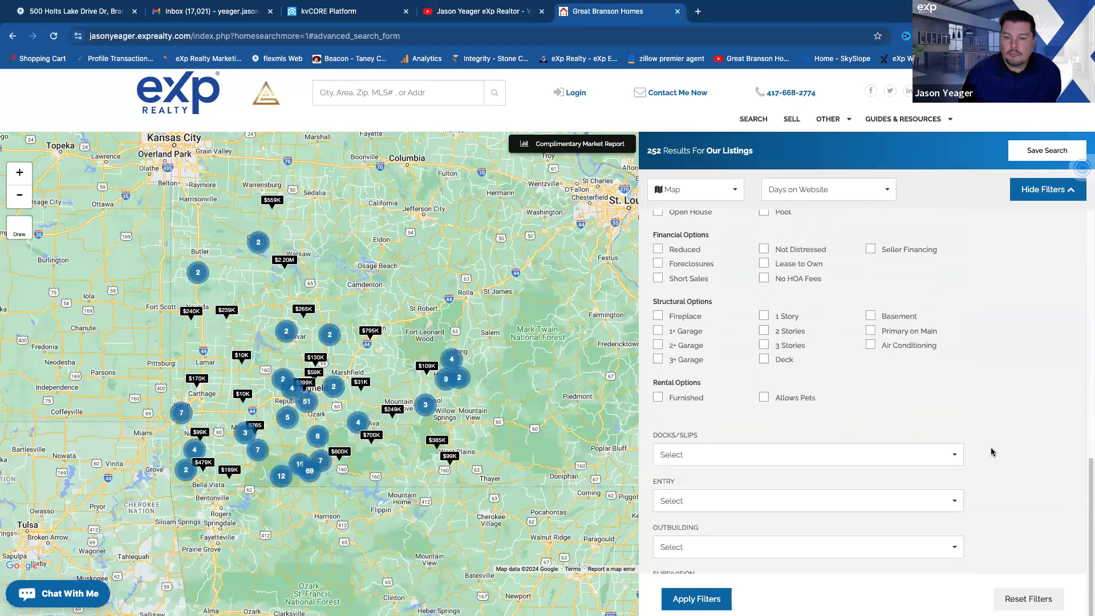
click(728, 456)
text(branson north)
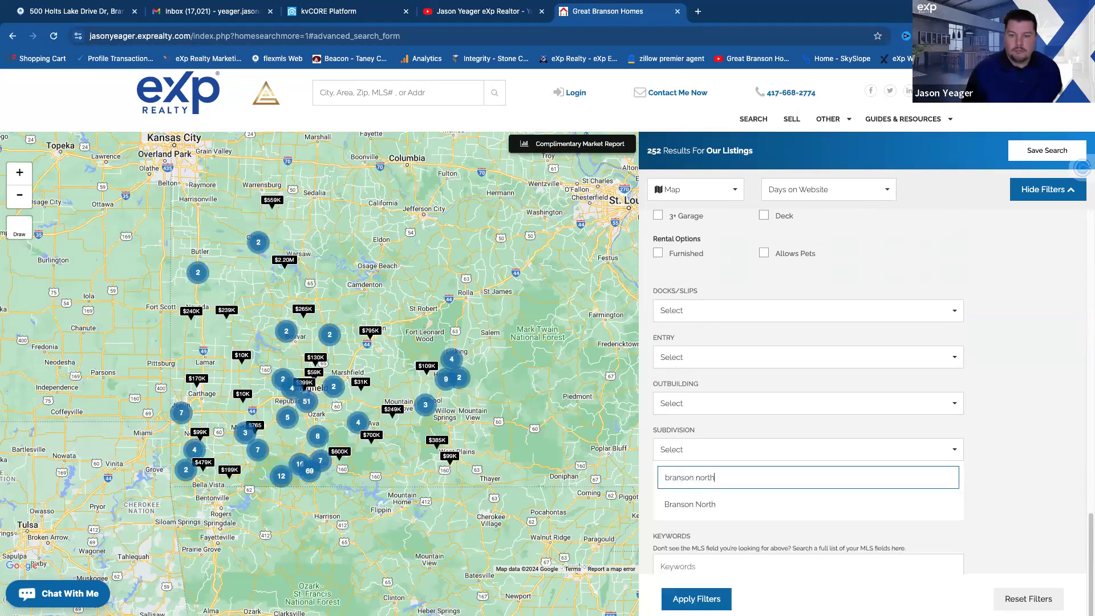
click(695, 506)
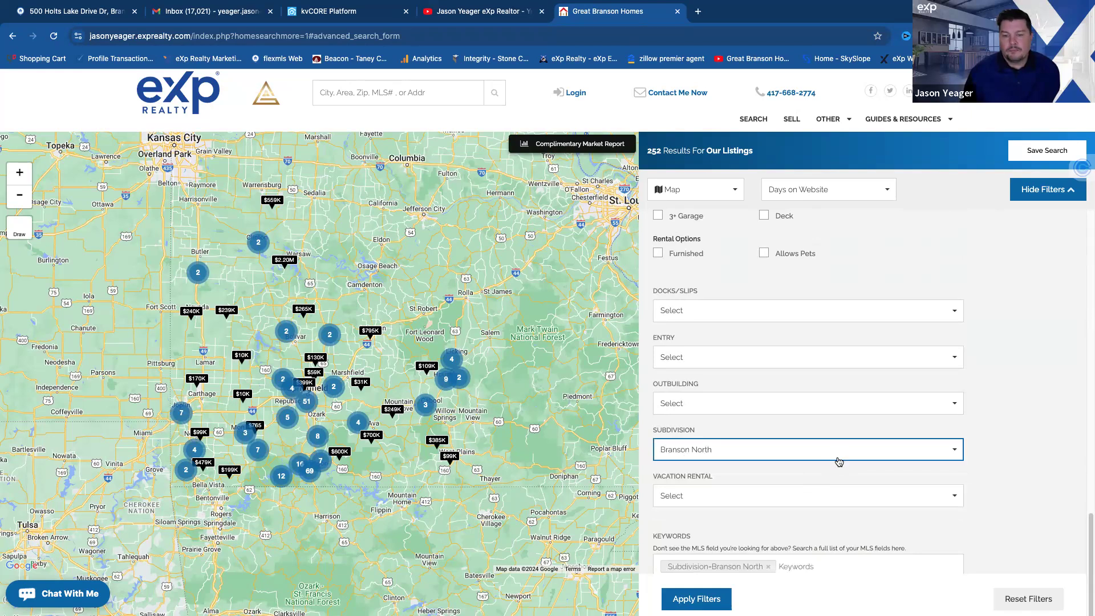
Step: Replace the "branson north" location with the city Branson (MO) and apply the search filters
scroll(836, 460, up, 15)
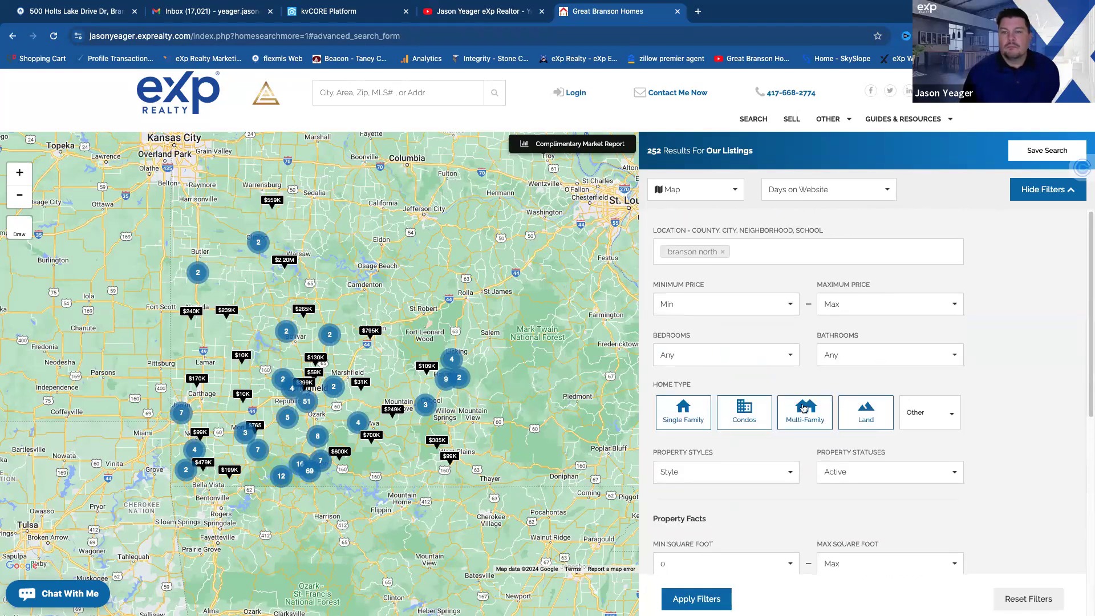
click(722, 252)
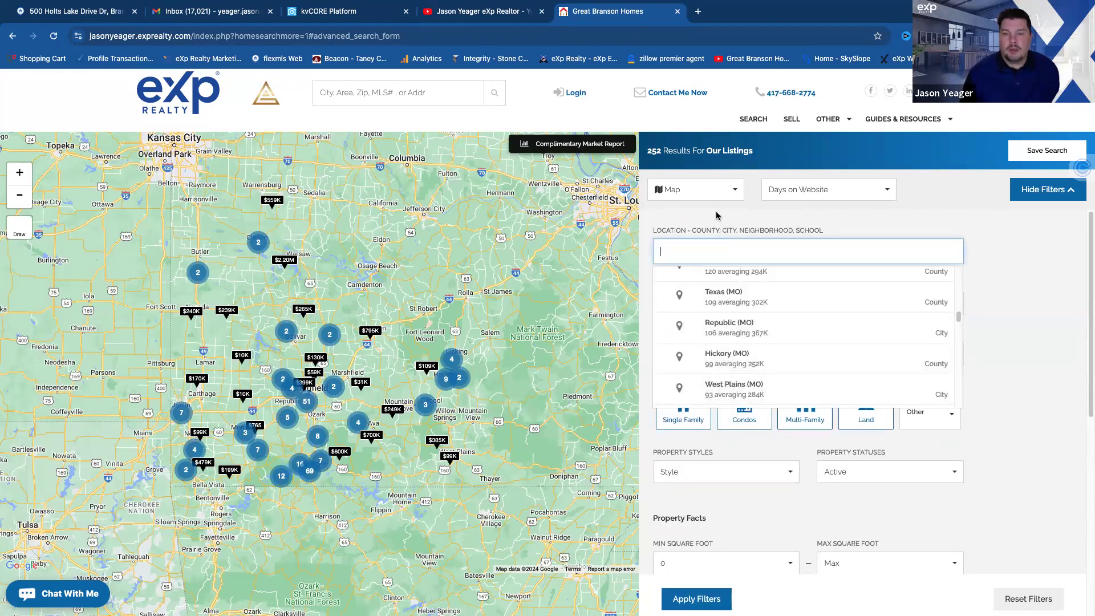
text(brna)
text(s)
key(BackSpace)
text(anson)
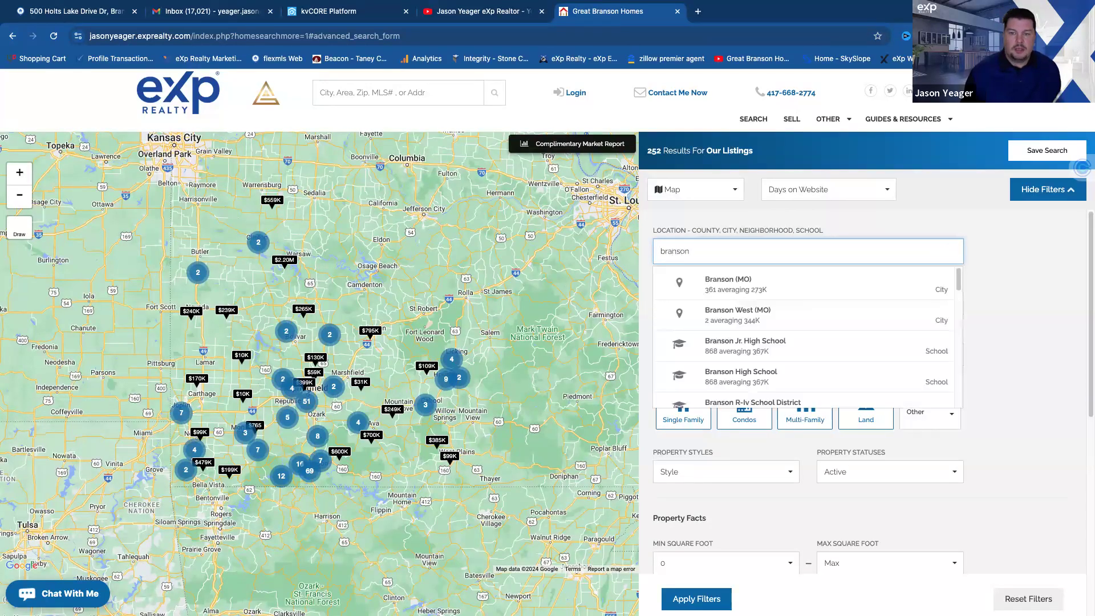
click(743, 282)
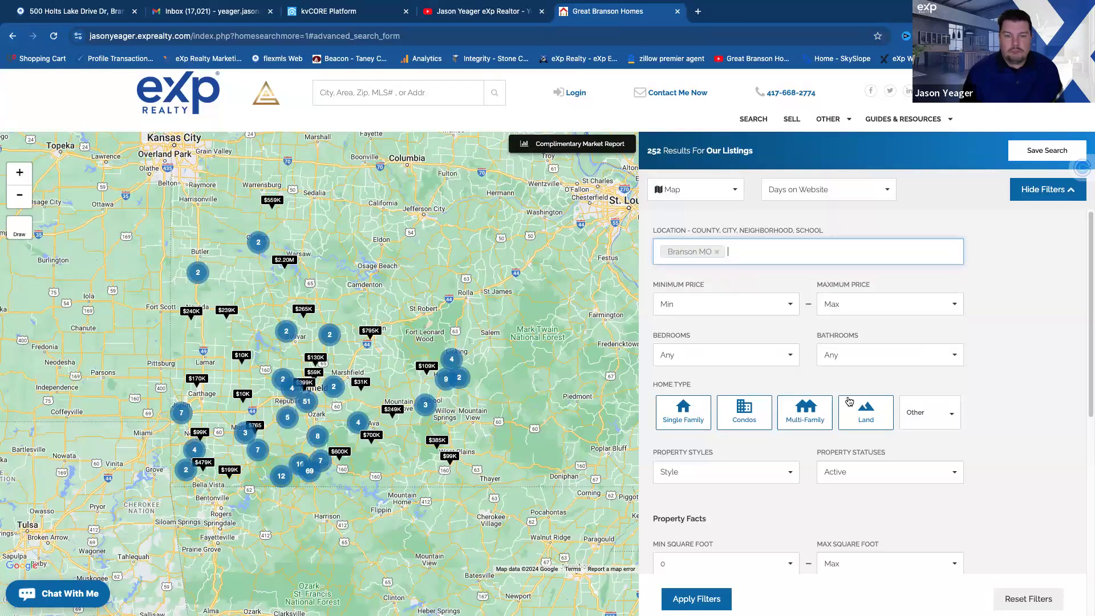
scroll(833, 468, down, 15)
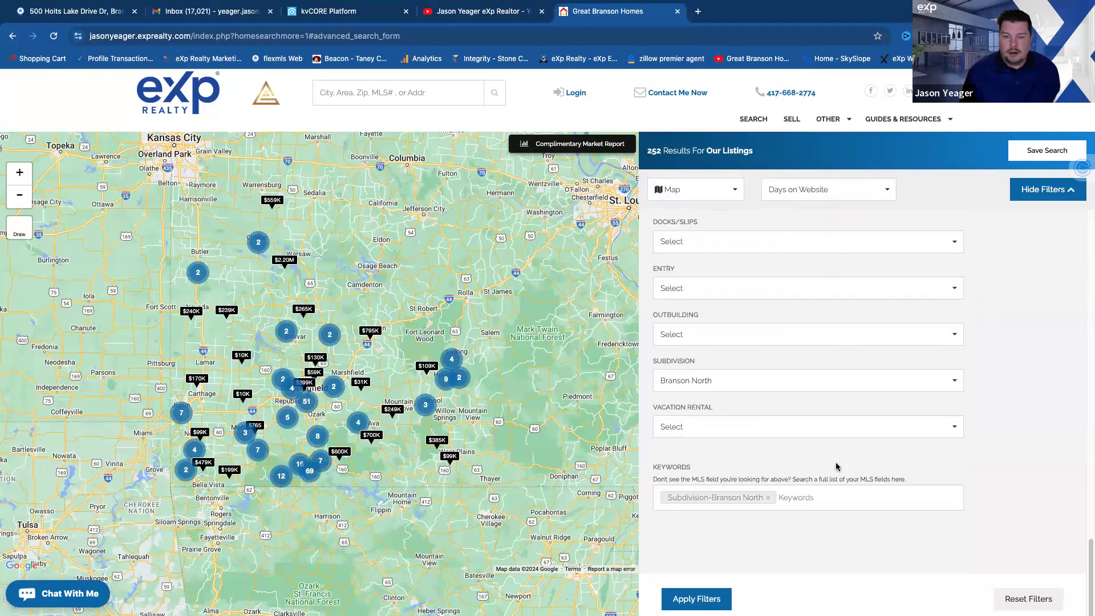
scroll(836, 466, down, 1)
click(724, 597)
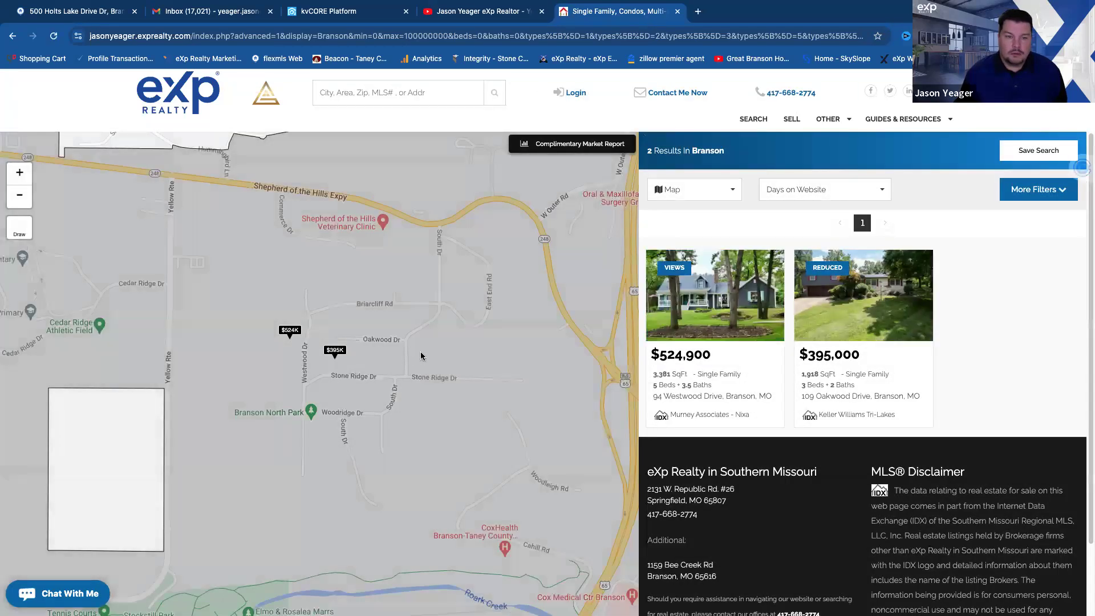
Step: Copy the full web address of the filtered Branson North search results
mouse_move(842, 315)
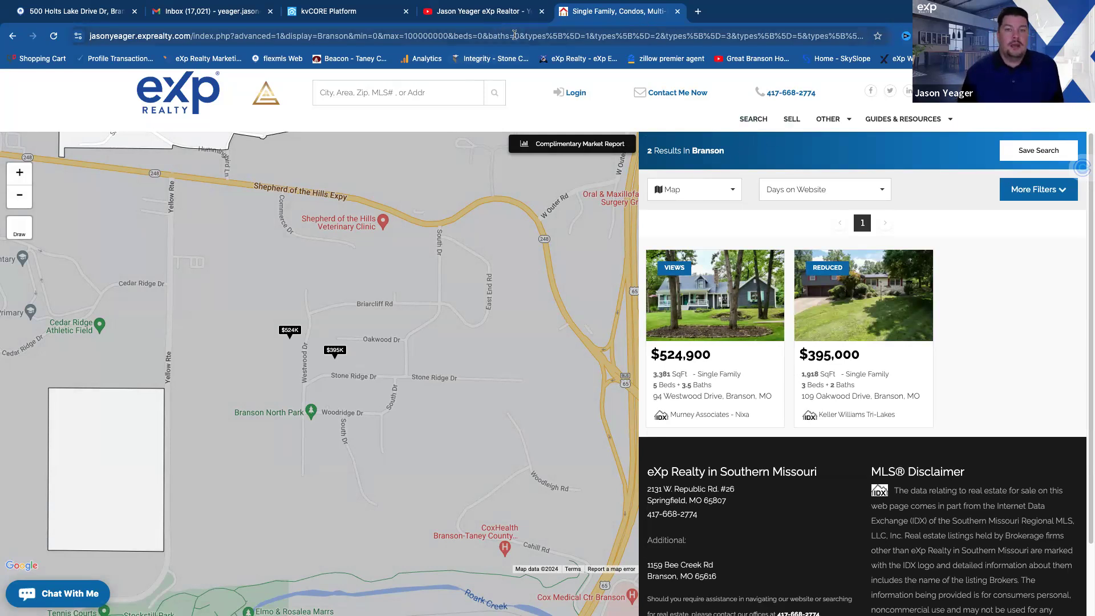
click(445, 38)
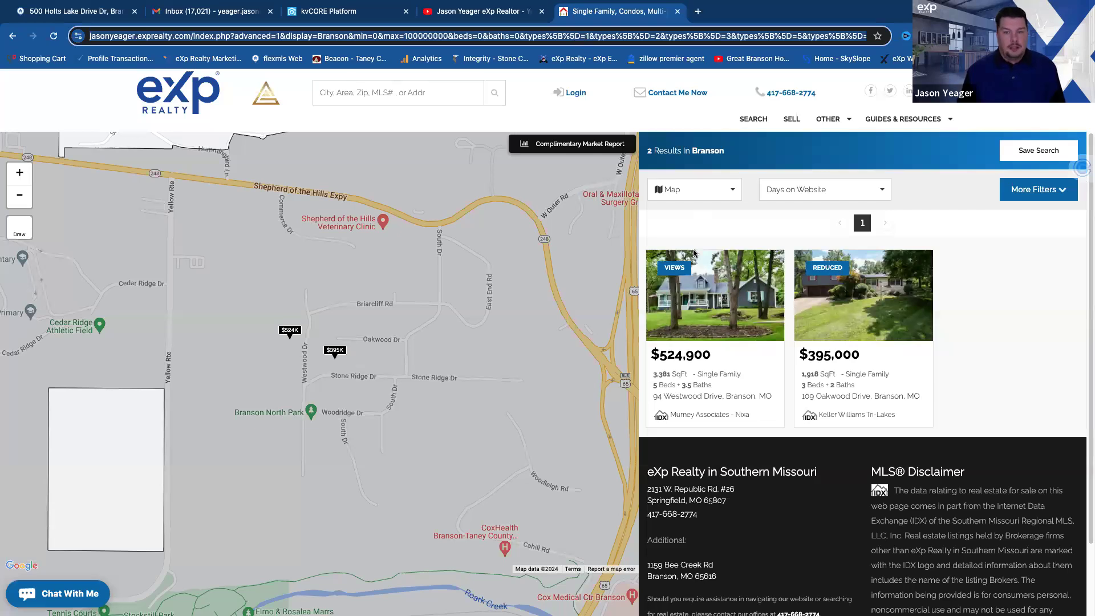
right_click(482, 37)
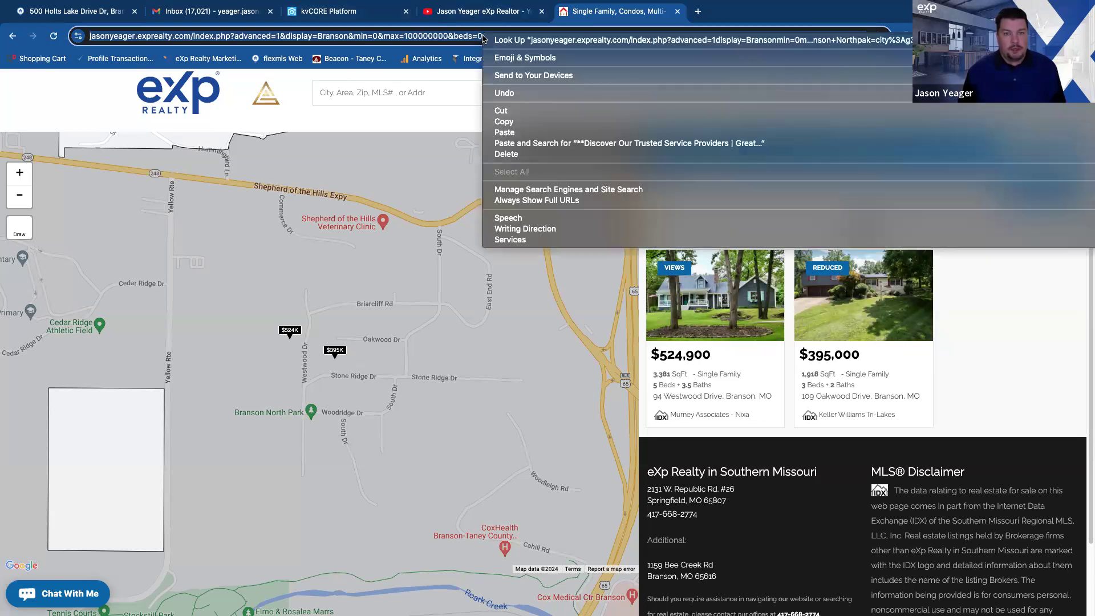
click(512, 124)
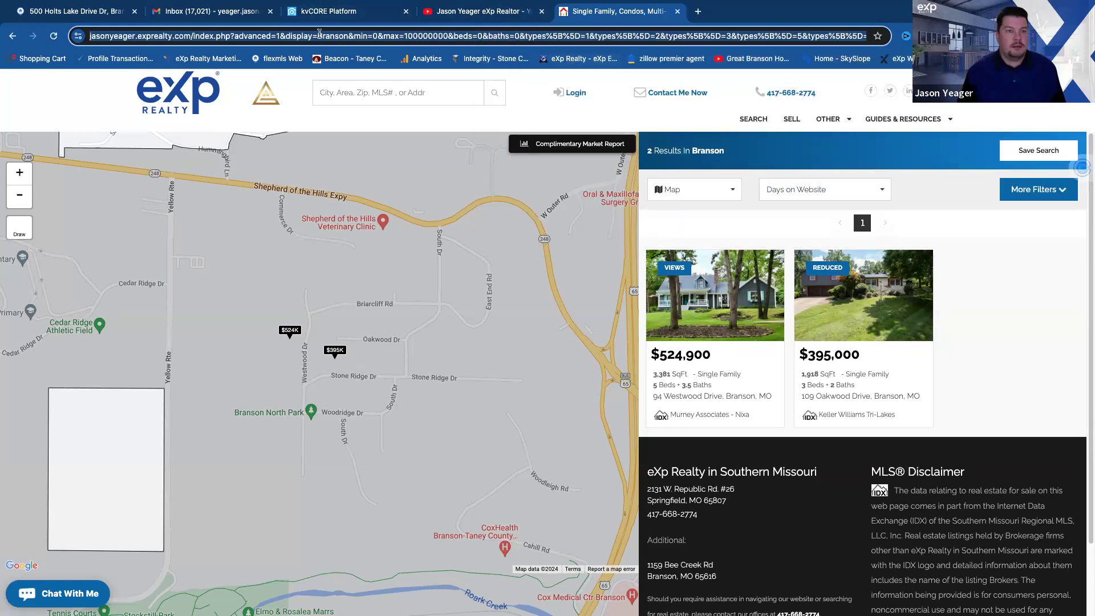
Step: Return to the kvCORE page editor and paste the copied search address as the "See Homes for Sale in Brighton" button's URL
click(345, 12)
click(496, 382)
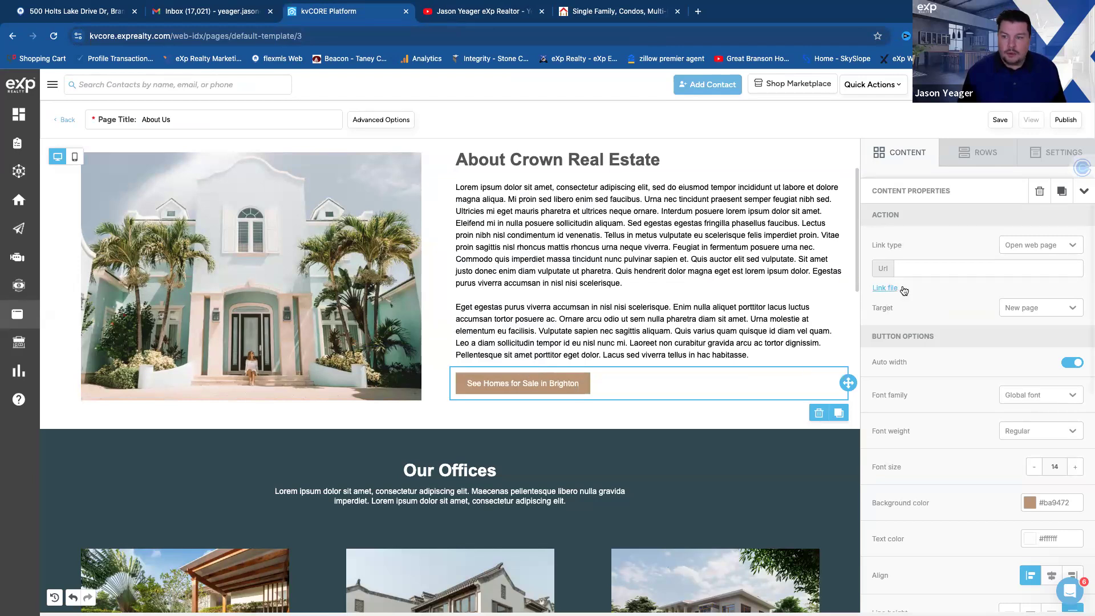
click(903, 270)
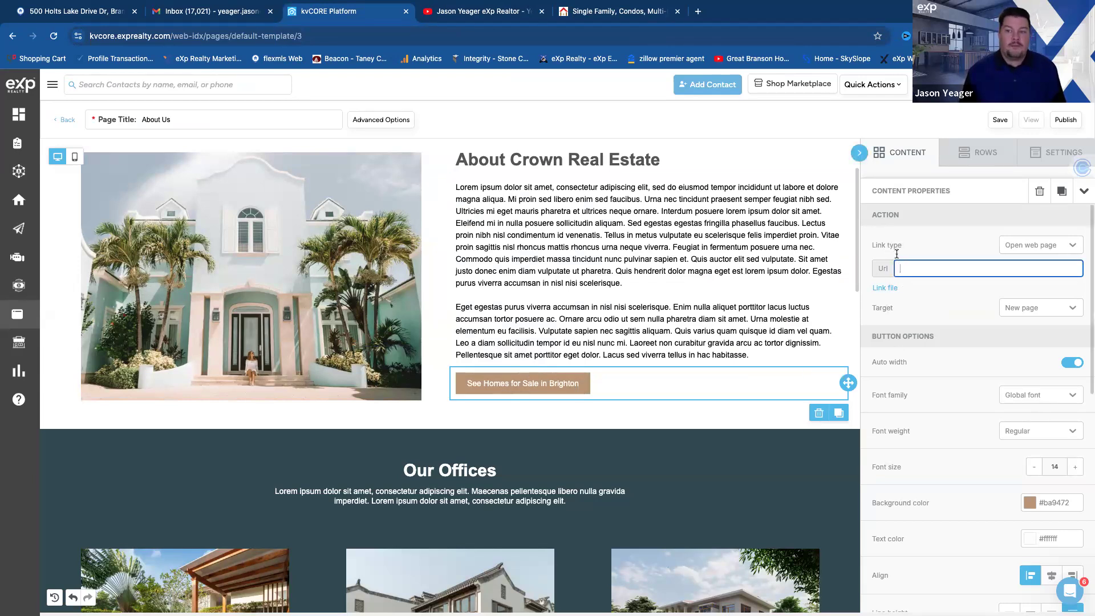
right_click(911, 272)
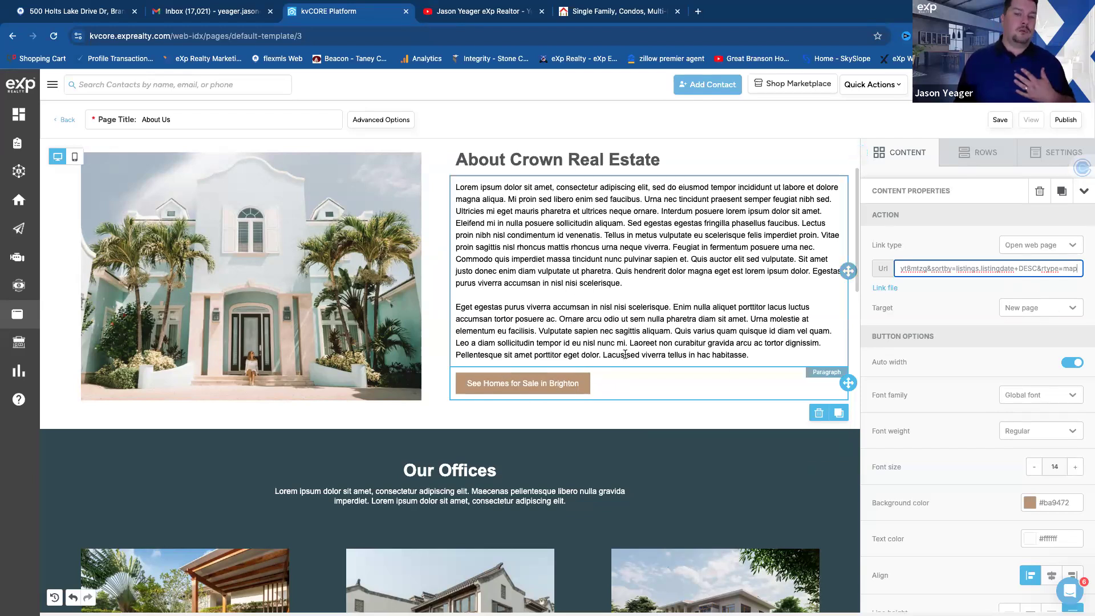
Step: Replace the placeholder paragraphs under the "About Crown Real Estate" heading with the text "From"
drag(756, 354, 457, 183)
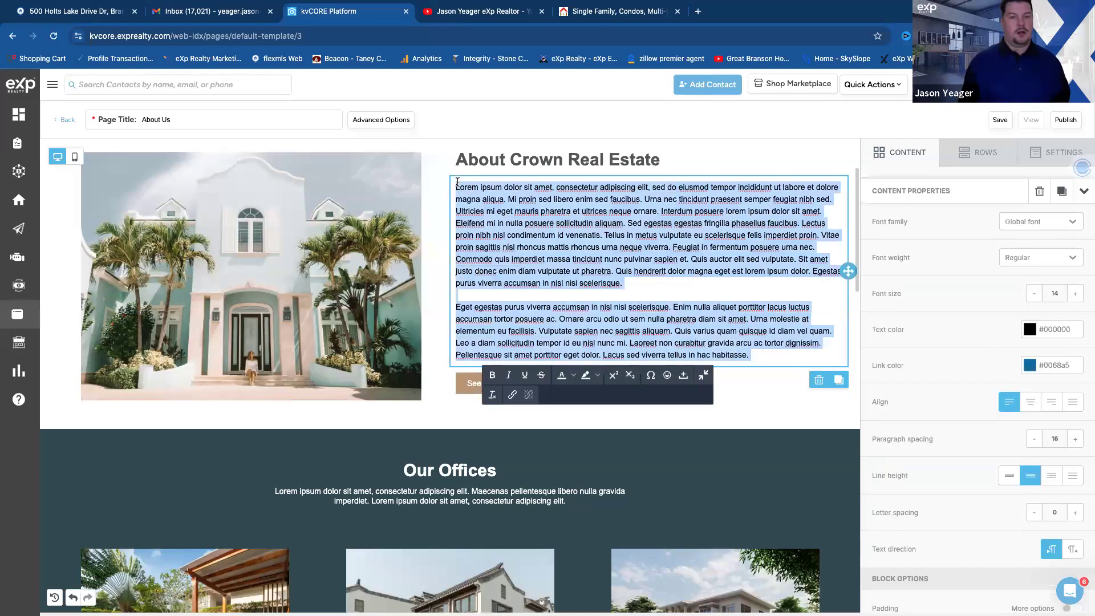
text(asdfk)
key(BackSpace)
key(BackSpace)
key(BackSpace)
key(BackSpace)
key(BackSpace)
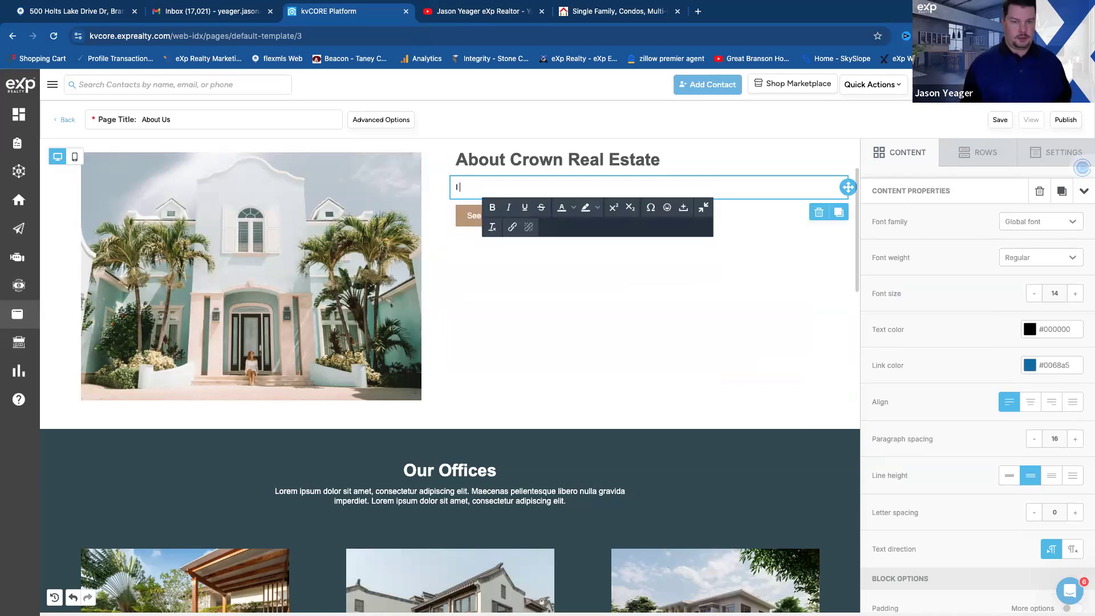
text(From kkdkf)
key(BackSpace)
key(BackSpace)
key(BackSpace)
key(BackSpace)
key(BackSpace)
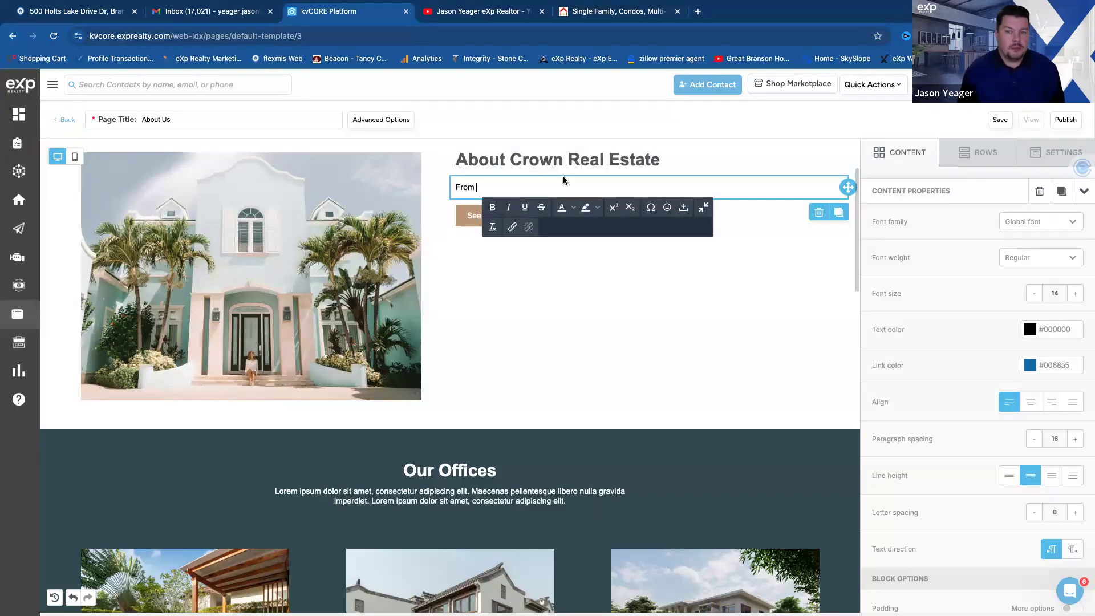
Step: Replace the "About Crown Real Estate" heading with "Living in Branson North"
drag(673, 153, 461, 161)
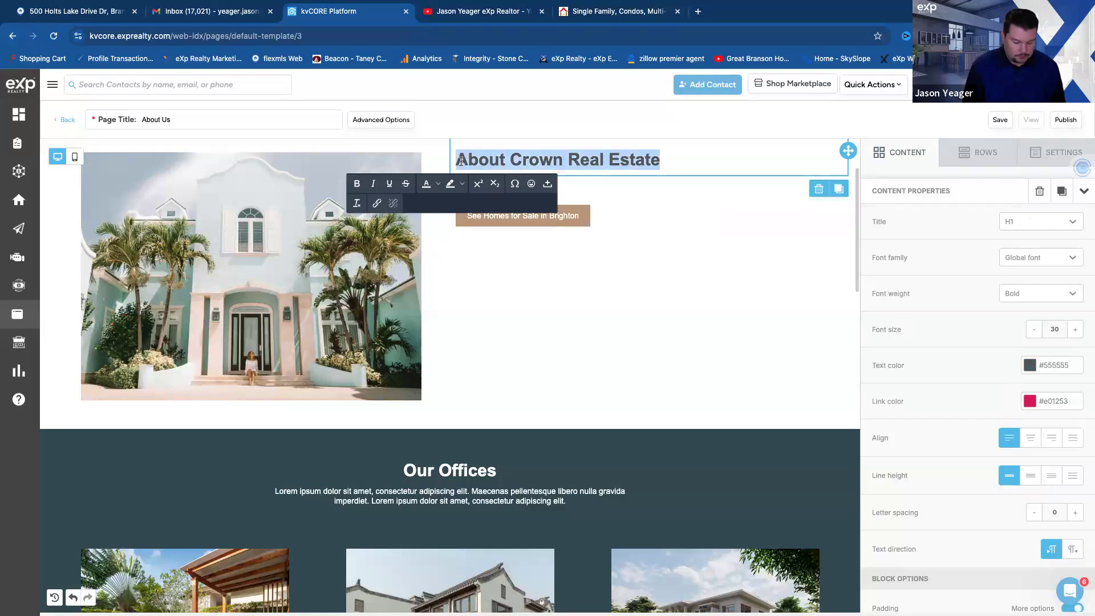
text(Tope)
key(BackSpace)
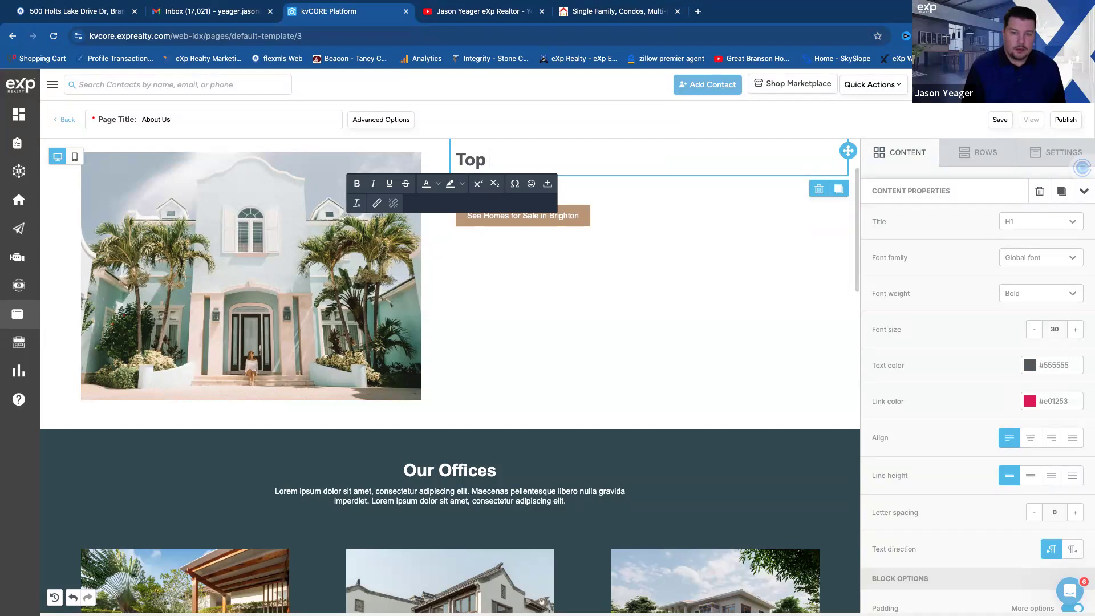
key(BackSpace)
key(BackSpace)
key(BackSpace)
text(AL)
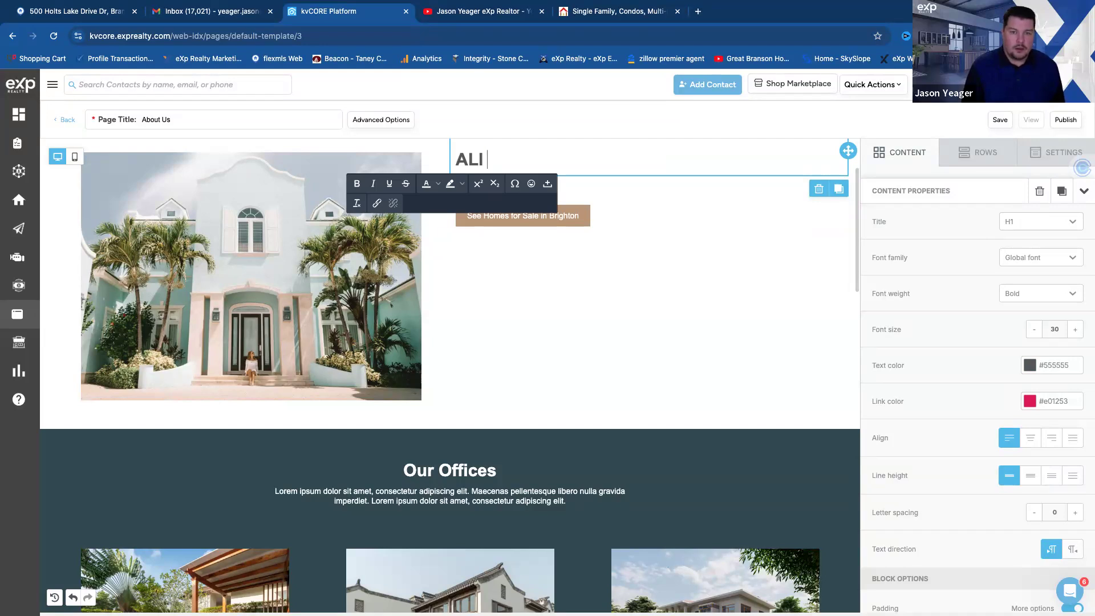
key(BackSpace)
text(ll about)
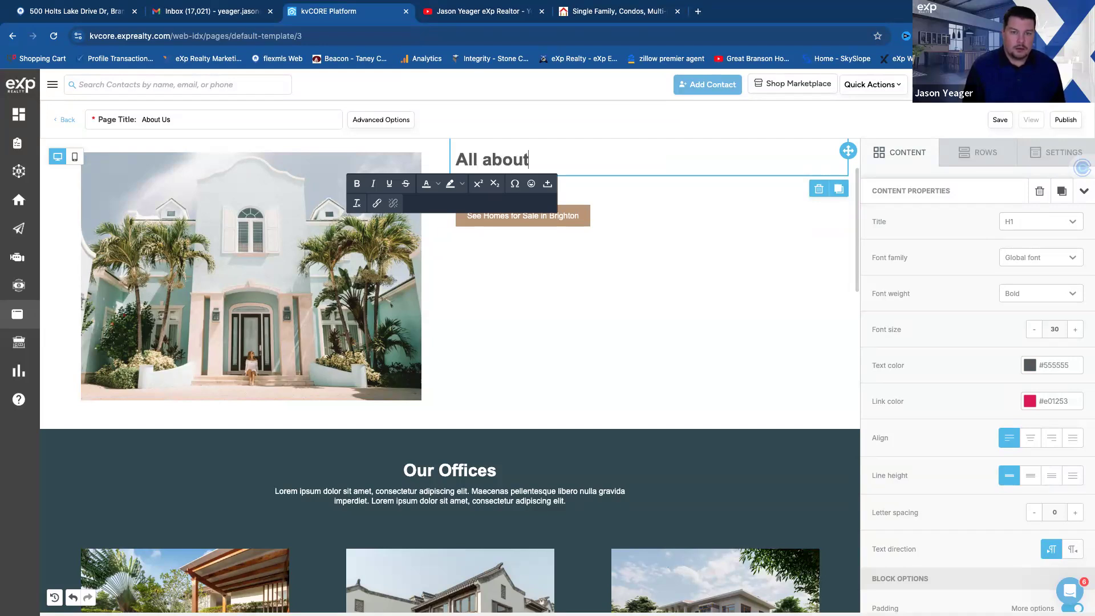
key(BackSpace)
key(BackSpace)
key(BackSpace)
key(BackSpace)
key(BackSpace)
key(BackSpace)
key(BackSpace)
key(BackSpace)
key(BackSpace)
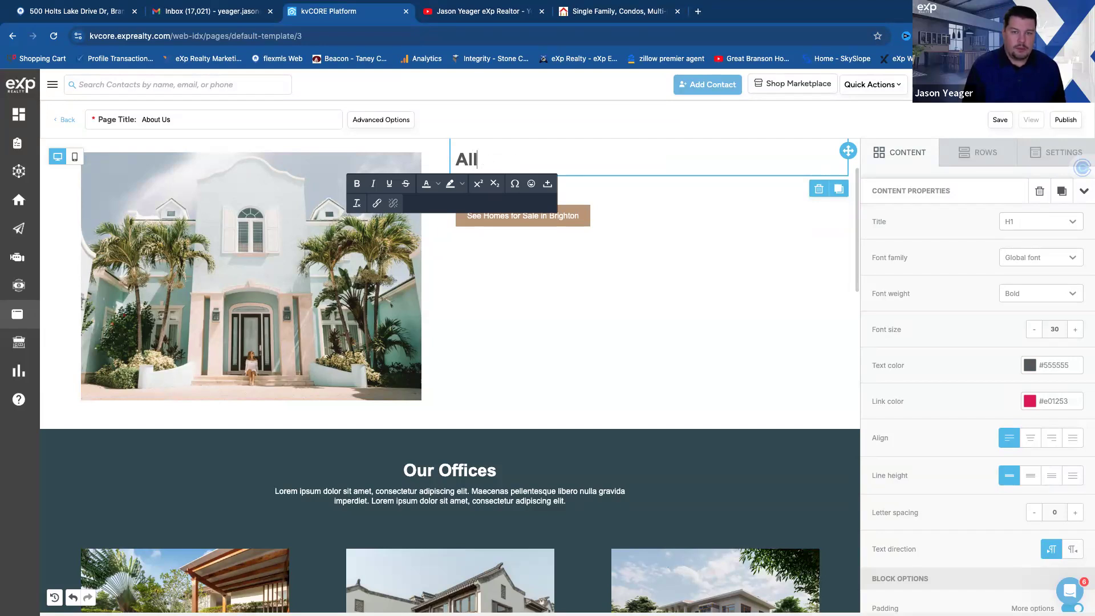
text(Living )
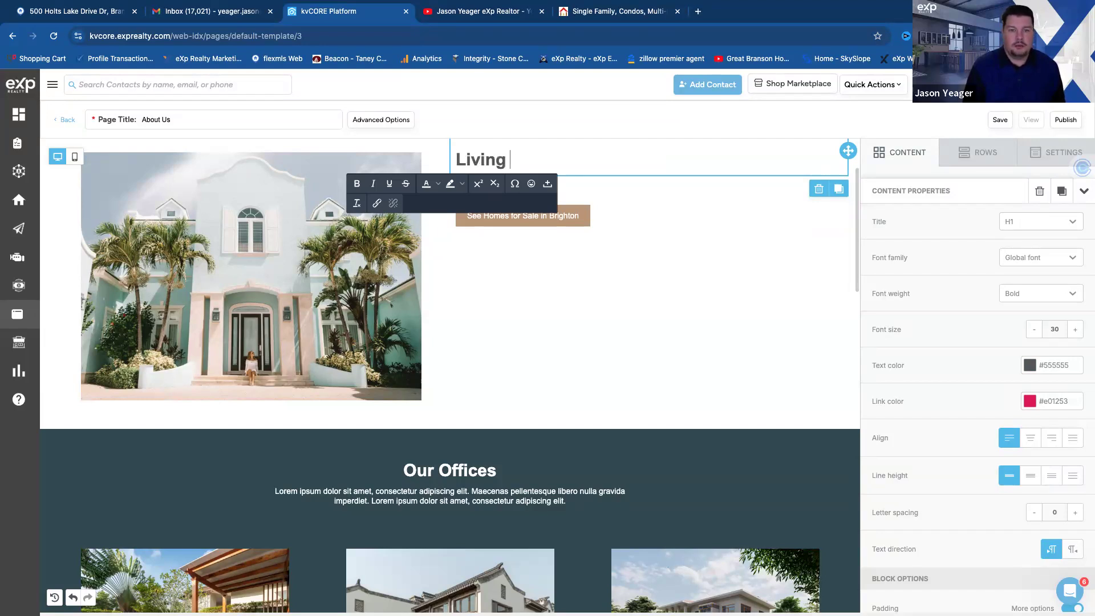
text(in Branson North)
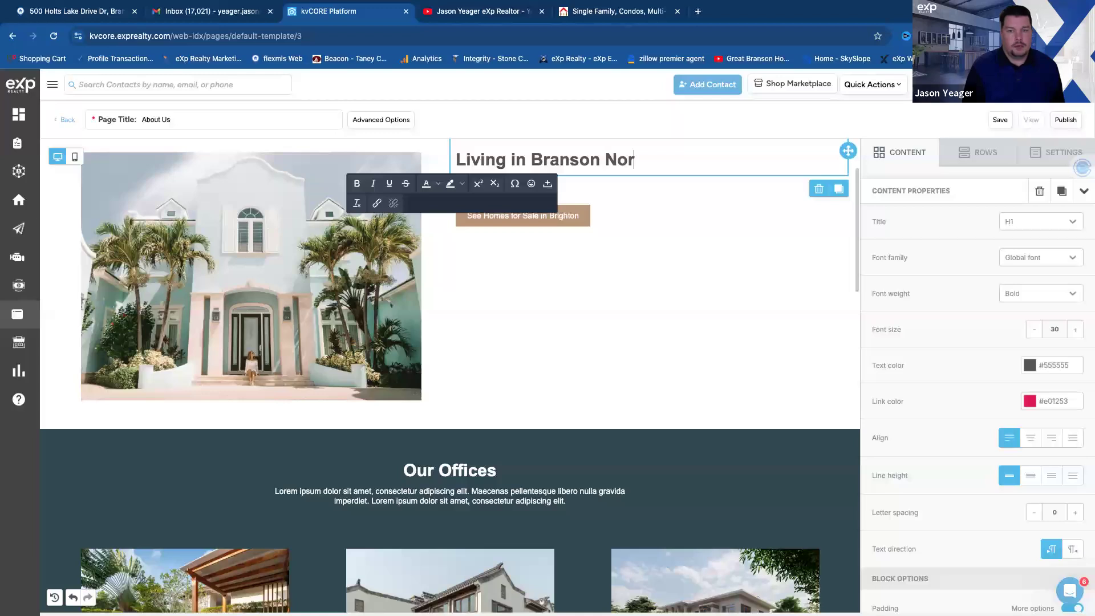
Step: Change the "See Homes for Sale in Brighton" button's label to "See Homes for Sale in Branson North"
click(576, 217)
click(582, 217)
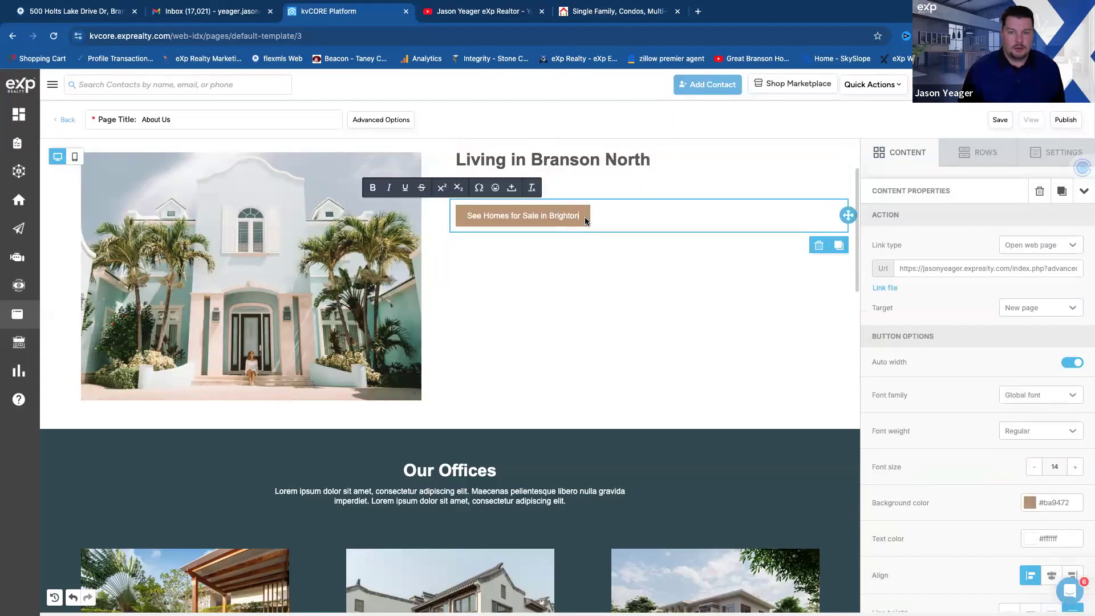
key(BackSpace)
key(BackSpace)
key(BackSpace)
key(BackSpace)
key(BackSpace)
key(BackSpace)
key(BackSpace)
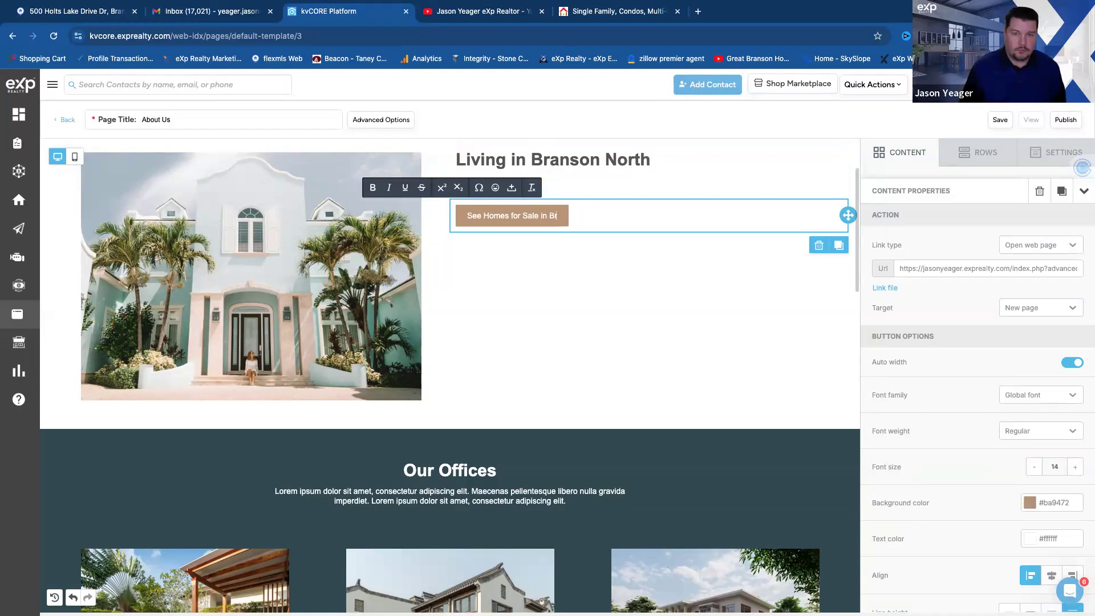
text(ranson North)
key(BackSpace)
key(BackSpace)
key(BackSpace)
key(BackSpace)
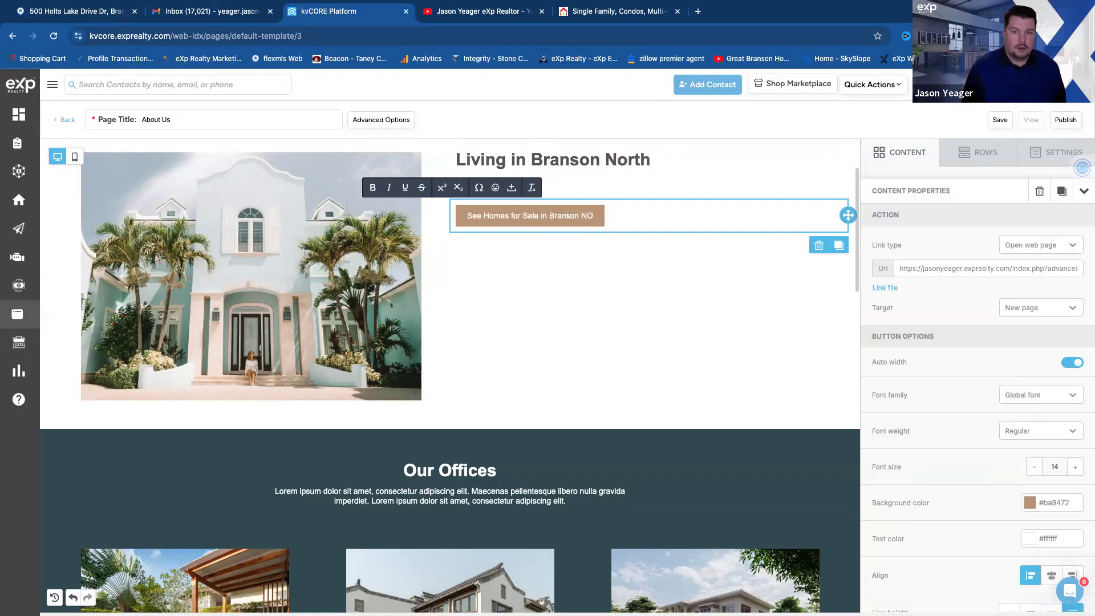
text(orth)
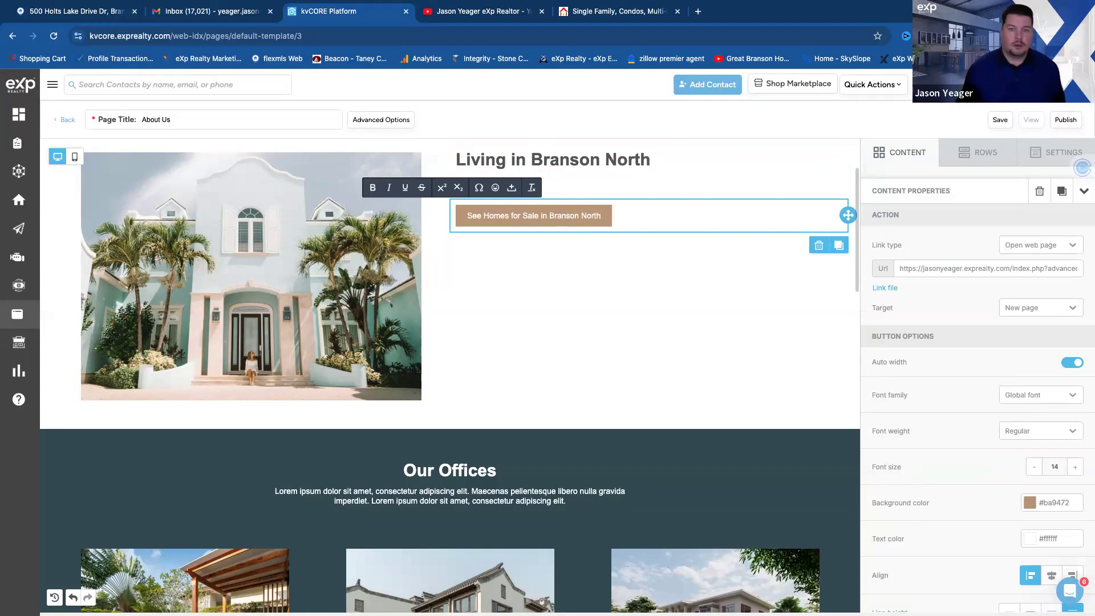
click(552, 290)
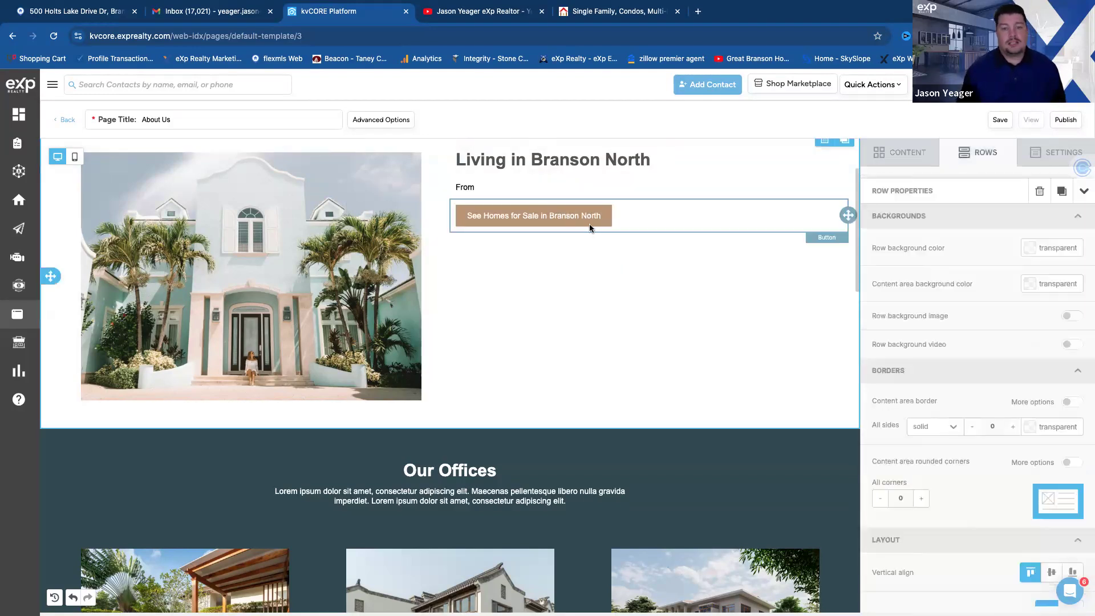
Step: Clear the word "From" from the paragraph under the "Living in Branson North" heading
scroll(579, 318, up, 2)
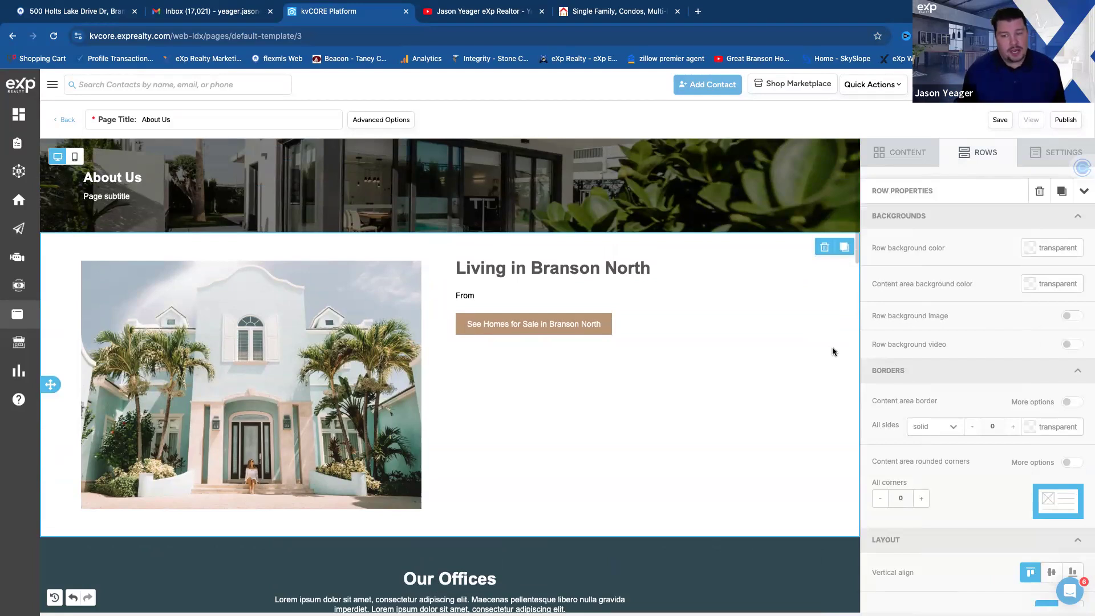
click(901, 152)
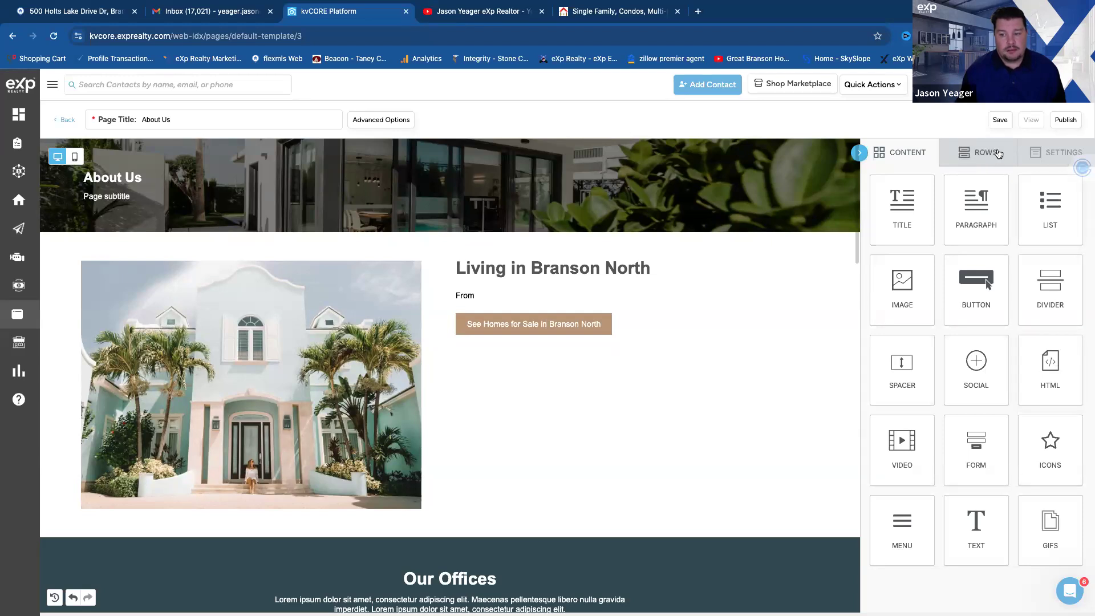
click(482, 293)
double_click(482, 294)
key(BackSpace)
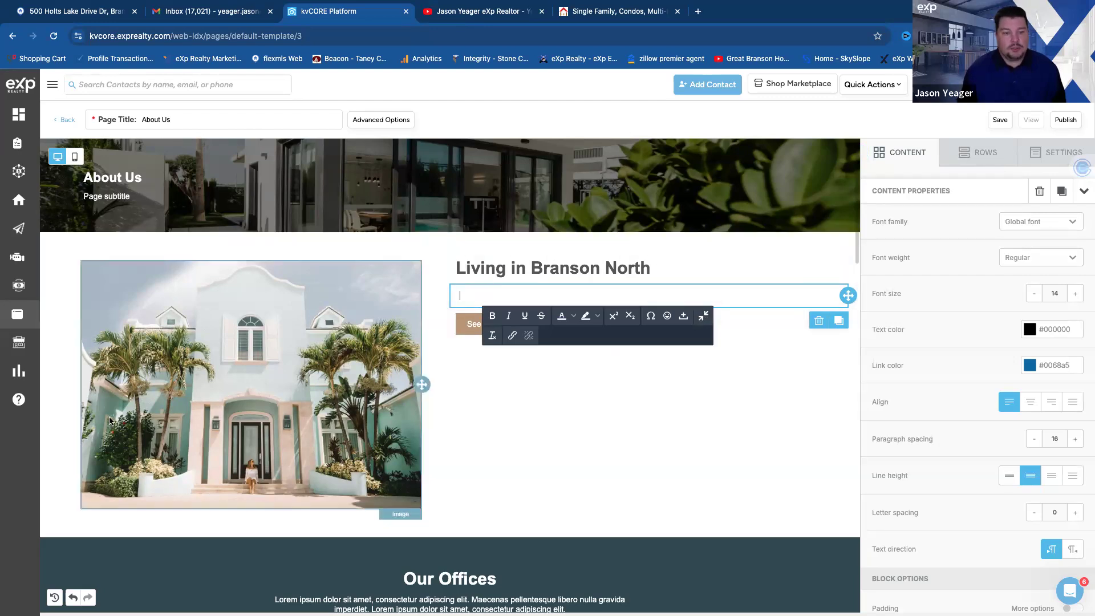
Step: Examine the remaining sections of the About Us page and compare them with the live Branson search results
scroll(217, 542, down, 5)
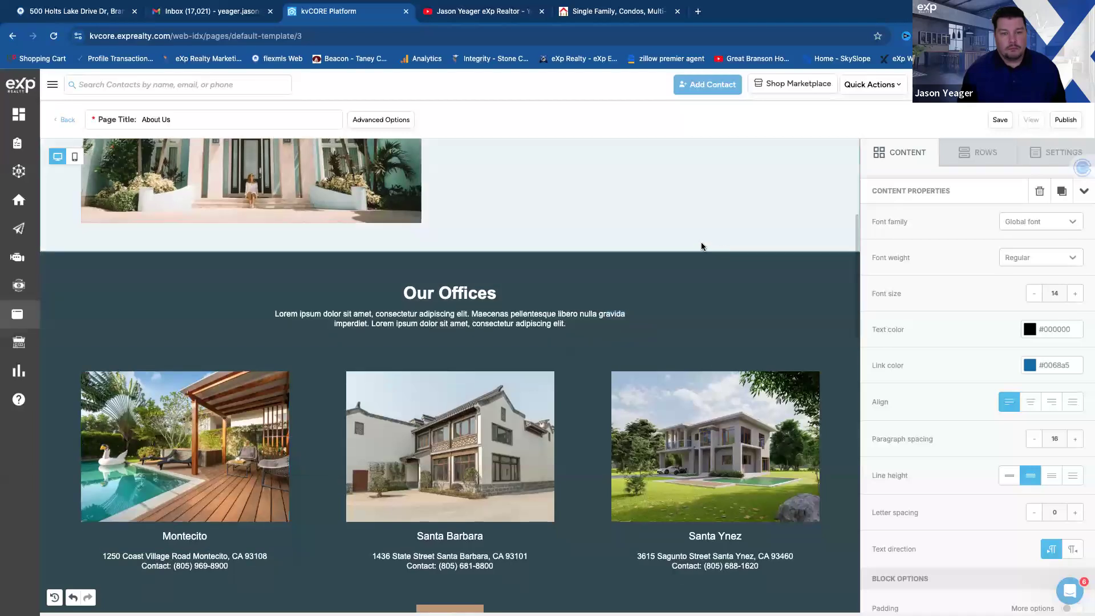
click(616, 11)
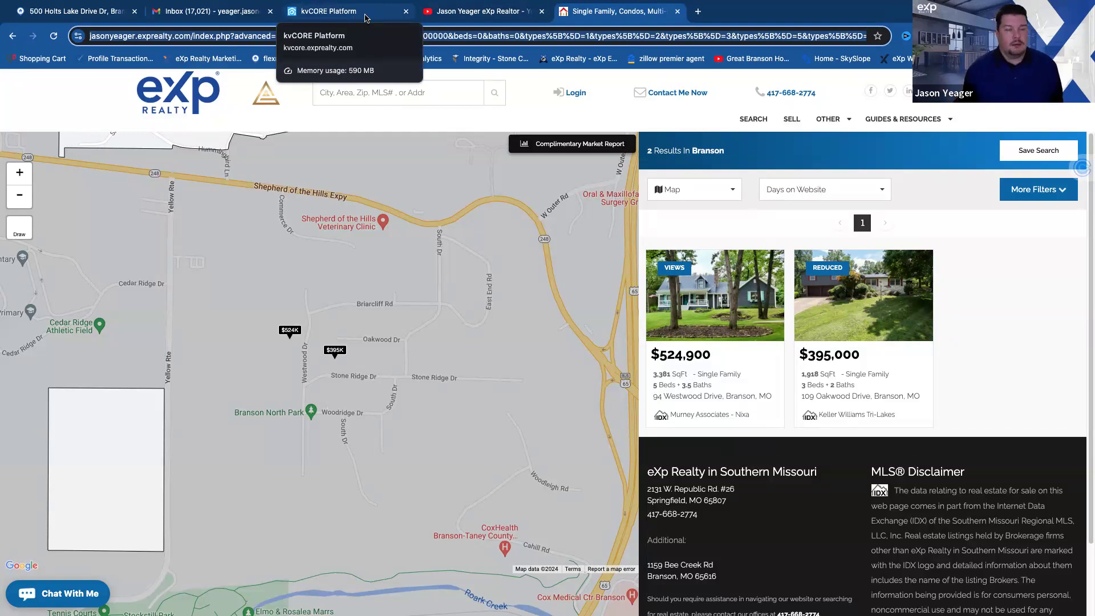
click(366, 18)
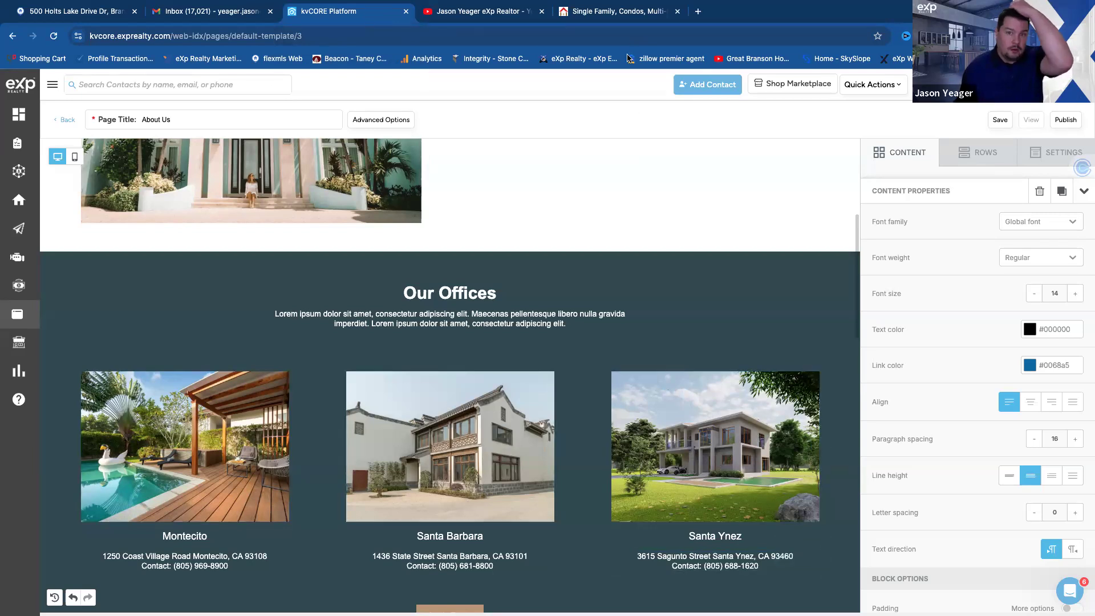
click(626, 17)
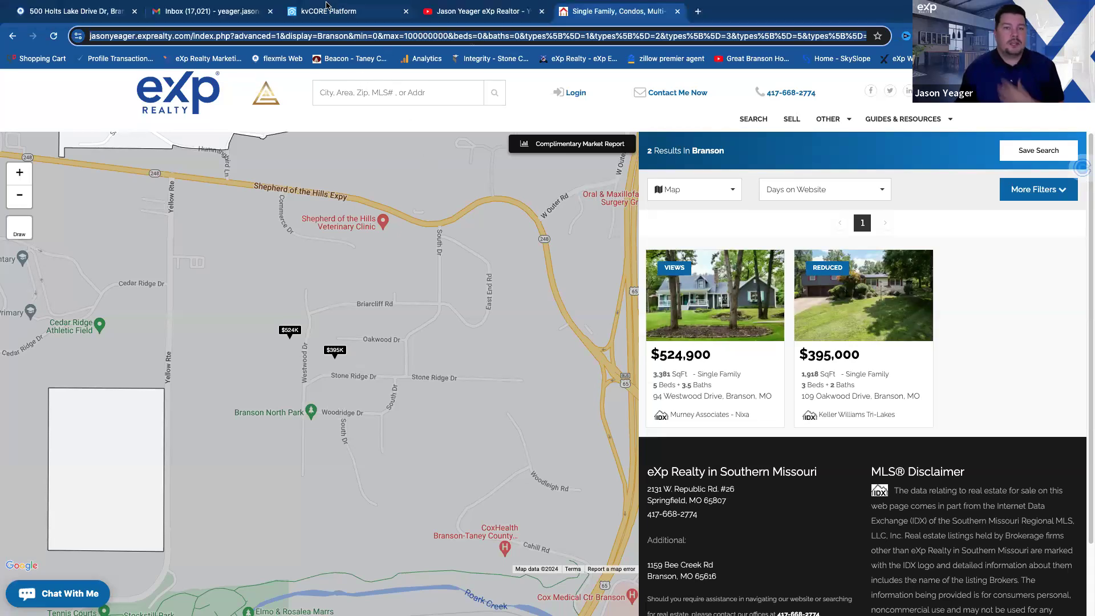
click(333, 13)
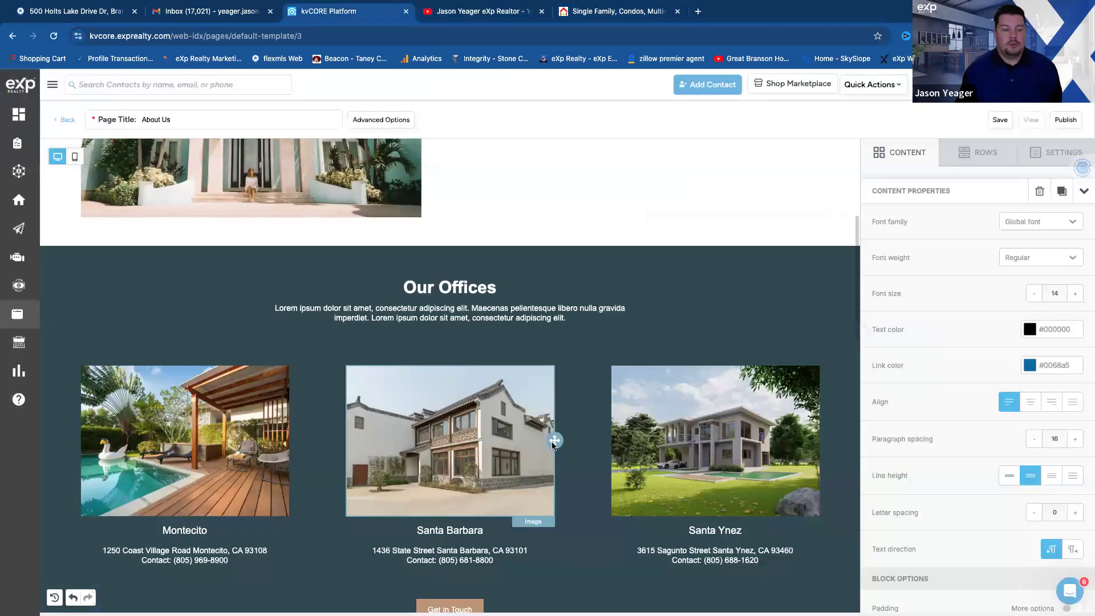
scroll(552, 444, down, 15)
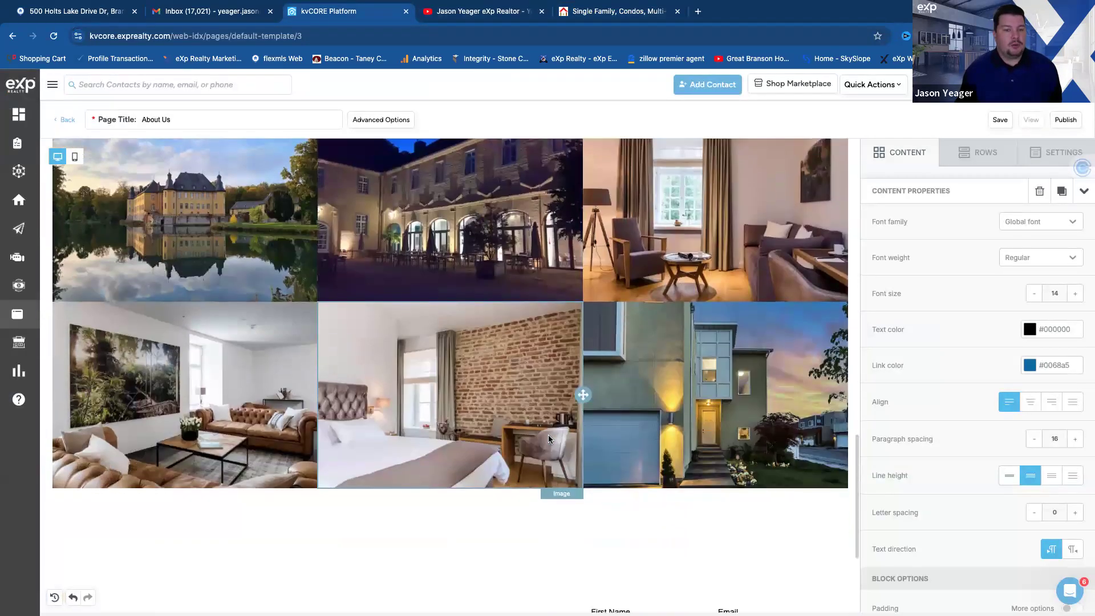
scroll(548, 439, up, 8)
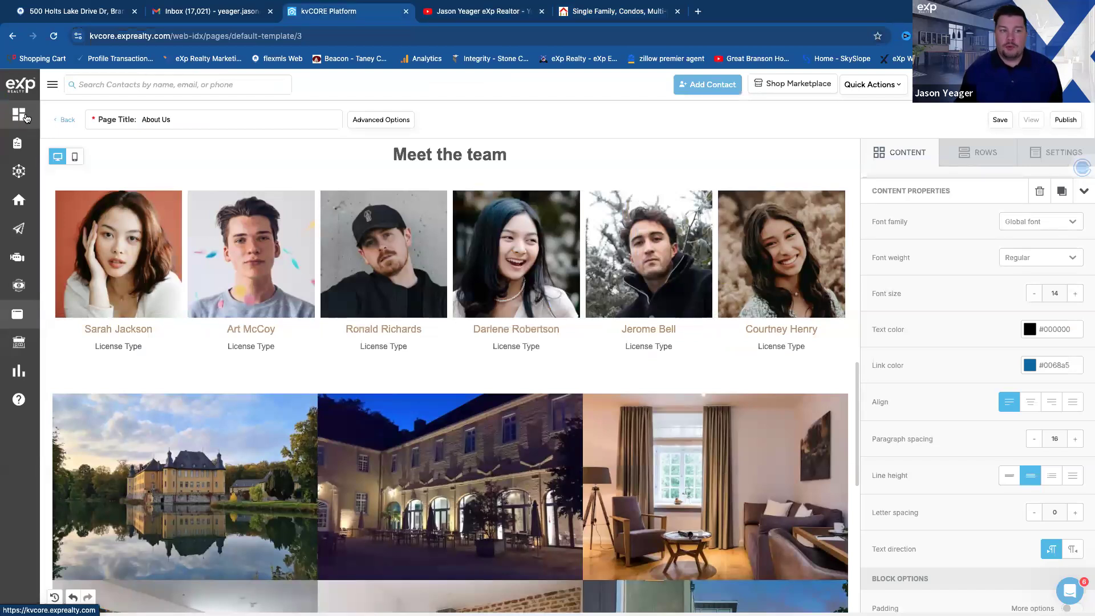
Step: Leave the About Us page without saving and open the Buyers Guide template
click(67, 122)
click(529, 316)
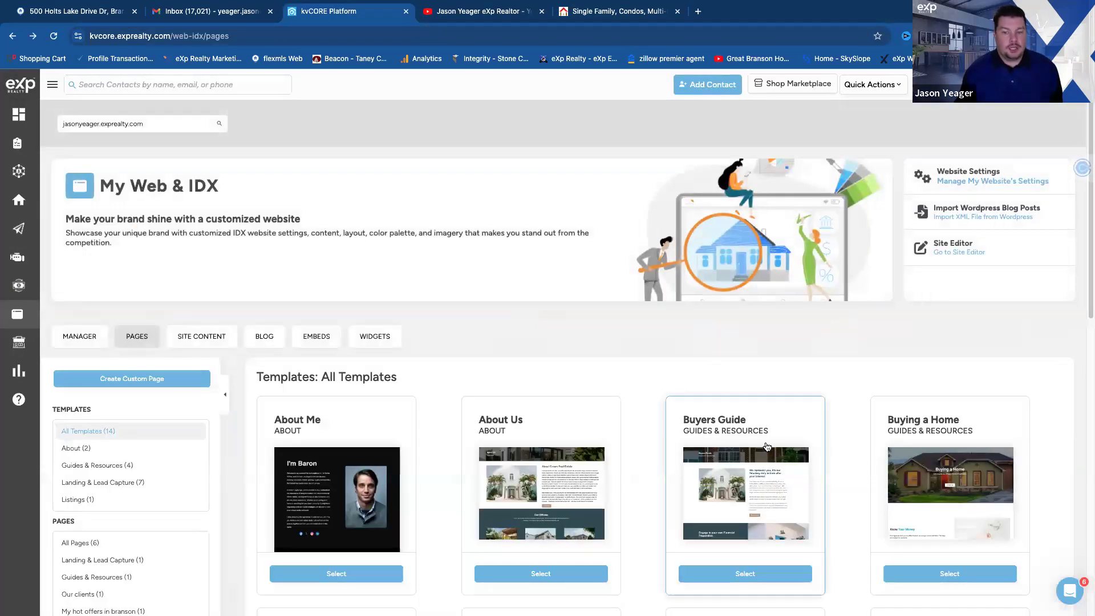
click(772, 462)
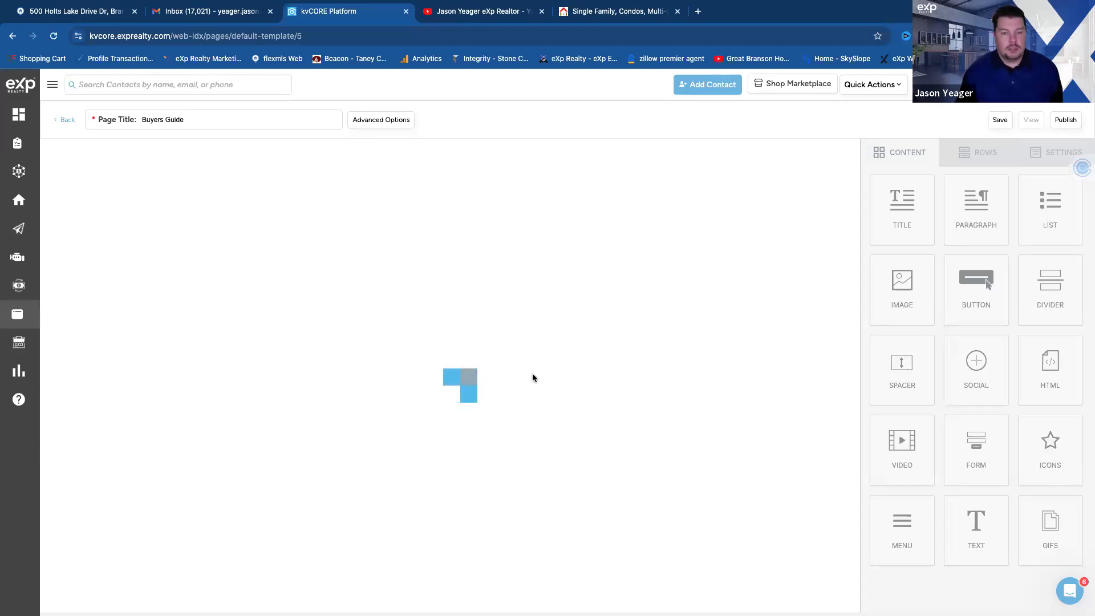
Step: Examine the Buyers Guide template's sections from the introduction to the inquiry form, and return to the template list without saving
scroll(425, 471, down, 4)
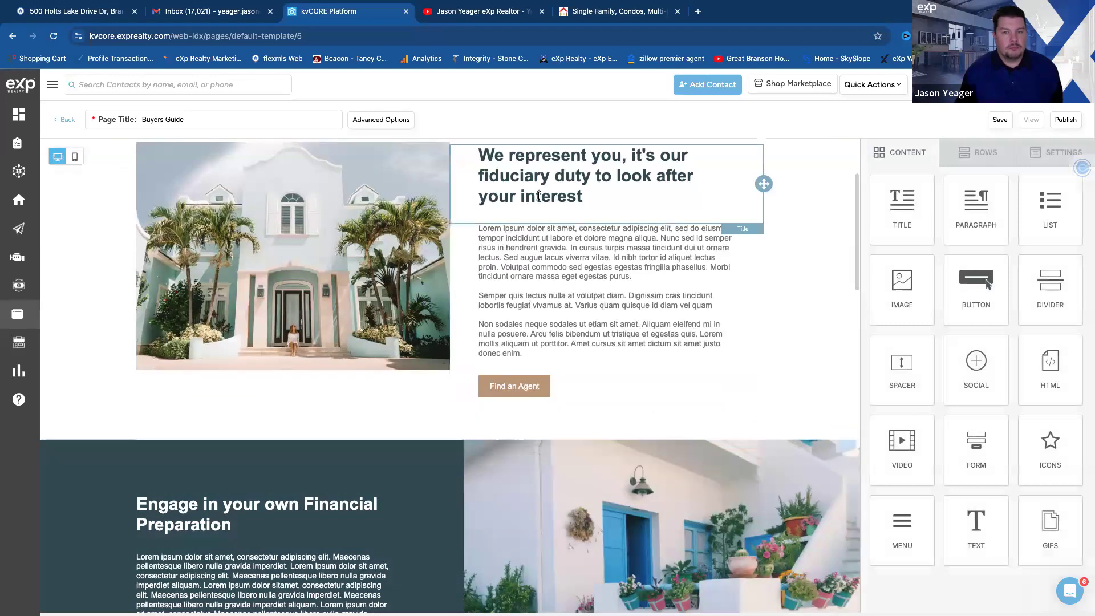
scroll(547, 415, down, 10)
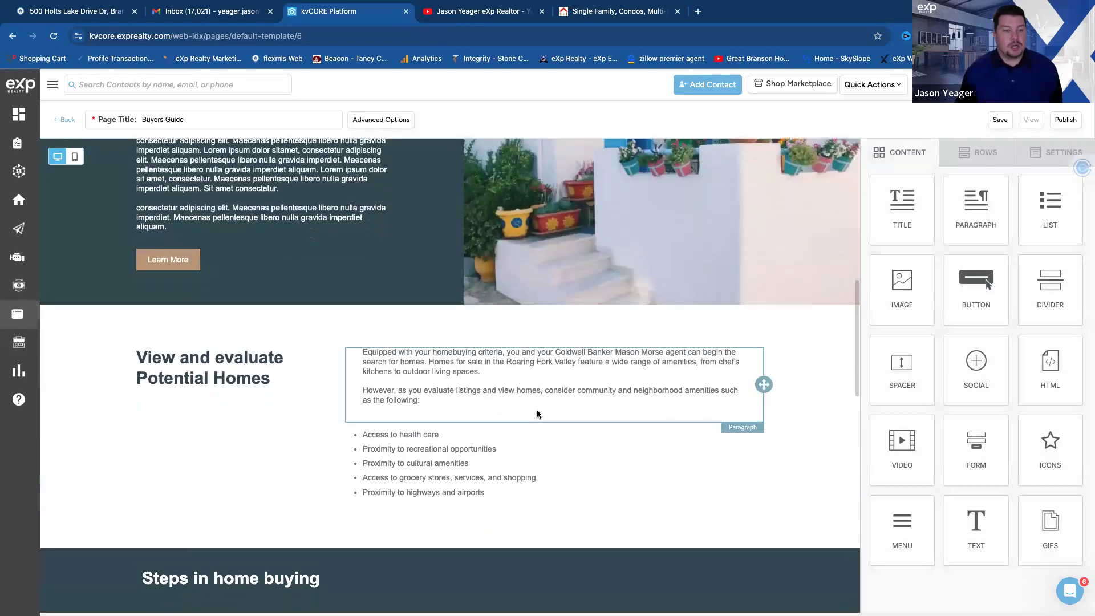
scroll(538, 414, down, 5)
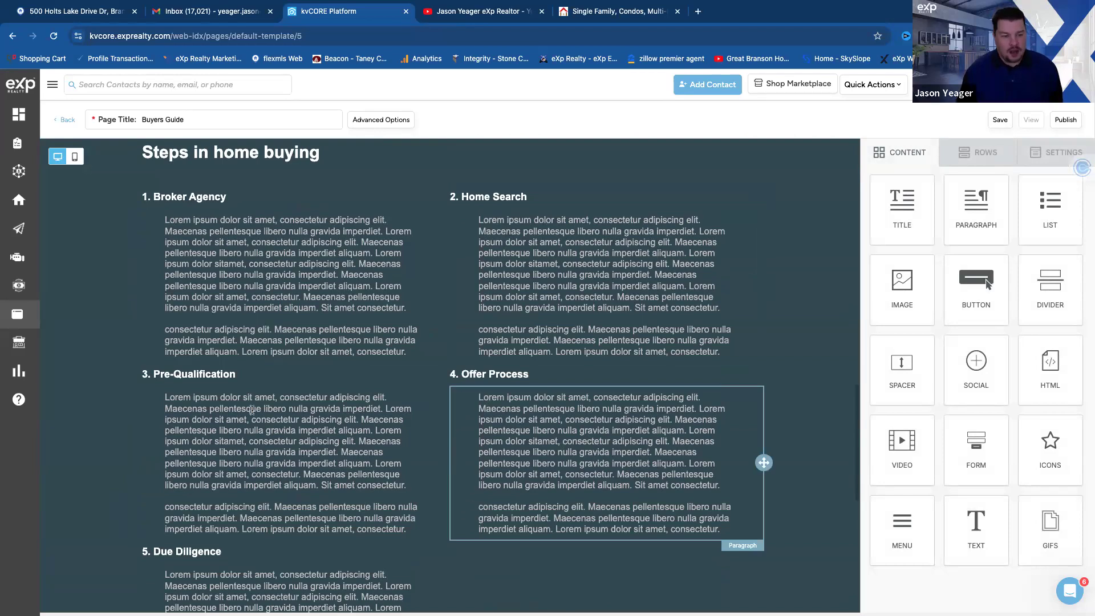
scroll(230, 465, down, 5)
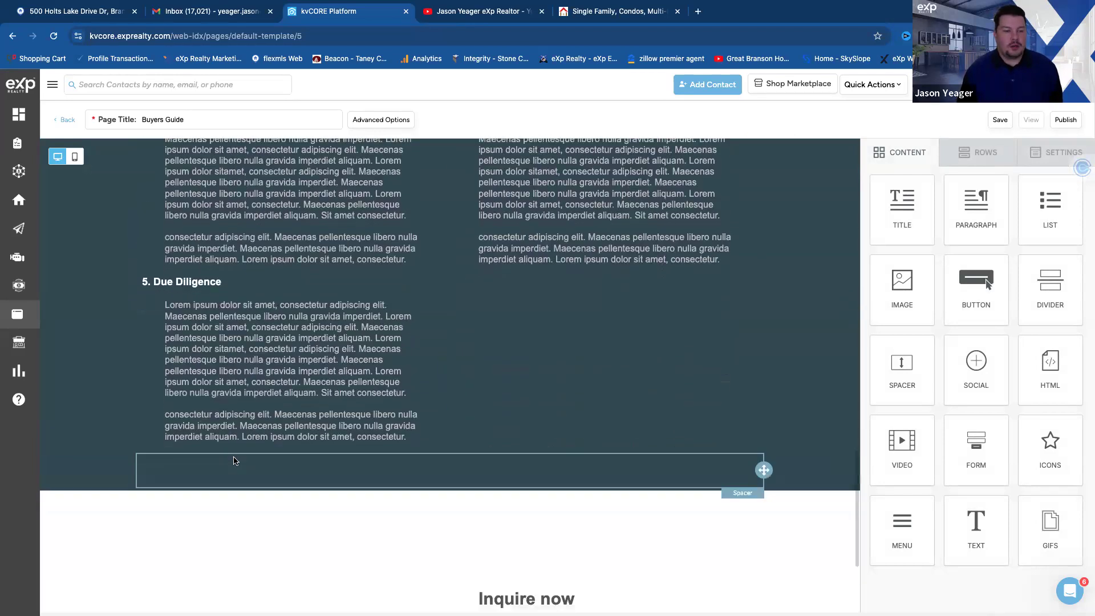
scroll(232, 458, down, 3)
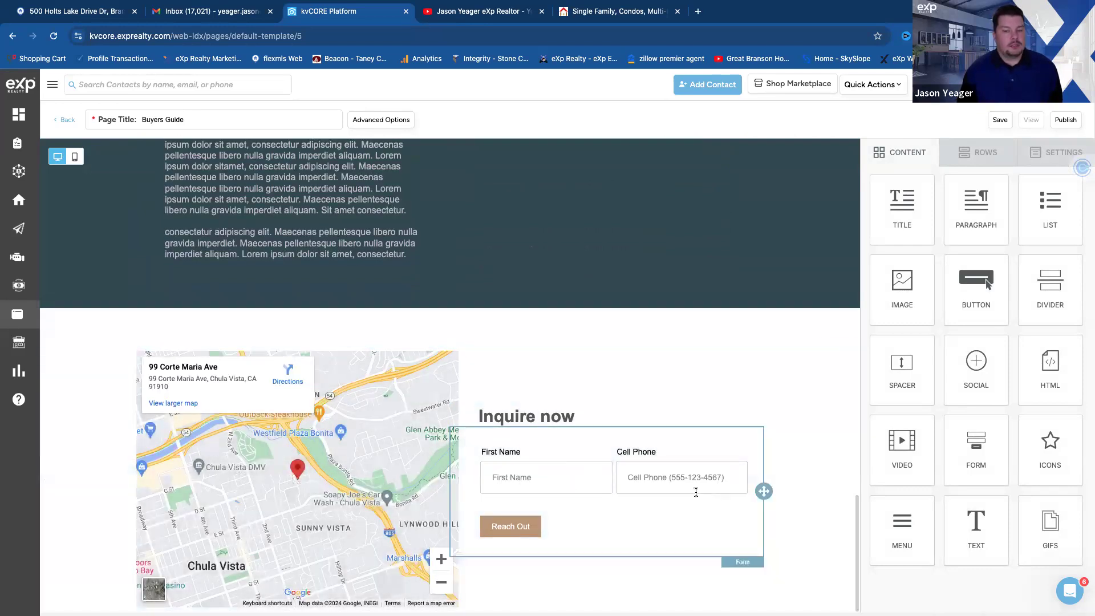
scroll(694, 488, up, 15)
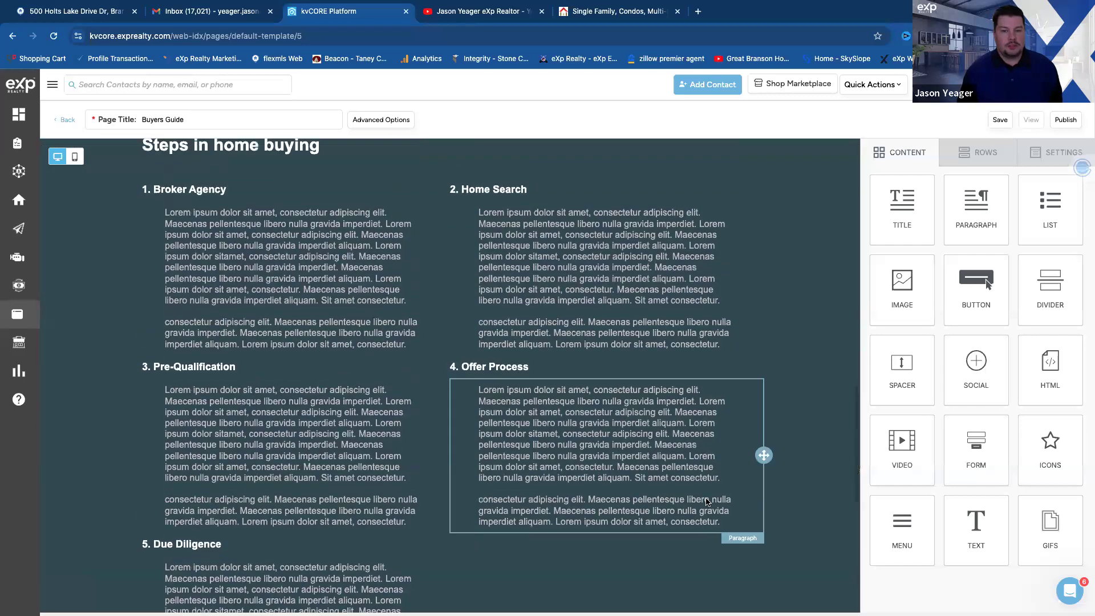
scroll(710, 494, up, 15)
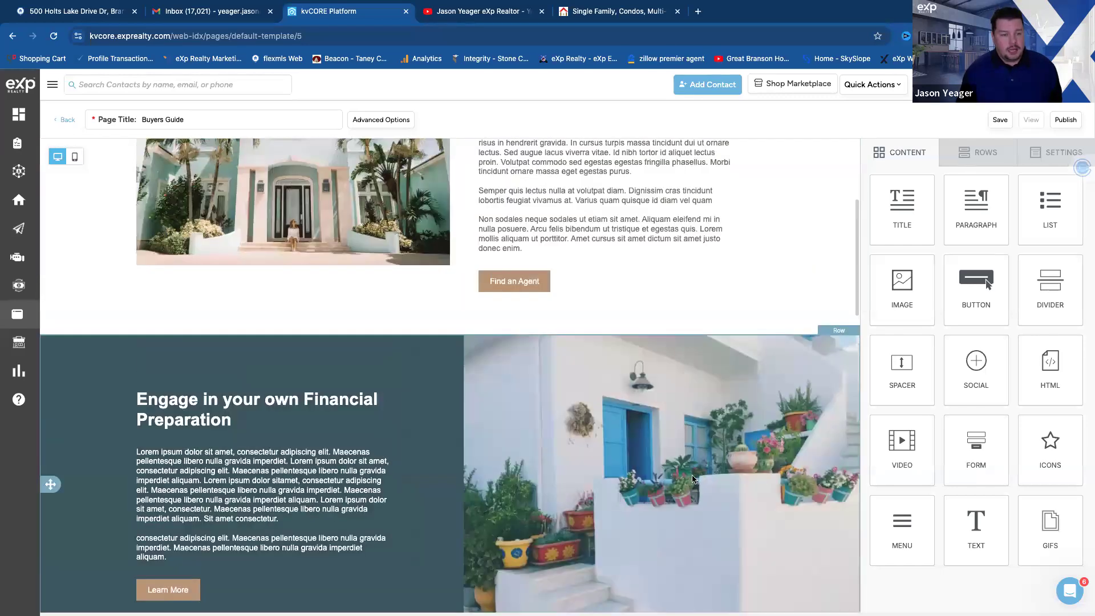
scroll(693, 471, up, 1)
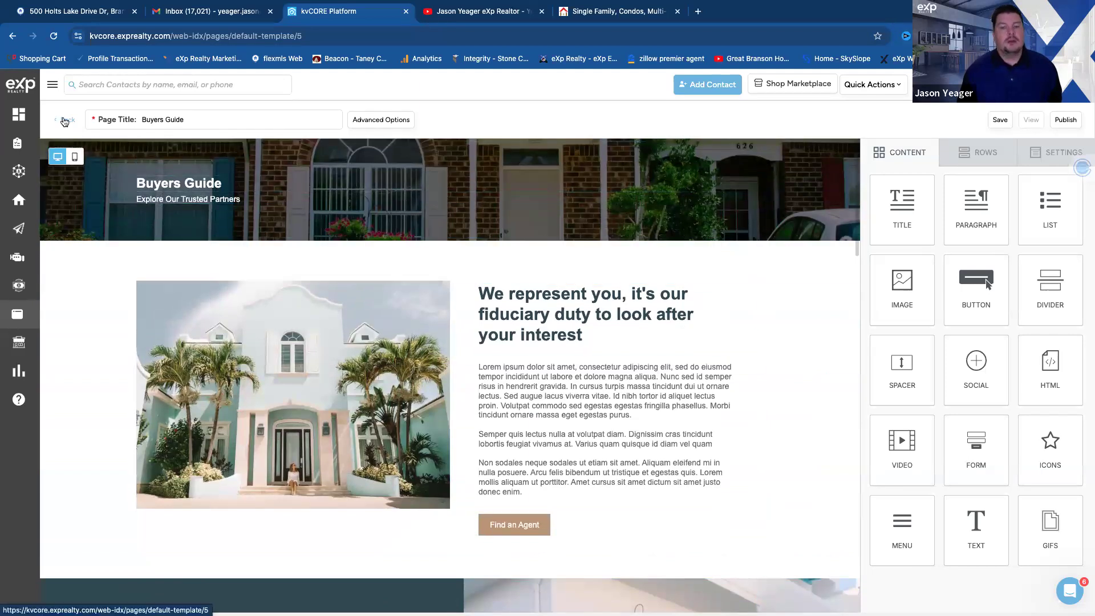
scroll(565, 490, down, 15)
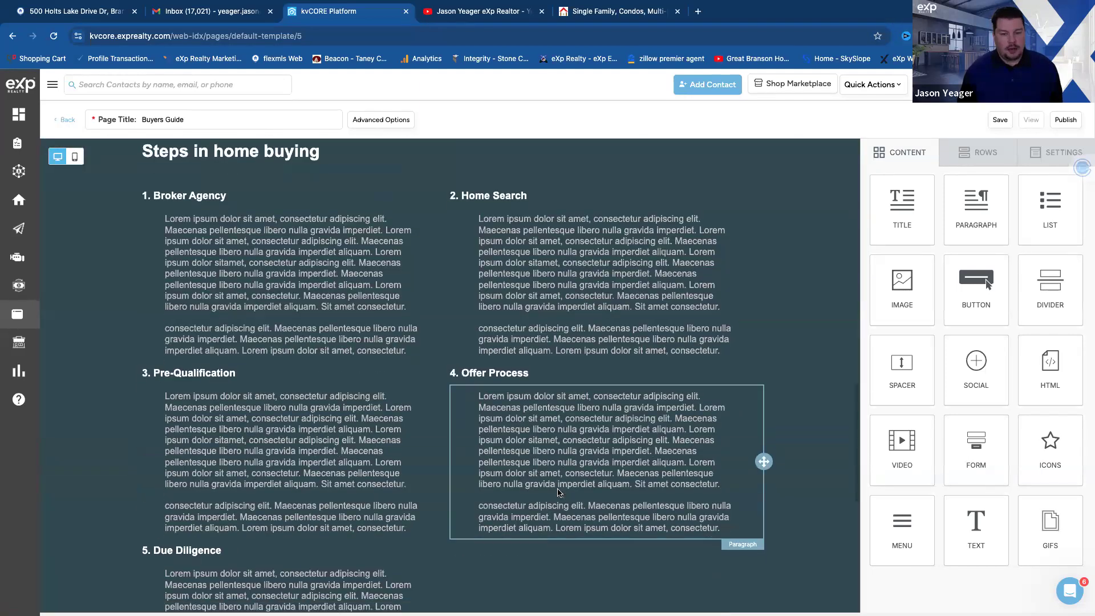
scroll(558, 491, down, 8)
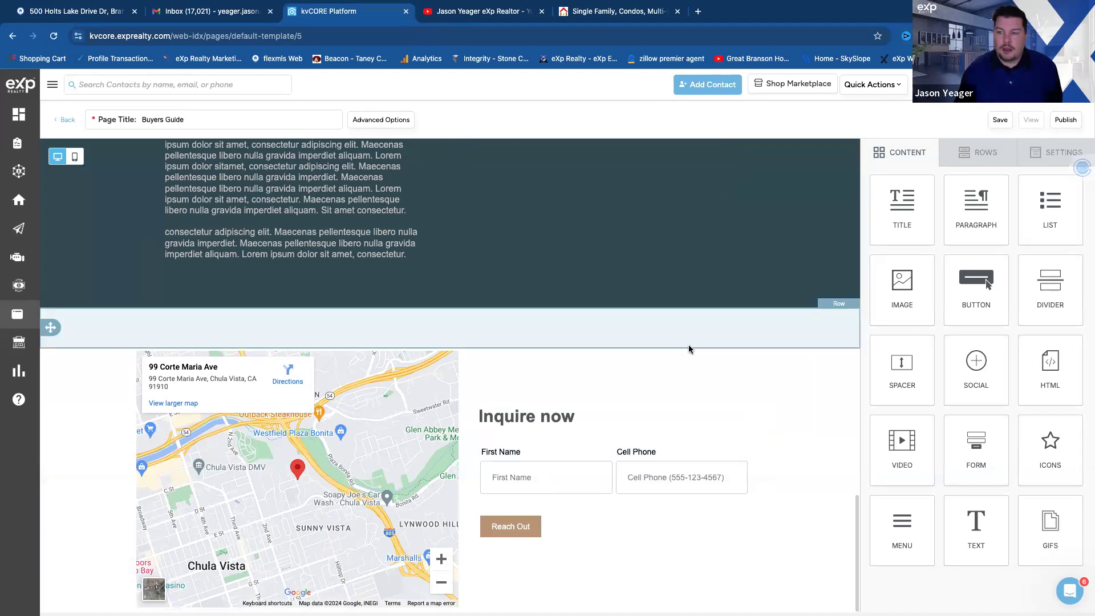
click(66, 121)
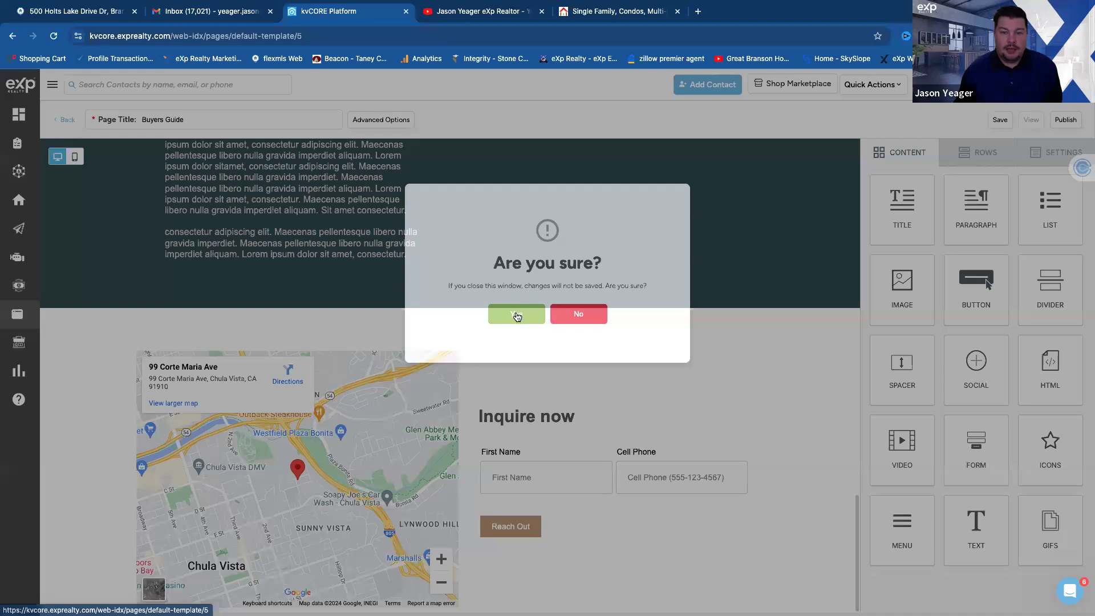
click(515, 313)
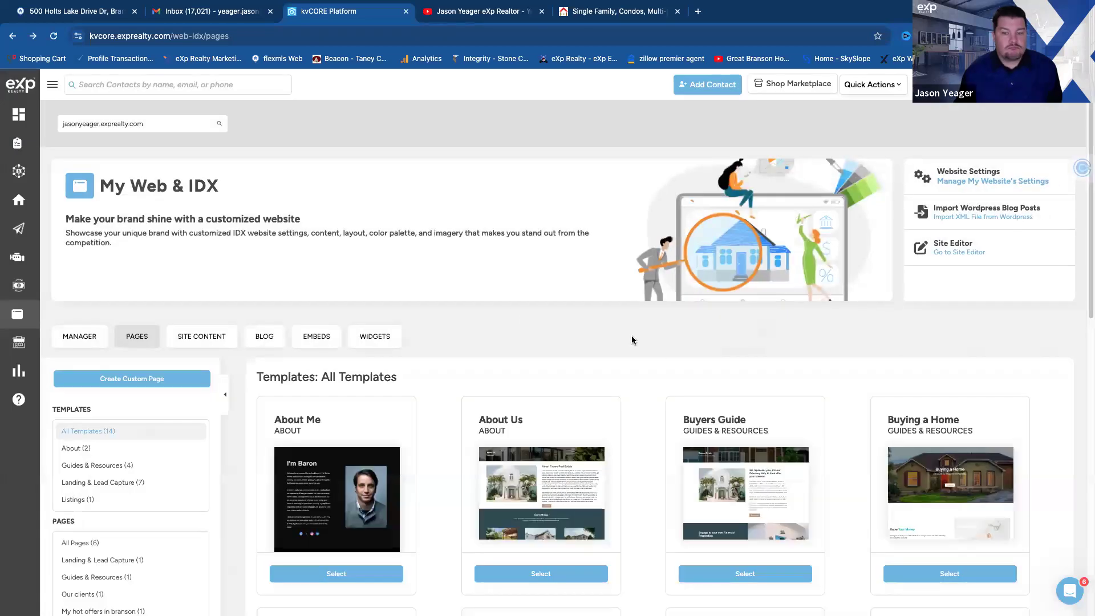